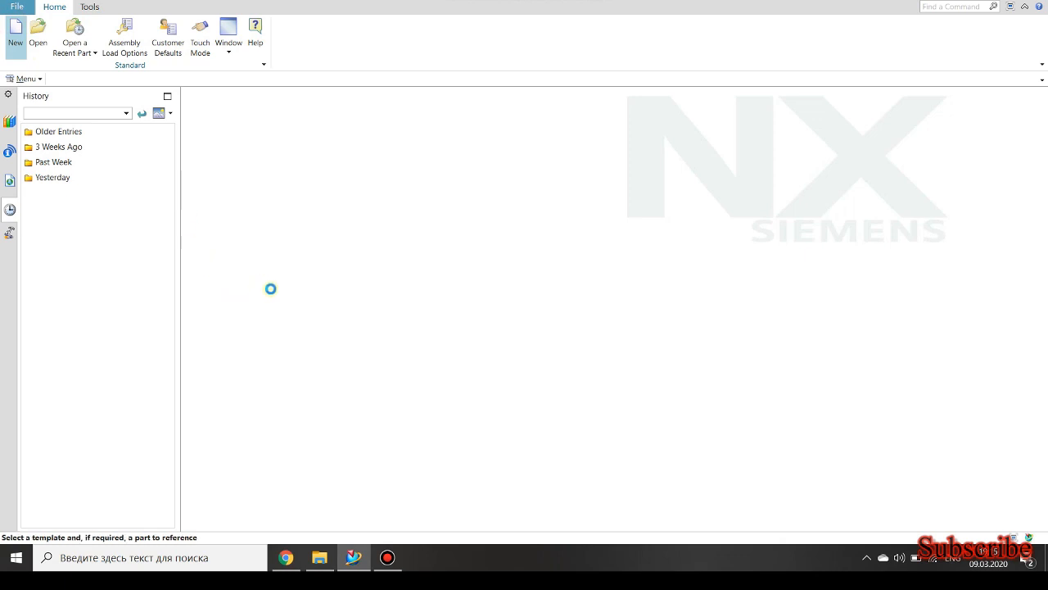
# Create a new millimetre assembly file named bearing in the C:\bearing folder, without adding an existing component.
pyautogui.click(239, 317)
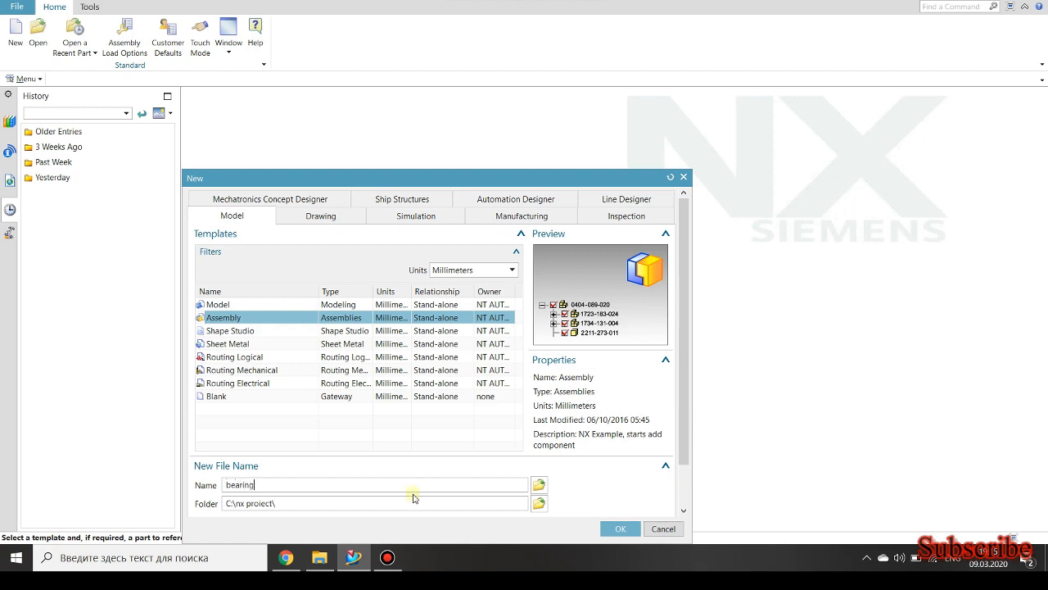
pyautogui.click(537, 503)
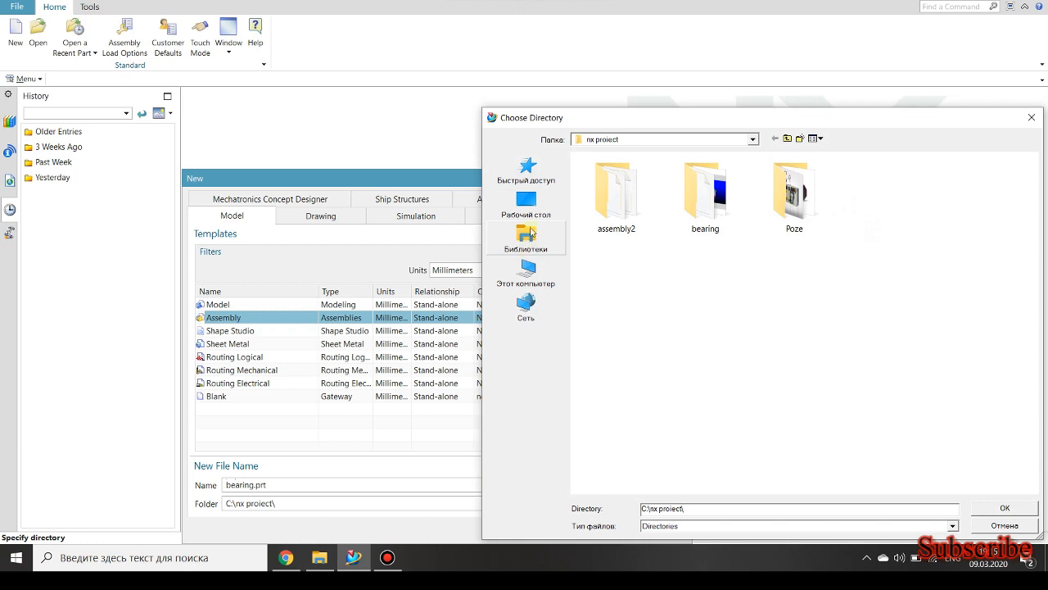
pyautogui.click(525, 278)
pyautogui.doubleClick(619, 307)
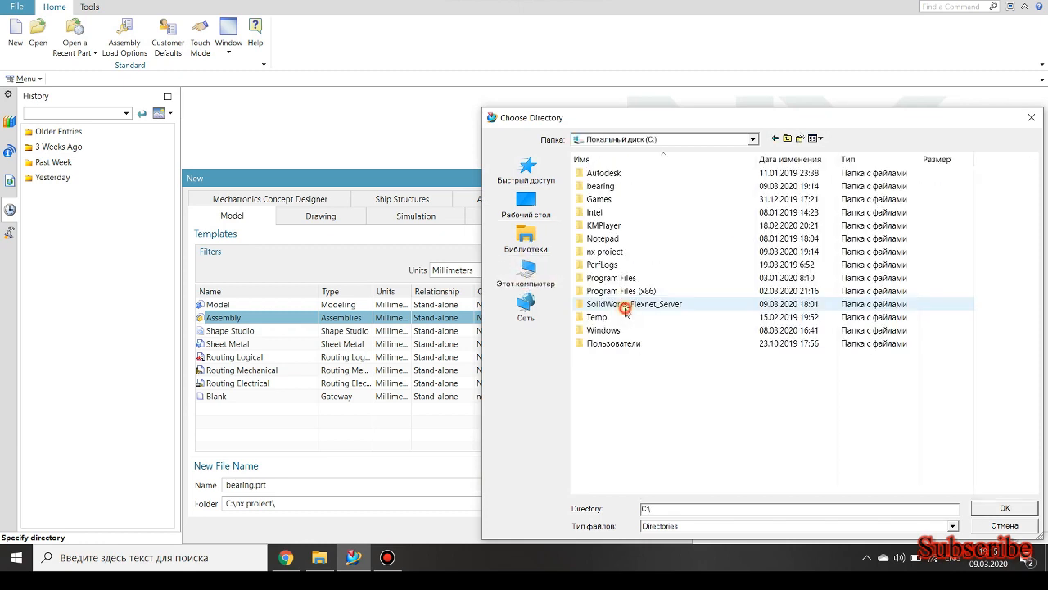
pyautogui.doubleClick(602, 187)
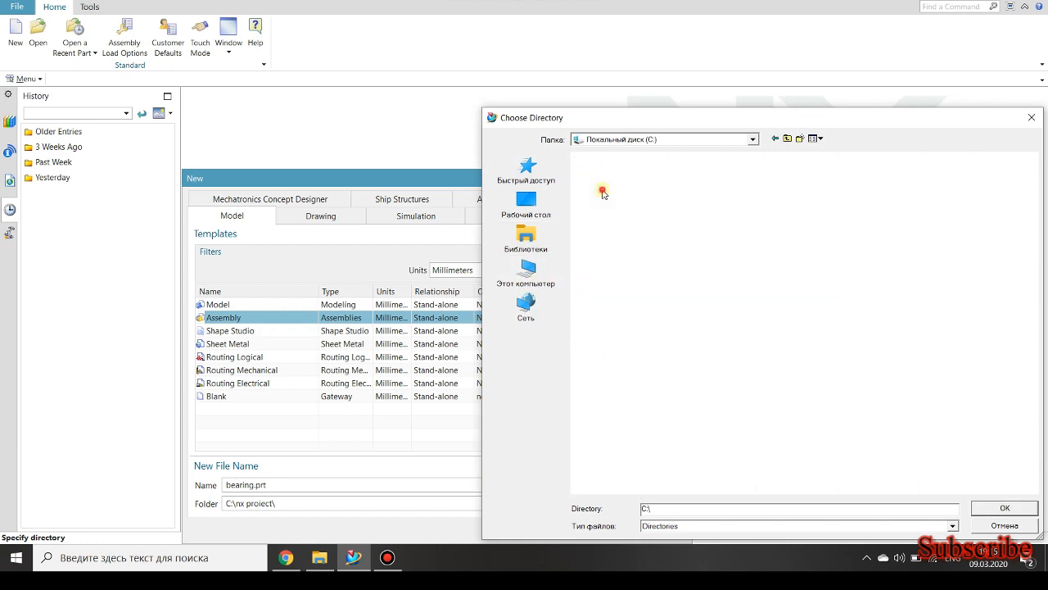
pyautogui.click(1004, 508)
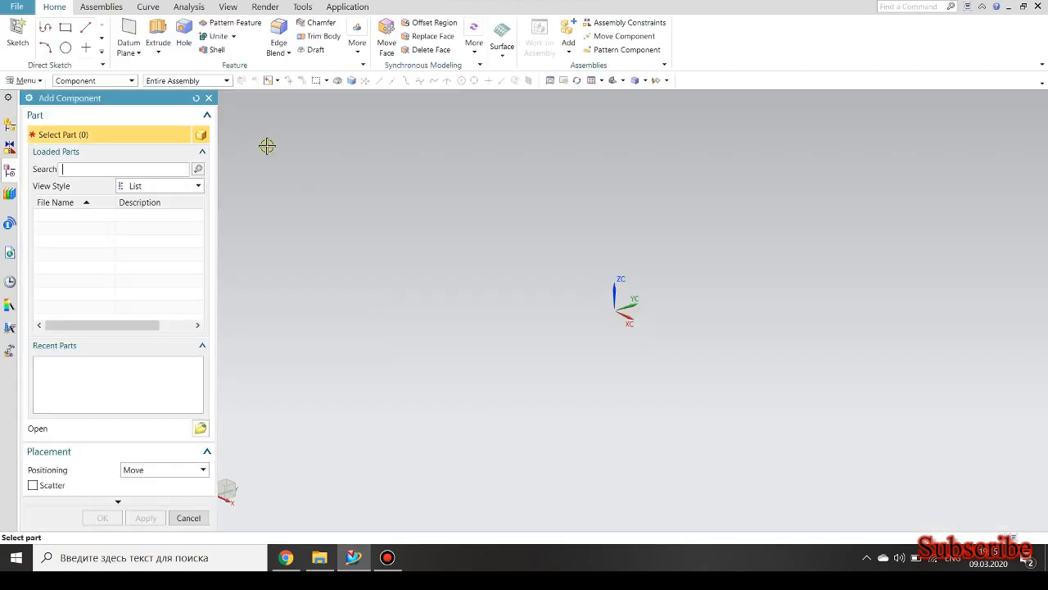
pyautogui.click(209, 97)
# Create an empty component from the Model template as model1.prt in the C:\bearing folder.
pyautogui.click(101, 7)
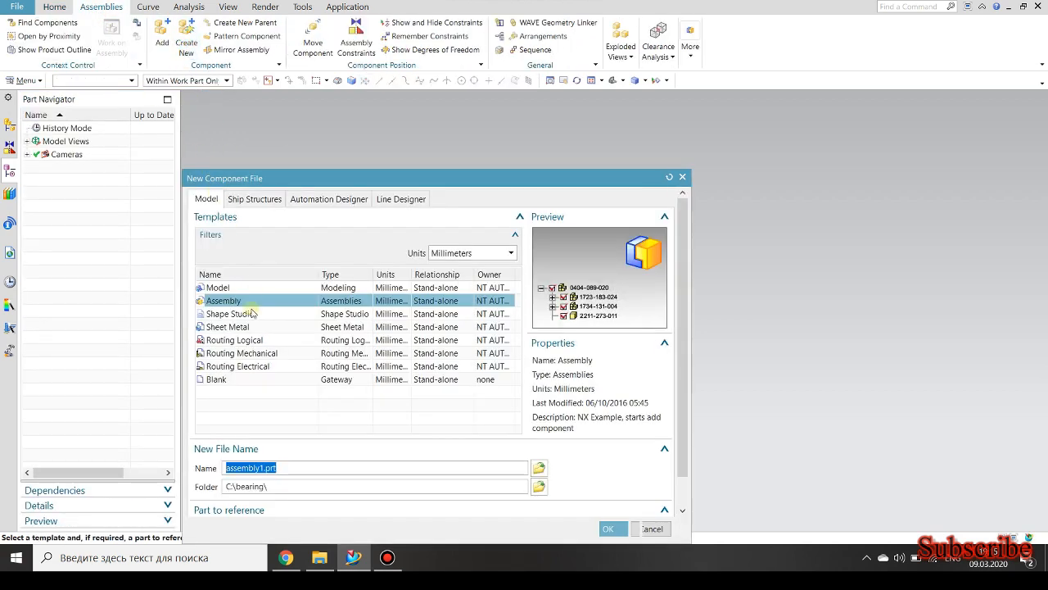
pyautogui.click(223, 287)
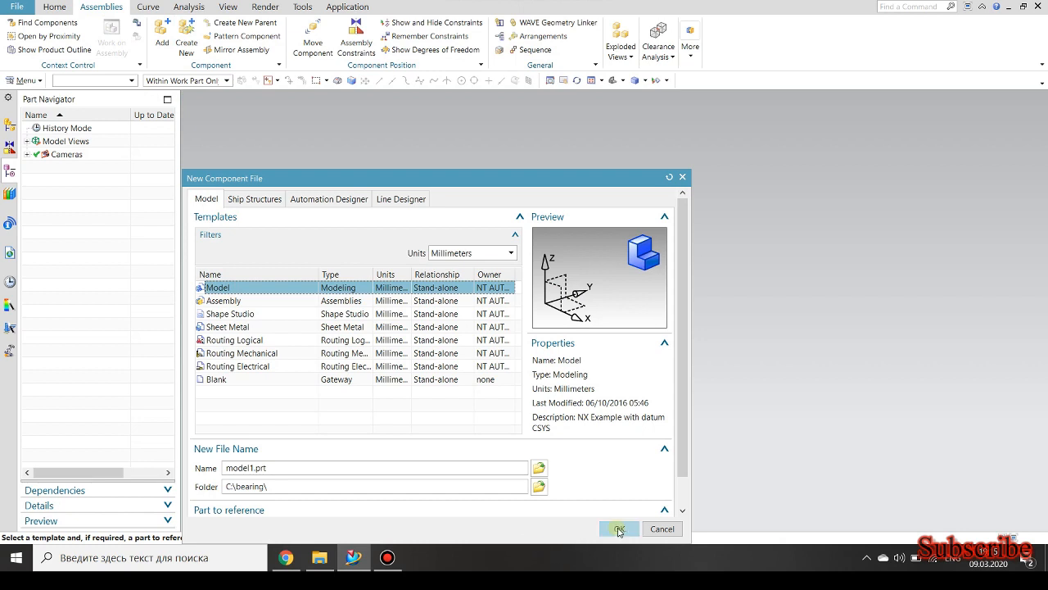
pyautogui.click(615, 528)
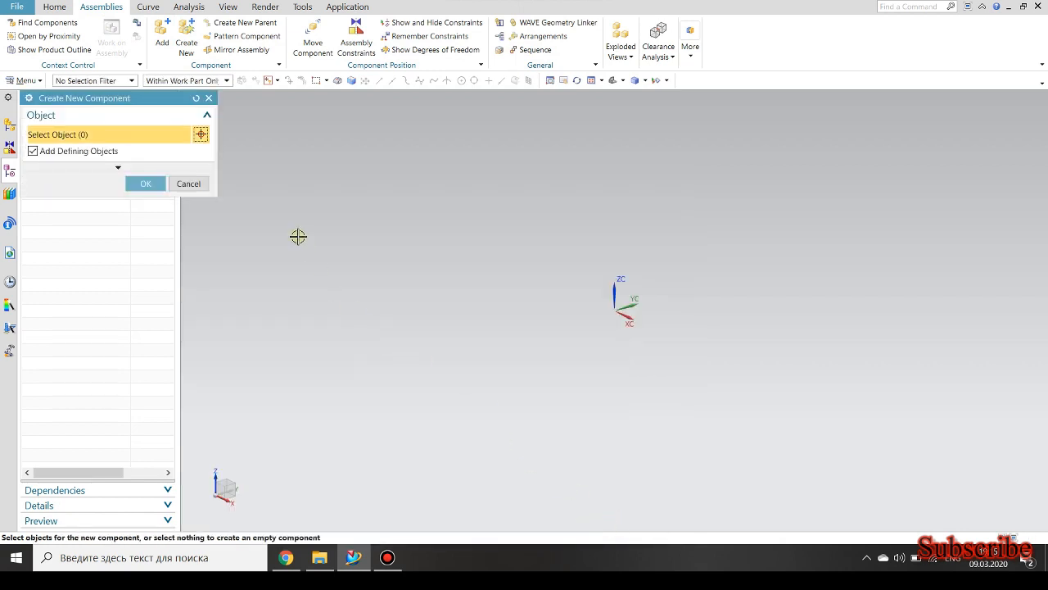
pyautogui.click(145, 184)
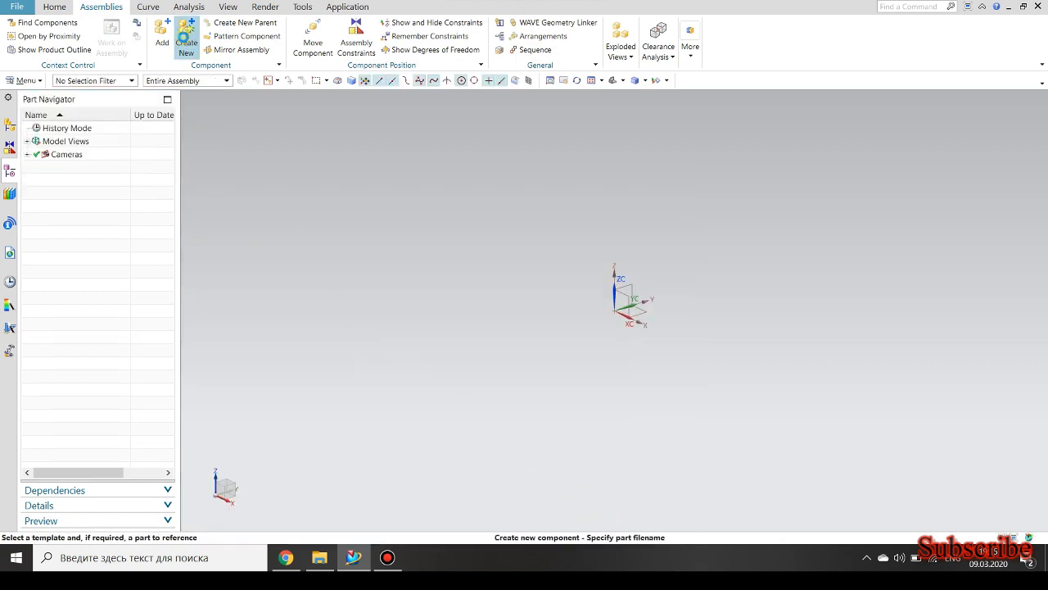
# Create four more empty Model components, model2 to model5, in the bearing assembly.
pyautogui.press('Return')
pyautogui.press('Return')
pyautogui.click(186, 33)
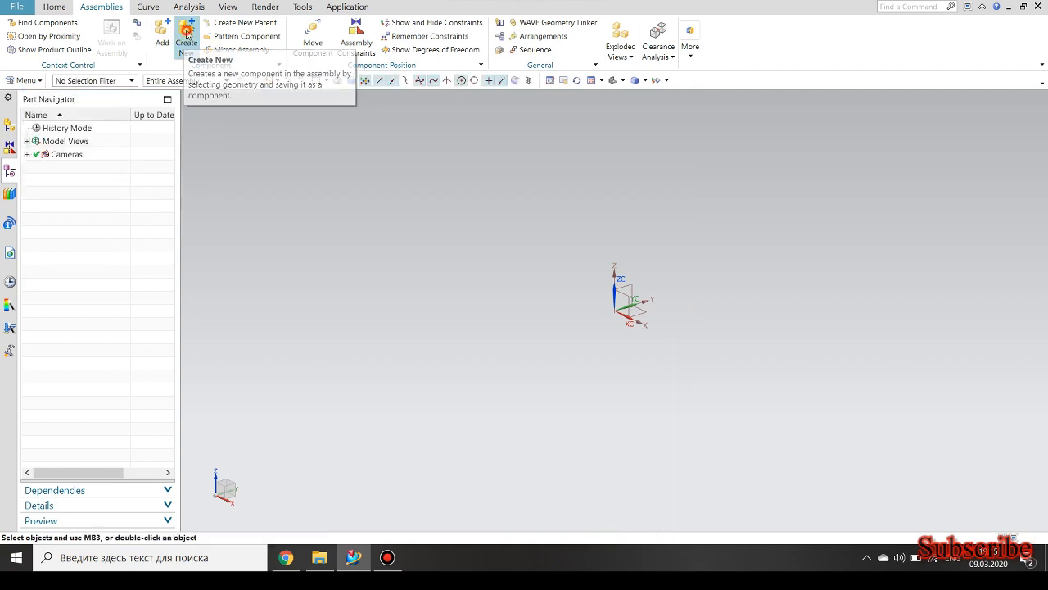
pyautogui.press('Return')
pyautogui.press('Return')
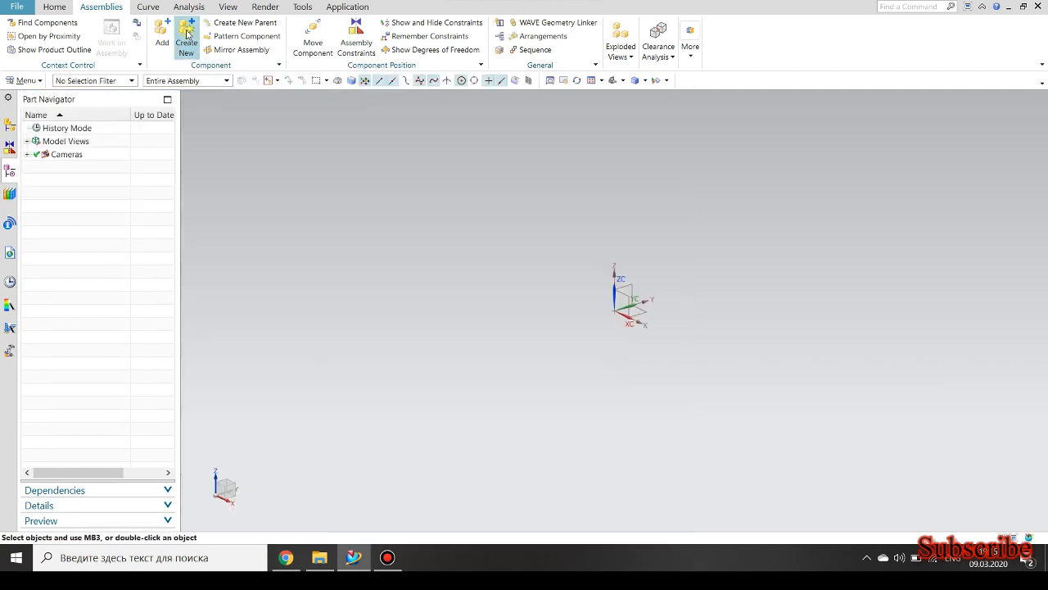
pyautogui.click(187, 33)
pyautogui.press('Return')
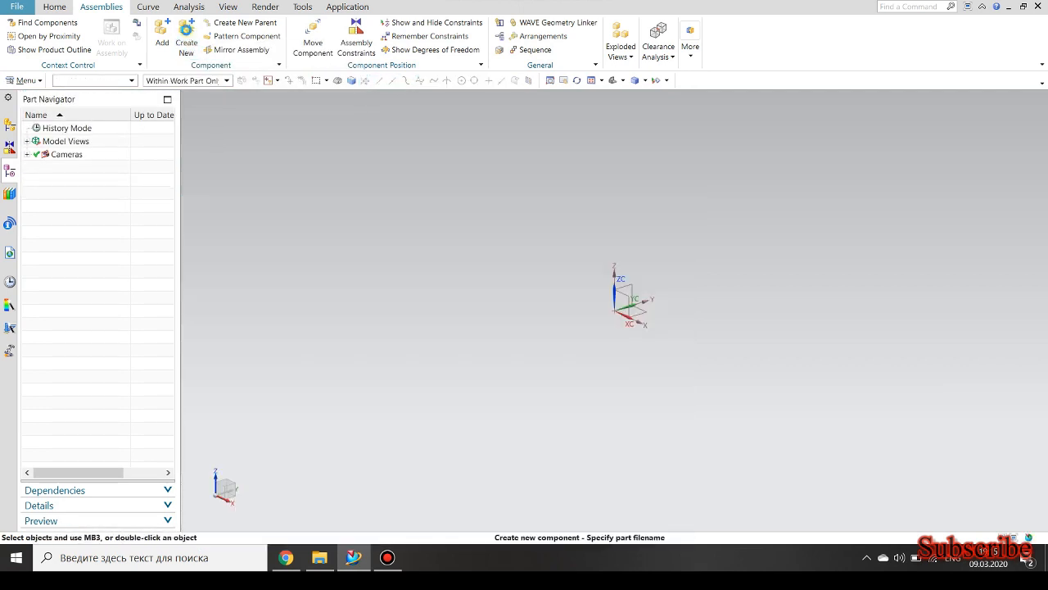
pyautogui.press('Return')
pyautogui.click(186, 30)
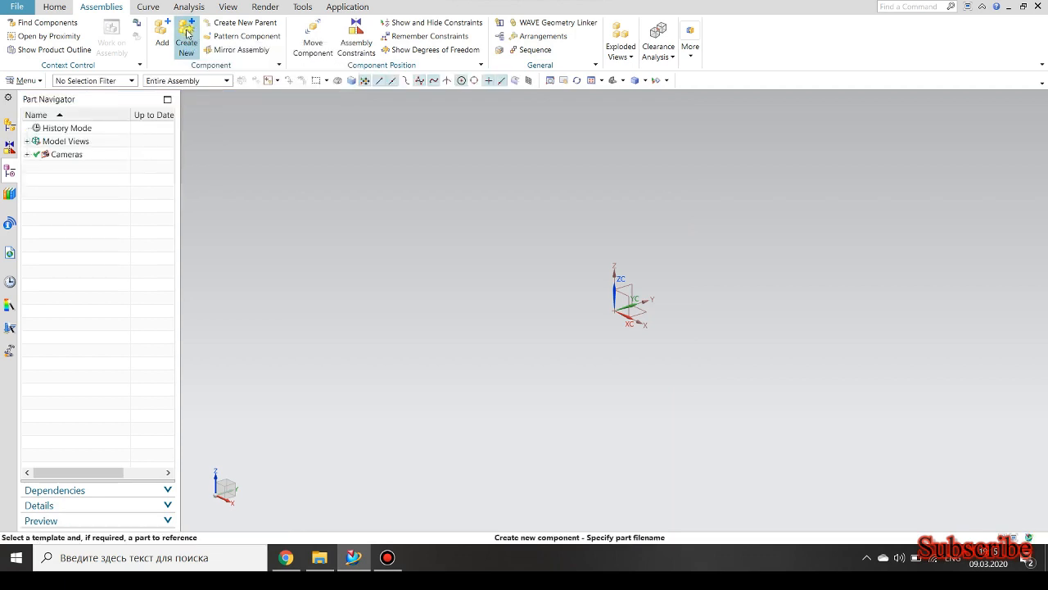
pyautogui.press('Return')
pyautogui.press('Return')
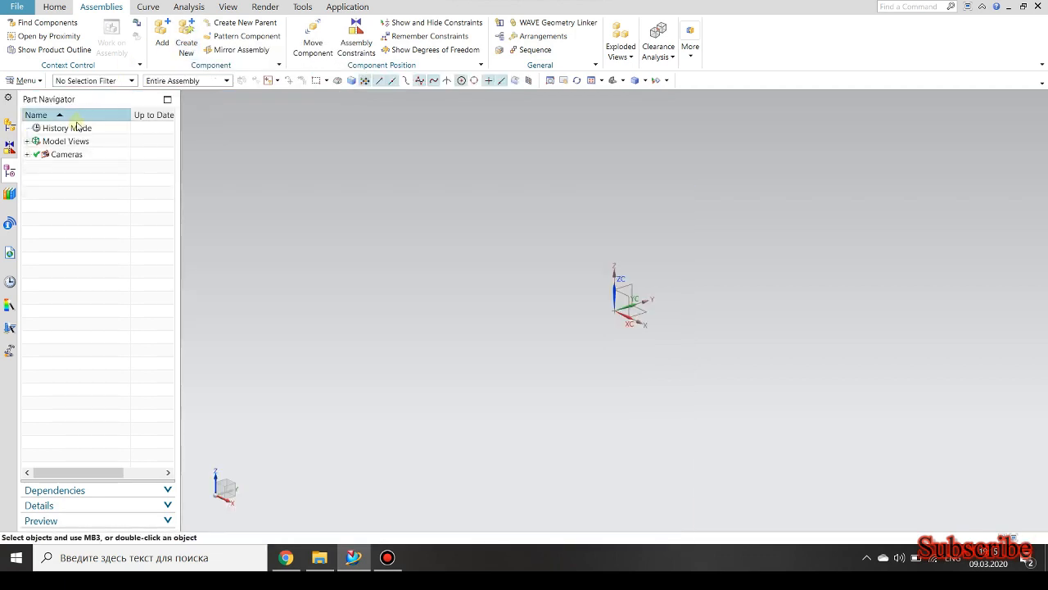
# Make model1 the work part and start a Revolve section sketch on the YZ plane.
pyautogui.click(11, 123)
pyautogui.doubleClick(79, 156)
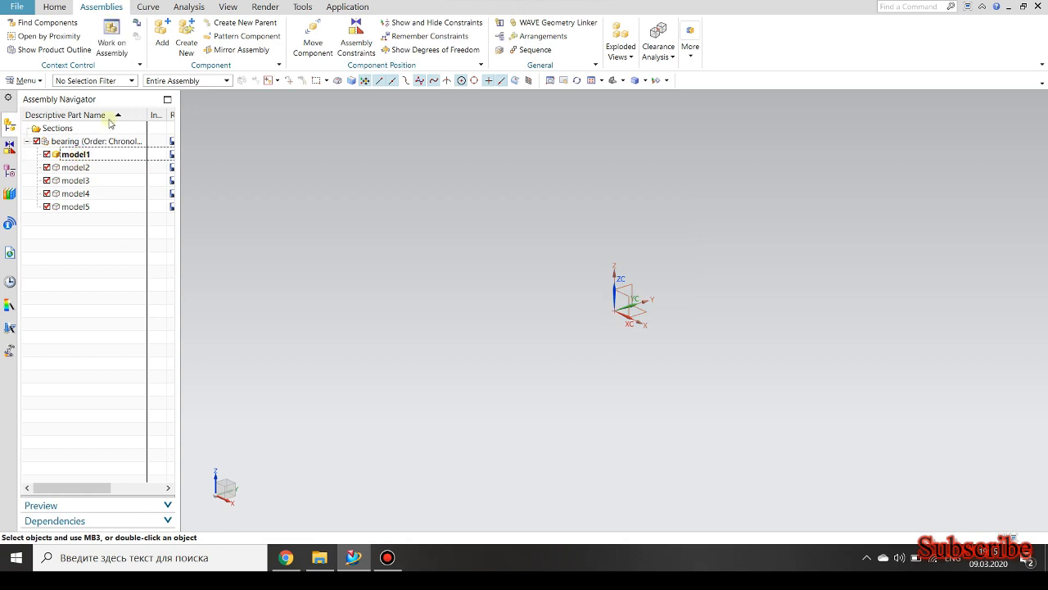
pyautogui.click(55, 8)
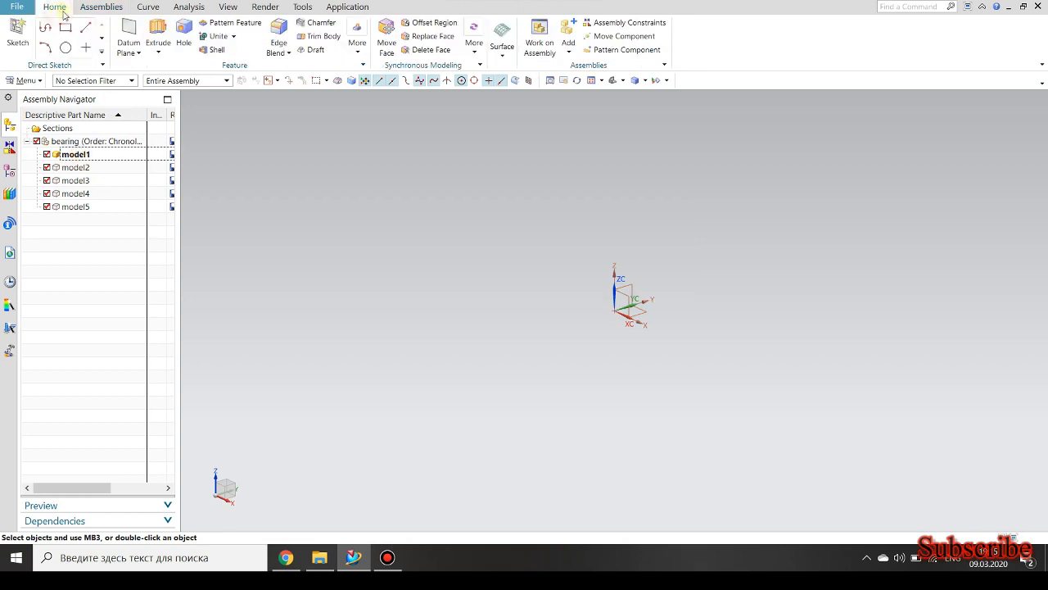
pyautogui.click(159, 53)
pyautogui.click(167, 81)
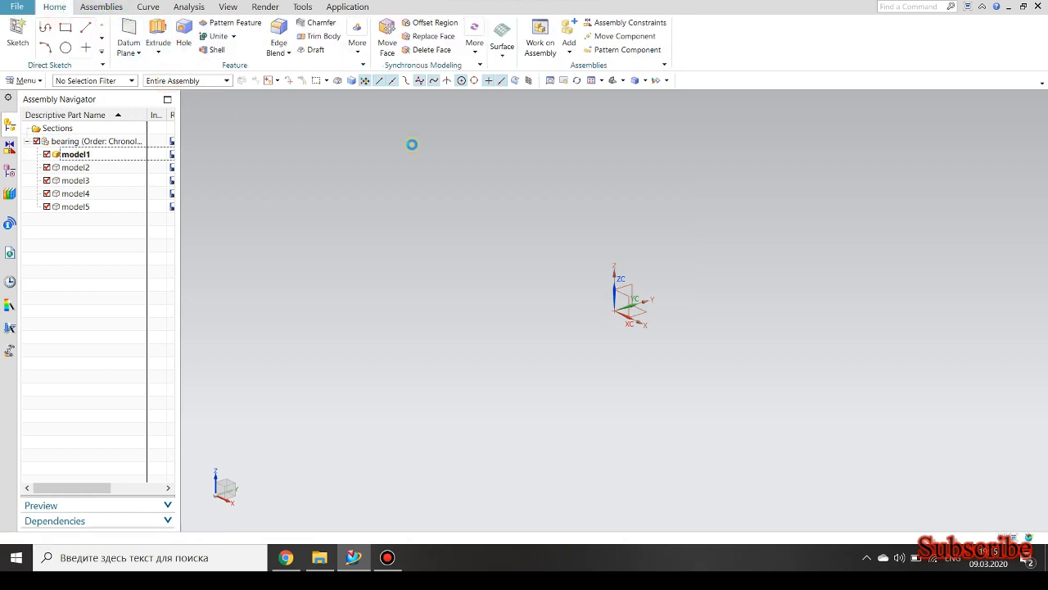
pyautogui.click(199, 137)
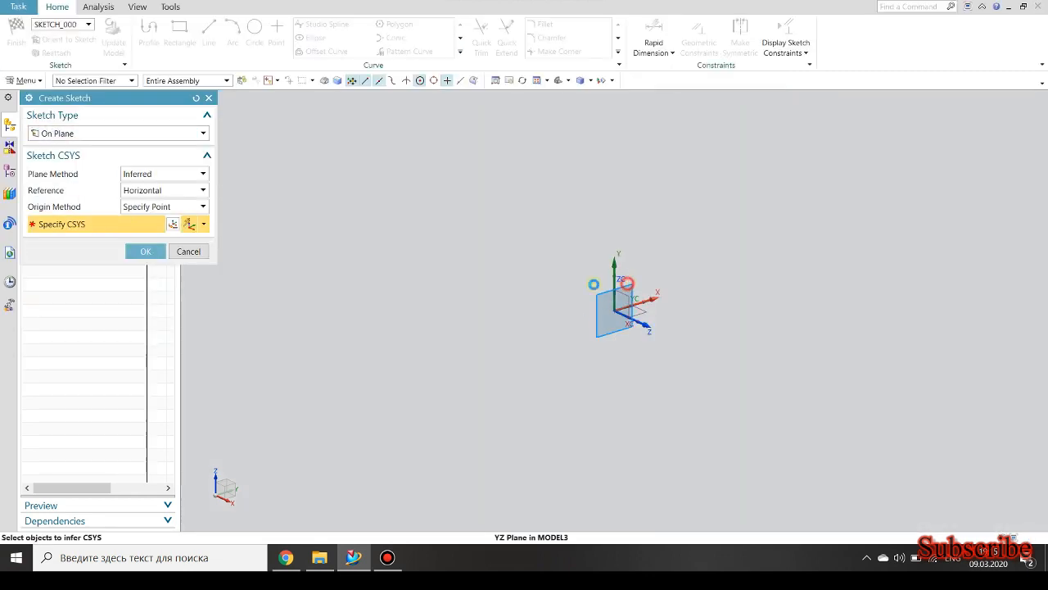
pyautogui.click(626, 283)
pyautogui.click(145, 250)
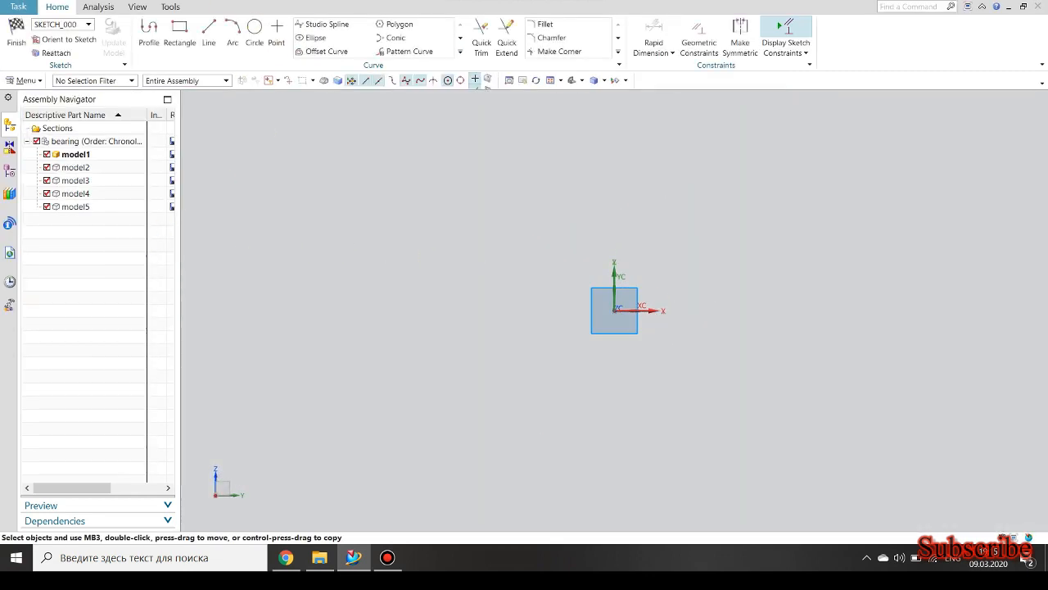
# Sketch a rectangle about 50 mm wide and 22 mm high, about 51 mm above the origin.
pyautogui.press('r')
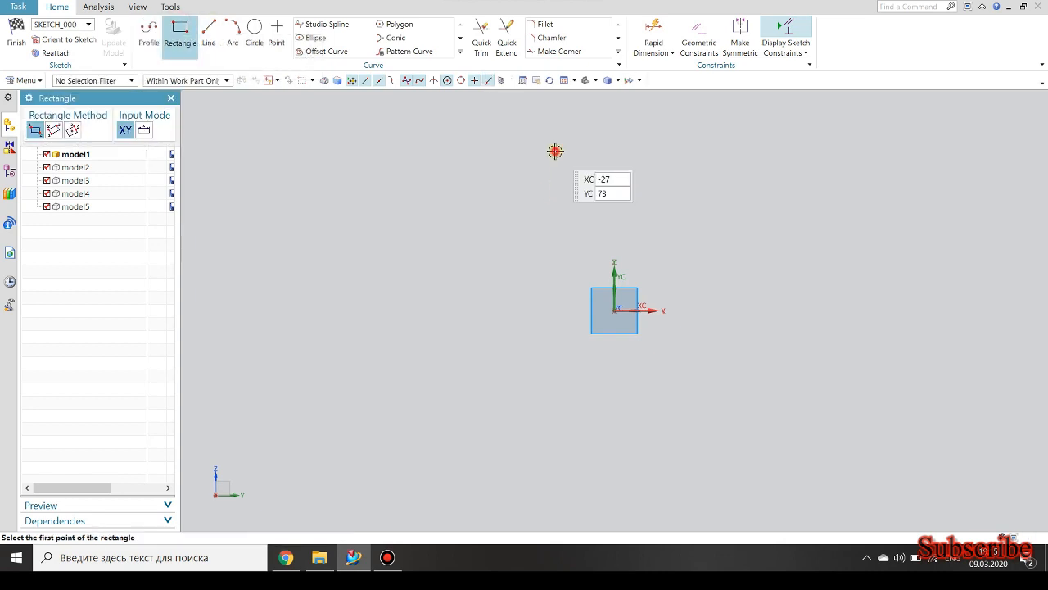
pyautogui.click(556, 153)
pyautogui.click(664, 199)
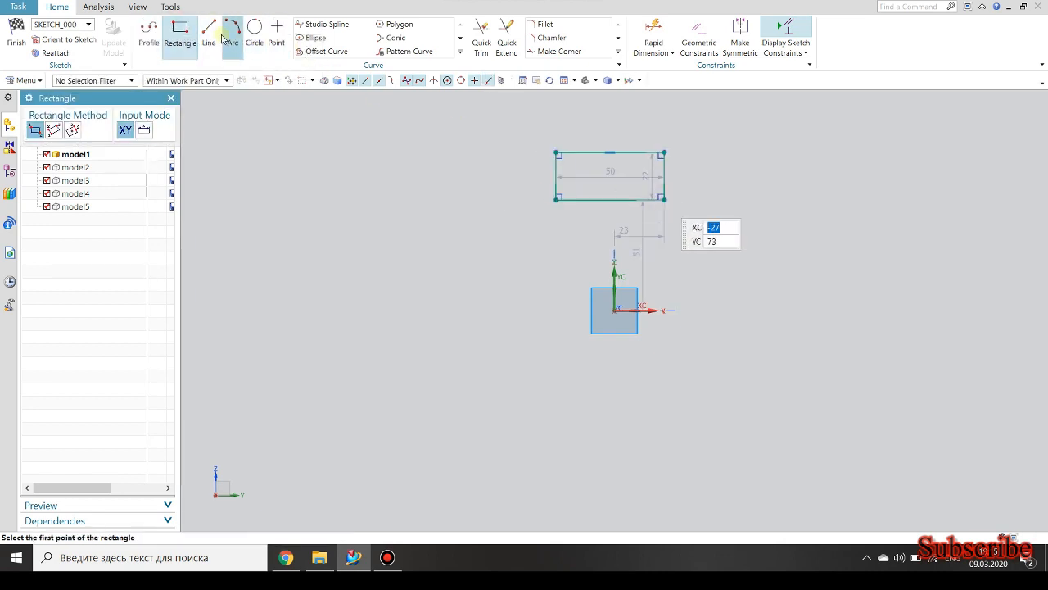
# Draw a line from the sketch origin to the midpoint of the rectangle's lower edge and constrain it vertical.
pyautogui.click(208, 34)
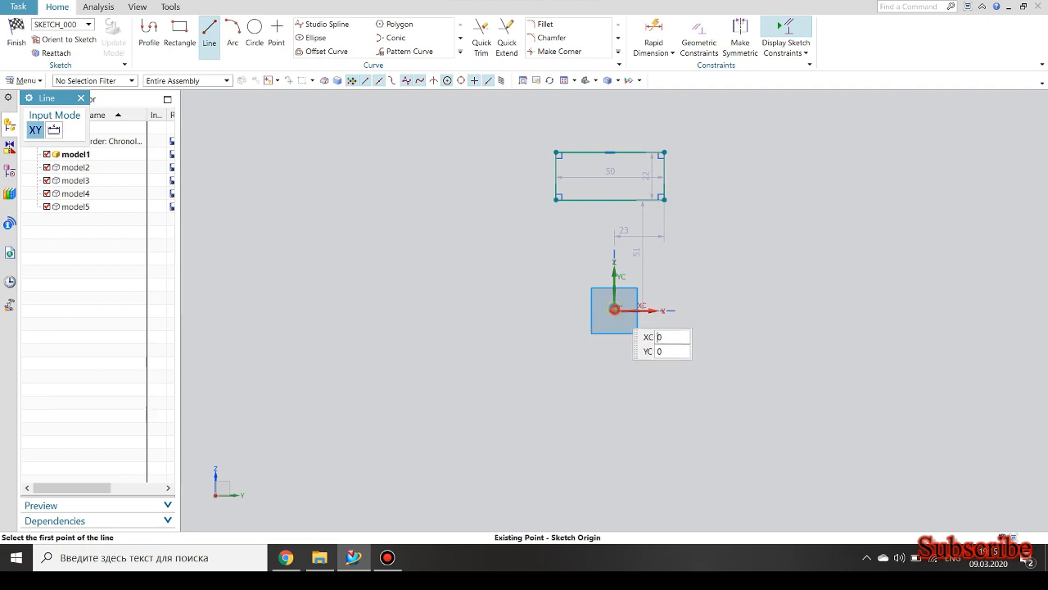
pyautogui.click(614, 310)
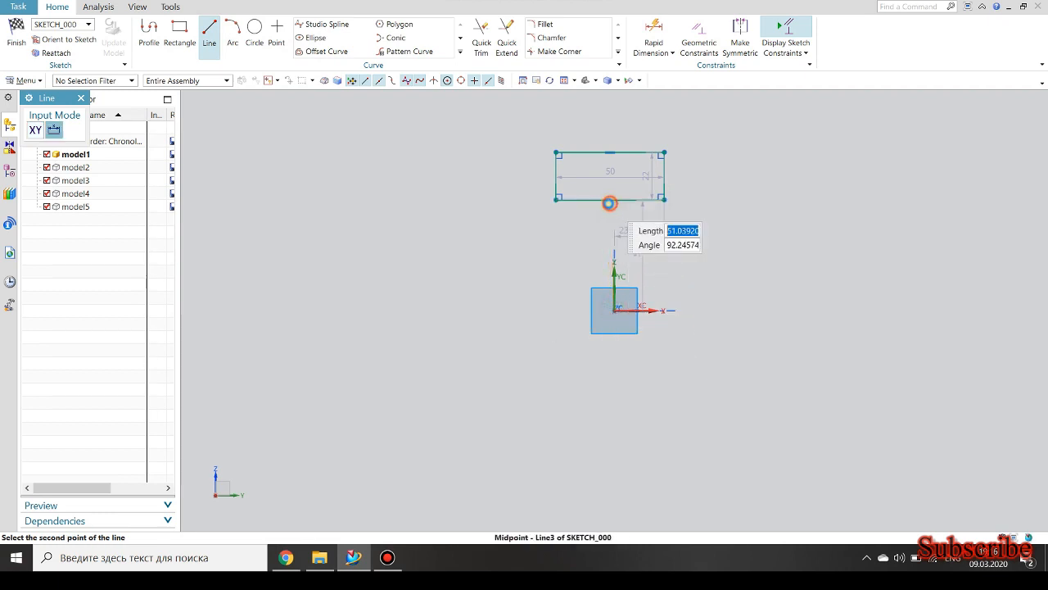
pyautogui.click(609, 202)
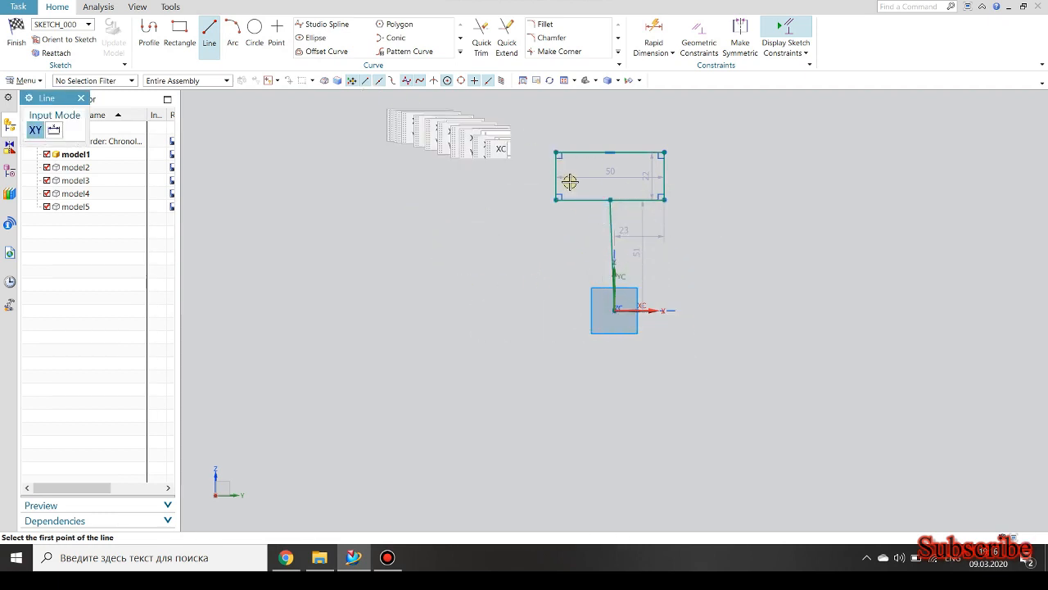
pyautogui.press('Escape')
pyautogui.click(612, 215)
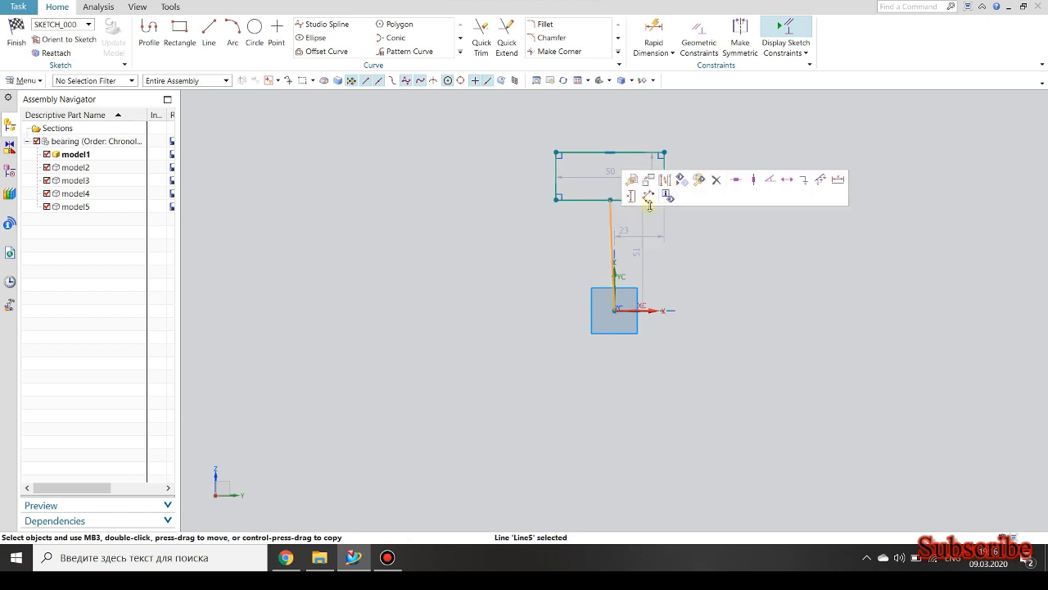
pyautogui.click(754, 179)
# Dimension the distance from the rectangle's lower edge to the origin and set it to 99.75 mm.
pyautogui.scroll(2, 618, 168)
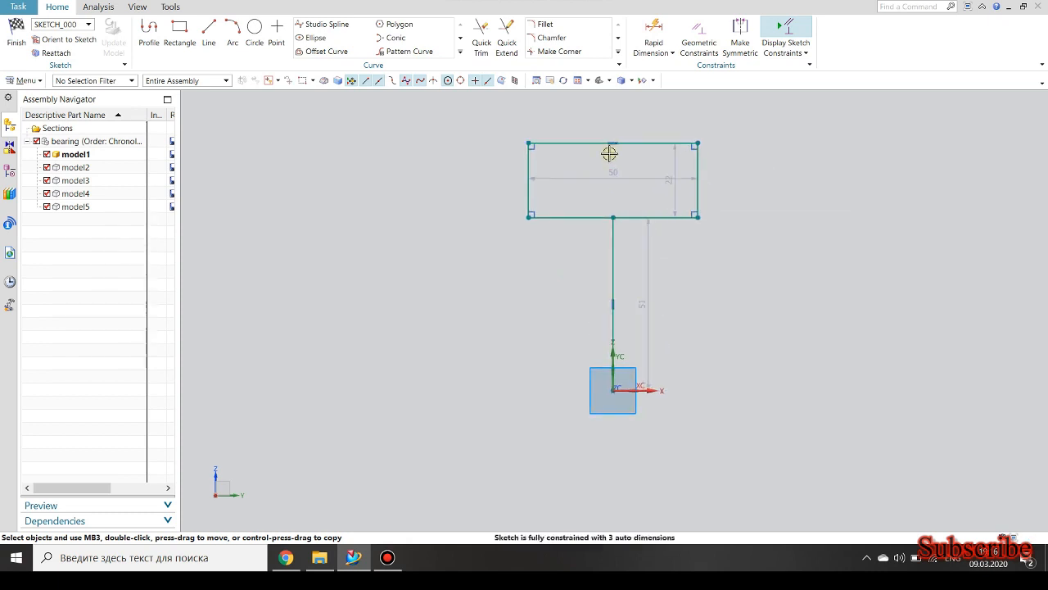
pyautogui.click(653, 31)
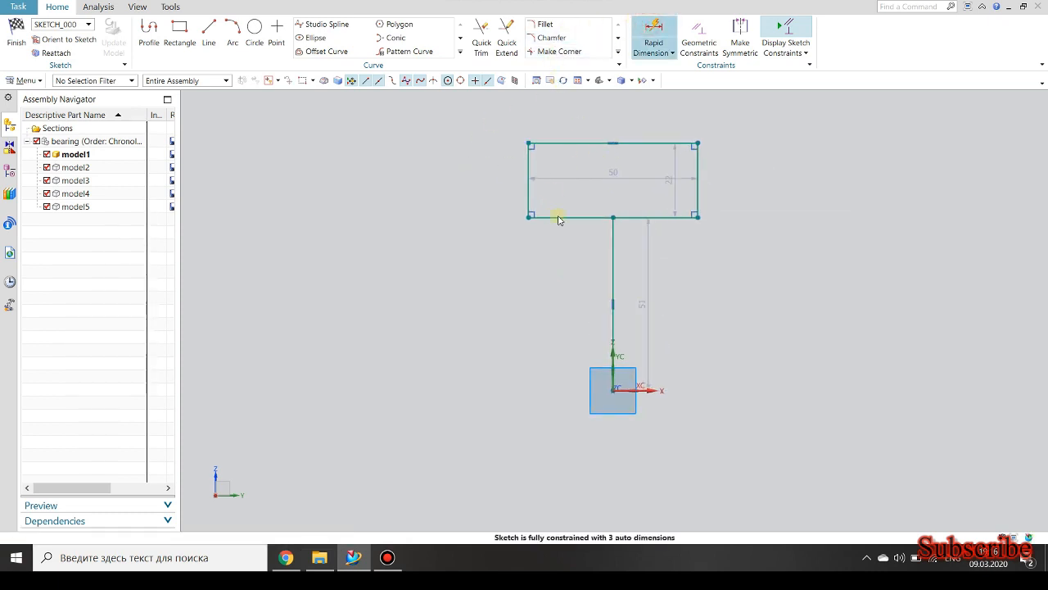
pyautogui.click(587, 214)
pyautogui.click(613, 391)
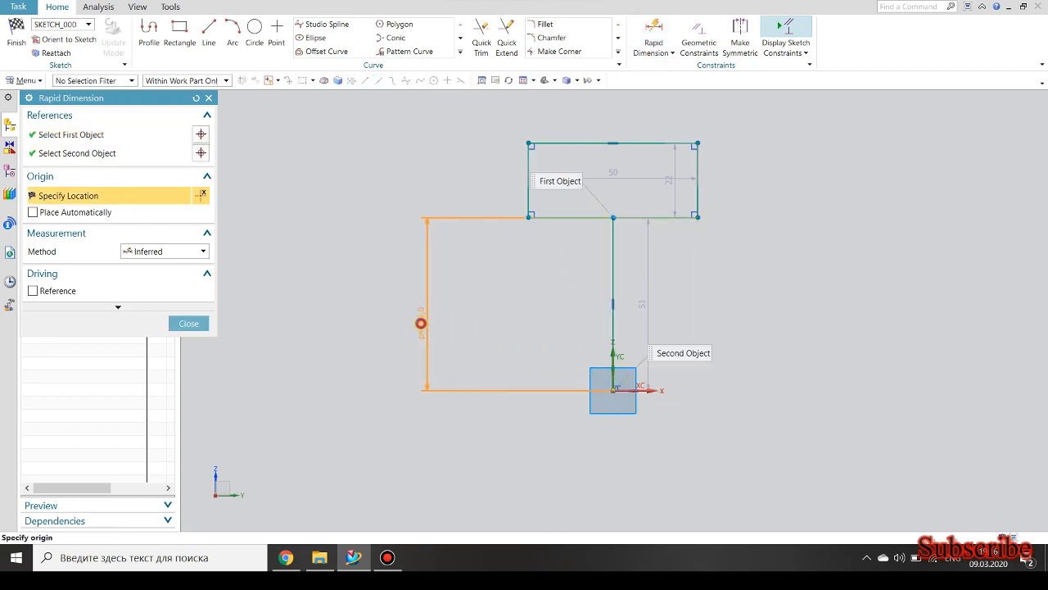
pyautogui.click(419, 319)
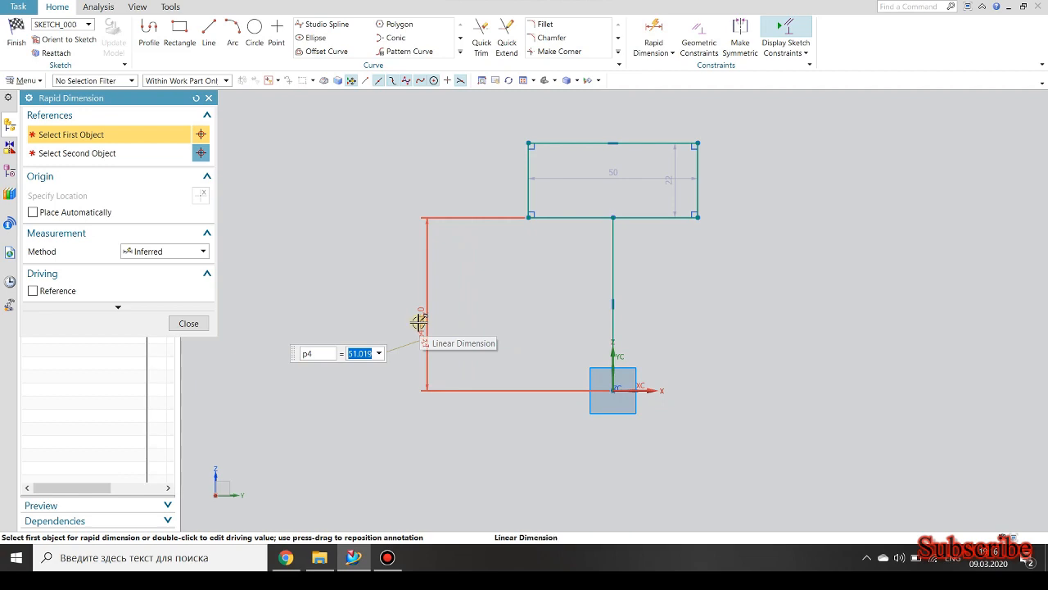
pyautogui.doubleClick(419, 322)
pyautogui.moveTo(966, 97); pyautogui.dragTo(150, 143)
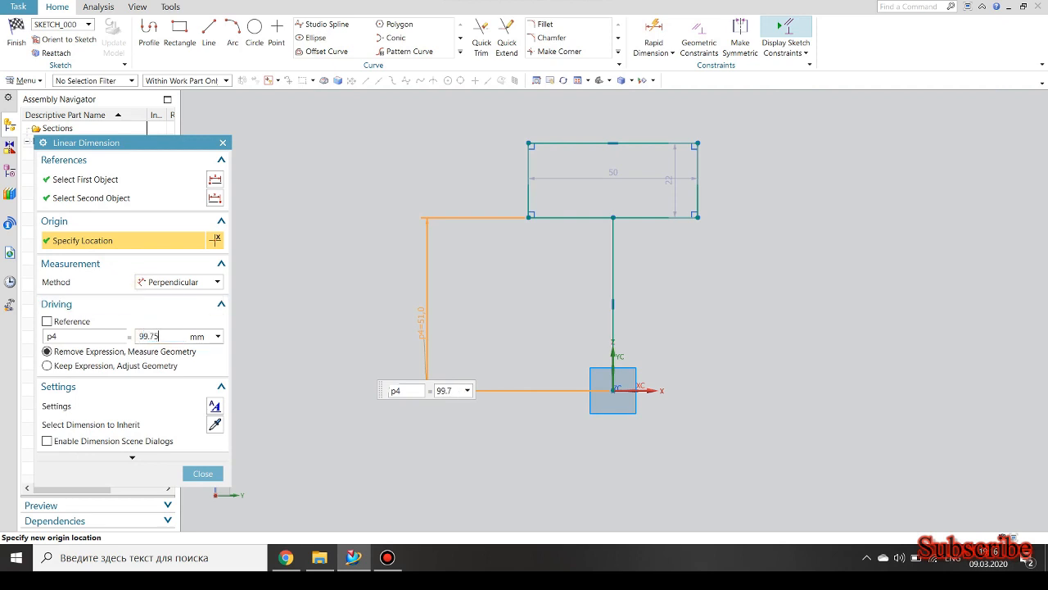
pyautogui.press('Return')
pyautogui.scroll(-4, 456, 379)
pyautogui.scroll(1, 503, 226)
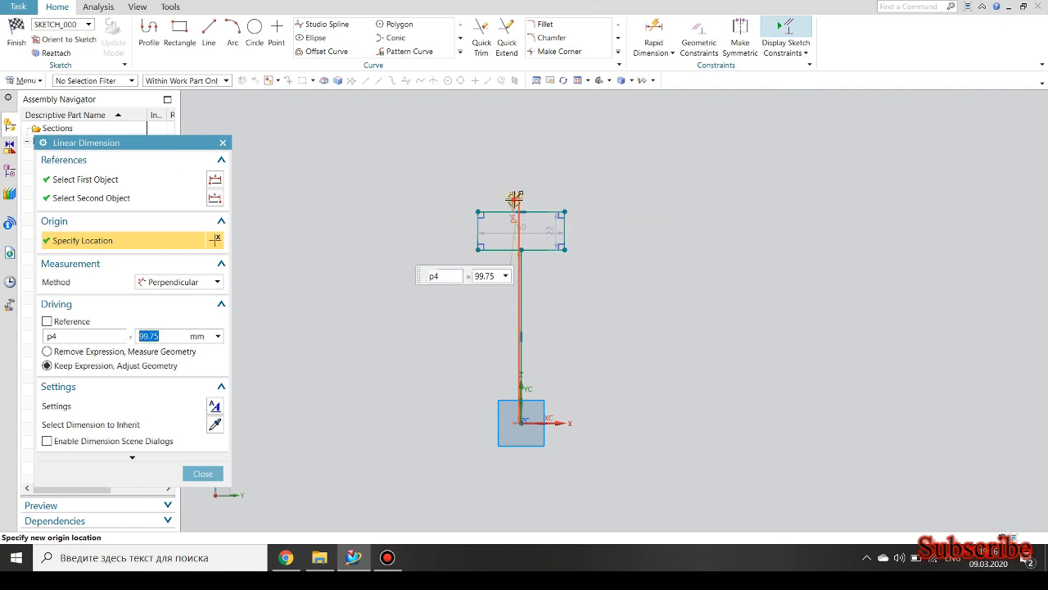
pyautogui.click(391, 283)
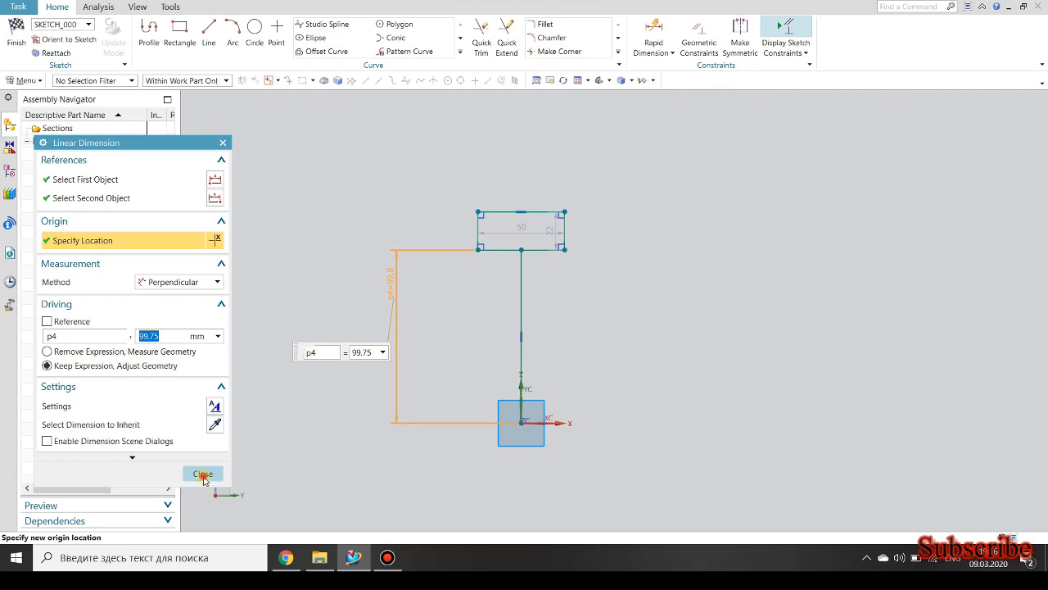
pyautogui.click(203, 474)
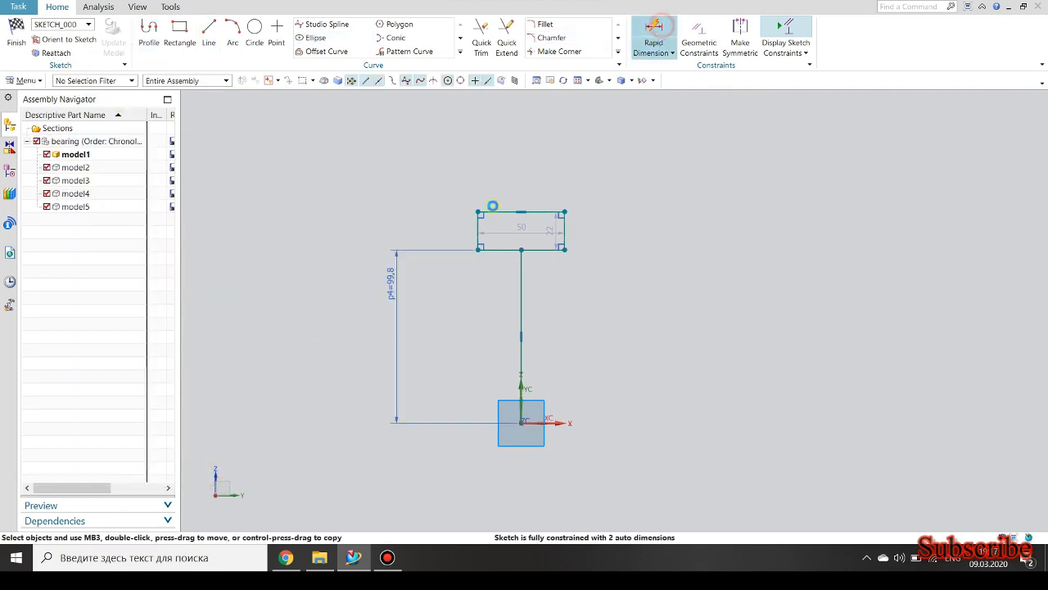
# Dimension the distance from the rectangle's upper edge to the sketch origin and set it to 120 mm.
pyautogui.click(508, 209)
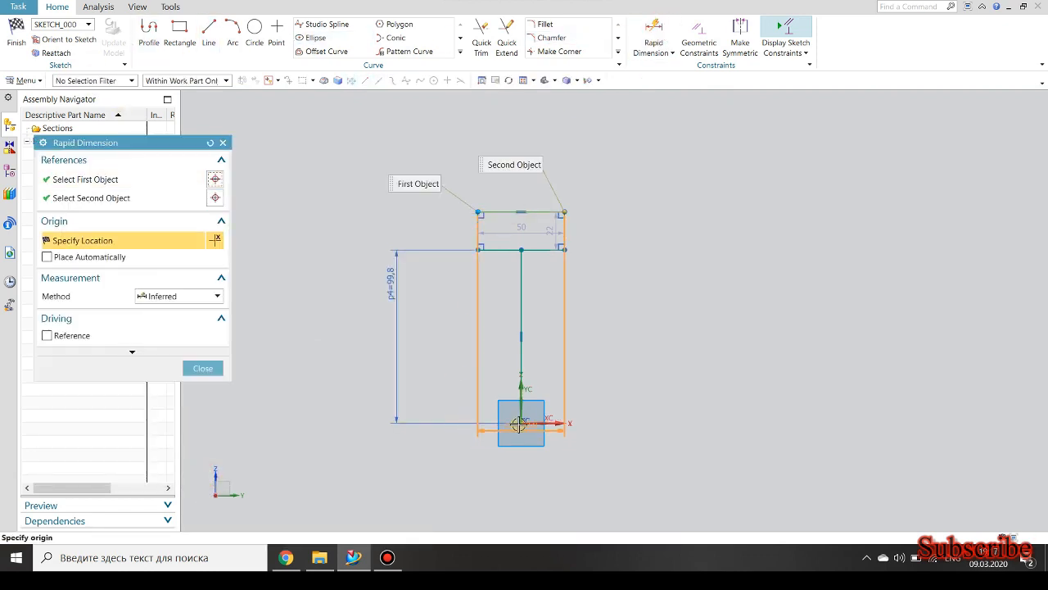
pyautogui.click(509, 423)
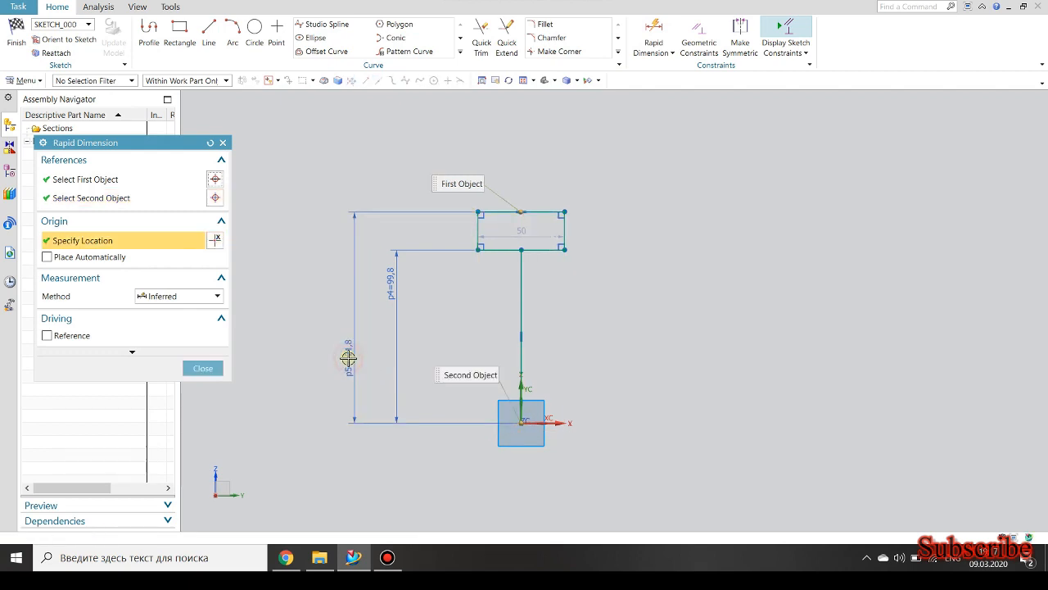
pyautogui.click(348, 357)
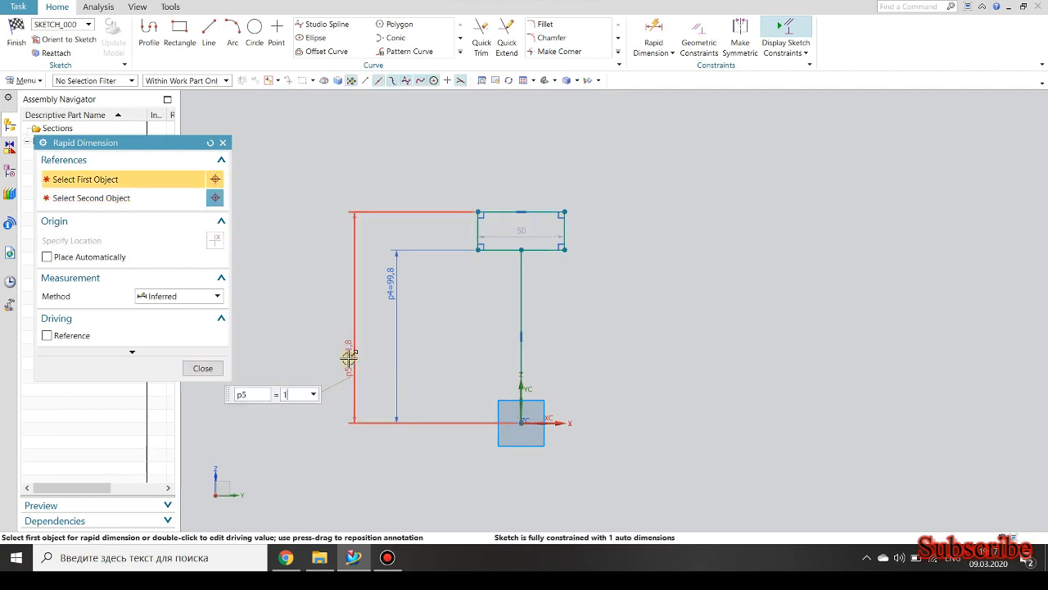
pyautogui.write('120')
pyautogui.press('Return')
# Dimension the rectangle's upper edge and set its width to 50 mm.
pyautogui.scroll(3, 536, 205)
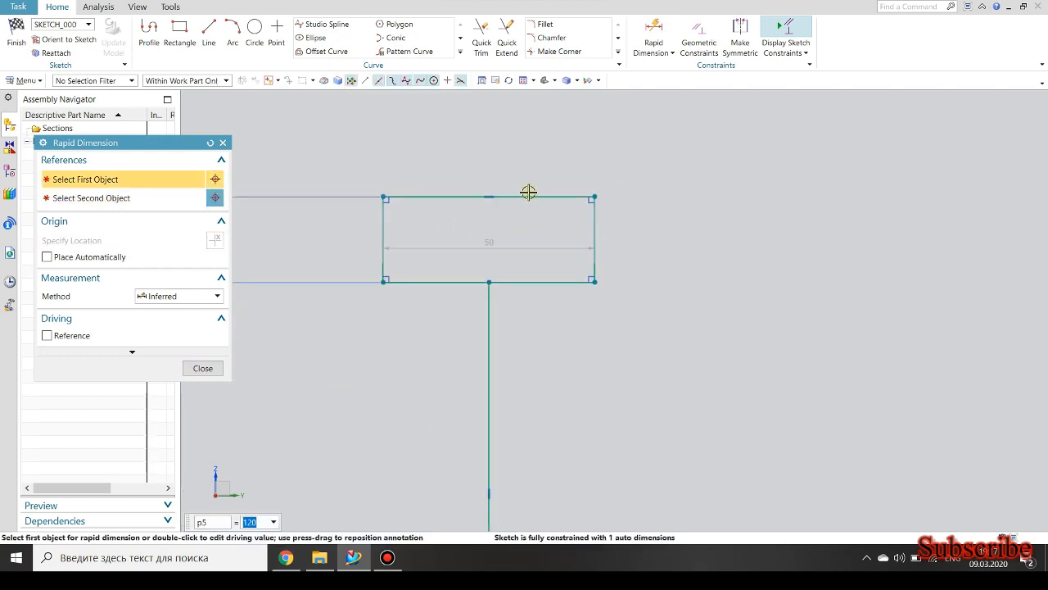
pyautogui.click(529, 193)
pyautogui.click(511, 162)
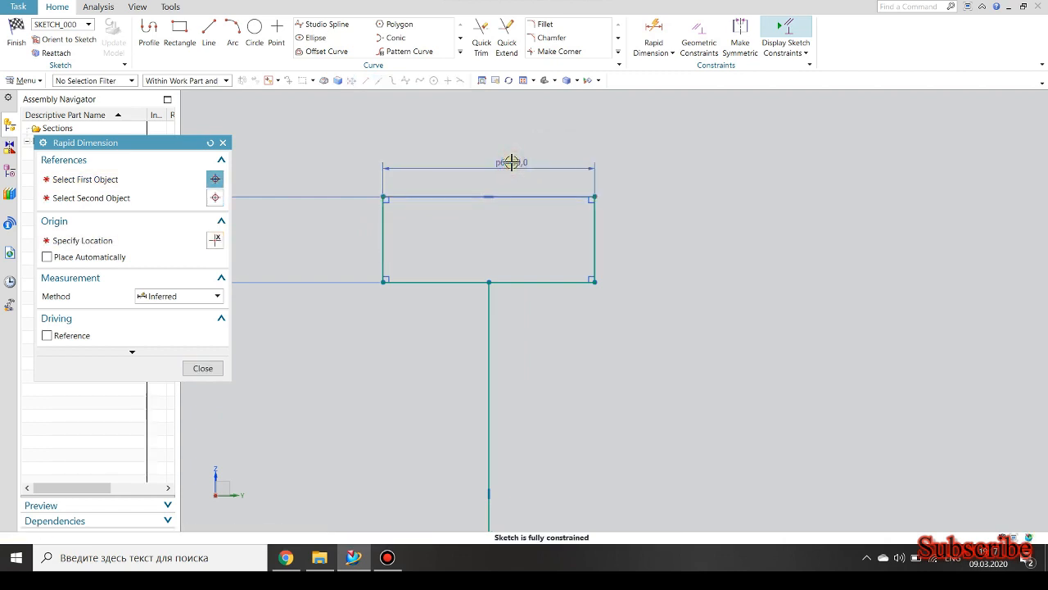
pyautogui.write('50')
pyautogui.press('Return')
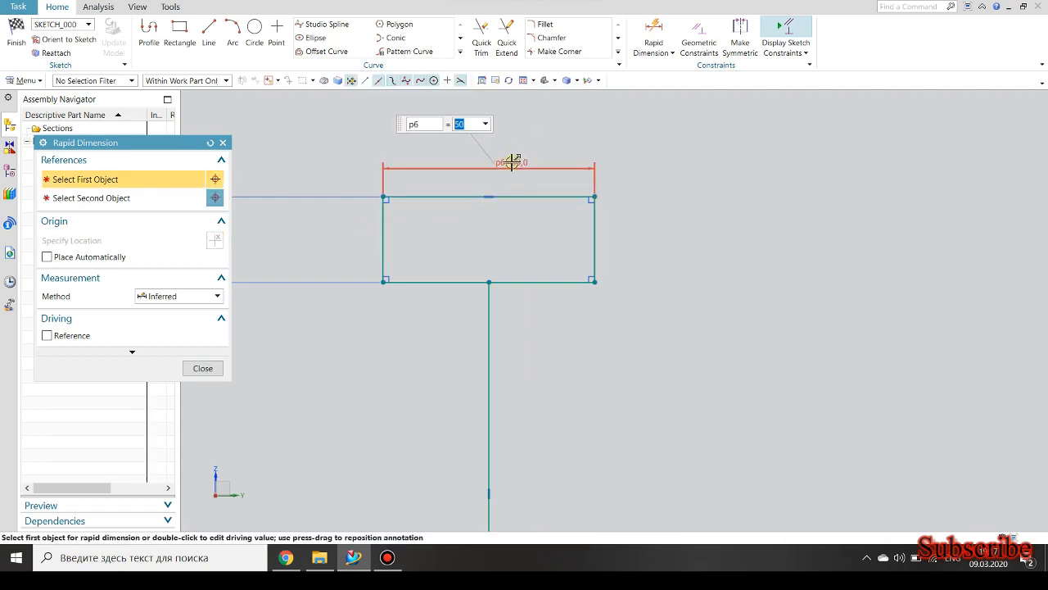
# Fillet the rectangle's two upper corners with a 4 mm radius and its two lower corners with a 1 mm radius.
pyautogui.scroll(2, 504, 243)
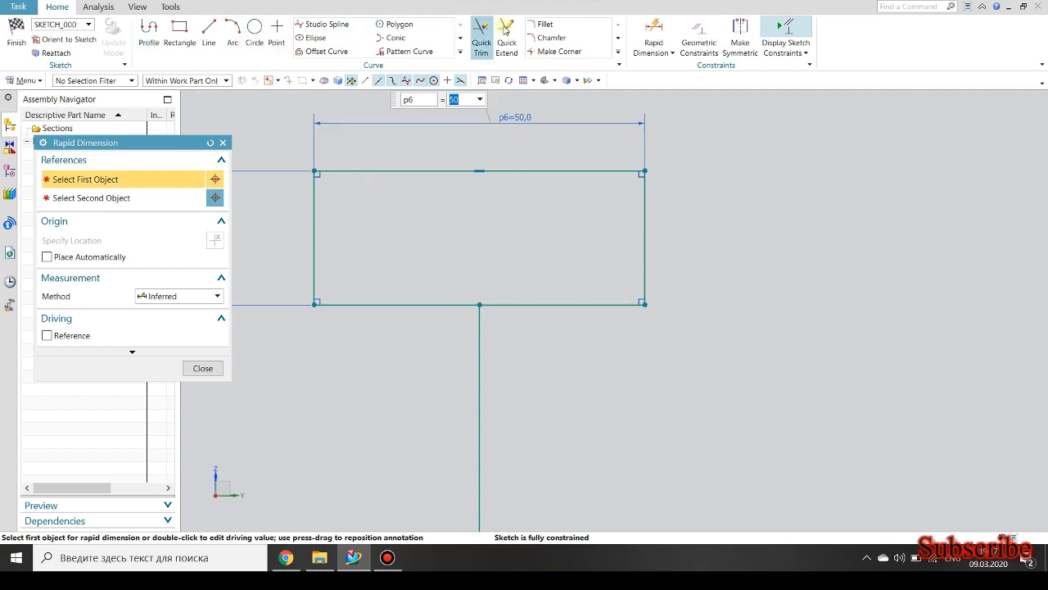
pyautogui.click(536, 25)
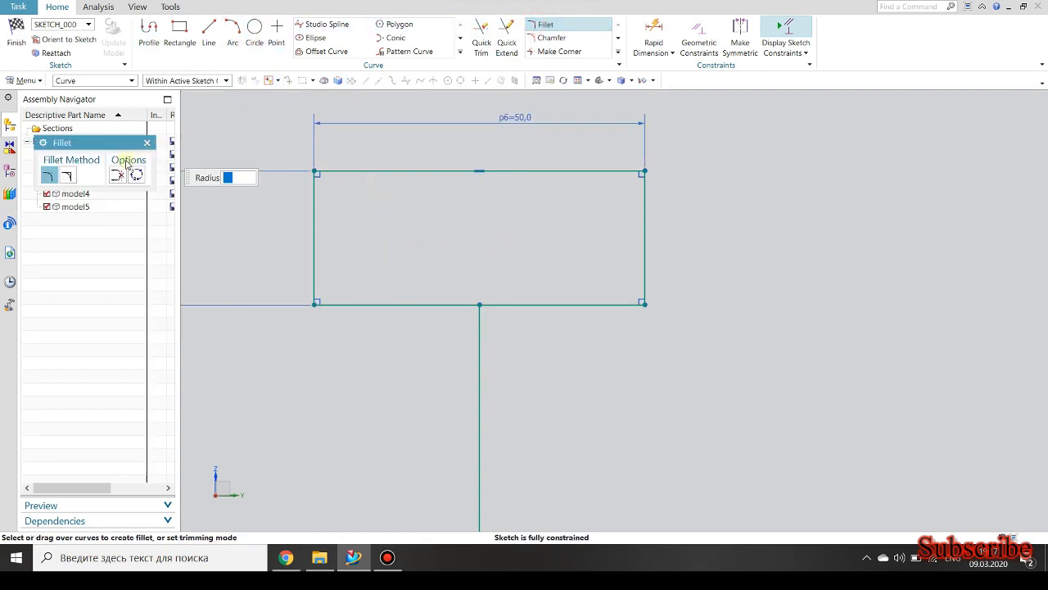
pyautogui.click(314, 171)
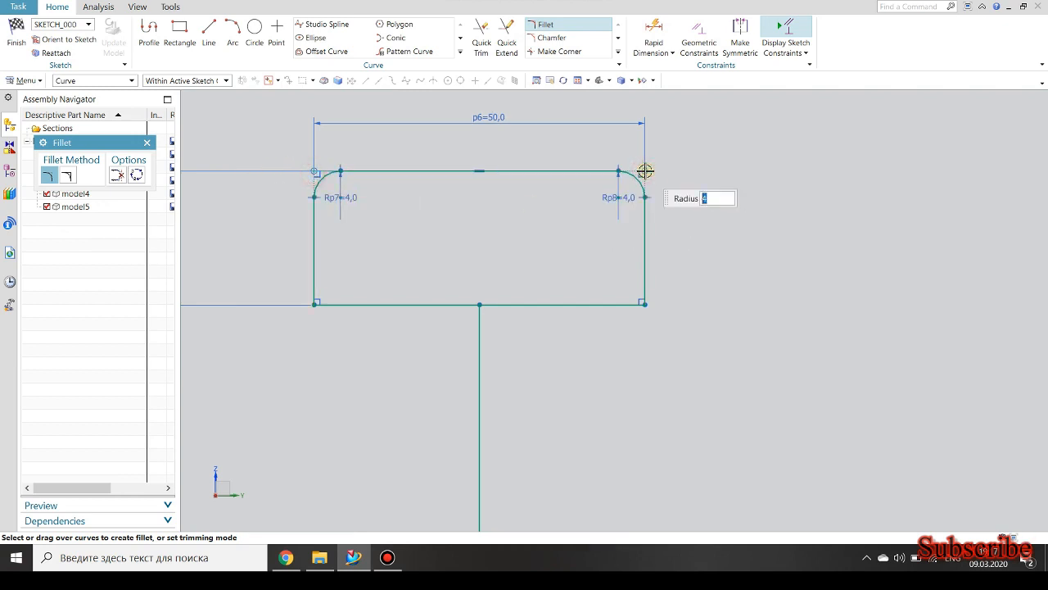
pyautogui.click(642, 304)
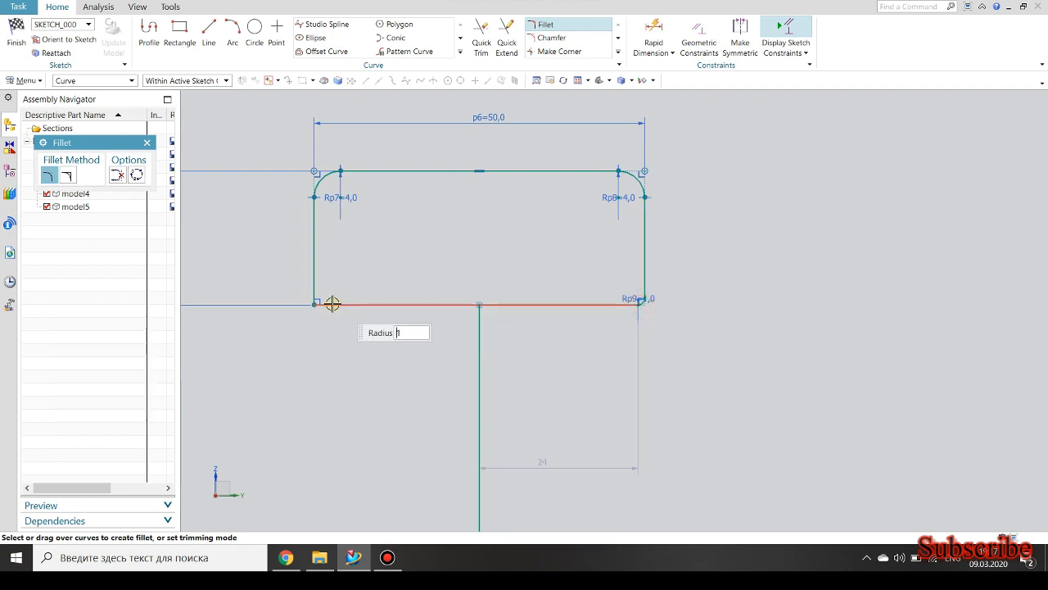
pyautogui.click(313, 302)
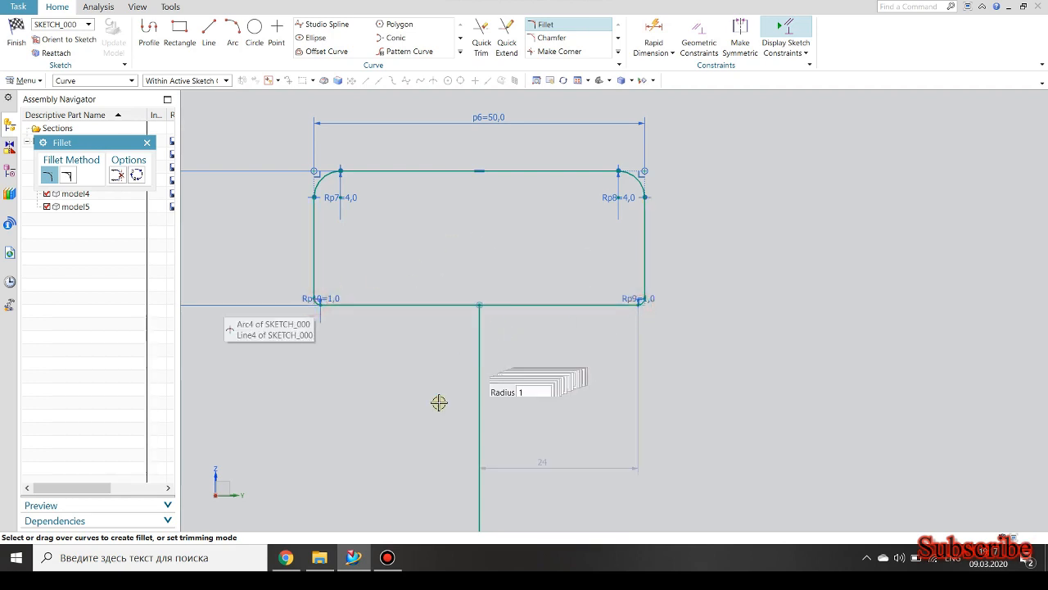
pyautogui.press('Escape')
# Convert the vertical line to a reference line and sketch a circle about 37 mm in diameter centred on it, about 13 mm below the lower edge.
pyautogui.click(478, 401)
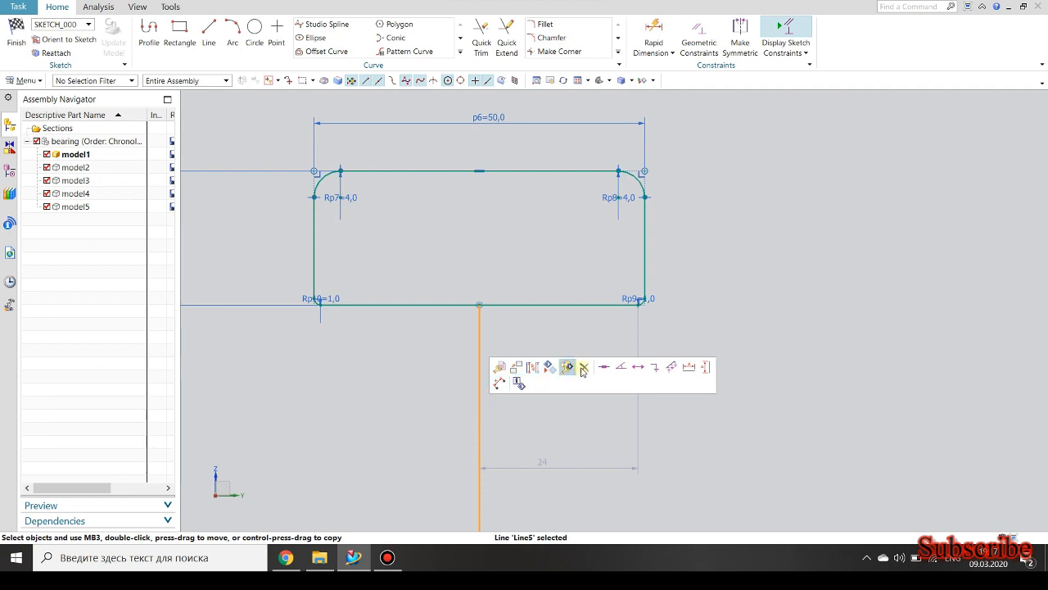
pyautogui.click(533, 367)
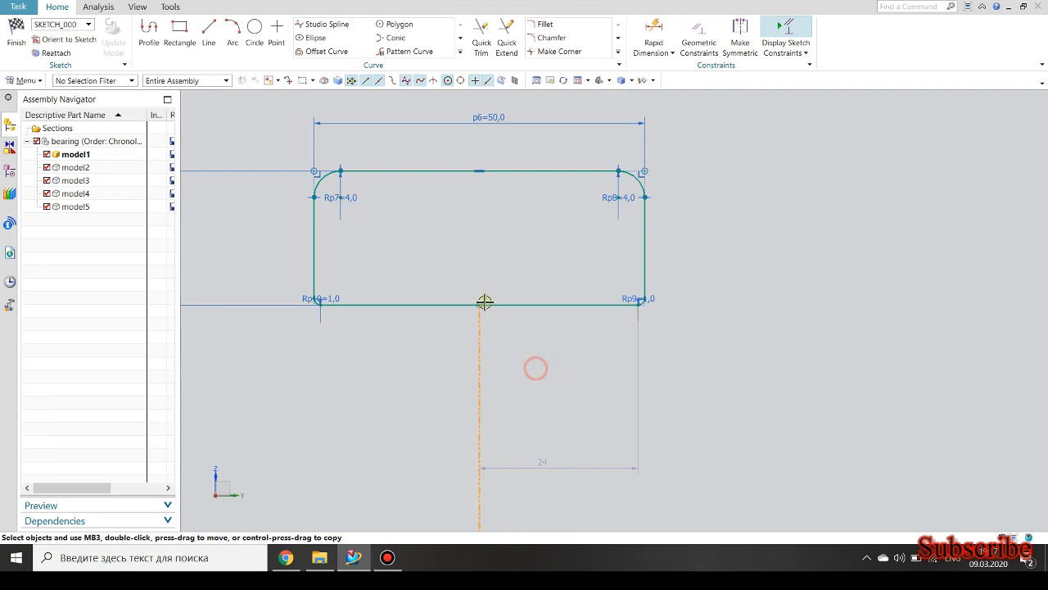
pyautogui.click(255, 32)
pyautogui.click(479, 391)
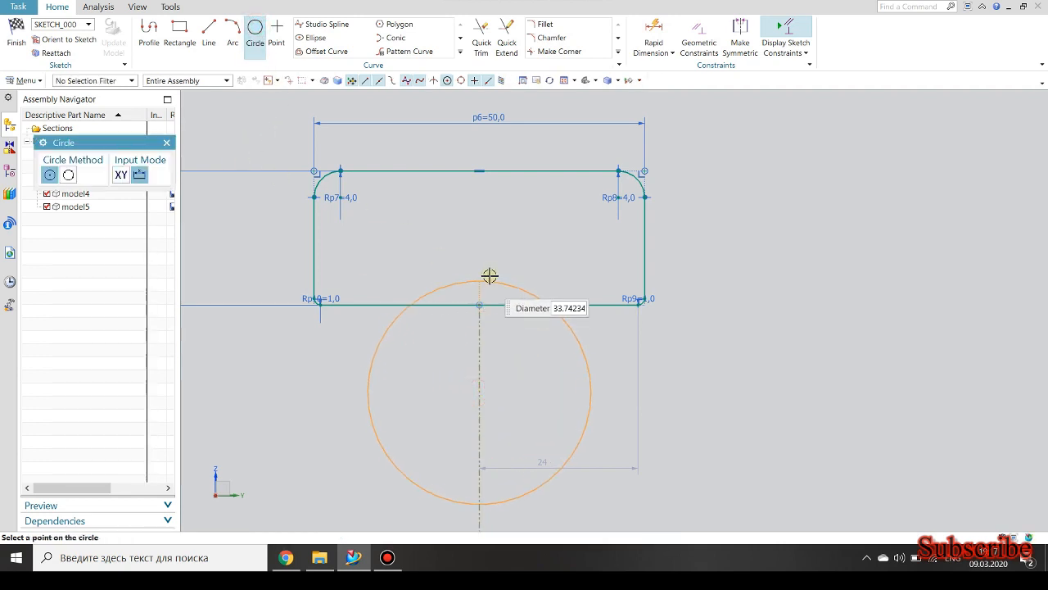
pyautogui.click(492, 268)
# Dimension the circle's diameter and set it to 40 mm.
pyautogui.click(649, 28)
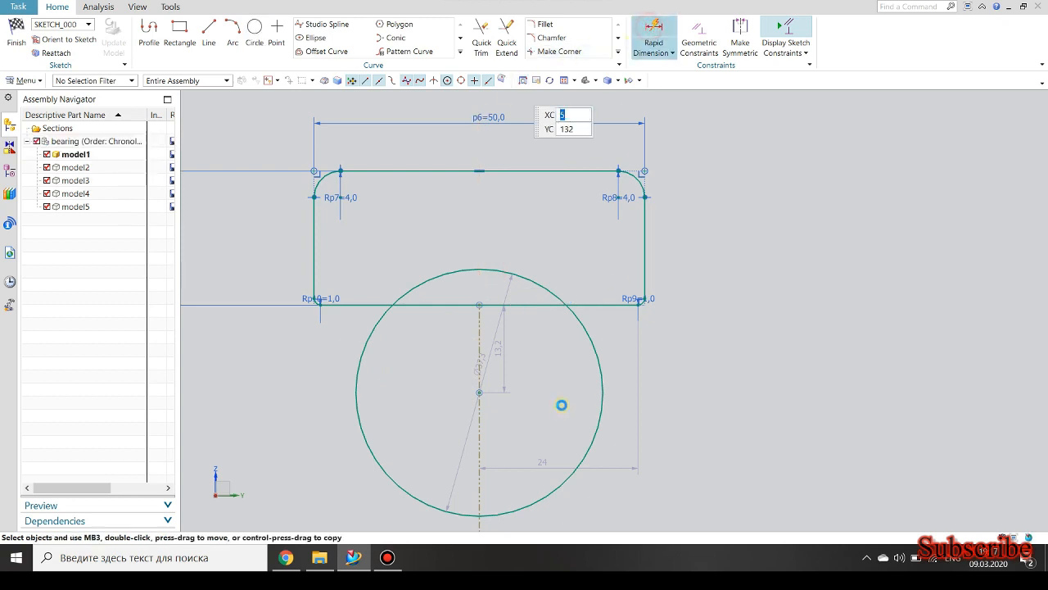
pyautogui.click(603, 394)
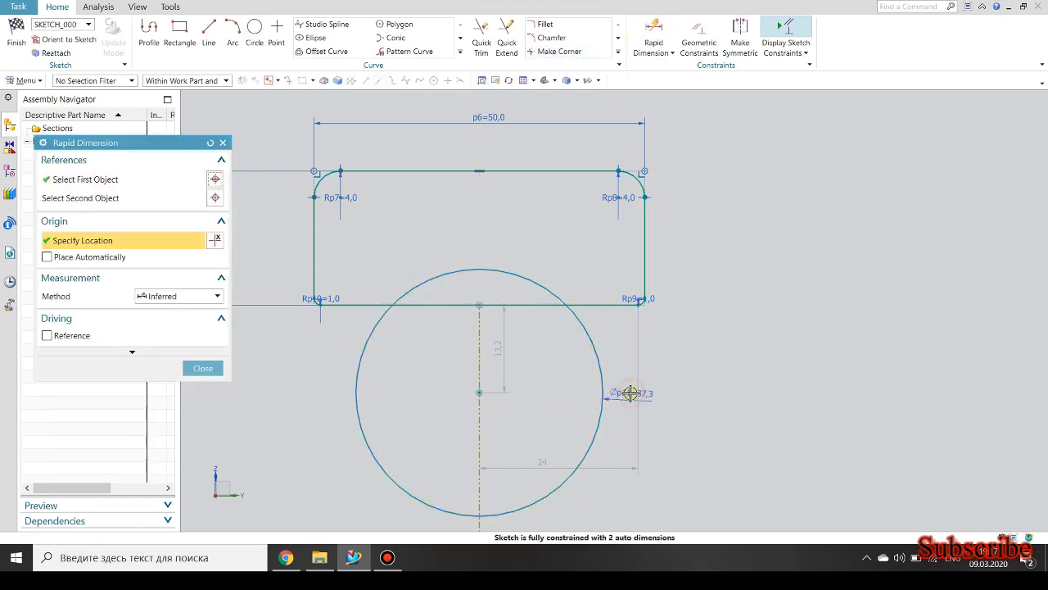
pyautogui.click(629, 393)
pyautogui.write('40')
pyautogui.press('Return')
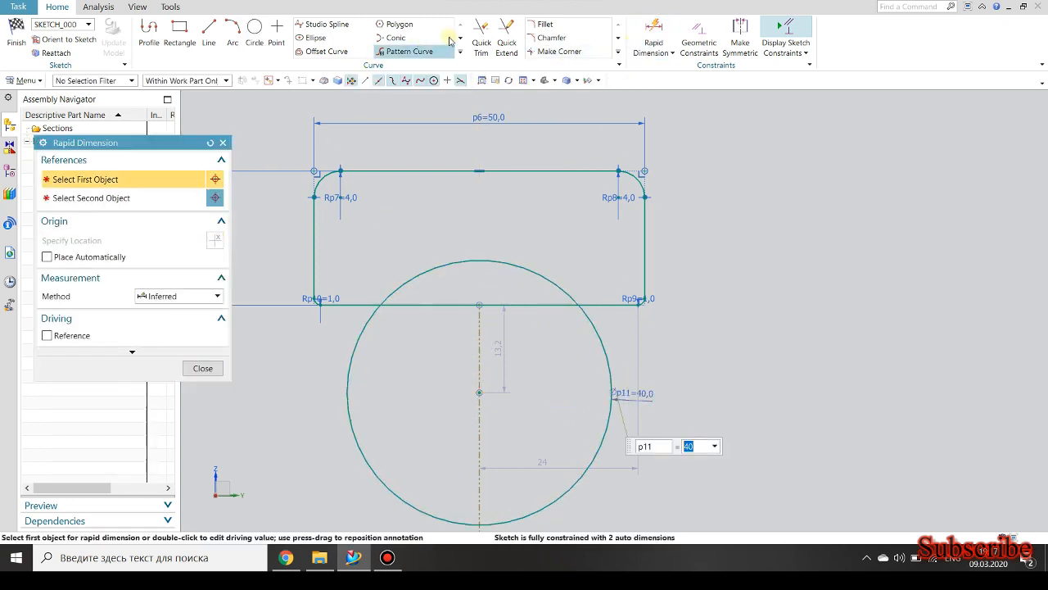
# Dimension the vertical distance from the rectangle's lower edge to the circle's centre and set it to 12.5 mm.
pyautogui.click(652, 33)
pyautogui.click(513, 299)
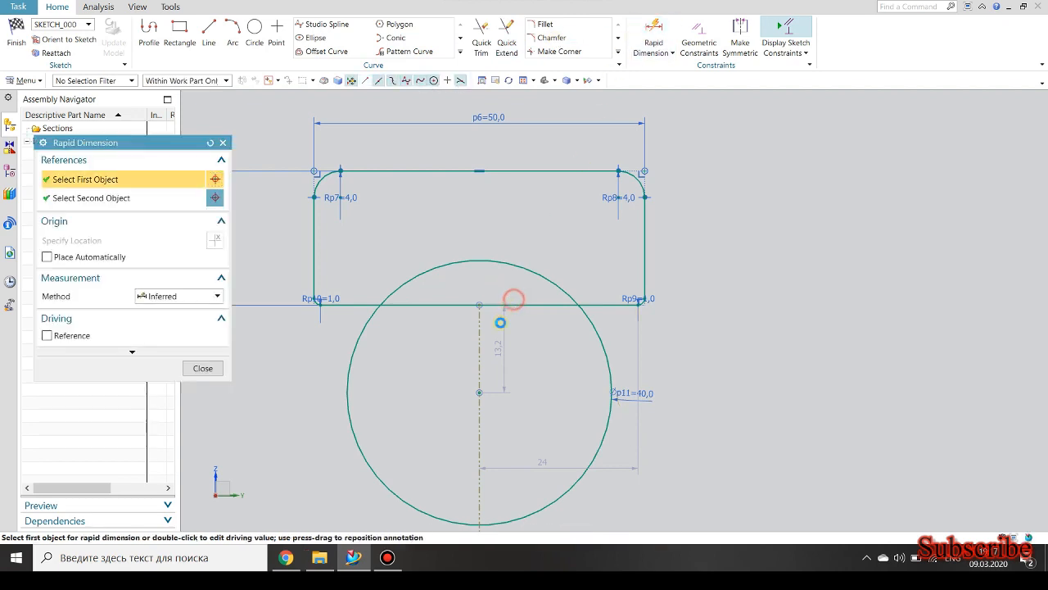
pyautogui.click(478, 393)
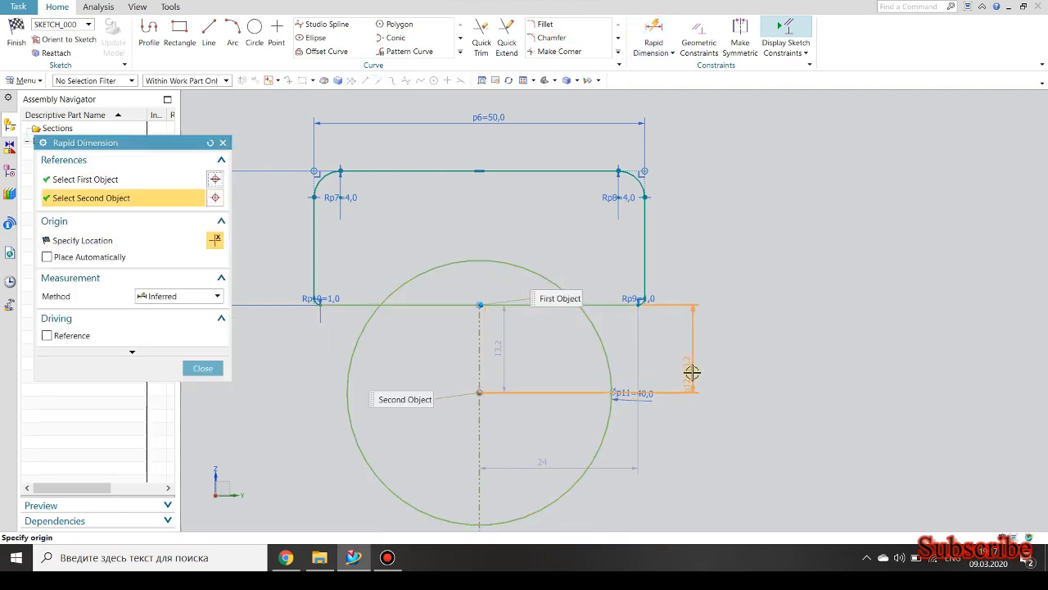
pyautogui.click(694, 372)
pyautogui.write('12')
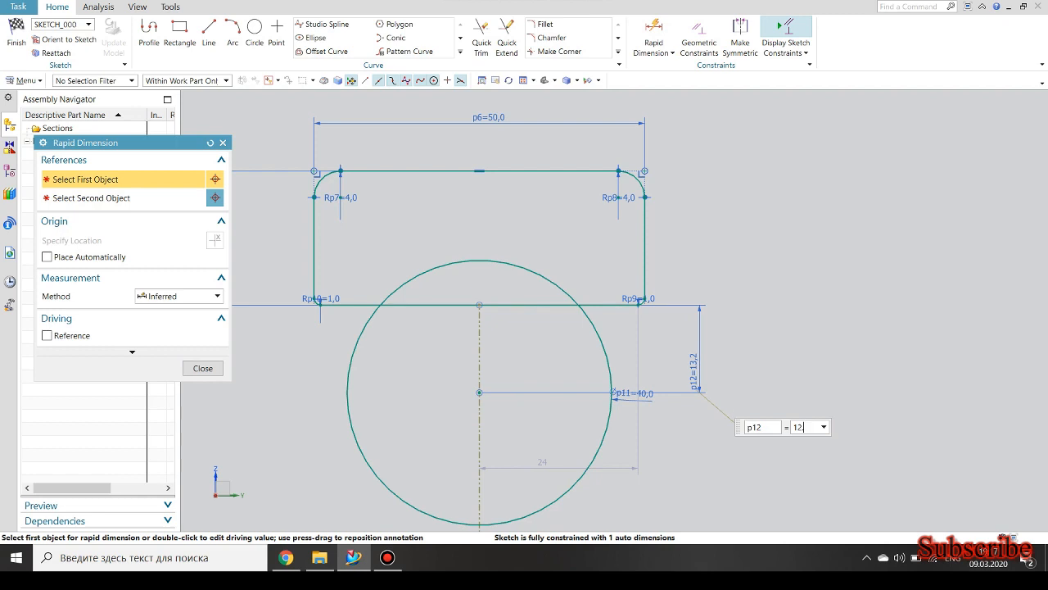
pyautogui.write('.5')
pyautogui.press('Return')
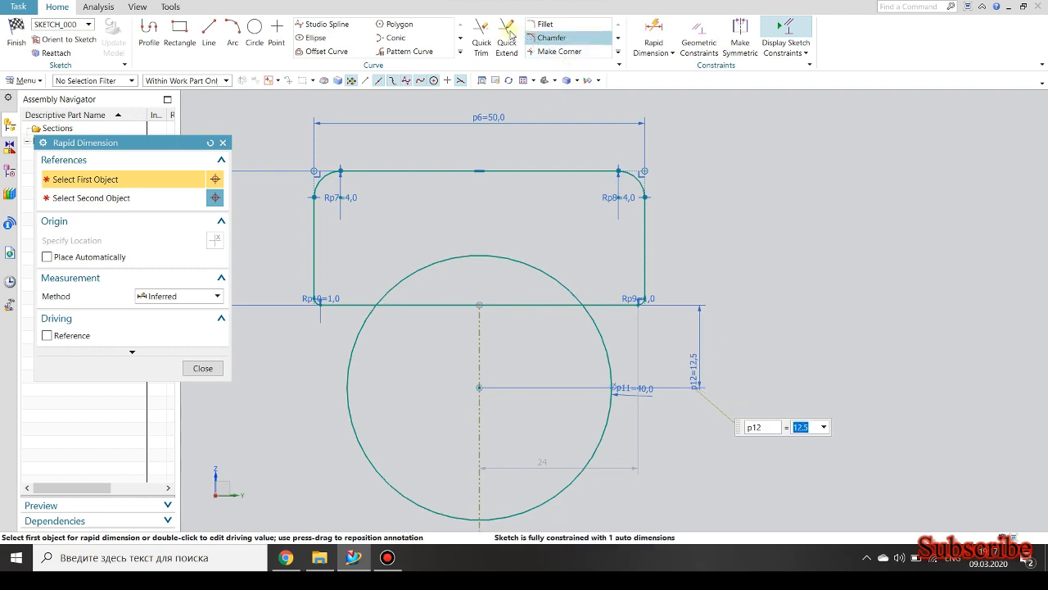
# Trim the circle below the rectangle and the lower edge inside it, leaving an arc-shaped groove in the profile.
pyautogui.click(481, 37)
pyautogui.click(347, 361)
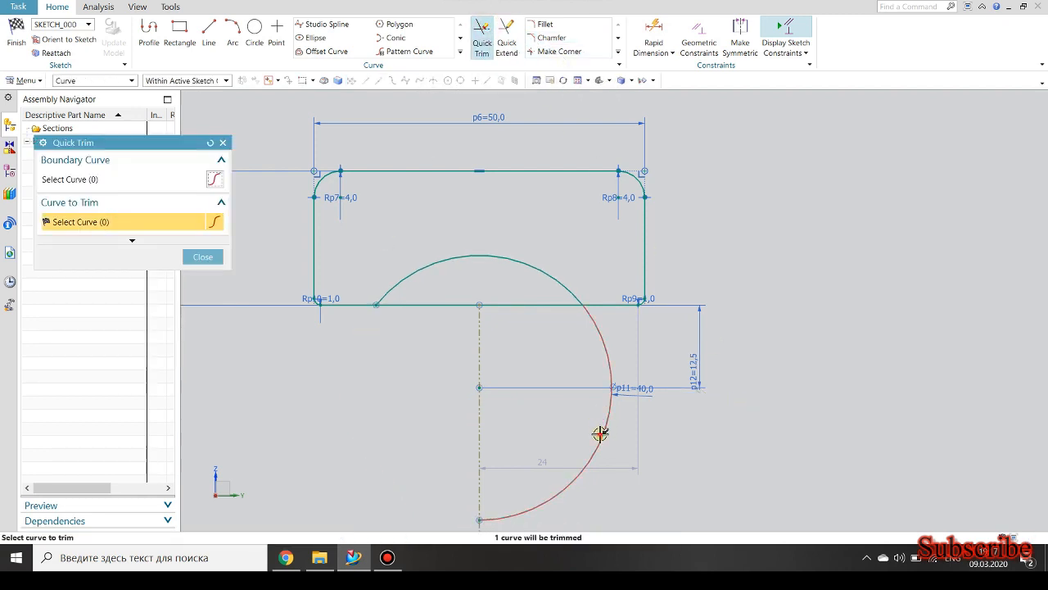
pyautogui.click(600, 434)
pyautogui.click(525, 308)
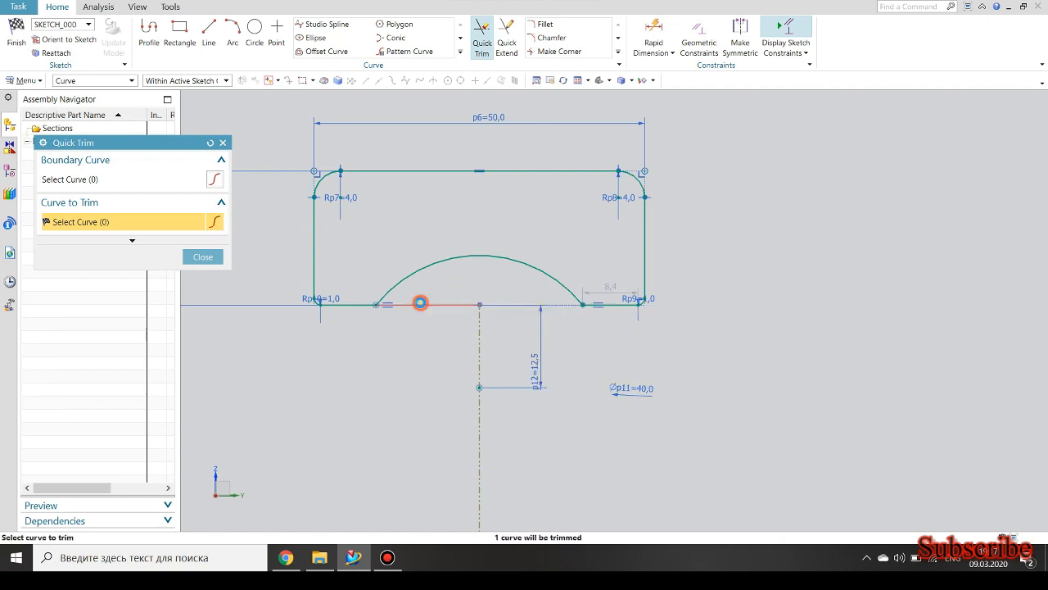
pyautogui.click(420, 303)
# Finish the sketch and revolve the profile 360 degrees about the Y axis through the origin.
pyautogui.scroll(5, 417, 301)
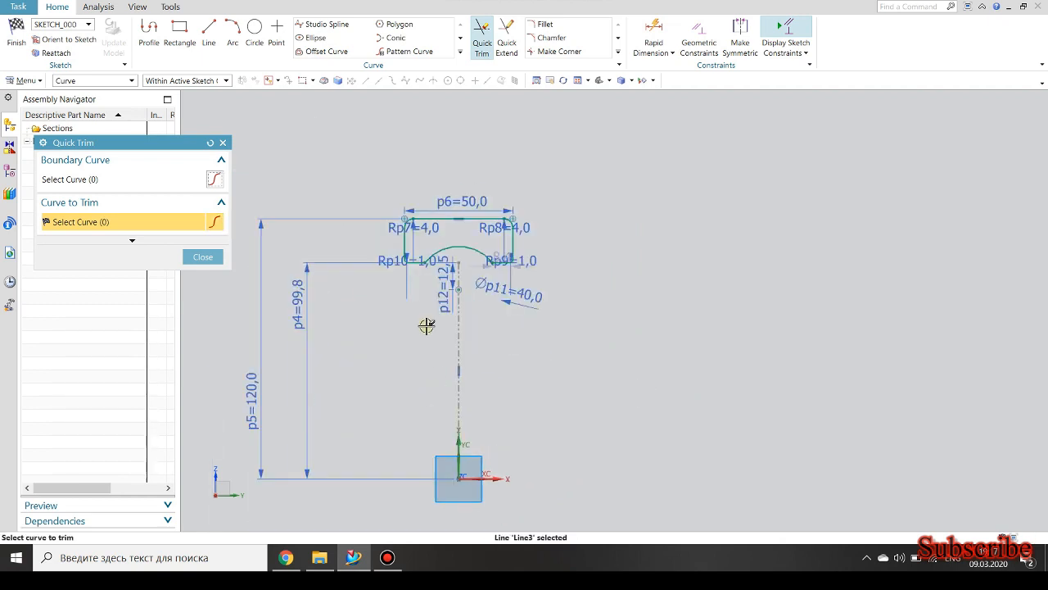
pyautogui.click(16, 33)
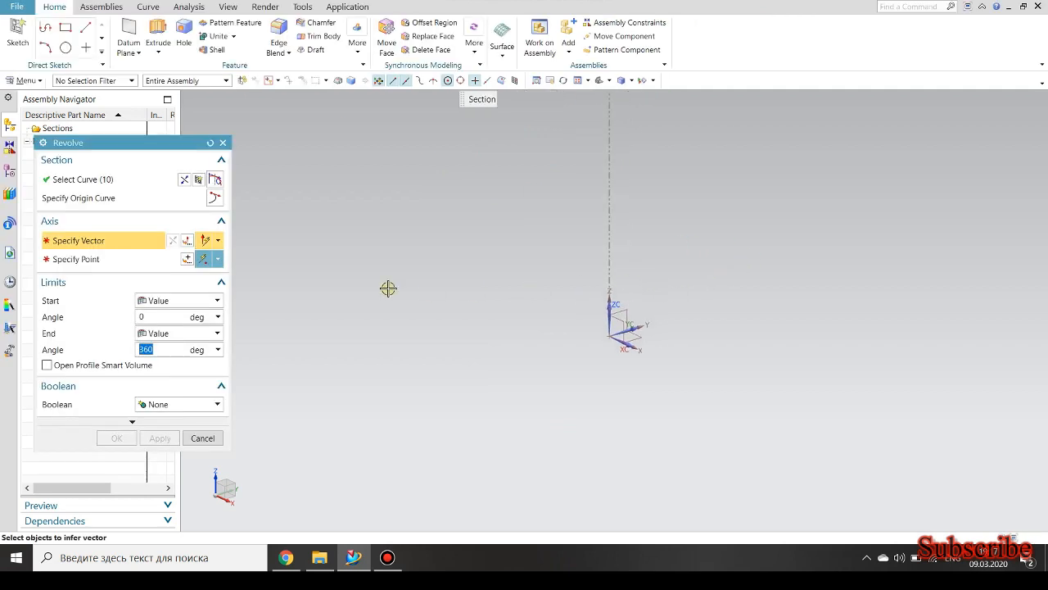
pyautogui.click(624, 329)
pyautogui.click(606, 335)
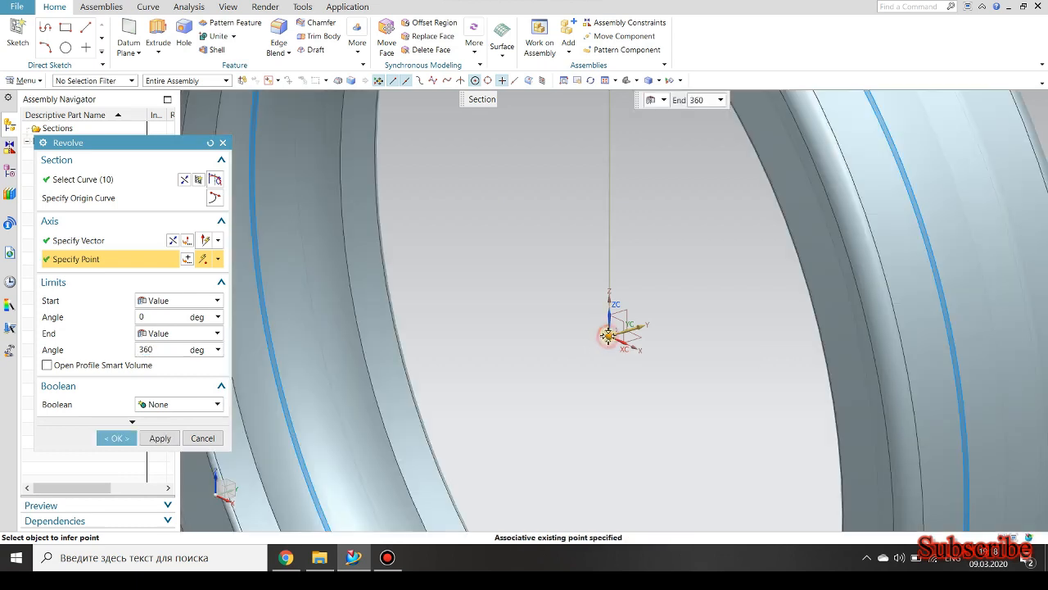
pyautogui.scroll(-3, 593, 356)
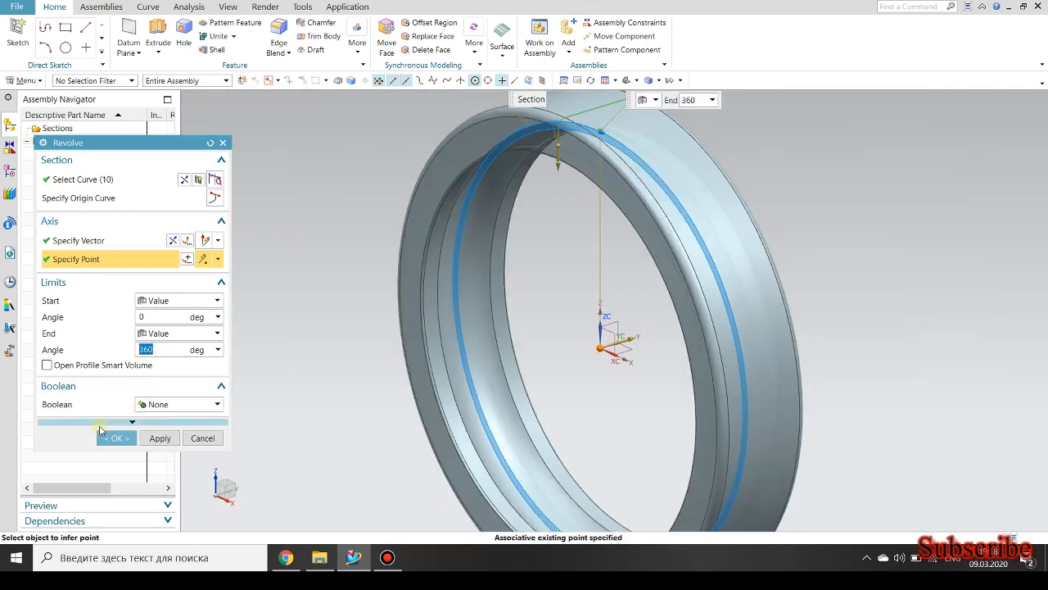
pyautogui.click(115, 437)
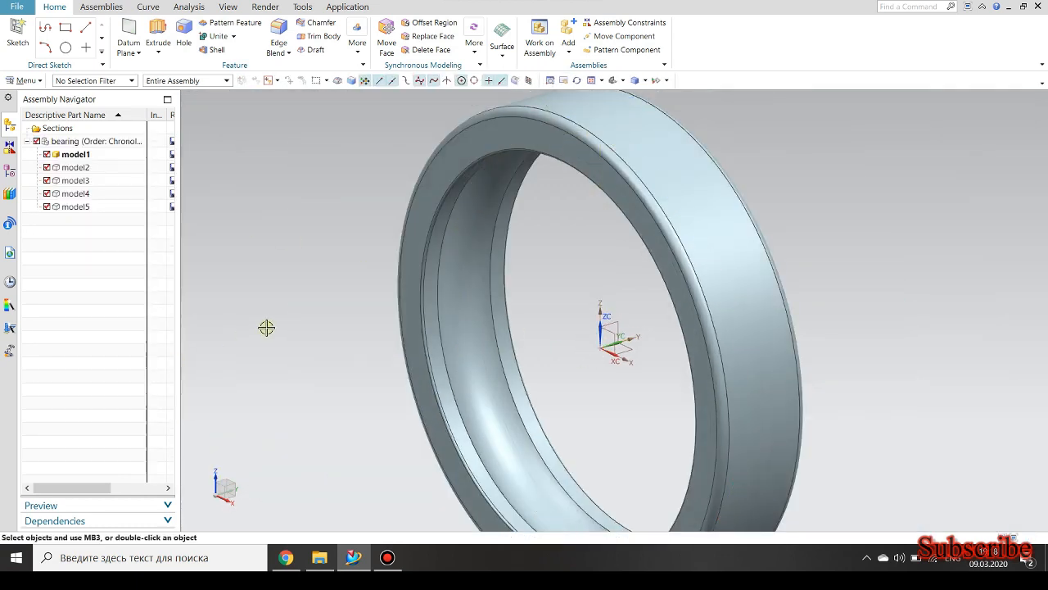
# Make model2 the work part and start a Revolve section sketch on the YZ plane.
pyautogui.doubleClick(77, 167)
pyautogui.click(160, 54)
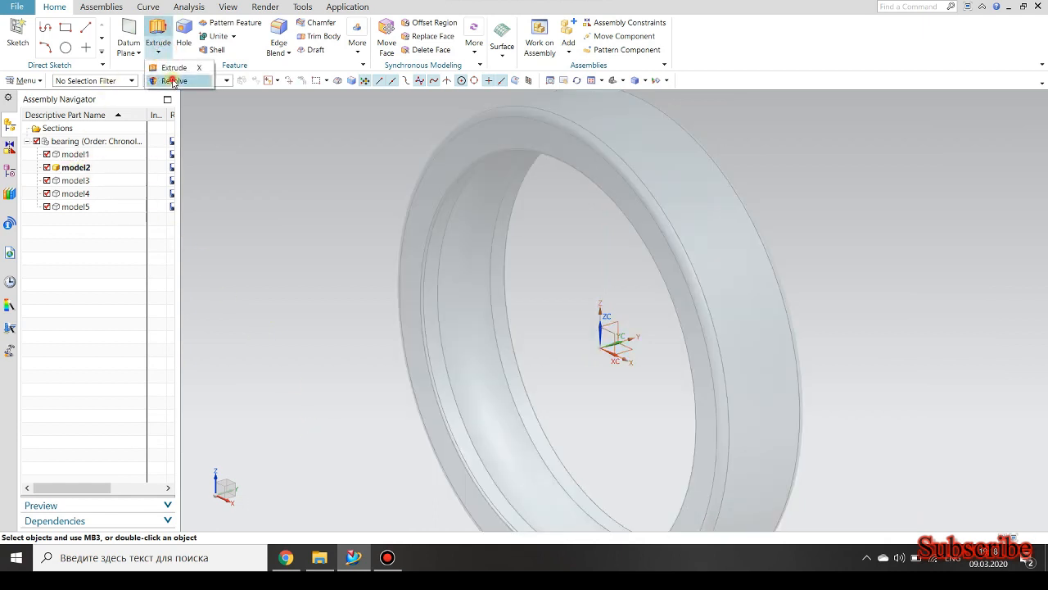
pyautogui.click(173, 81)
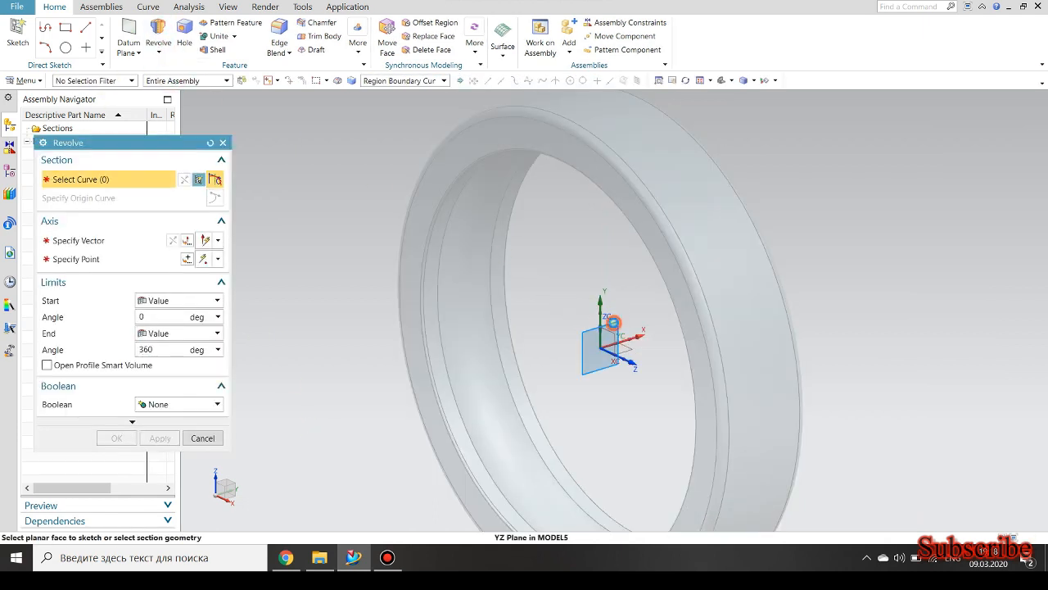
pyautogui.click(613, 323)
pyautogui.click(201, 181)
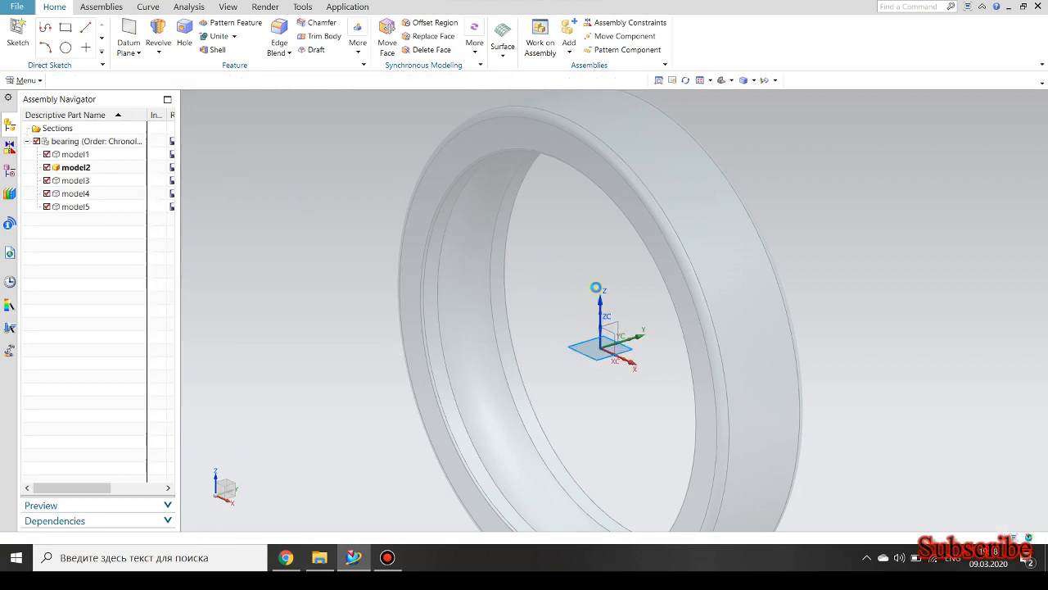
pyautogui.click(613, 325)
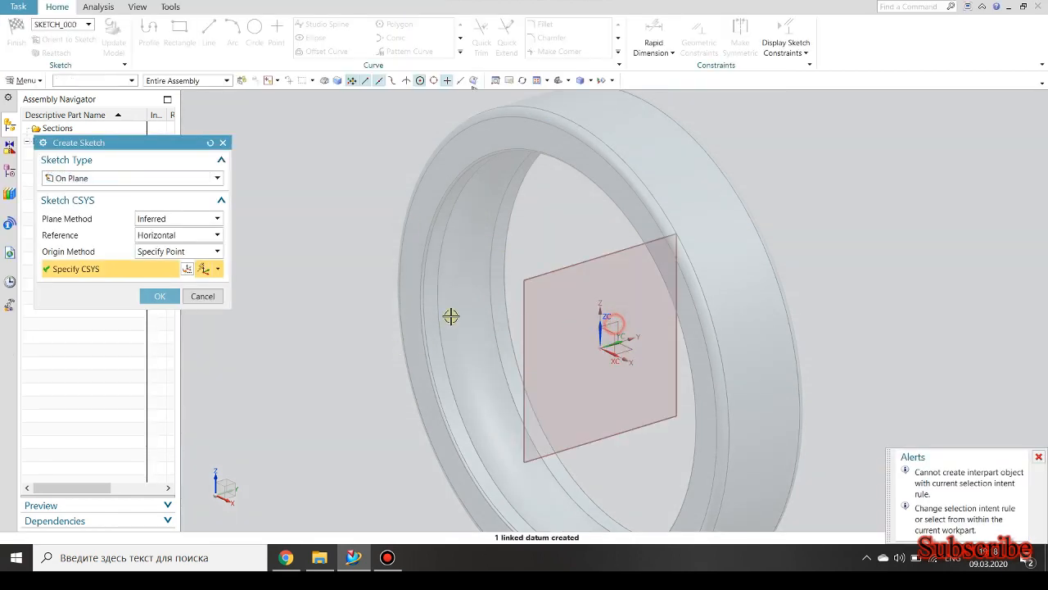
pyautogui.click(160, 295)
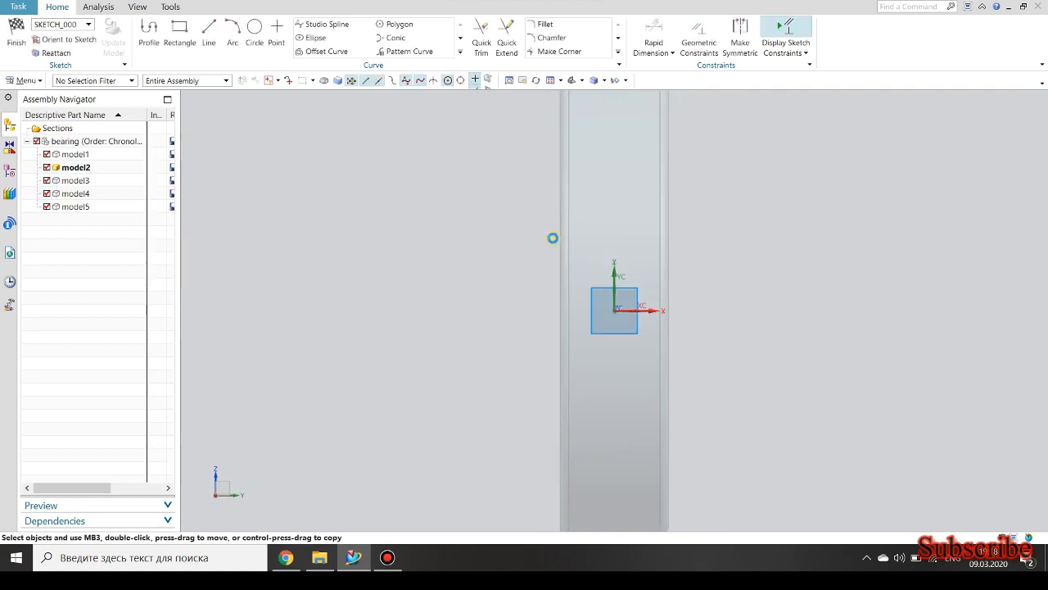
# Sketch a rectangle about 66 mm wide and 23 mm high, about 52 mm above the origin.
pyautogui.click(179, 31)
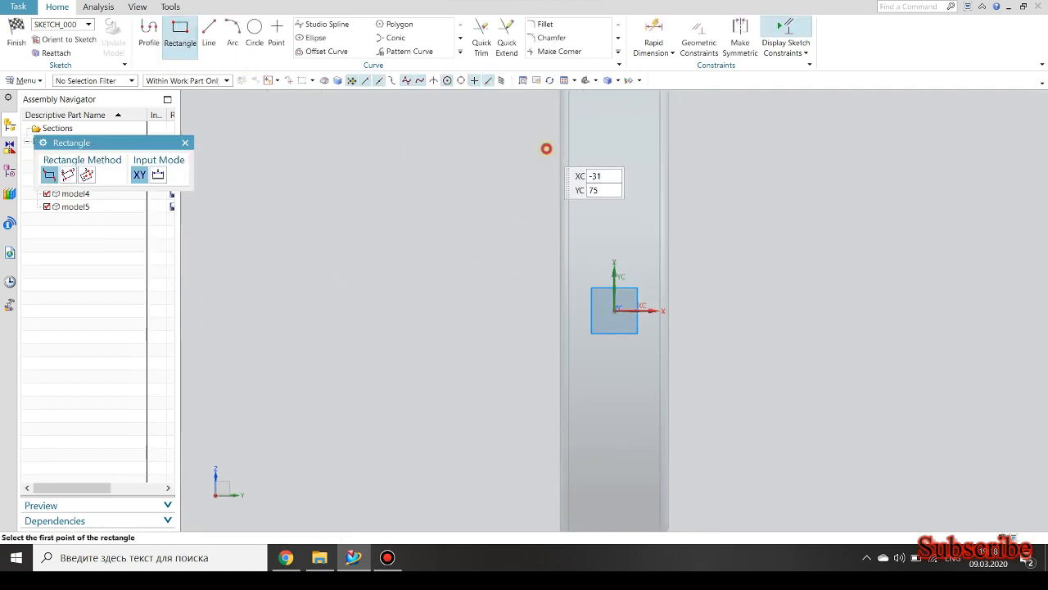
pyautogui.click(547, 148)
pyautogui.click(690, 197)
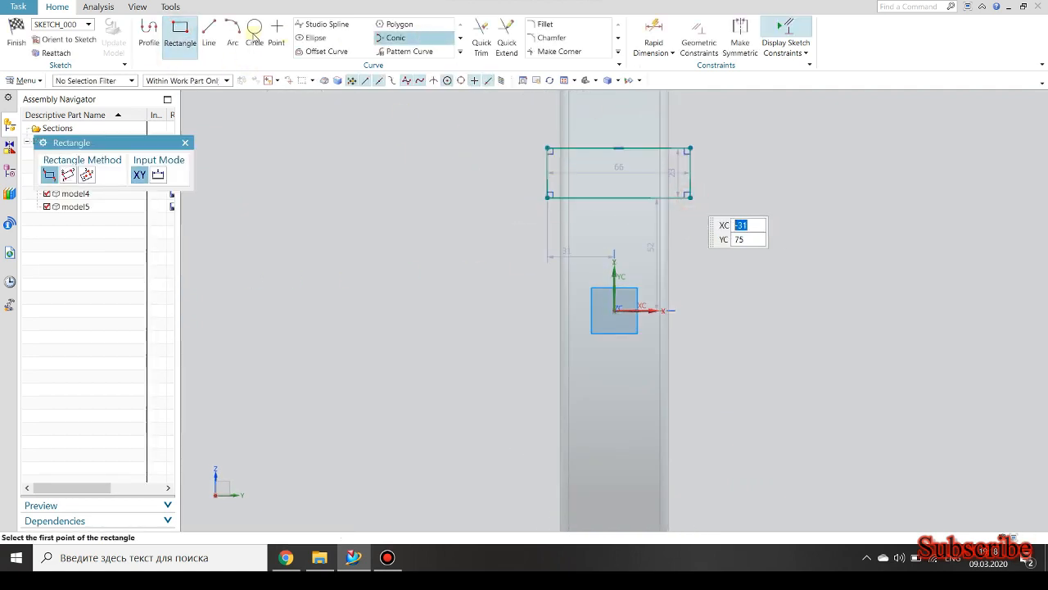
# Draw a line from the sketch origin to the midpoint of the rectangle's lower edge and constrain it vertical.
pyautogui.click(209, 37)
pyautogui.click(614, 310)
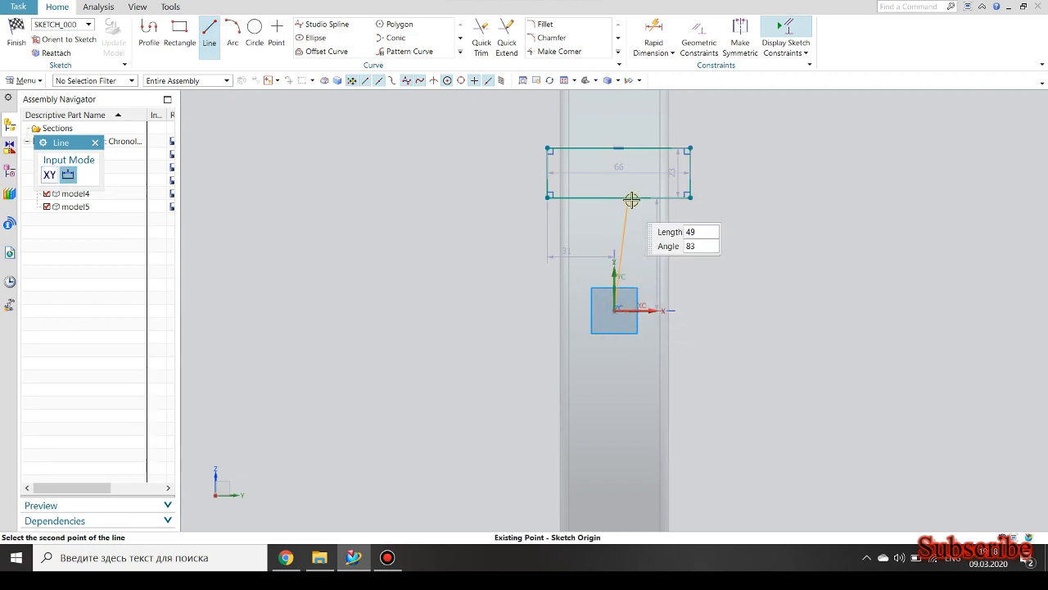
pyautogui.click(621, 197)
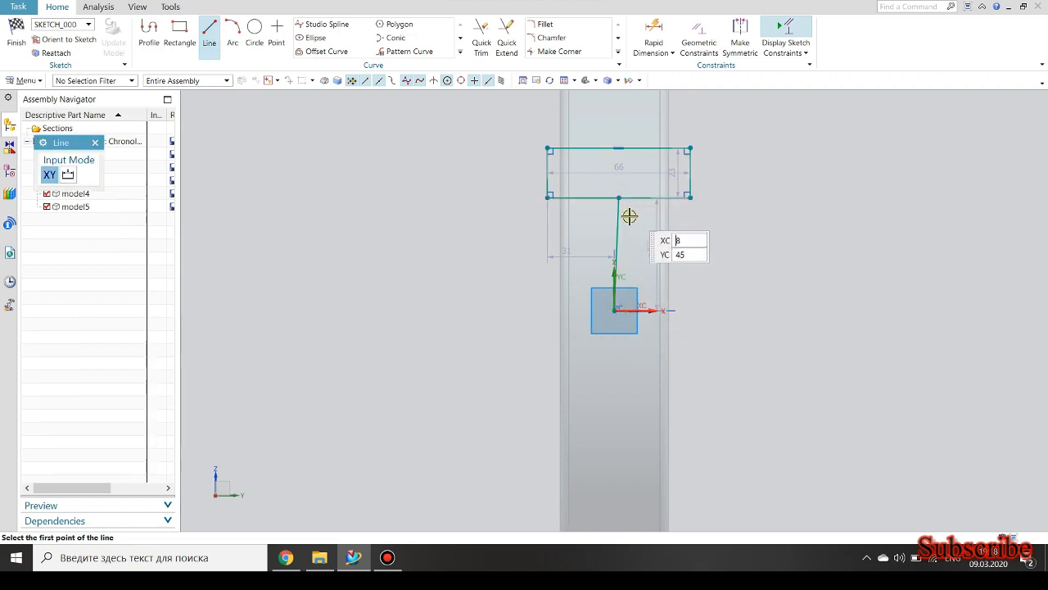
pyautogui.middleClick(624, 218)
pyautogui.click(620, 219)
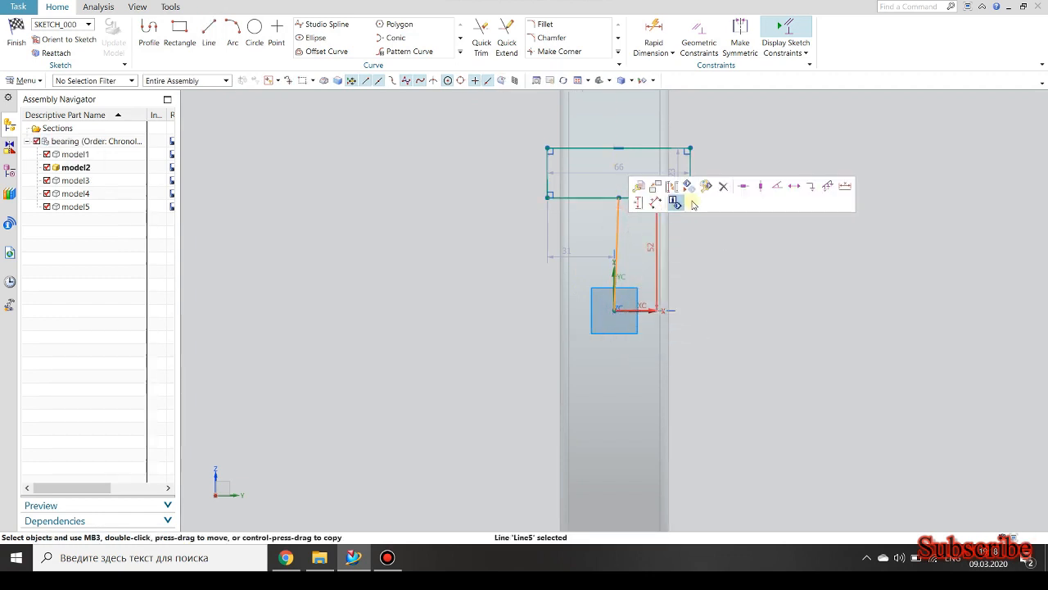
pyautogui.click(760, 187)
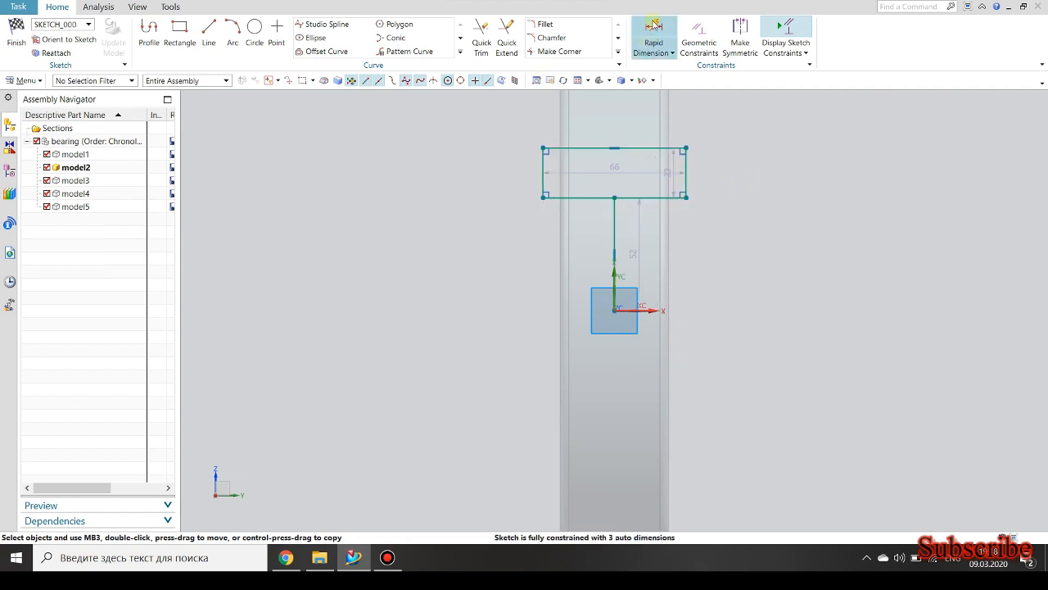
# Dimension the rectangle's width along its upper edge as 50 mm.
pyautogui.click(638, 148)
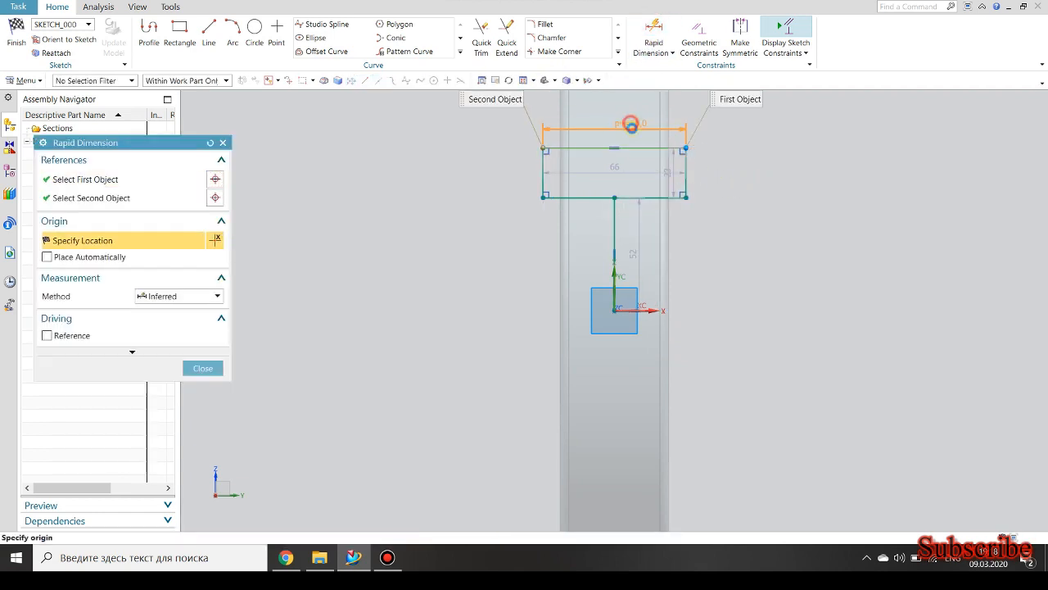
pyautogui.click(631, 124)
pyautogui.write('50')
pyautogui.press('Return')
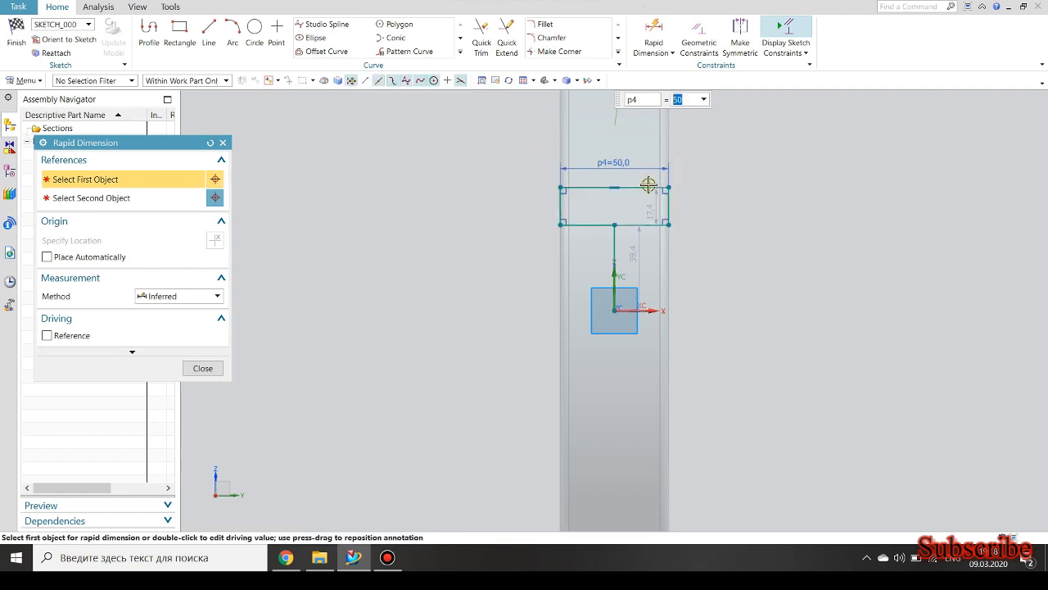
# Dimension the height of the rectangle's lower edge above the sketch origin as 55 mm.
pyautogui.click(654, 32)
pyautogui.click(584, 228)
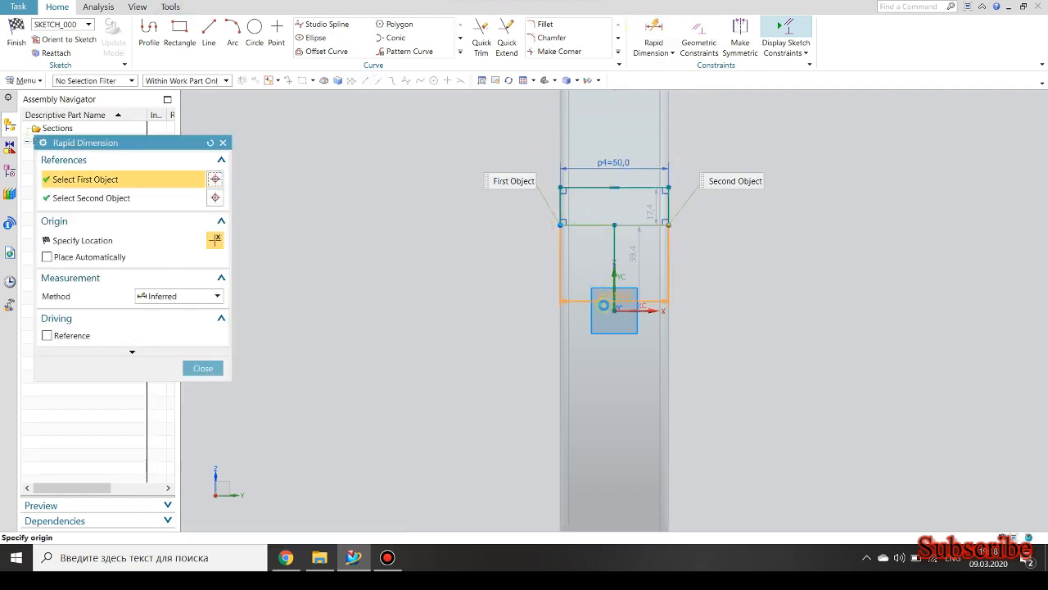
pyautogui.click(614, 309)
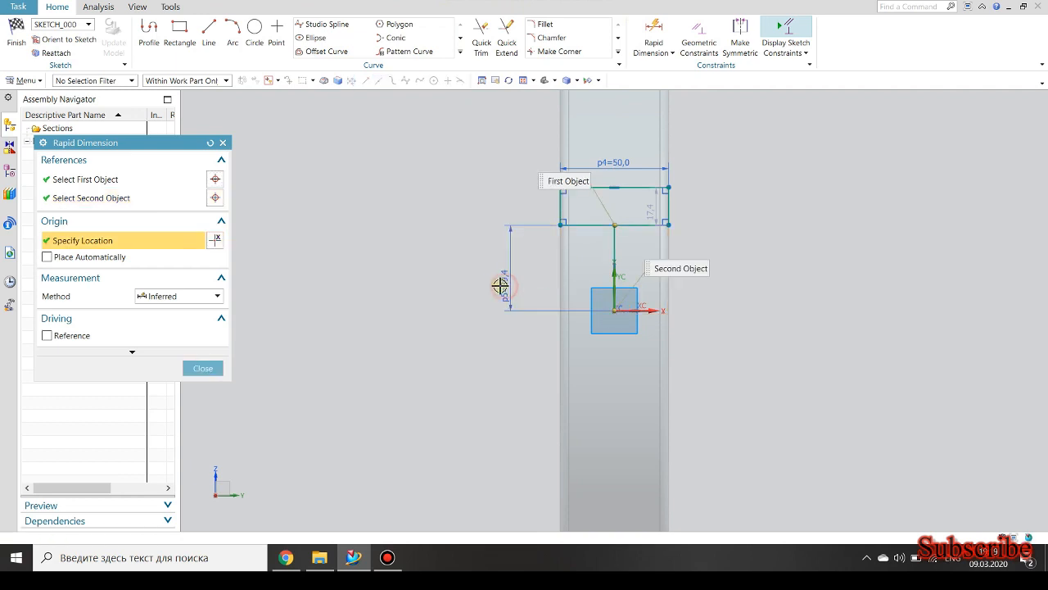
pyautogui.click(500, 286)
pyautogui.press('Return')
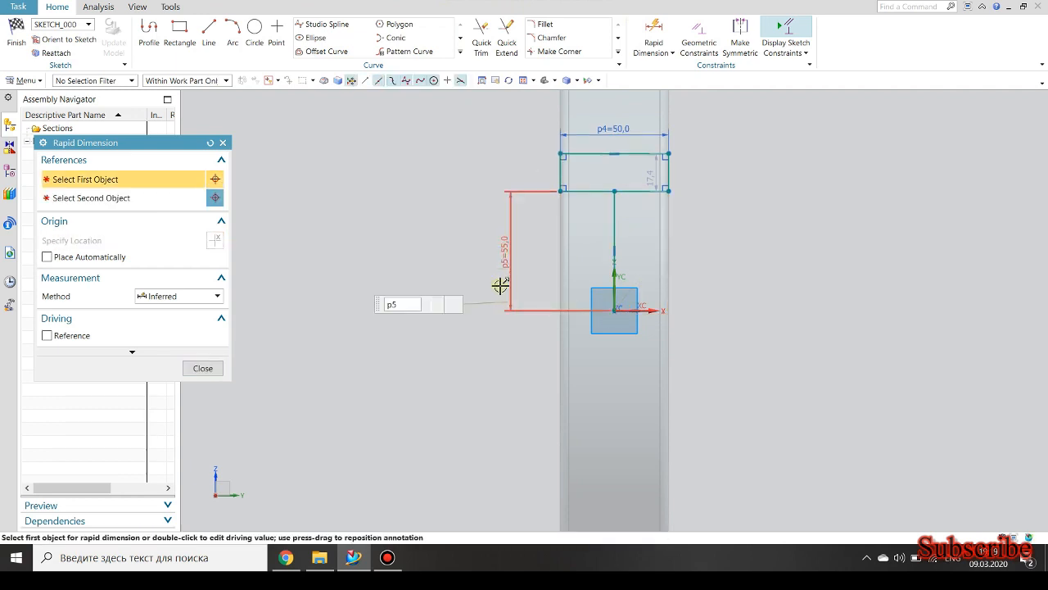
# Dimension the height of the rectangle's upper edge above the sketch origin as 74.75 mm.
pyautogui.click(587, 154)
pyautogui.click(615, 311)
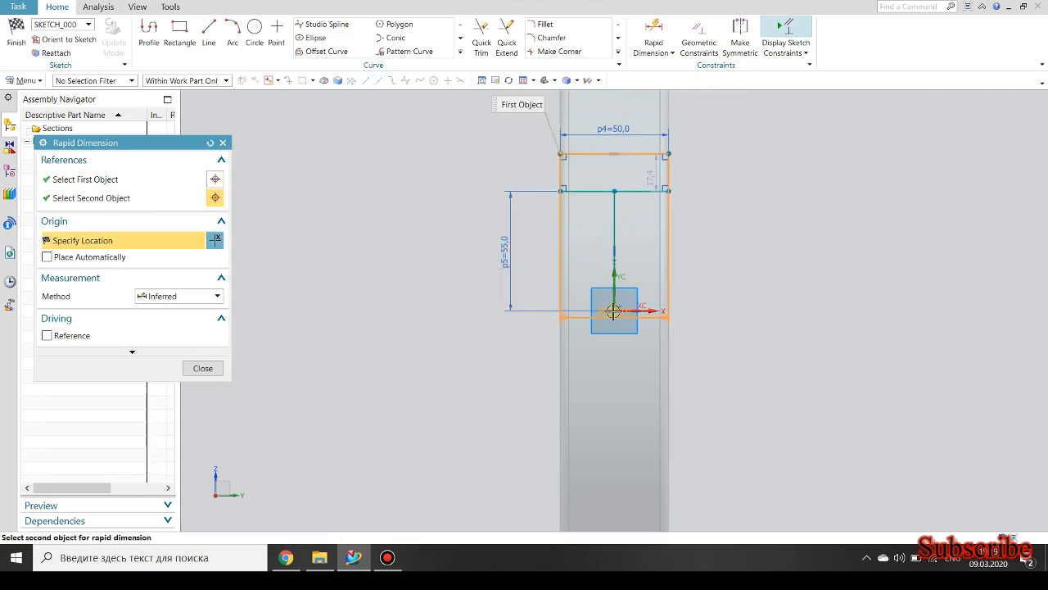
pyautogui.click(464, 269)
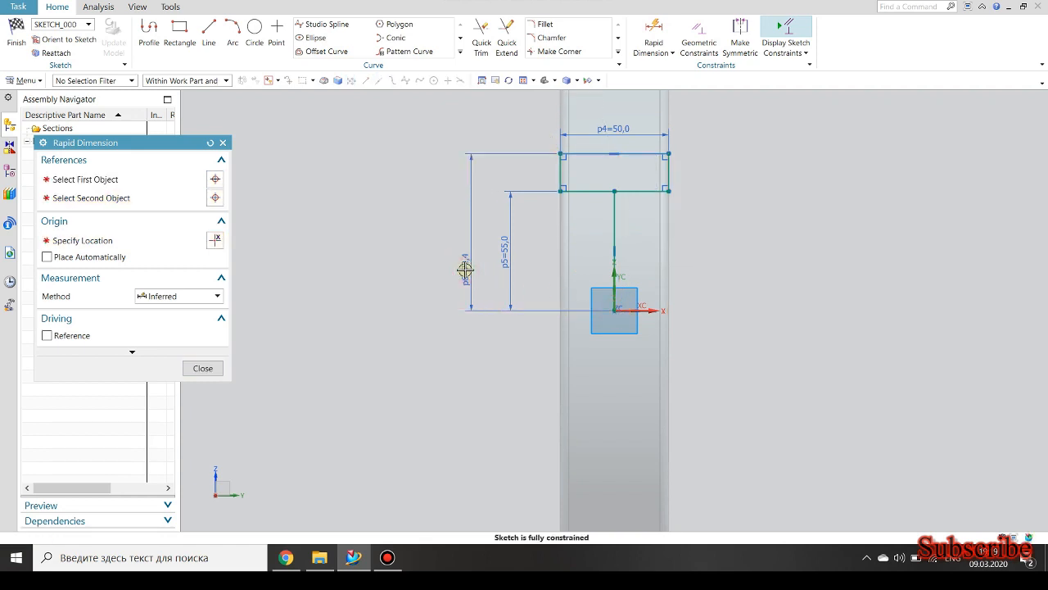
pyautogui.write('74.75')
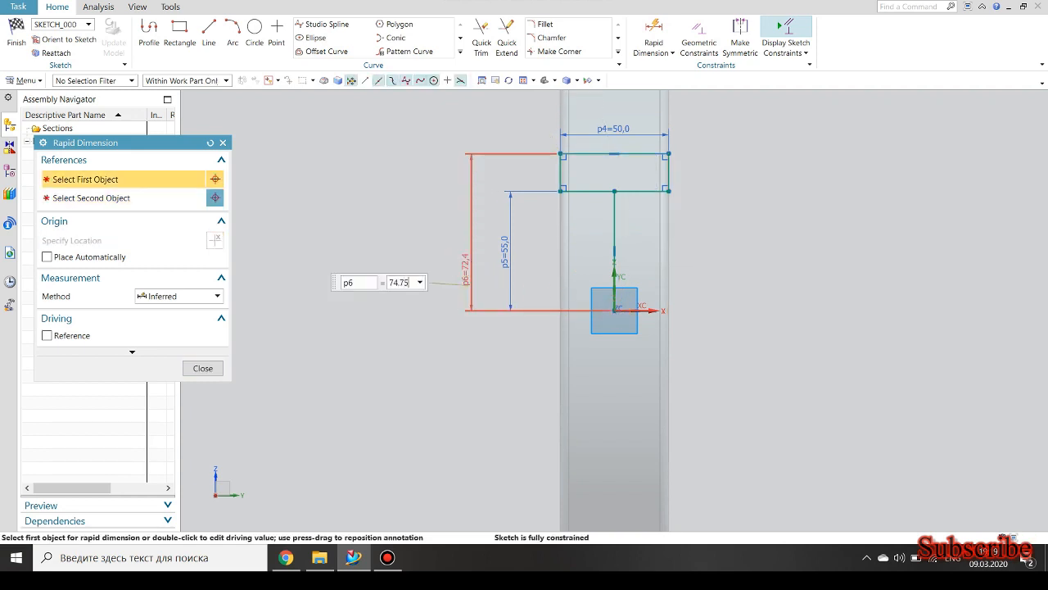
pyautogui.press('Return')
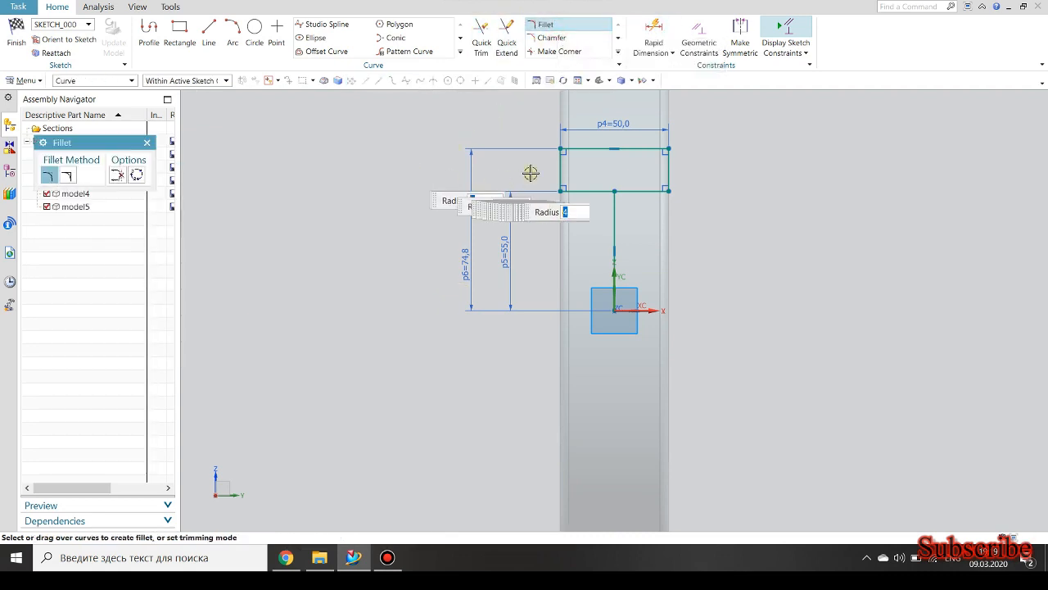
# Fillet the rectangle's two lower corners with a 4 mm radius and its two upper corners with a 1 mm radius.
pyautogui.click(563, 189)
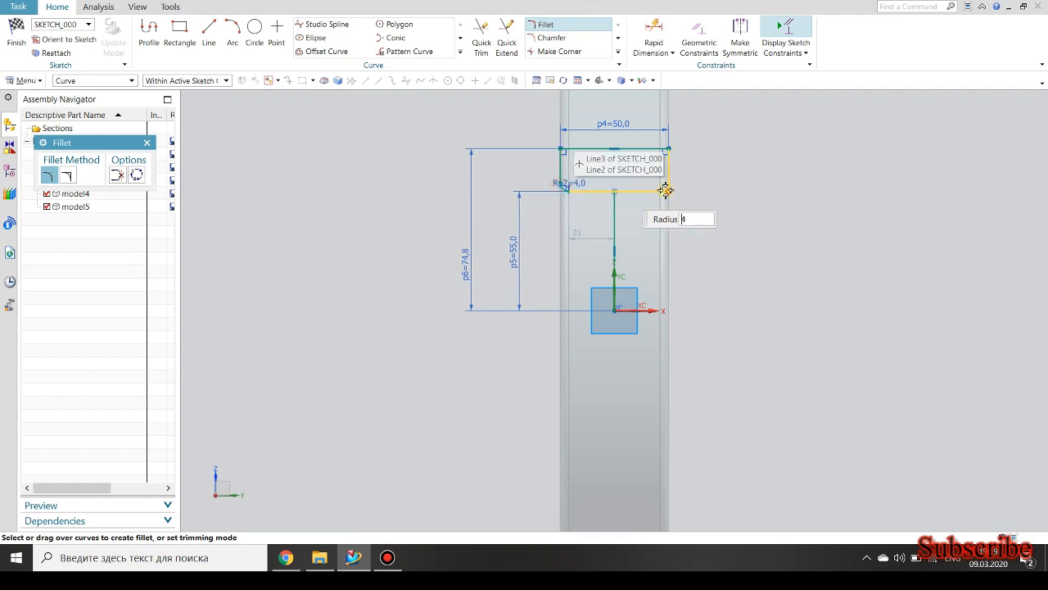
pyautogui.click(667, 190)
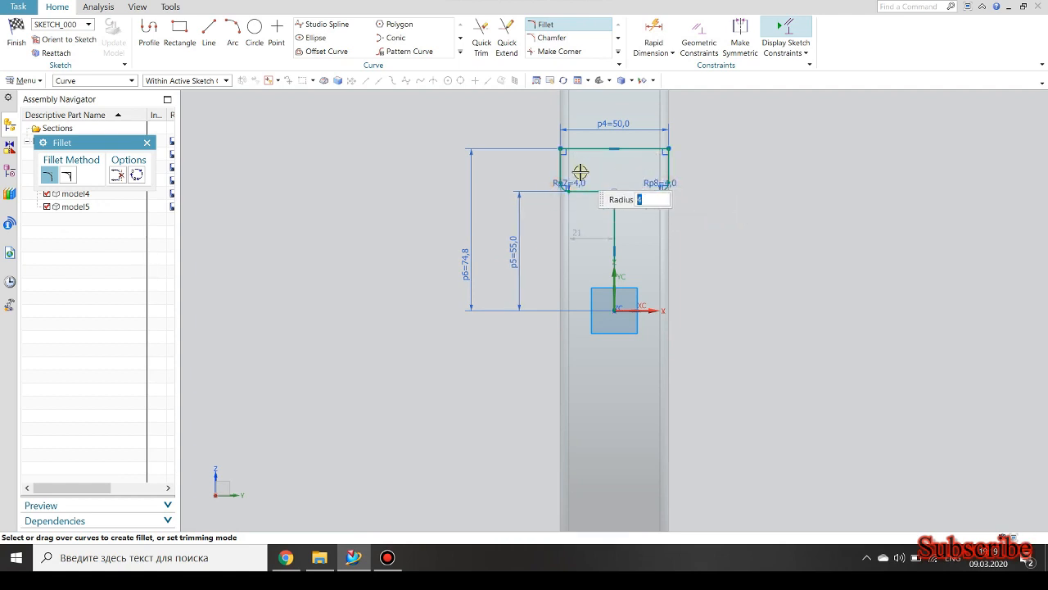
pyautogui.scroll(5, 562, 149)
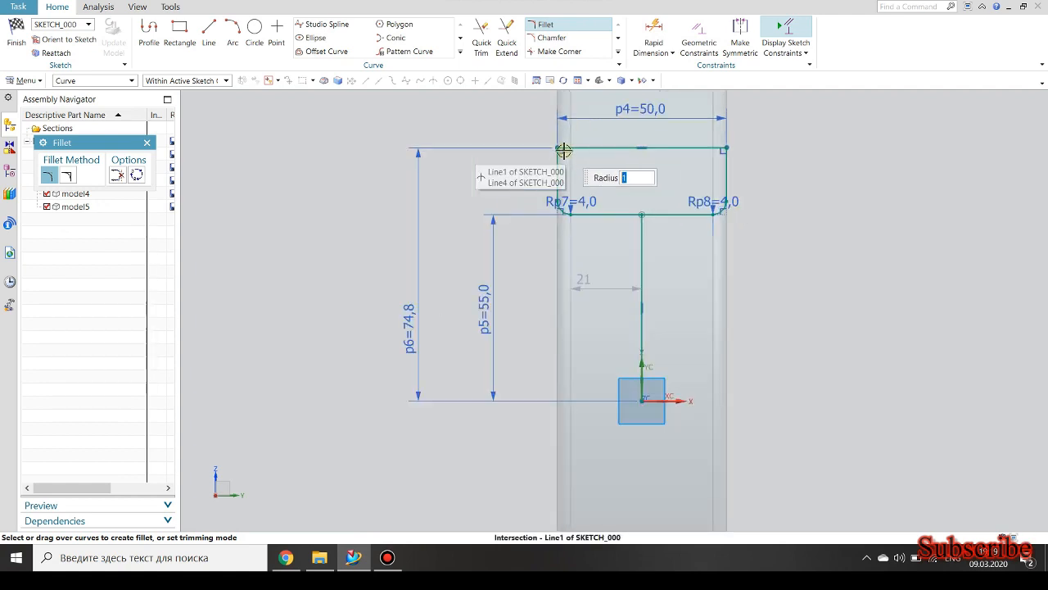
pyautogui.click(556, 147)
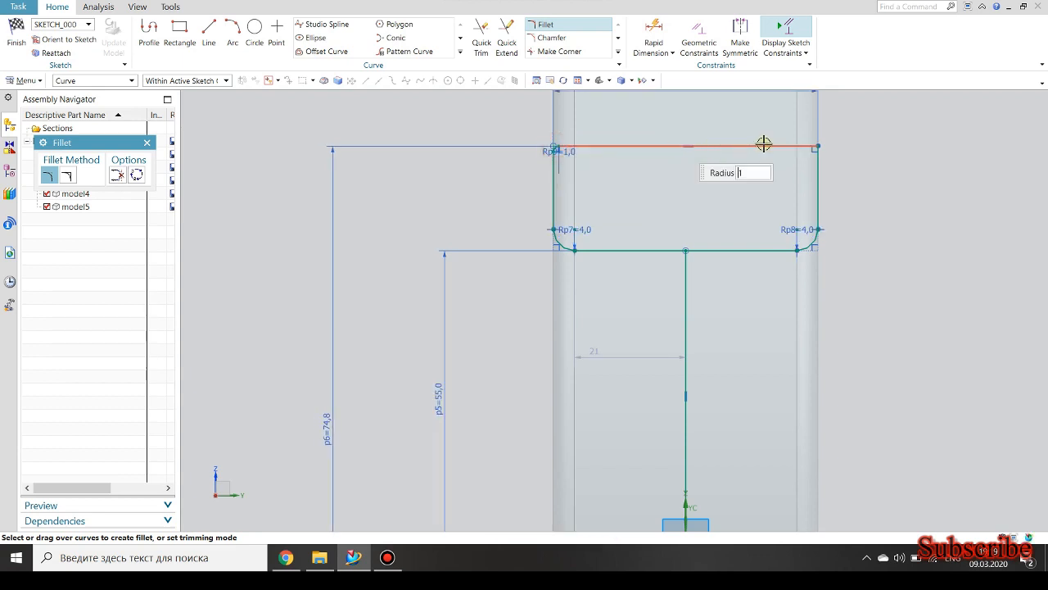
pyautogui.click(814, 147)
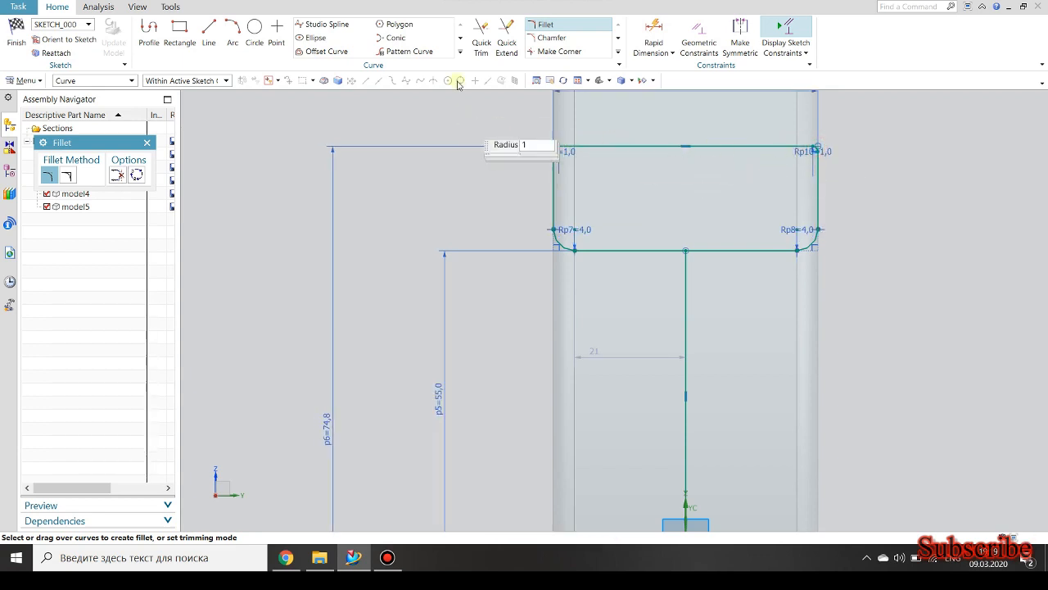
# Sketch a circle about 16 mm in diameter, centred over the rectangle about 19.5 mm above its upper edge.
pyautogui.click(254, 29)
pyautogui.scroll(-3, 532, 271)
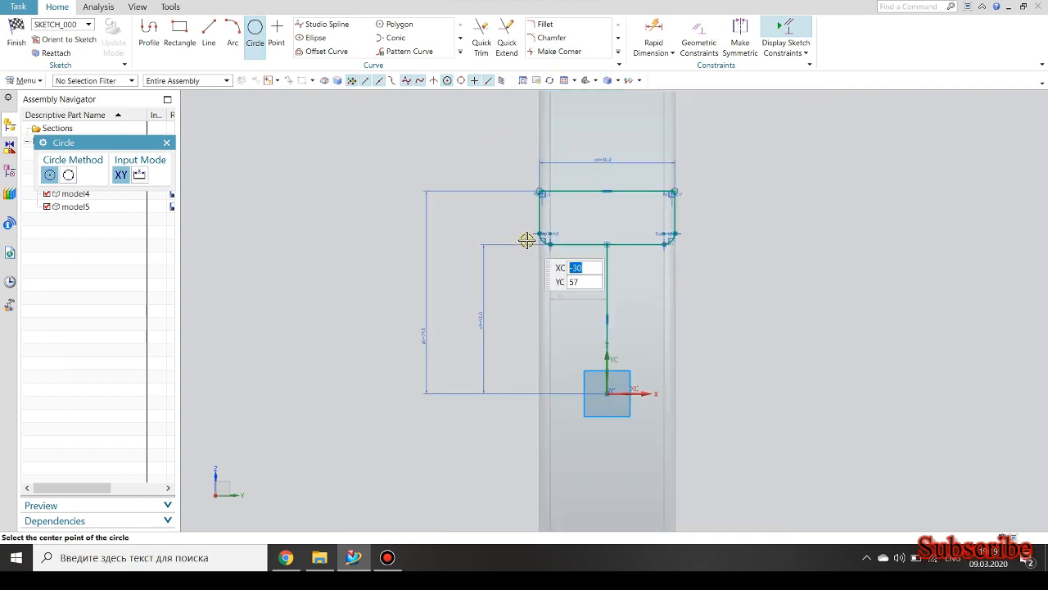
pyautogui.scroll(2, 608, 180)
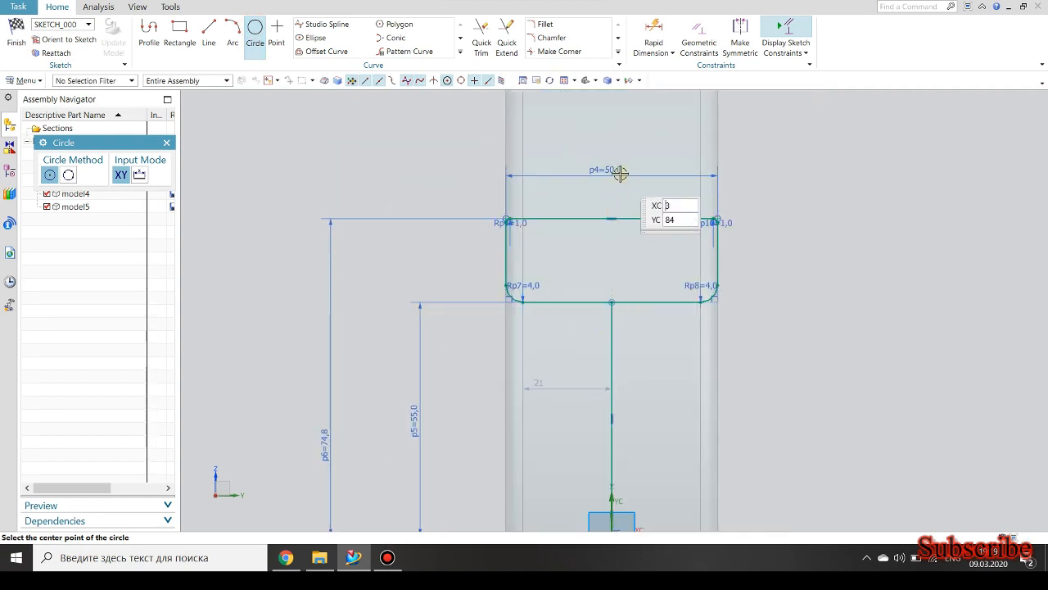
pyautogui.click(614, 136)
pyautogui.click(646, 140)
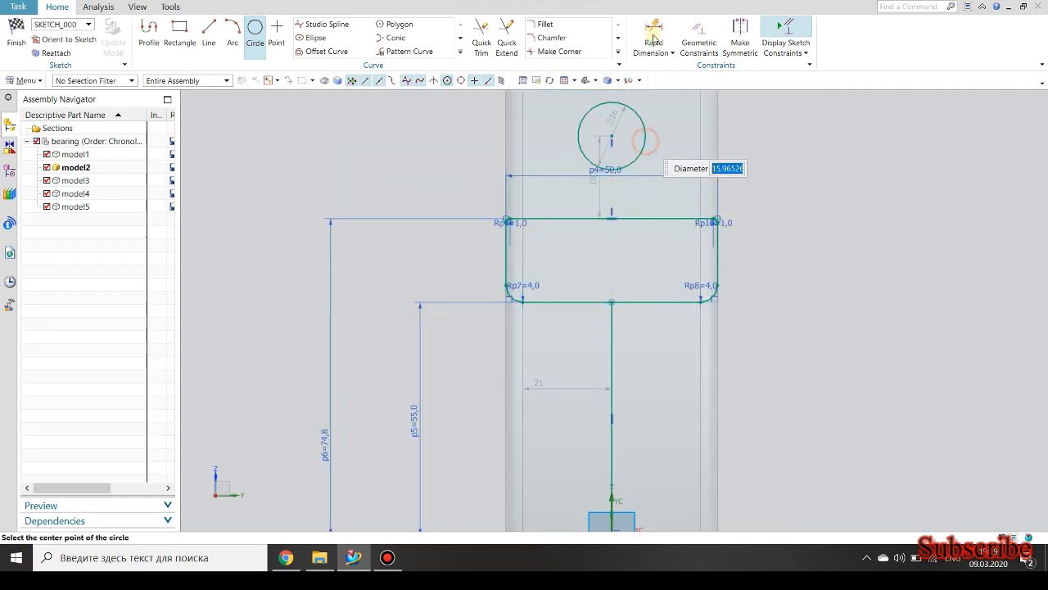
# Dimension the circle's diameter as 40 mm.
pyautogui.click(650, 34)
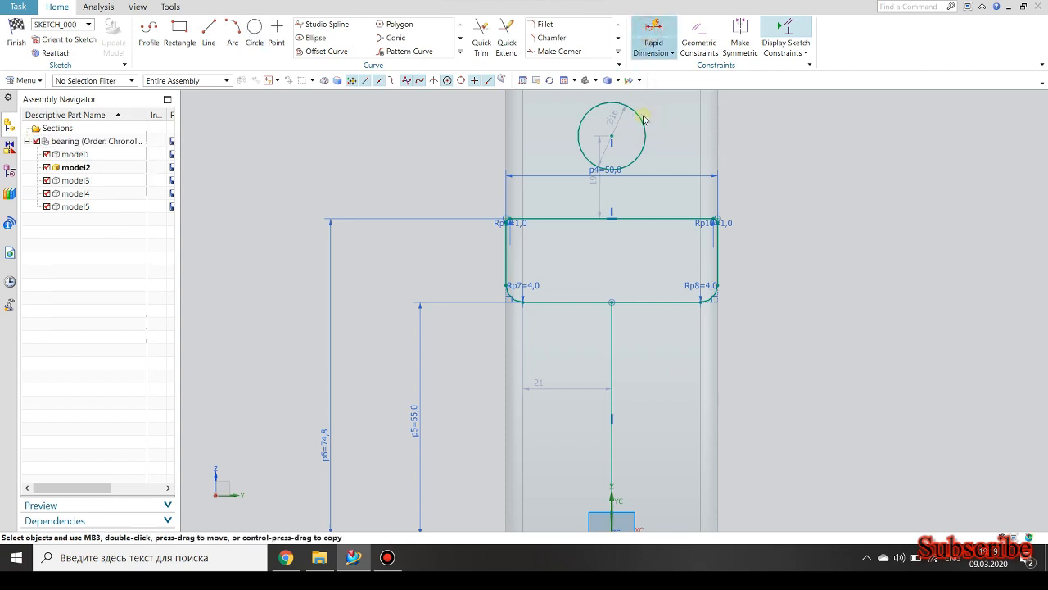
pyautogui.click(642, 112)
pyautogui.click(679, 120)
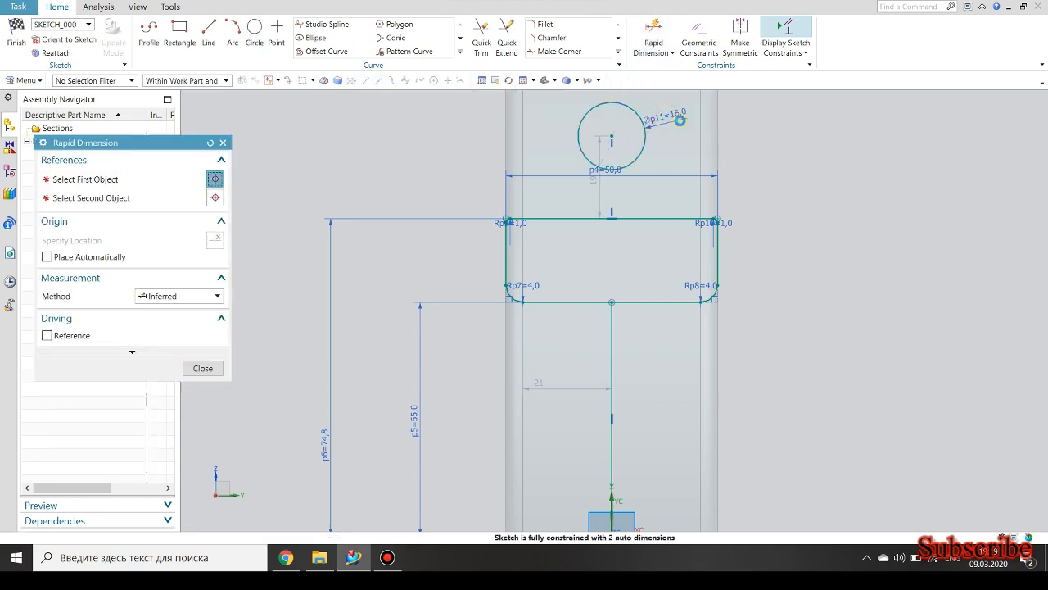
pyautogui.write('40')
pyautogui.press('Return')
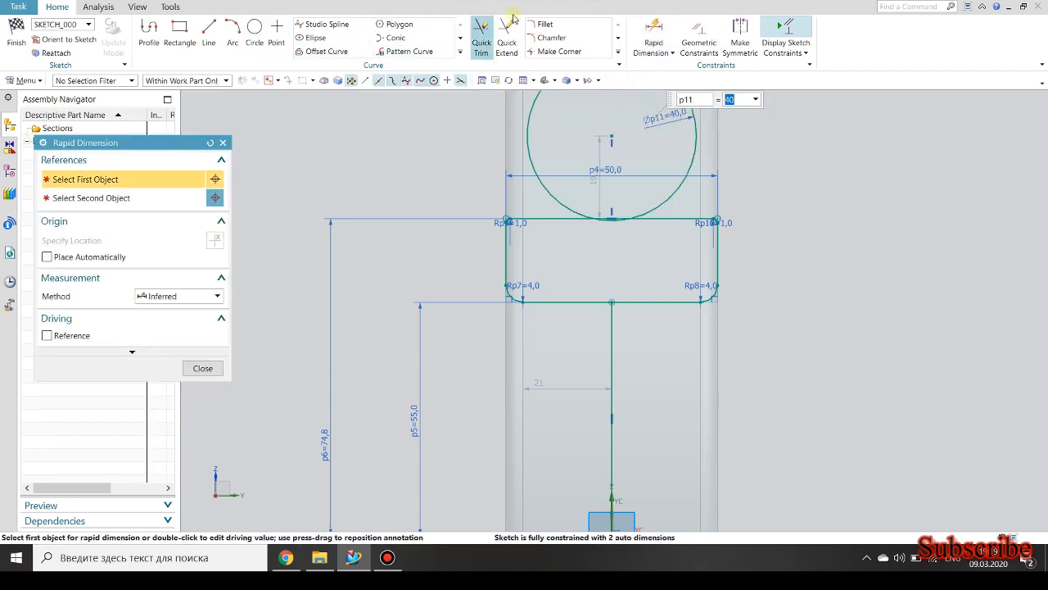
# Dimension the distance from the circle's centre to the rectangle's upper edge as 12.5 mm.
pyautogui.click(651, 37)
pyautogui.click(614, 139)
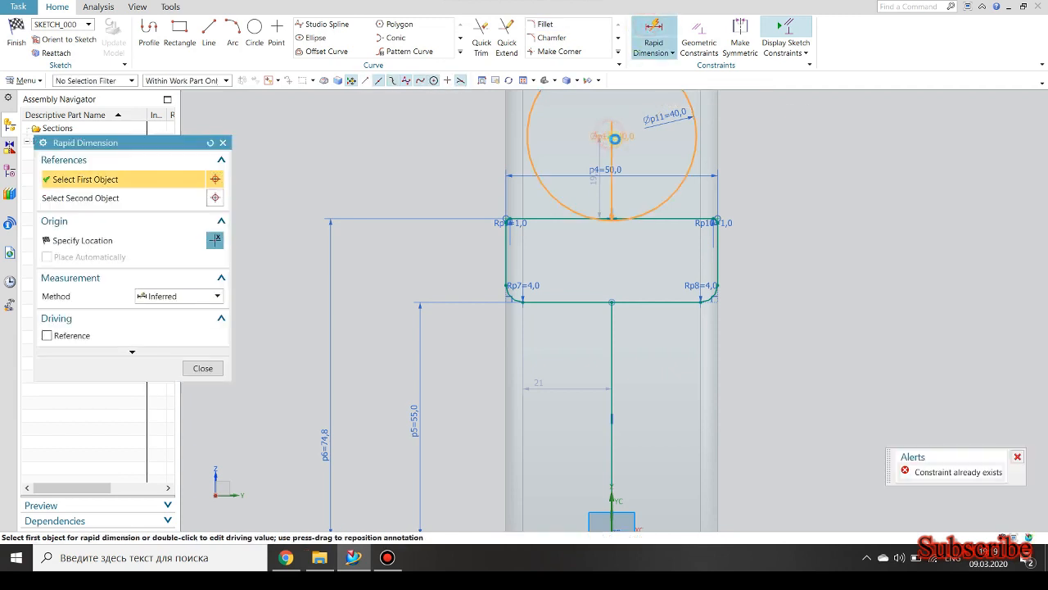
pyautogui.click(656, 218)
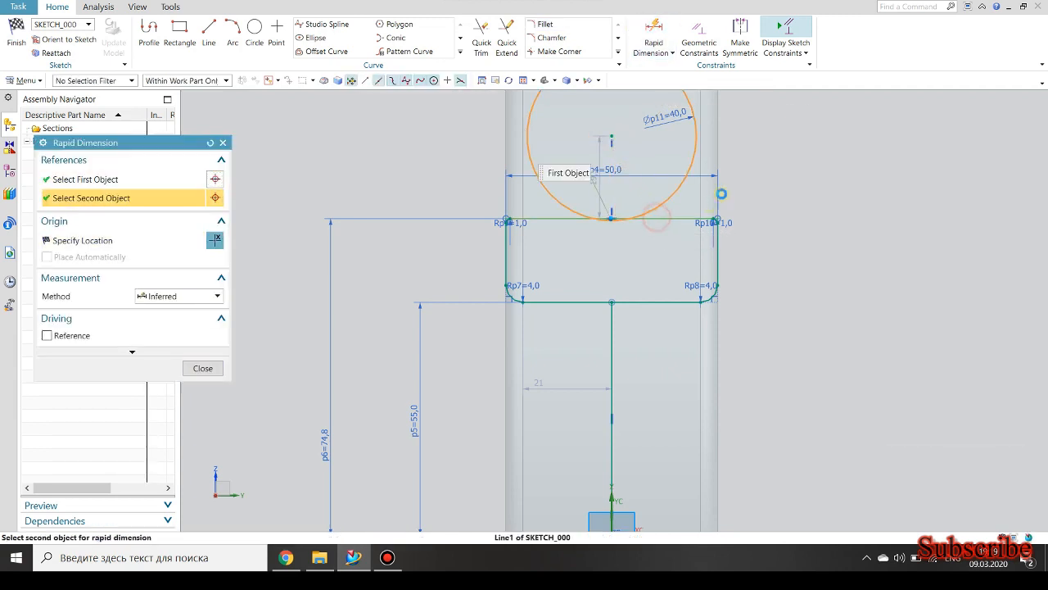
pyautogui.click(772, 183)
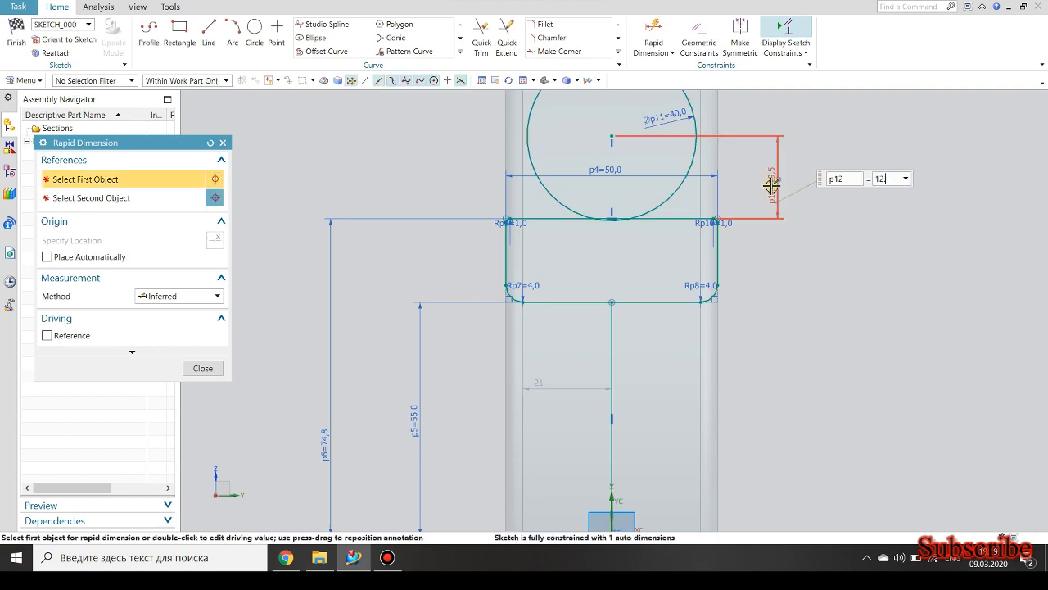
pyautogui.write('.5')
pyautogui.press('Return')
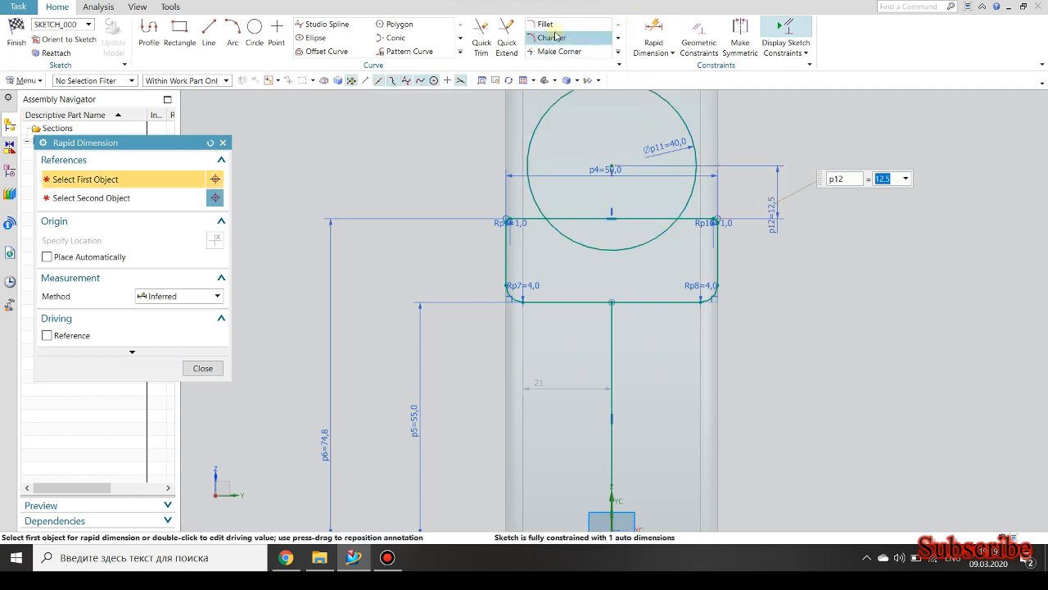
# Trim the circle above the rectangle and the upper edge inside it, leaving an arc-shaped groove in the profile.
pyautogui.click(492, 32)
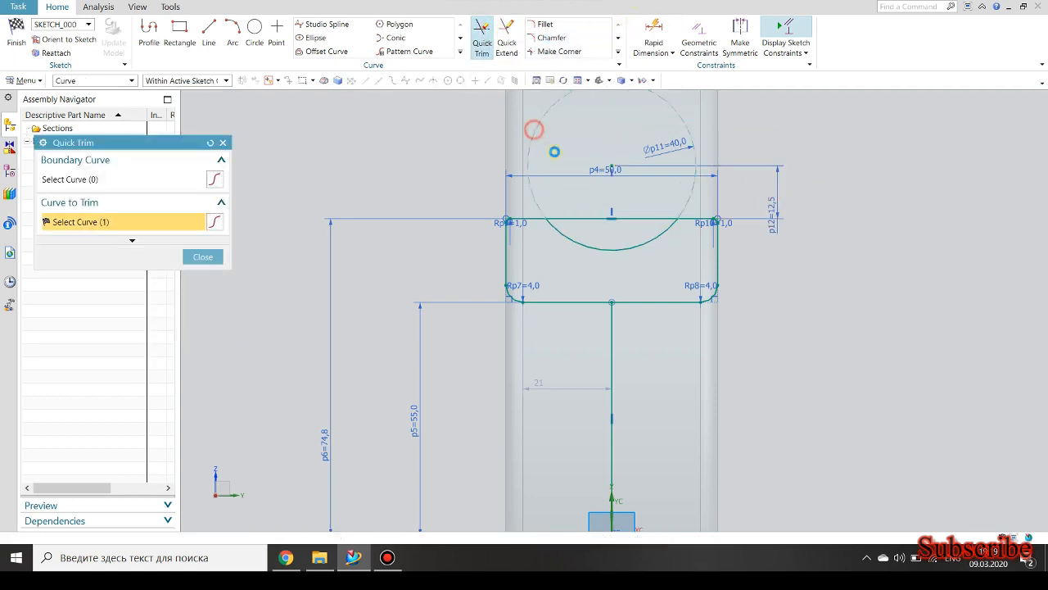
pyautogui.click(577, 216)
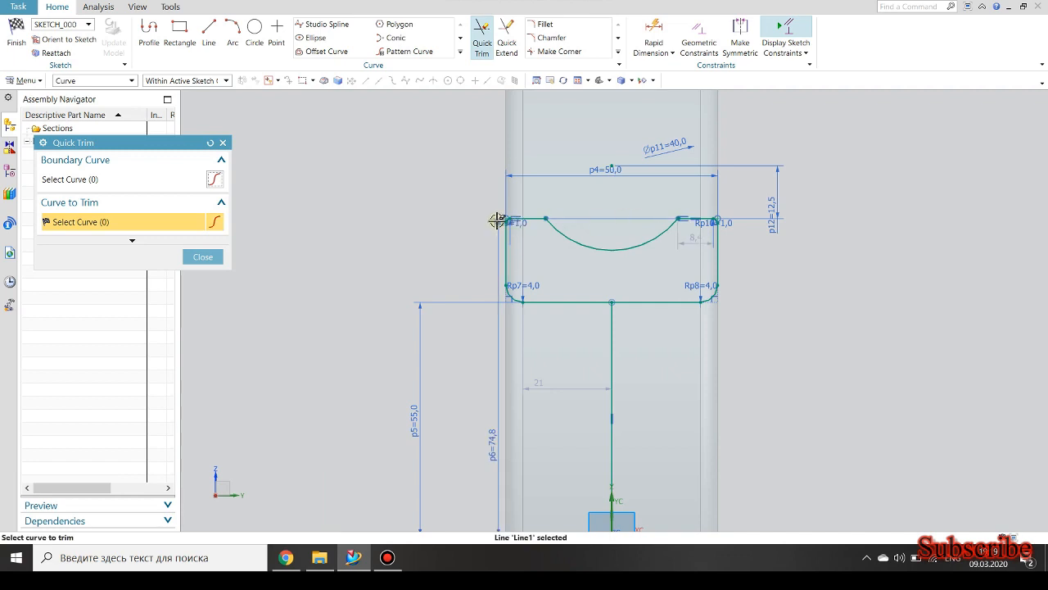
pyautogui.press('Escape')
# Convert the vertical centre line to a reference line and finish the sketch.
pyautogui.click(608, 358)
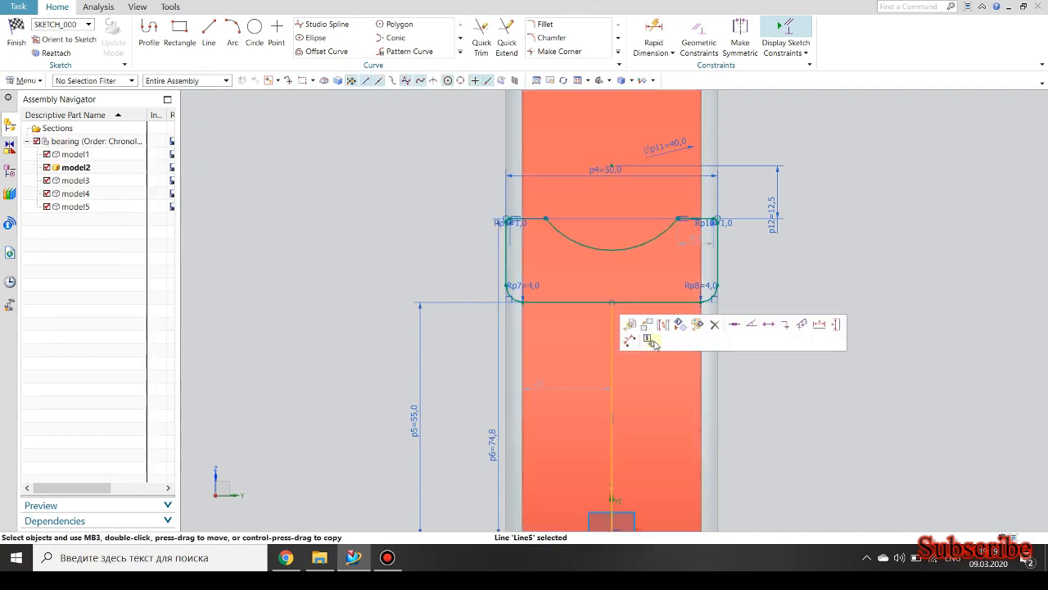
pyautogui.click(661, 326)
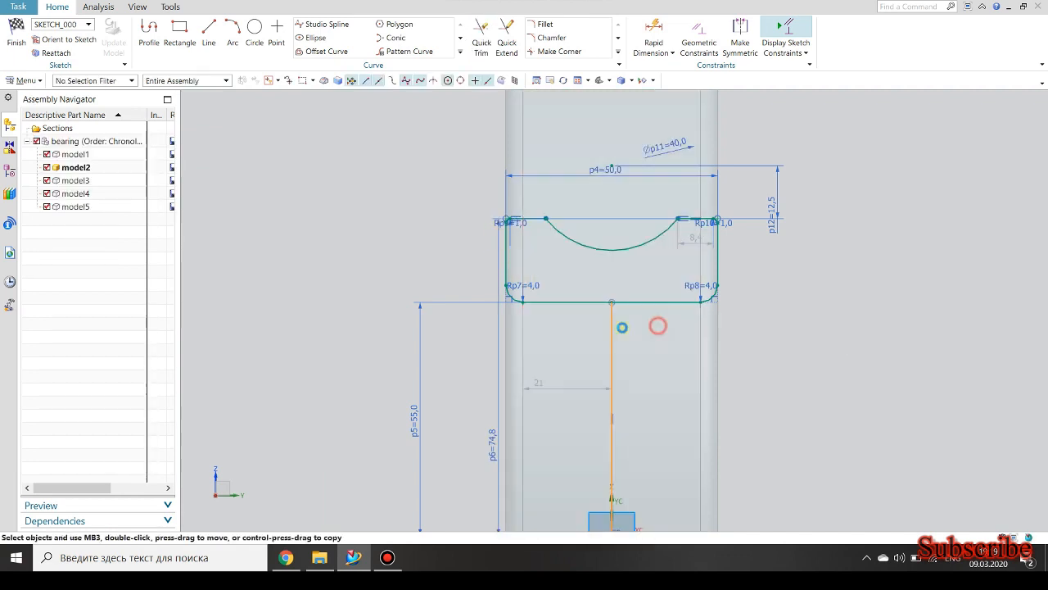
pyautogui.click(26, 44)
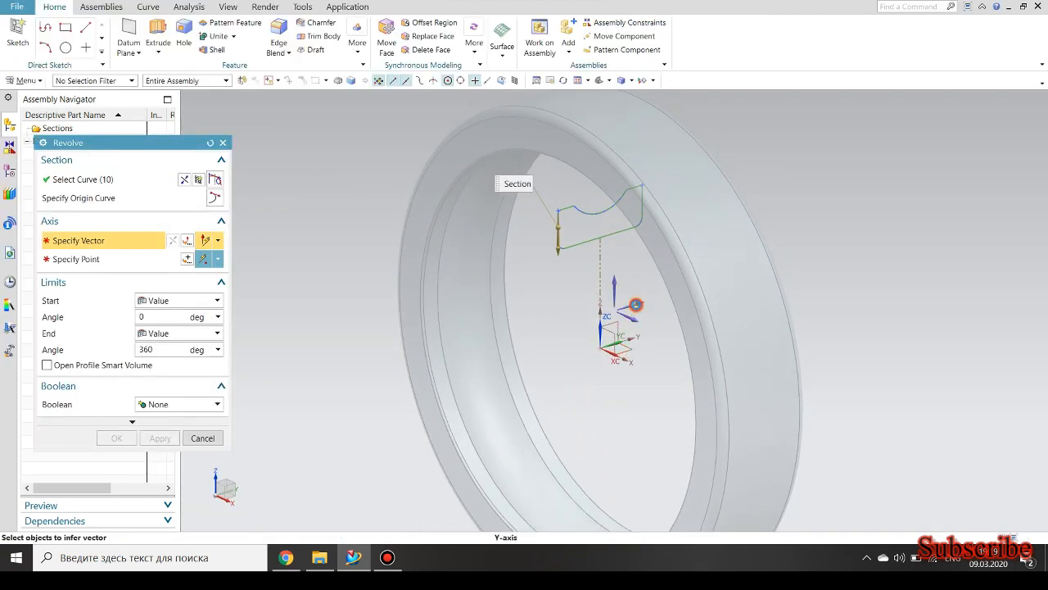
# Revolve the grooved profile 360 degrees about the Y axis through the origin, with no Boolean.
pyautogui.click(636, 305)
pyautogui.click(599, 347)
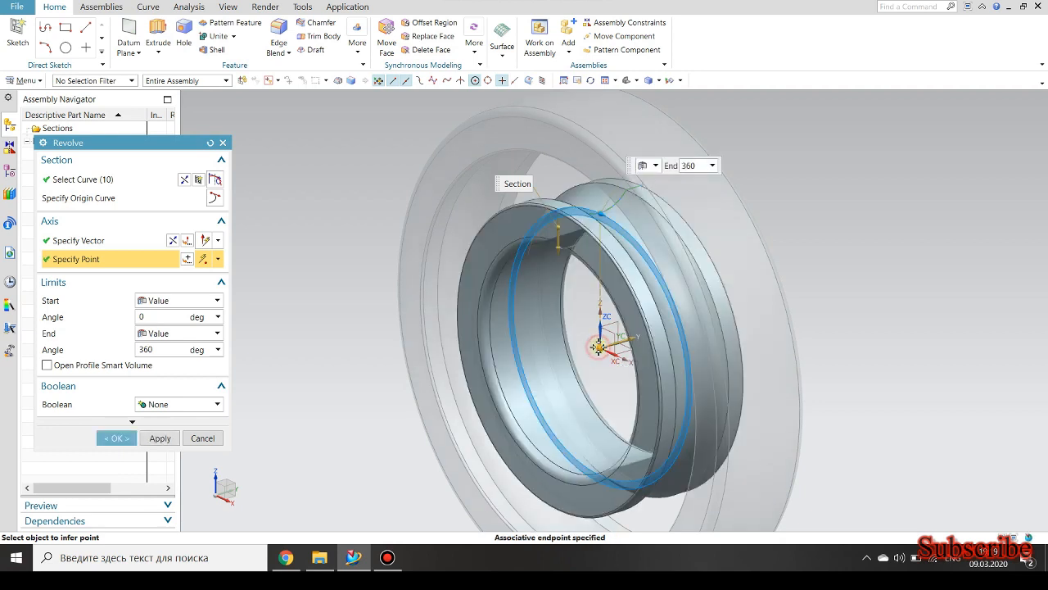
pyautogui.click(111, 439)
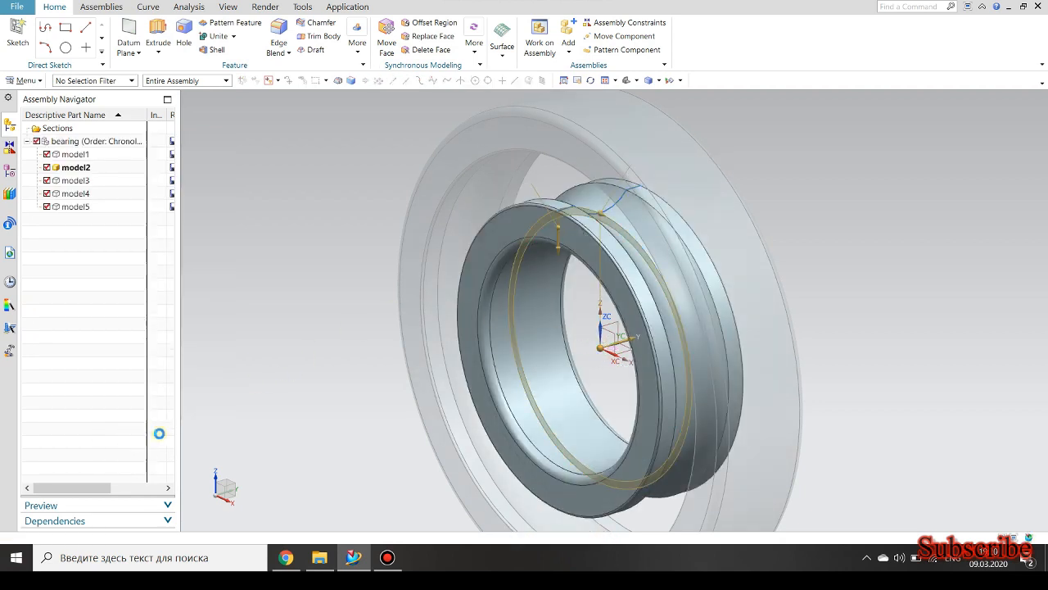
# Make model3 the work part and start a Revolve with a new section sketch on the XZ plane.
pyautogui.doubleClick(76, 179)
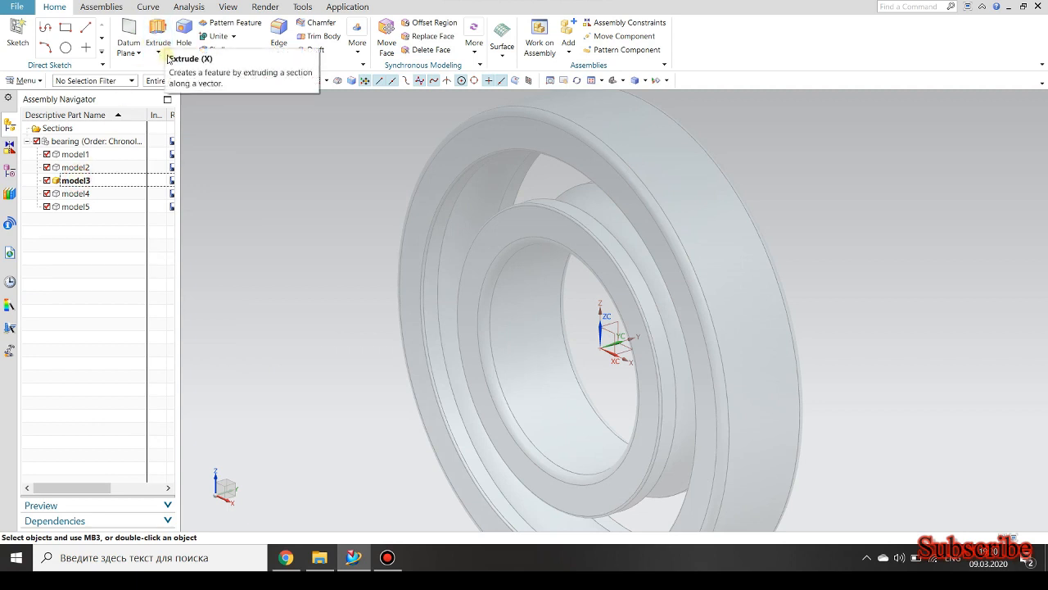
pyautogui.click(961, 339)
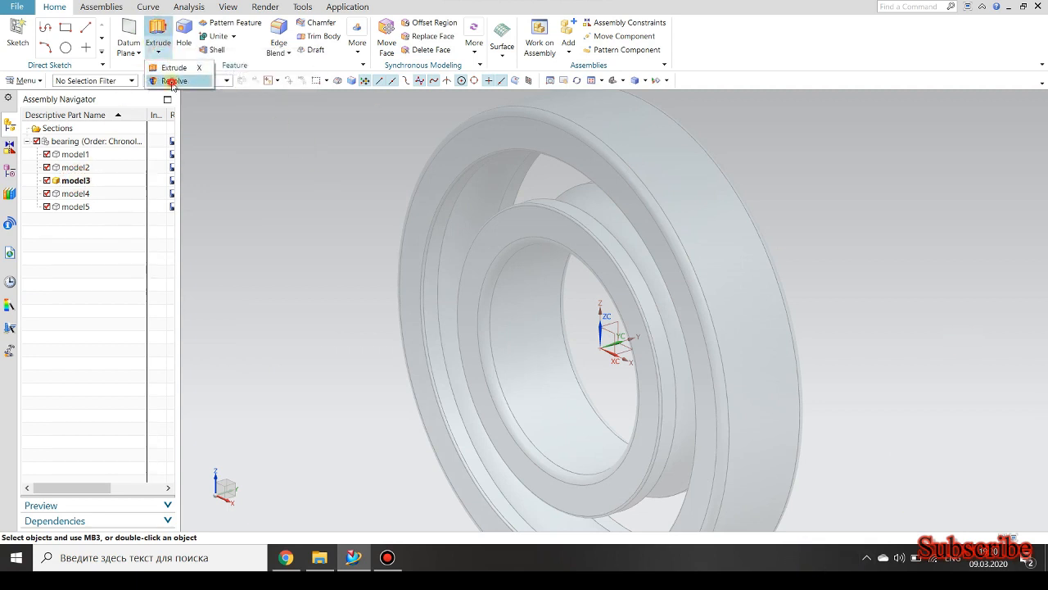
pyautogui.click(172, 81)
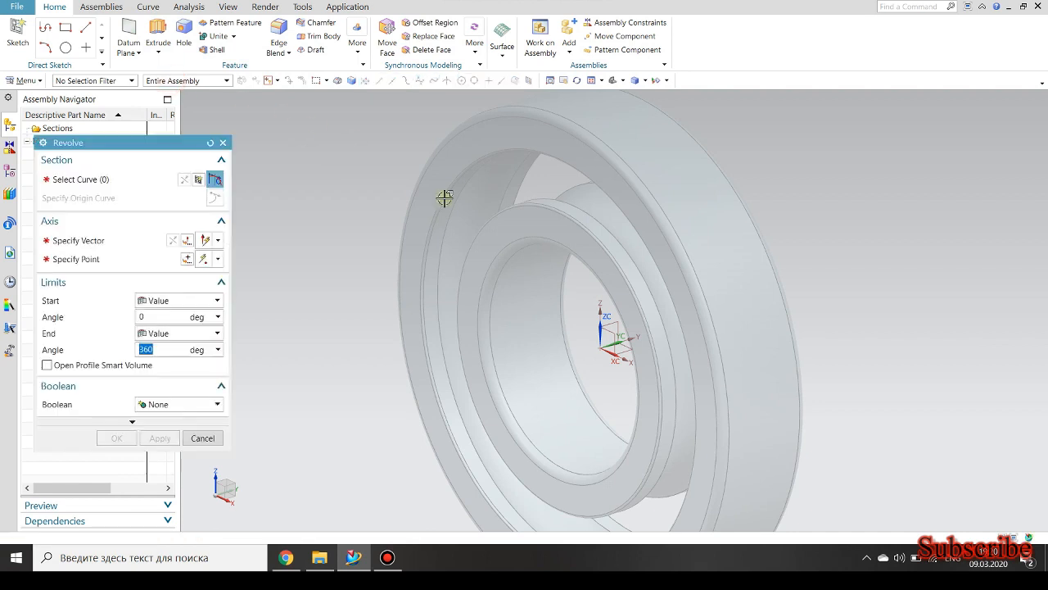
pyautogui.click(202, 180)
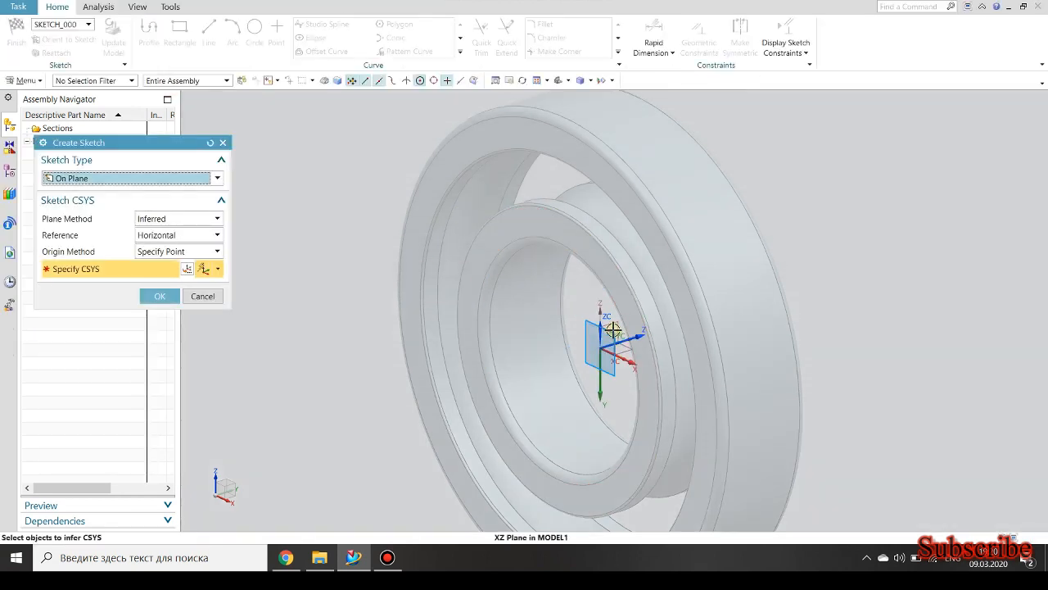
pyautogui.click(613, 329)
pyautogui.click(160, 296)
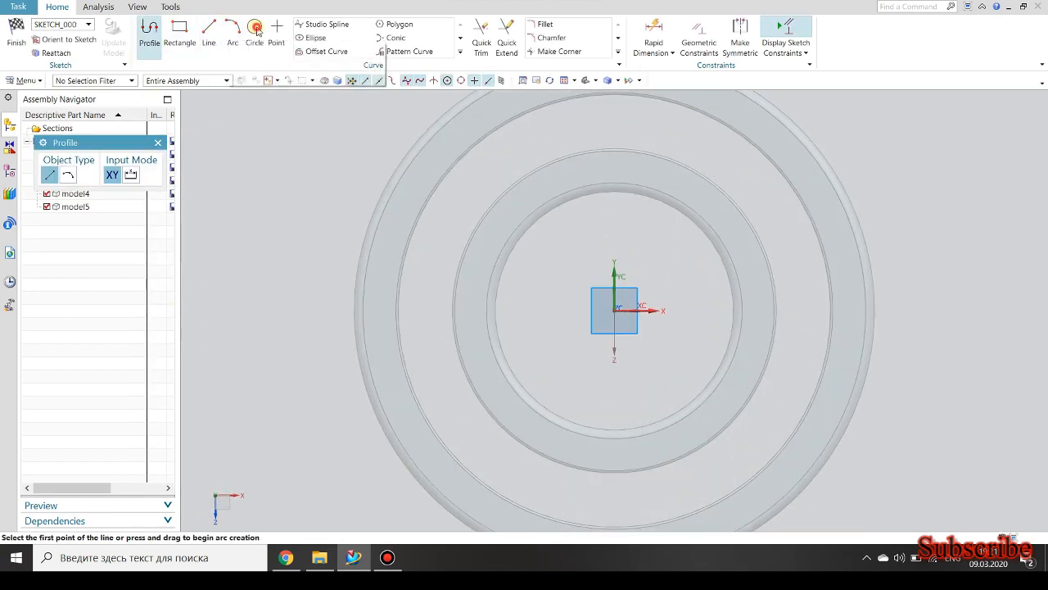
# Sketch a circle centred on the origin between the two rings and dimension its diameter as 174.5 mm.
pyautogui.click(255, 30)
pyautogui.click(612, 309)
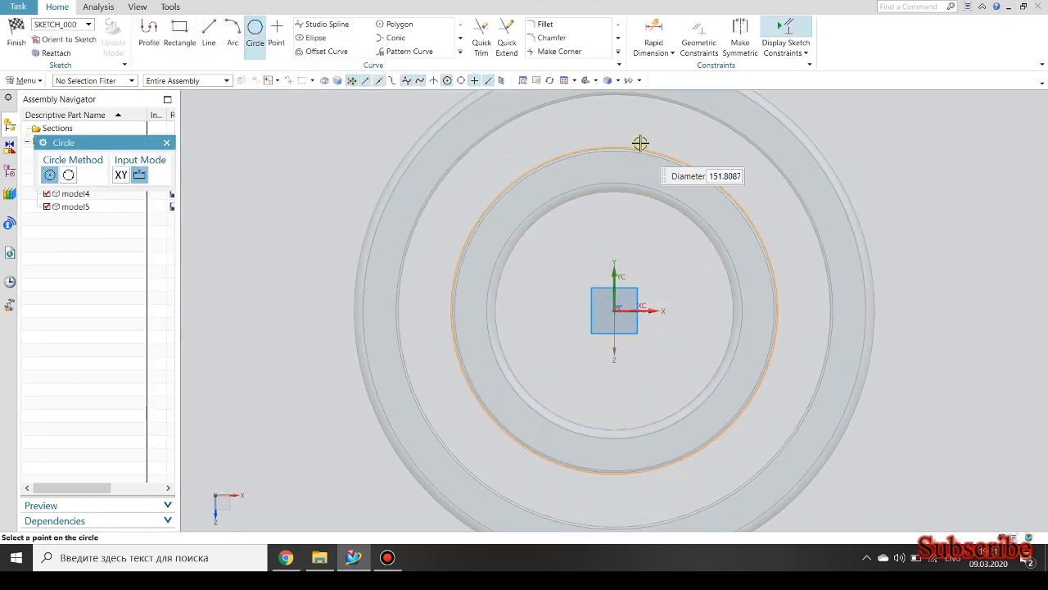
pyautogui.click(639, 132)
pyautogui.click(649, 29)
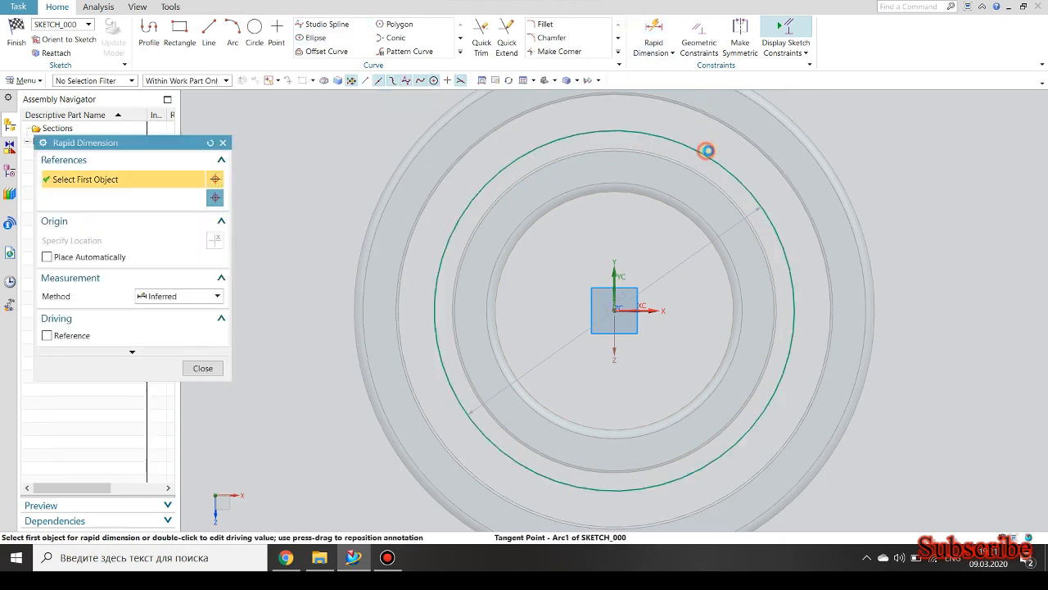
pyautogui.click(705, 147)
pyautogui.click(729, 154)
pyautogui.write('1')
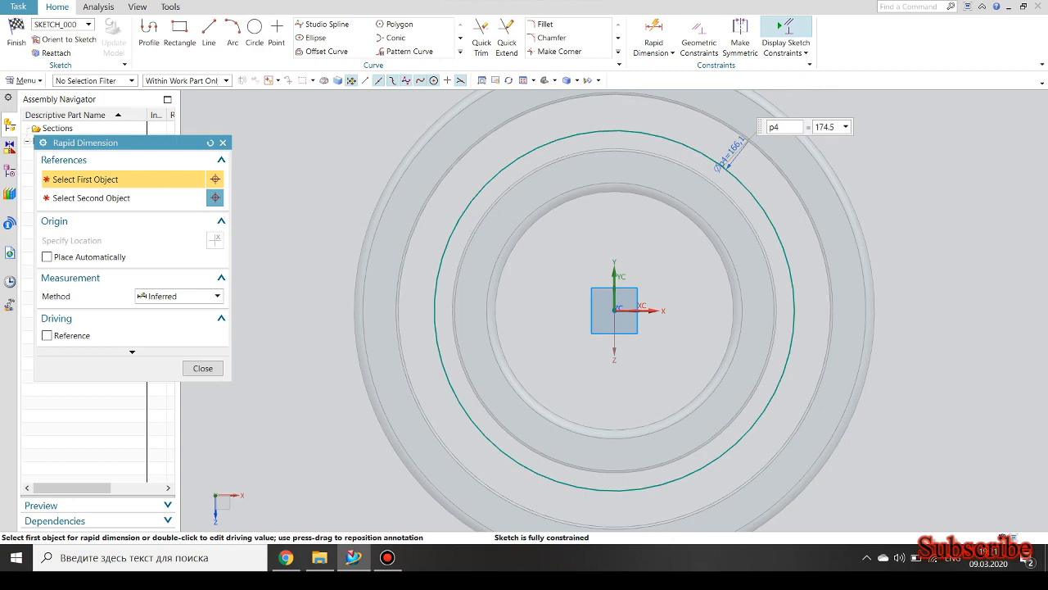
pyautogui.write('74.5')
pyautogui.press('Return')
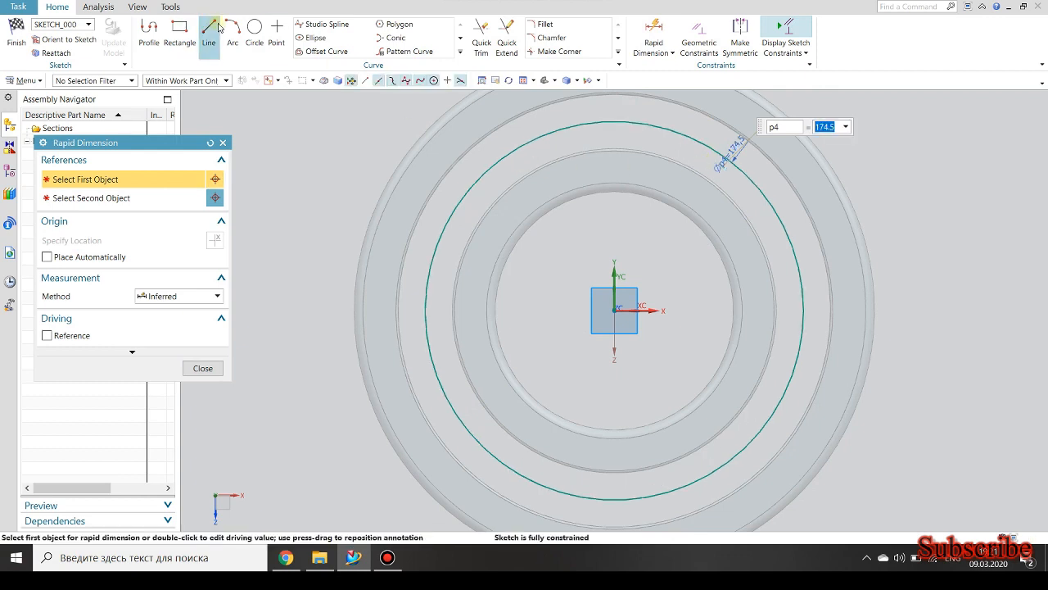
# Draw a vertical line from the origin up beyond the outer ring and trim off its portion above the 174.5 mm circle.
pyautogui.click(208, 37)
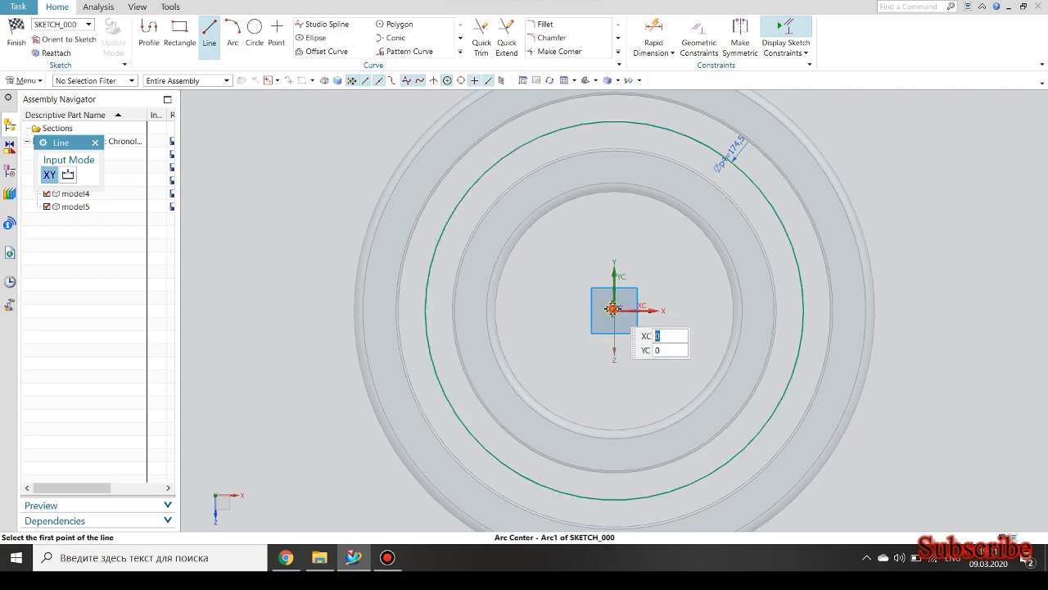
pyautogui.click(612, 309)
pyautogui.scroll(-3, 615, 319)
pyautogui.click(625, 136)
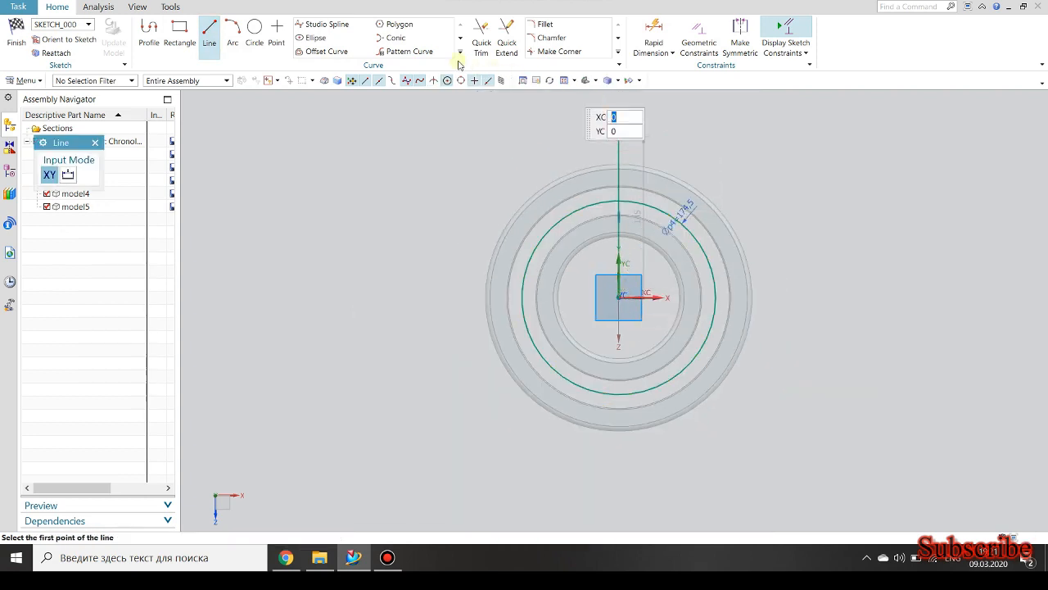
pyautogui.click(482, 34)
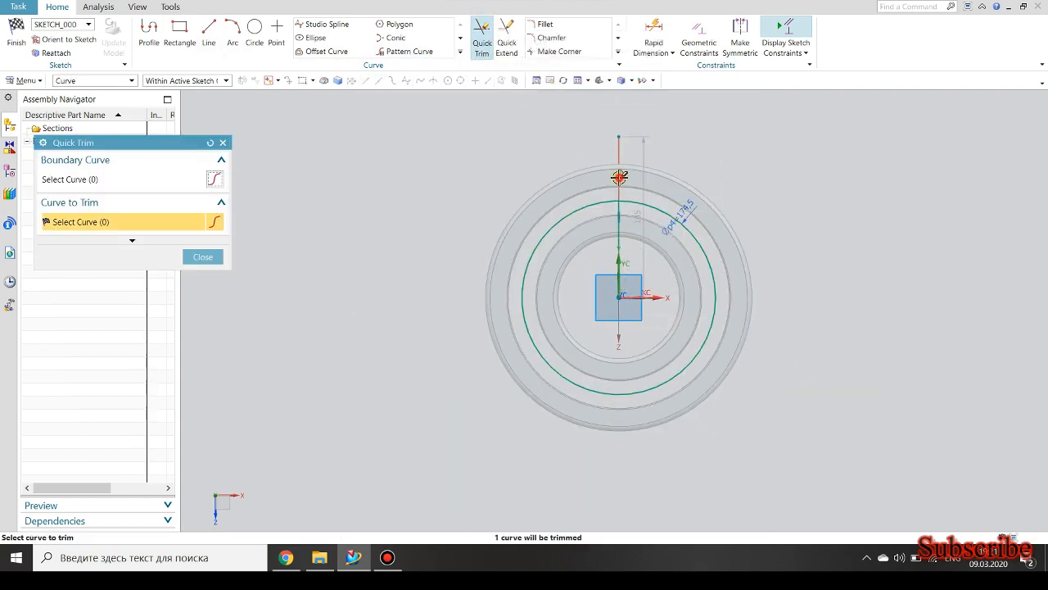
# Sketch a ball circle centred on the vertical line's upper endpoint and dimension its diameter as 40 mm.
pyautogui.click(255, 33)
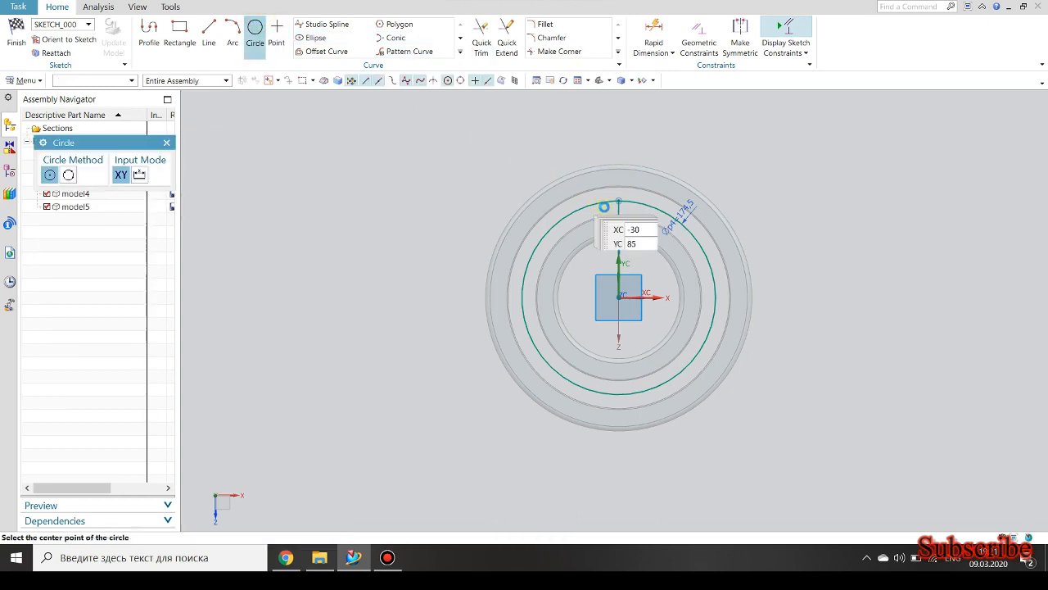
pyautogui.click(618, 201)
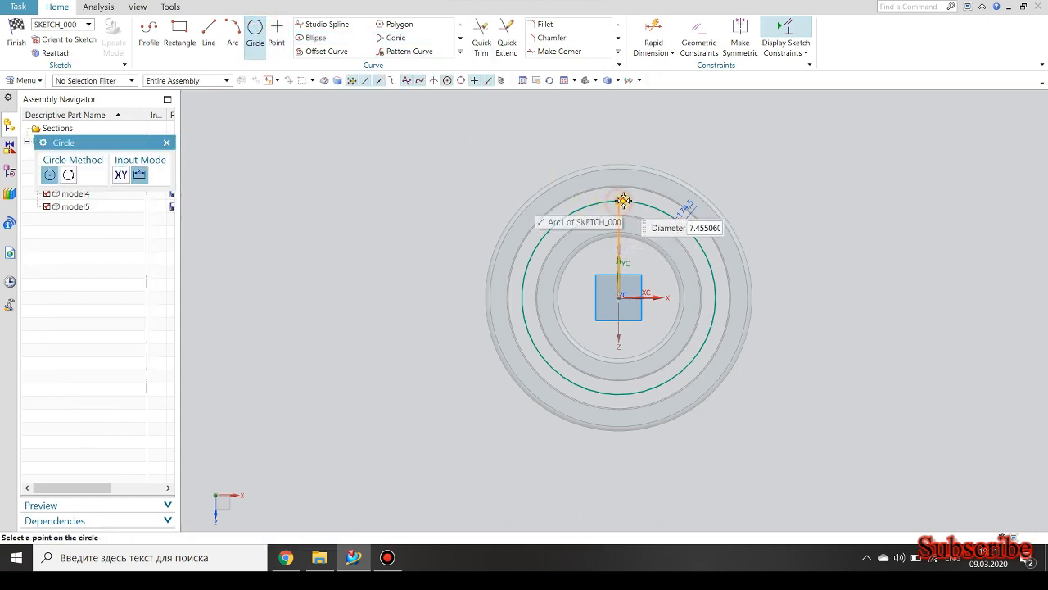
pyautogui.click(628, 151)
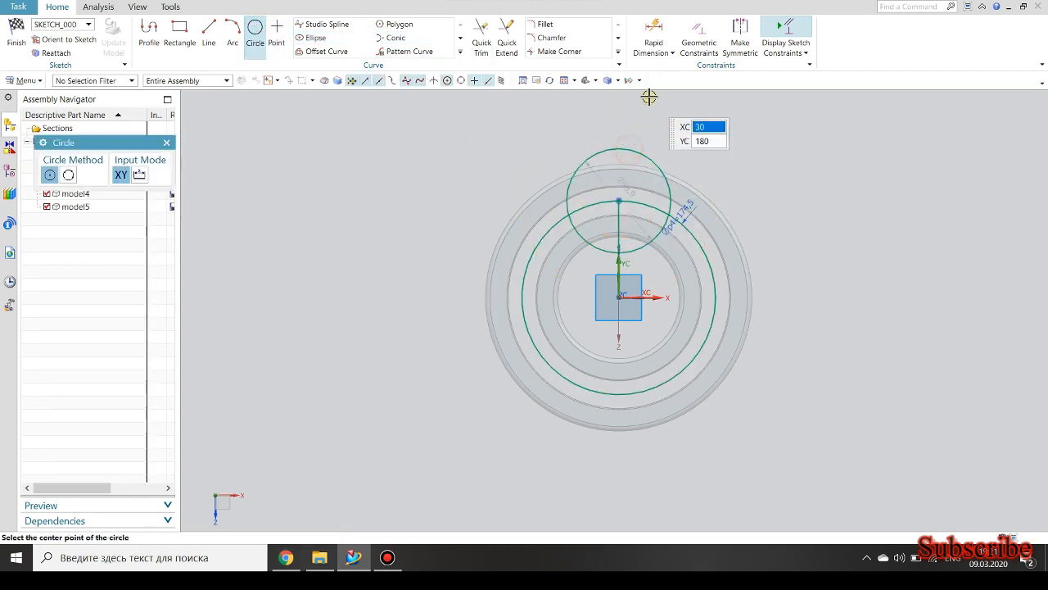
pyautogui.click(654, 36)
pyautogui.click(646, 153)
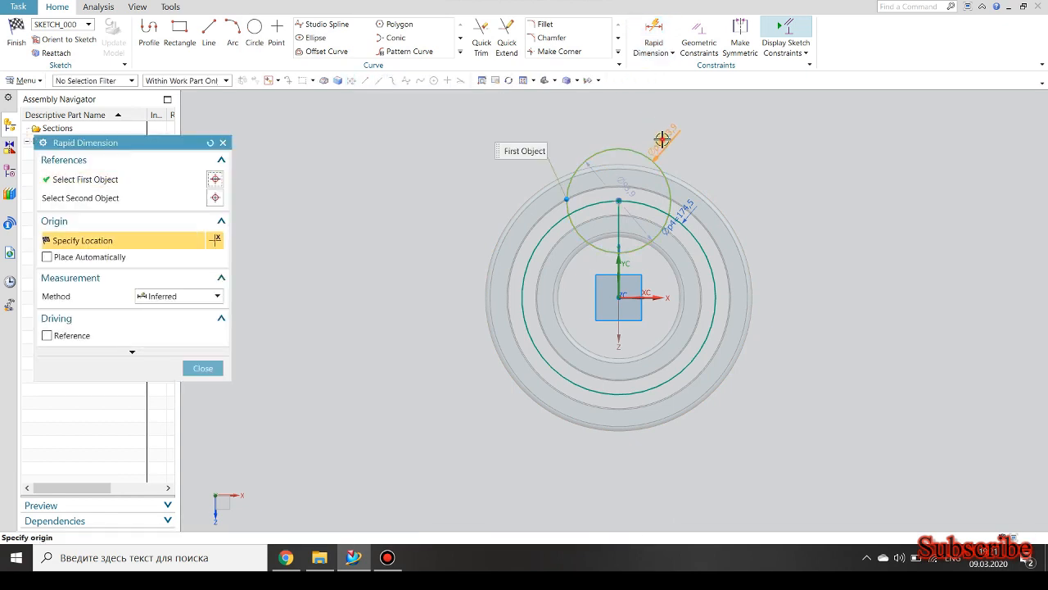
pyautogui.click(706, 116)
pyautogui.write('40')
pyautogui.press('Return')
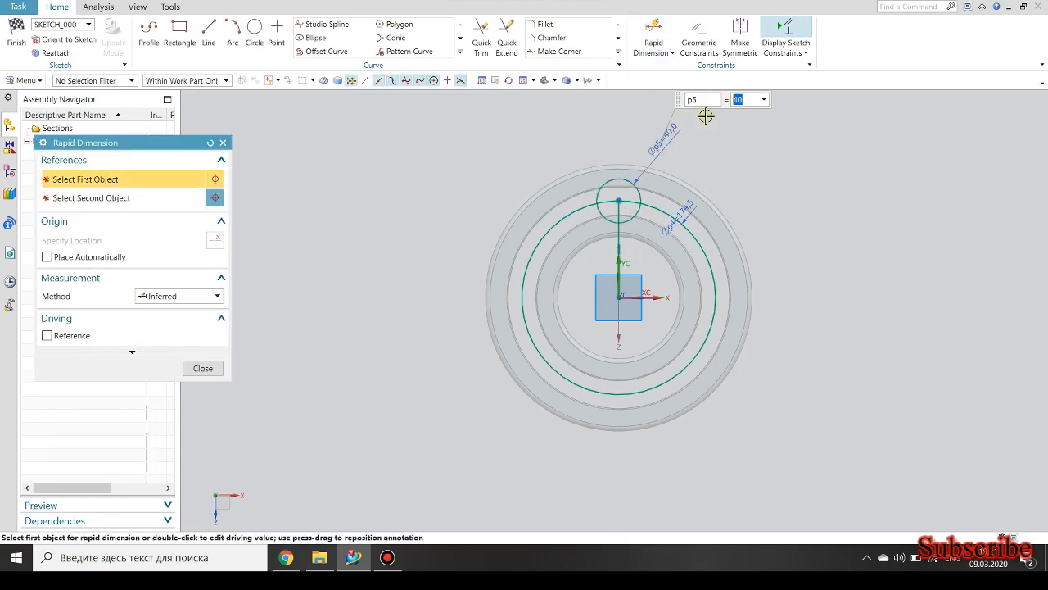
# Trim away the whole 174.5 mm circle, both outside and inside the ball circle.
pyautogui.scroll(5, 631, 184)
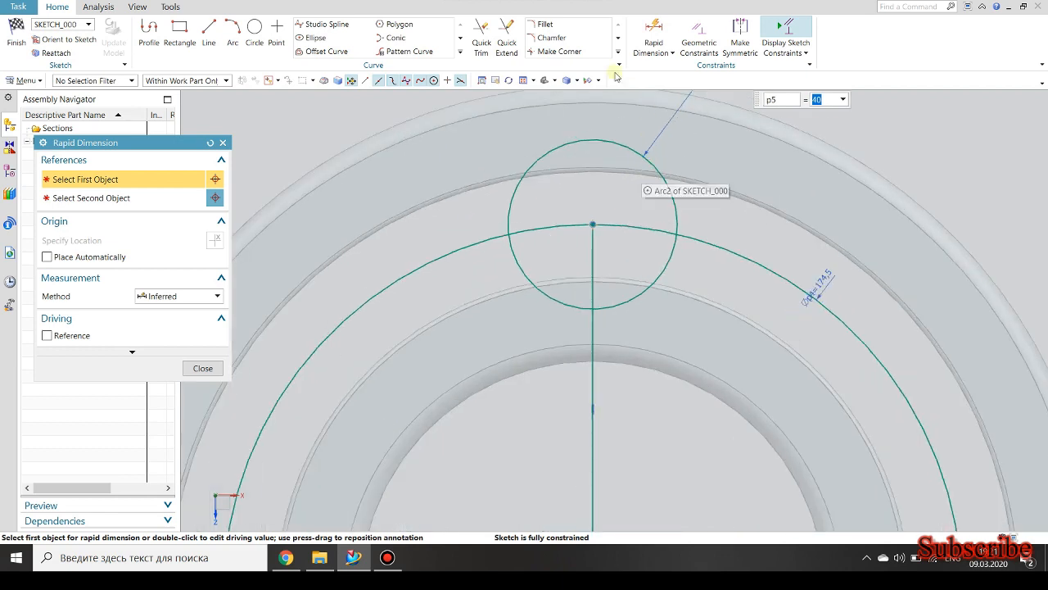
pyautogui.click(481, 37)
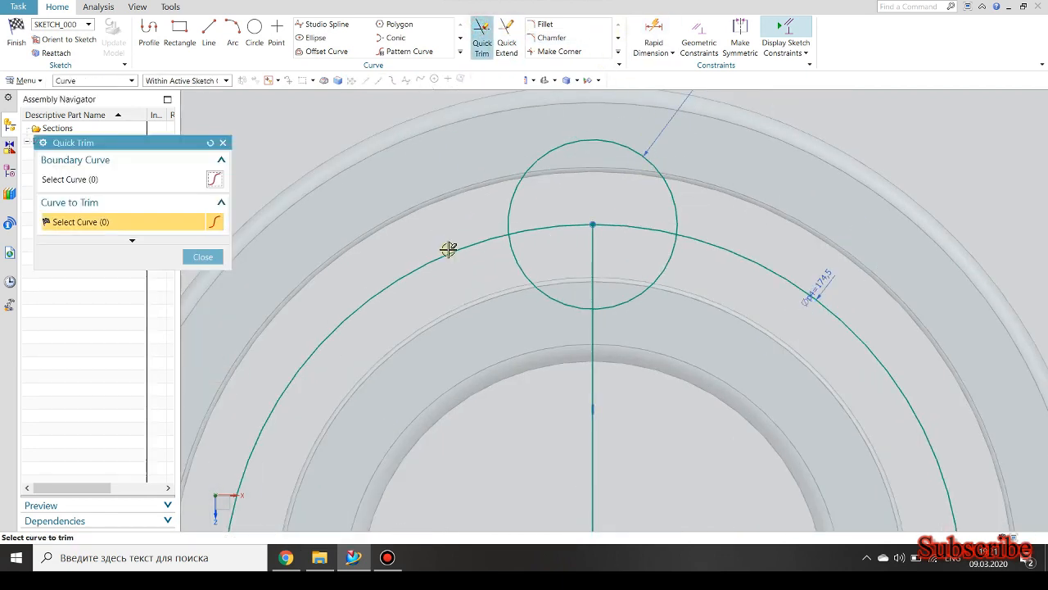
pyautogui.click(448, 249)
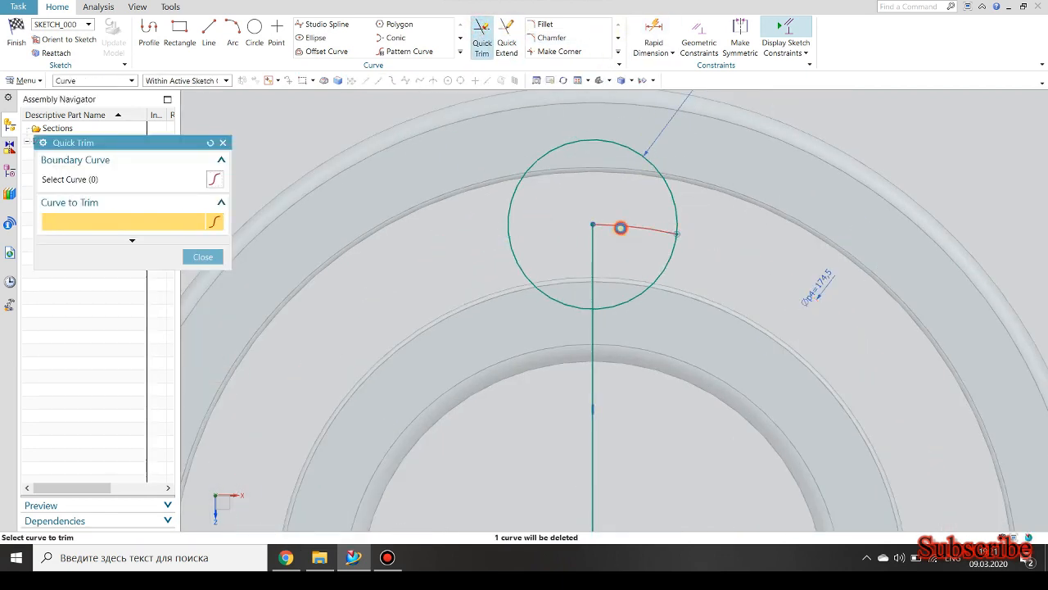
pyautogui.click(621, 227)
# Extend the vertical line to the top of the 40 mm circle, trim the circle's left half and finish the sketch.
pyautogui.click(507, 36)
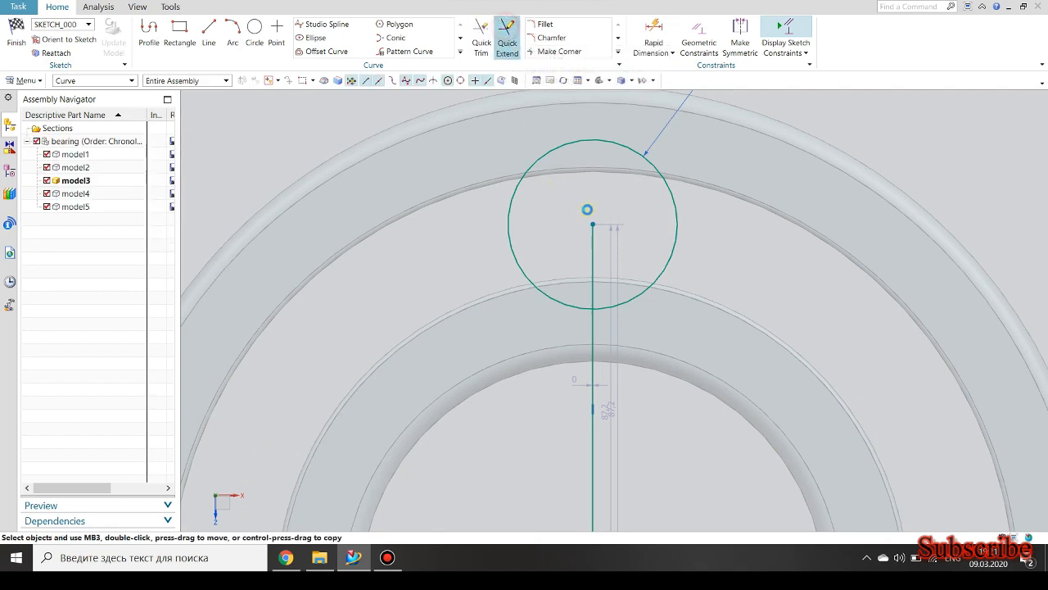
pyautogui.click(594, 238)
pyautogui.click(478, 33)
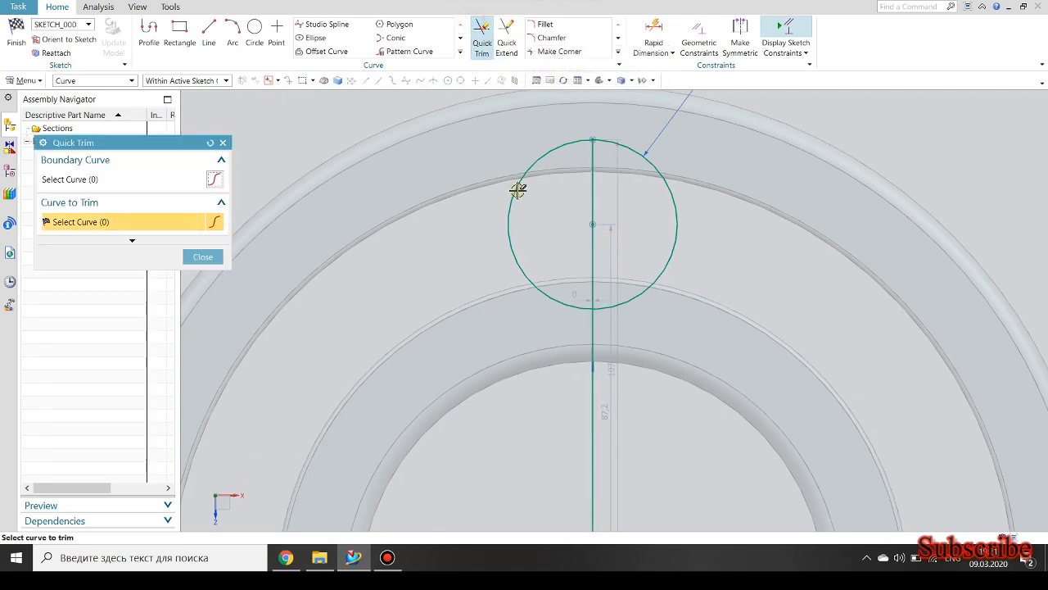
pyautogui.click(14, 33)
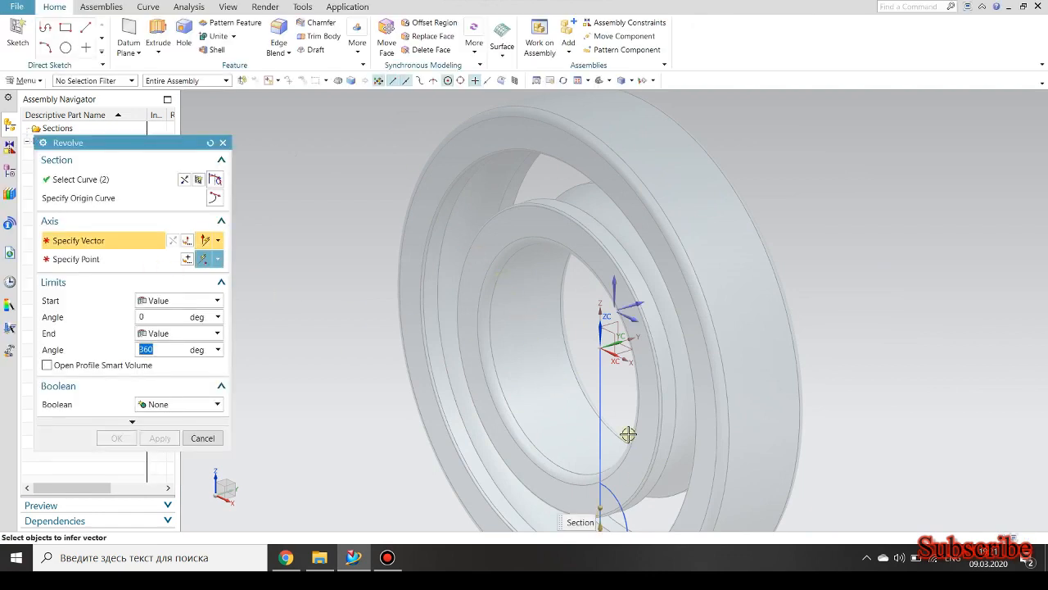
# Revolve the half-circle section 360 degrees about its vertical line with no Boolean to form a ball.
pyautogui.click(603, 409)
pyautogui.scroll(-4, 541, 353)
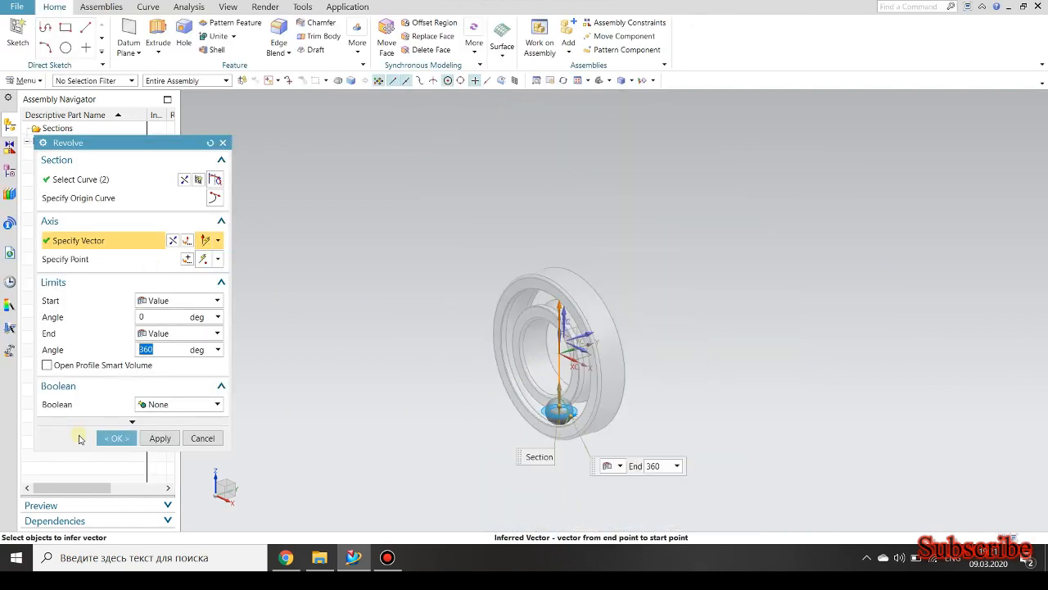
pyautogui.click(113, 438)
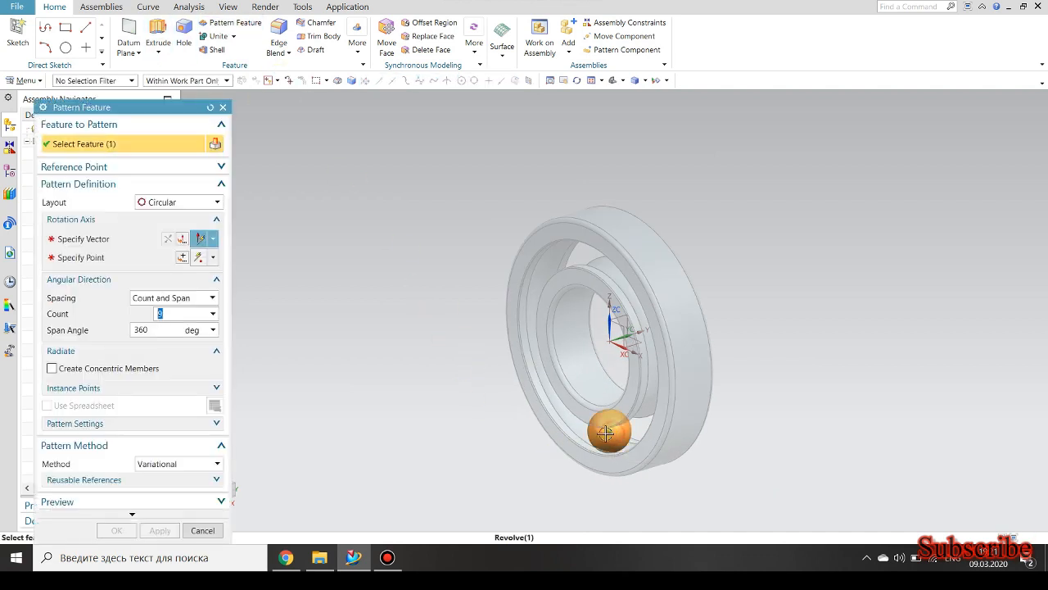
# Pattern the ball circularly about the Y axis through the ring's centre, with a count of 9 over a 360-degree span.
pyautogui.click(104, 239)
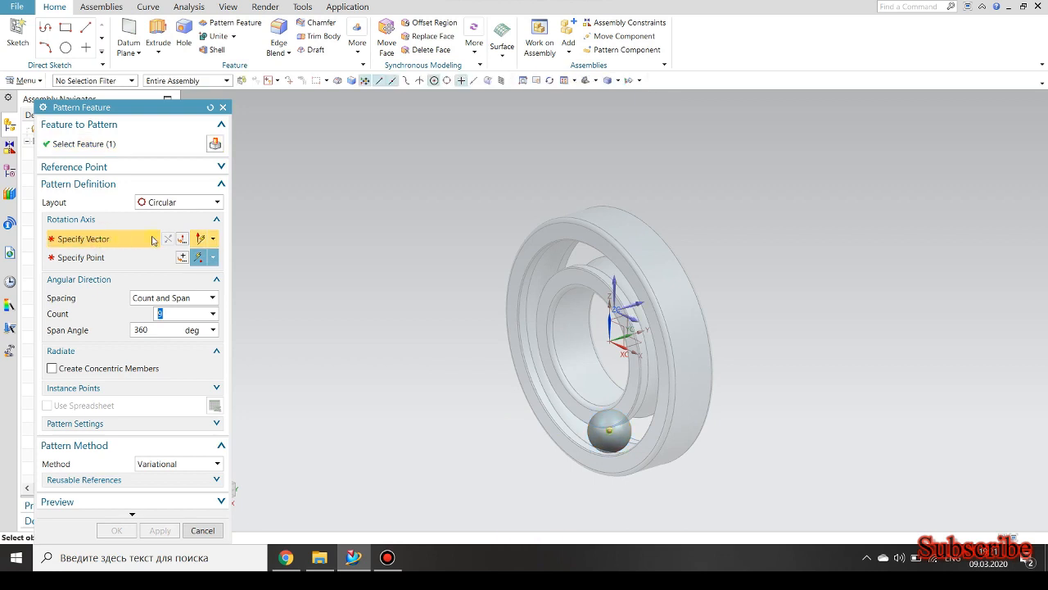
pyautogui.click(631, 303)
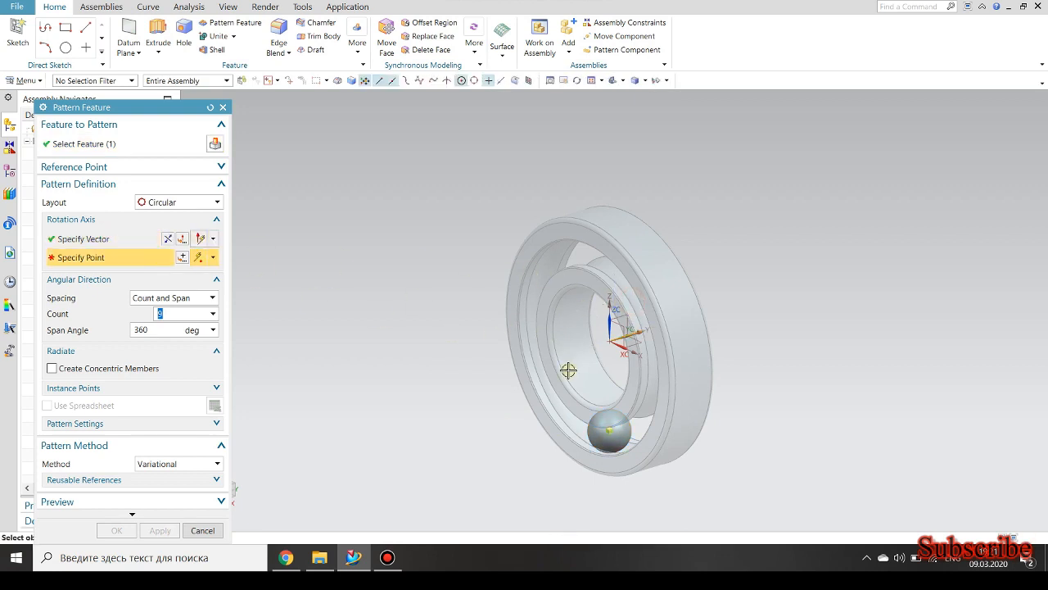
pyautogui.click(594, 348)
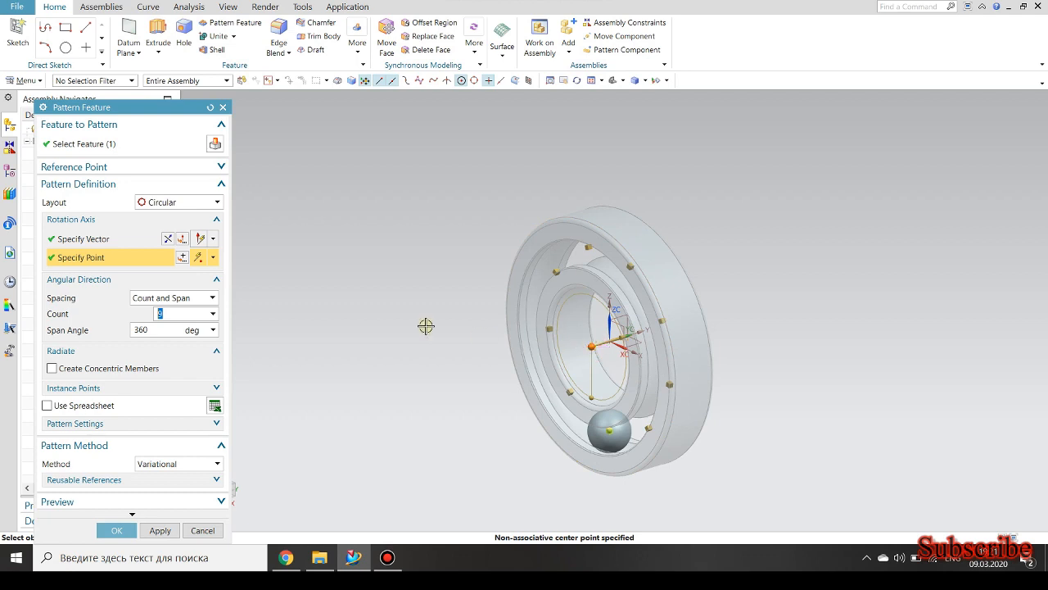
pyautogui.click(116, 529)
# Edit the circular ball pattern to a count of 10 and return to the list of assembly components.
pyautogui.scroll(-3, 414, 324)
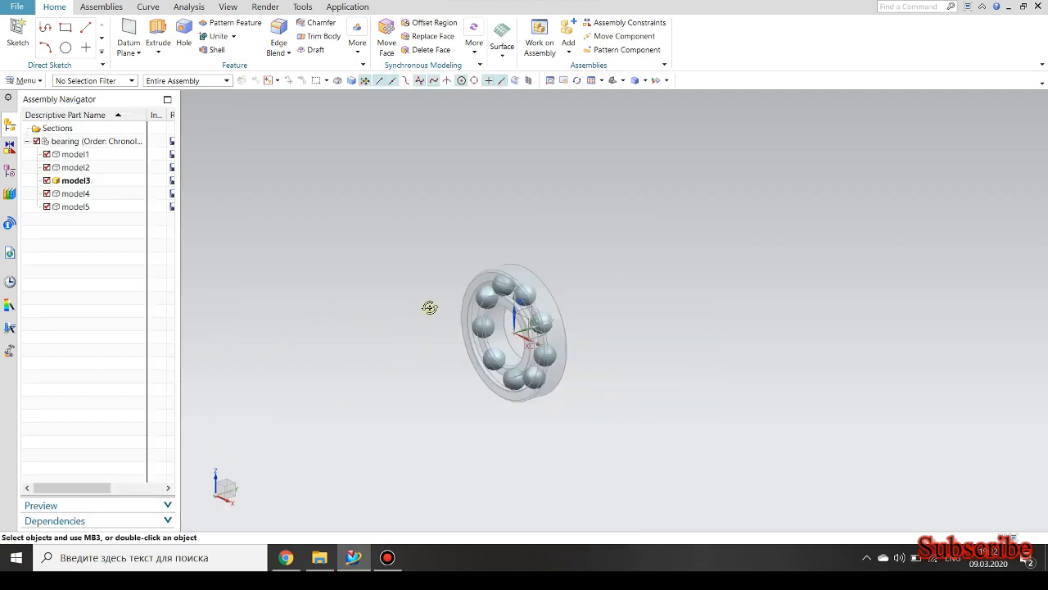
pyautogui.moveTo(429, 307); pyautogui.dragTo(459, 293, button='middle')
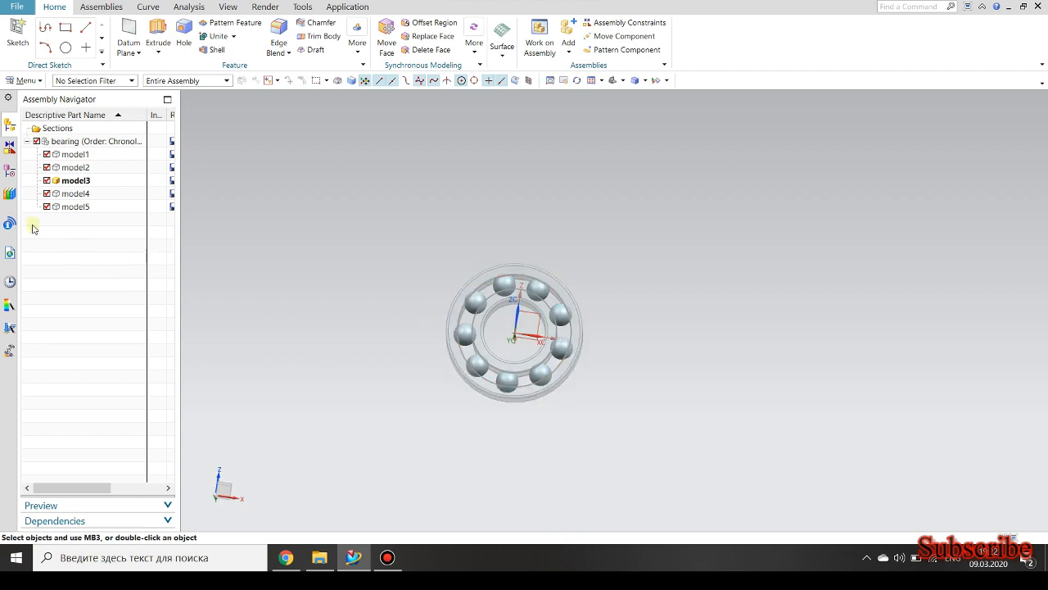
pyautogui.click(10, 171)
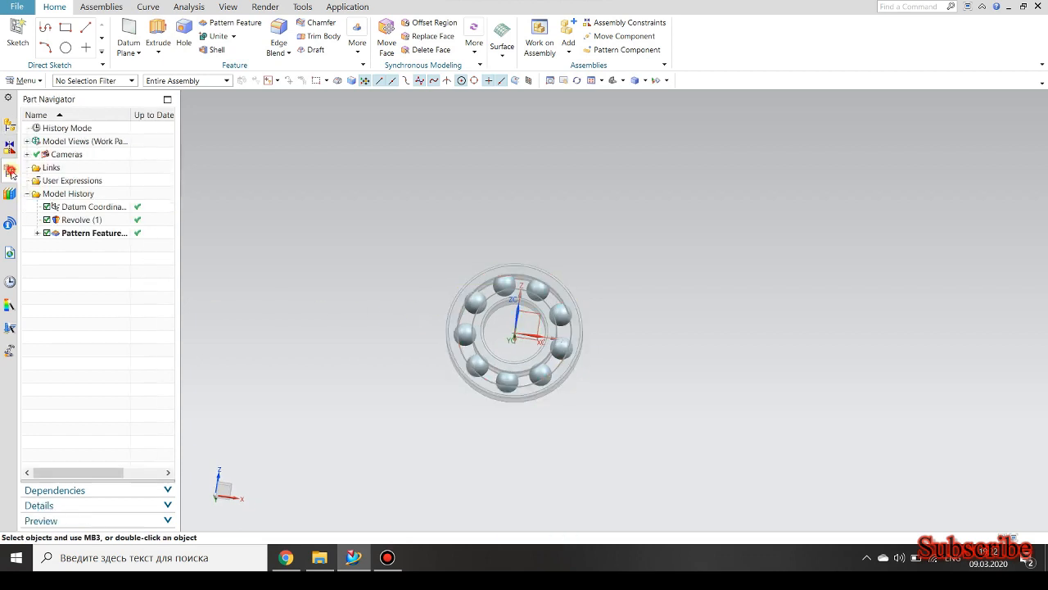
pyautogui.doubleClick(91, 233)
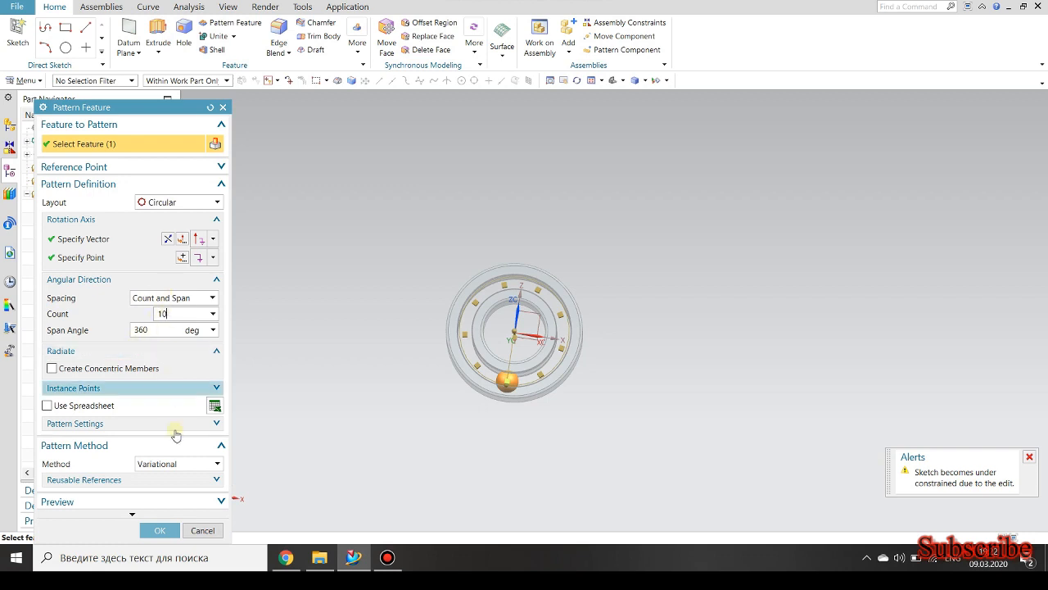
pyautogui.click(160, 530)
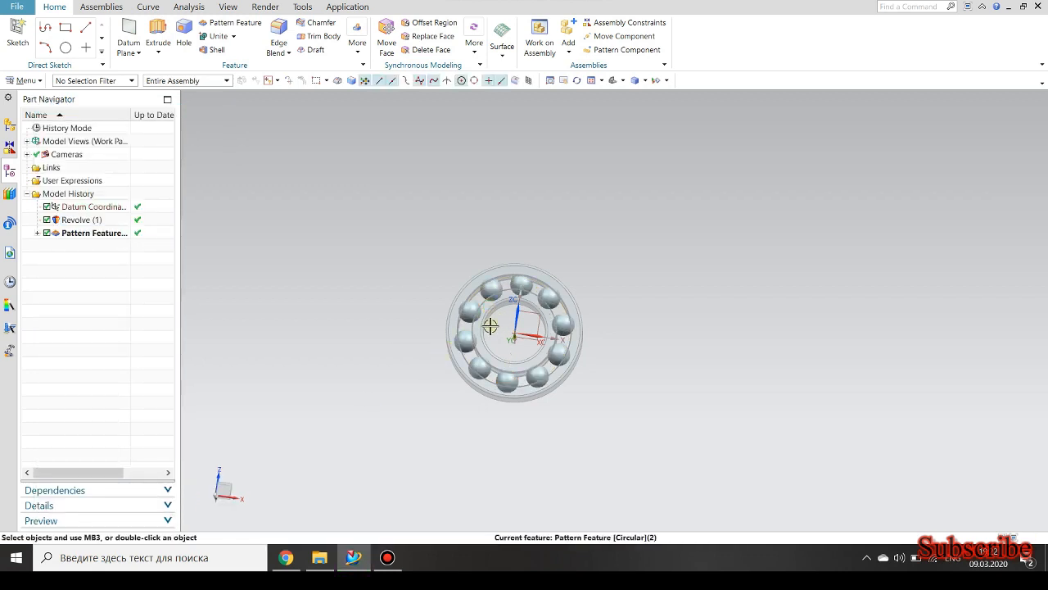
pyautogui.scroll(3, 533, 284)
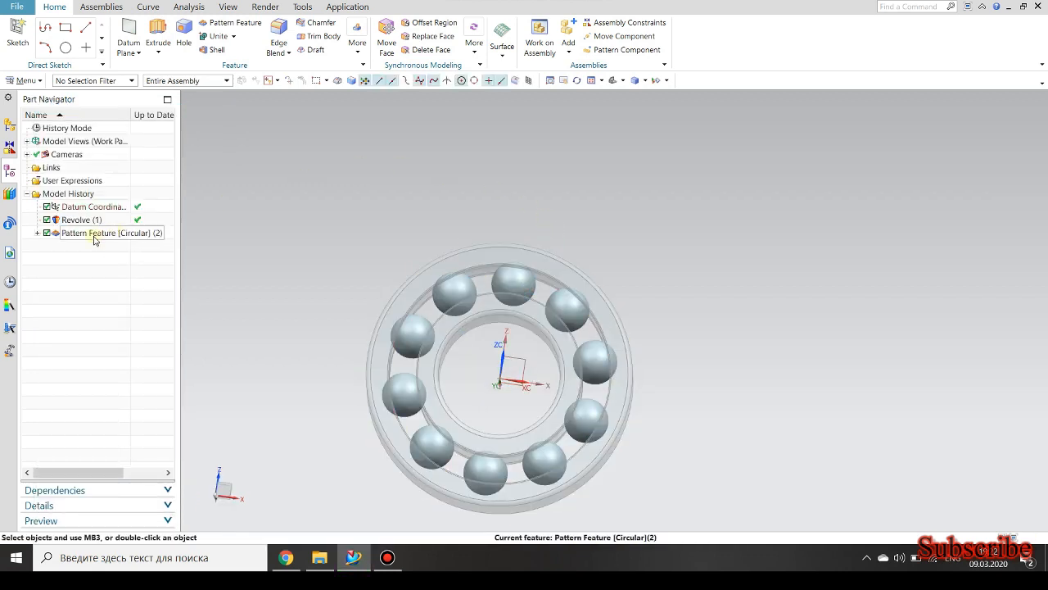
pyautogui.click(8, 123)
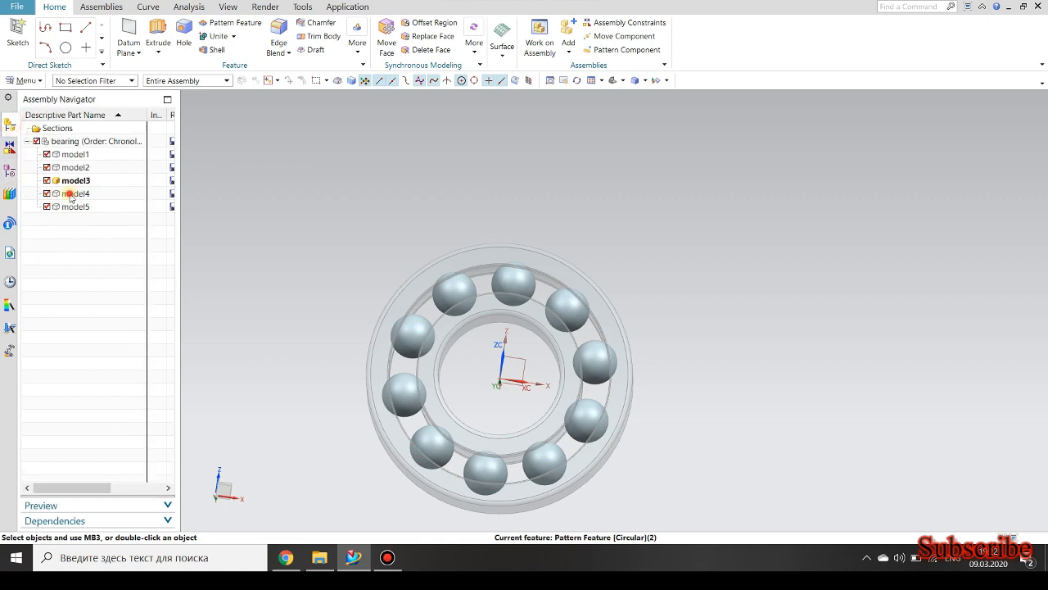
# Make model4 the work part and start an Extrude section sketch on the XZ datum plane.
pyautogui.doubleClick(74, 193)
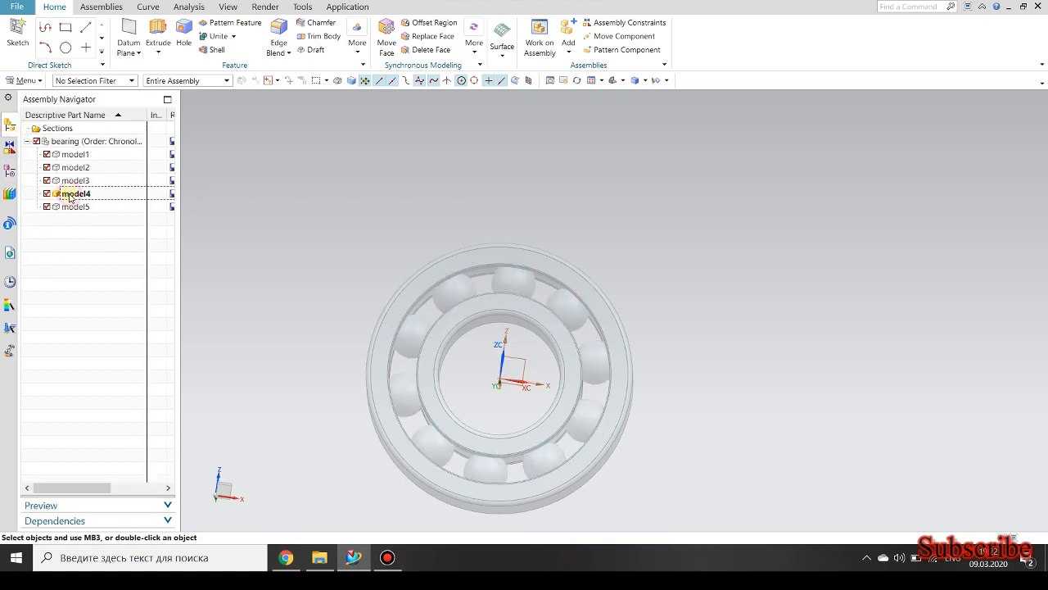
pyautogui.click(158, 35)
pyautogui.click(201, 144)
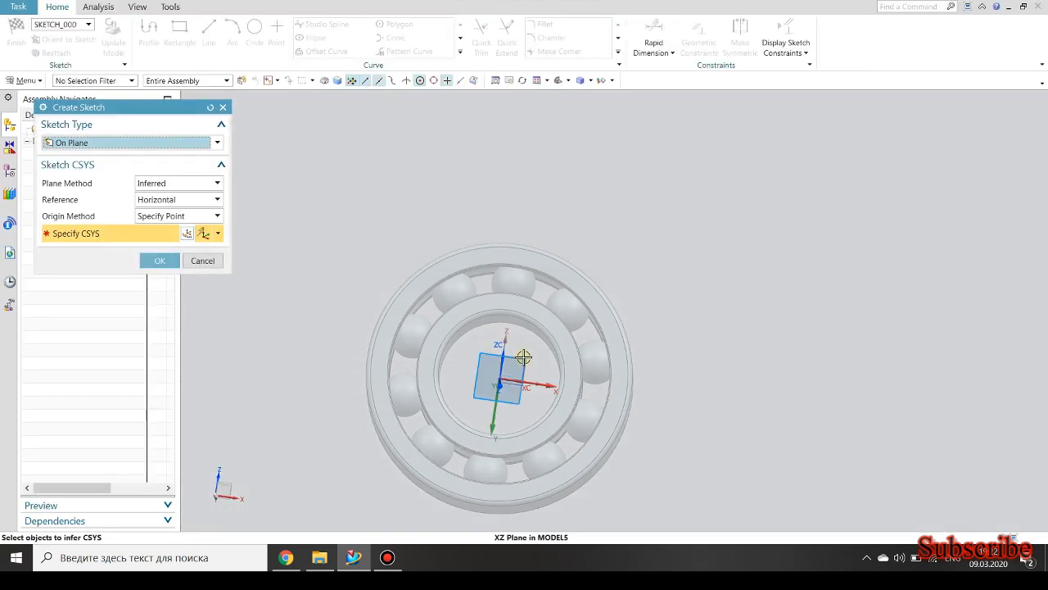
pyautogui.click(524, 357)
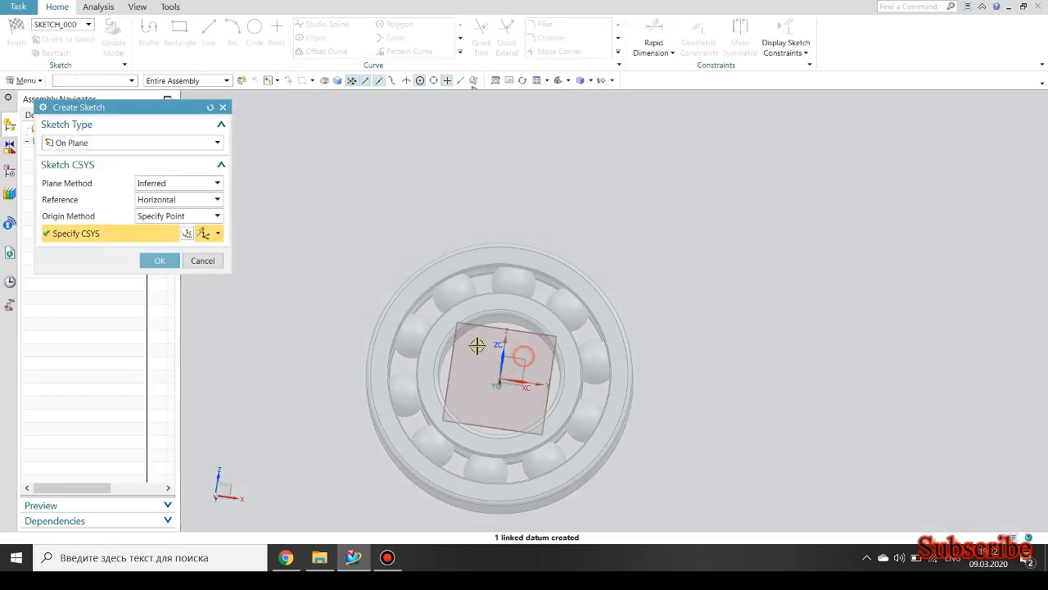
pyautogui.click(159, 261)
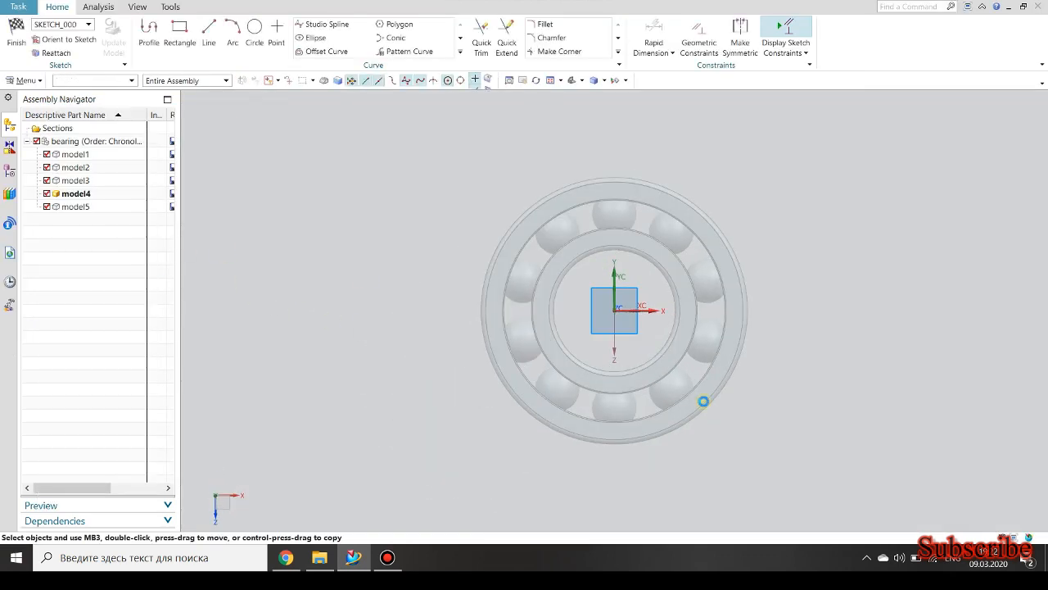
# Sketch two concentric circles at the origin, the inner about 165 mm in diameter and the outer larger than the bearing's outer ring.
pyautogui.scroll(3, 732, 374)
pyautogui.scroll(-4, 676, 297)
pyautogui.scroll(3, 703, 187)
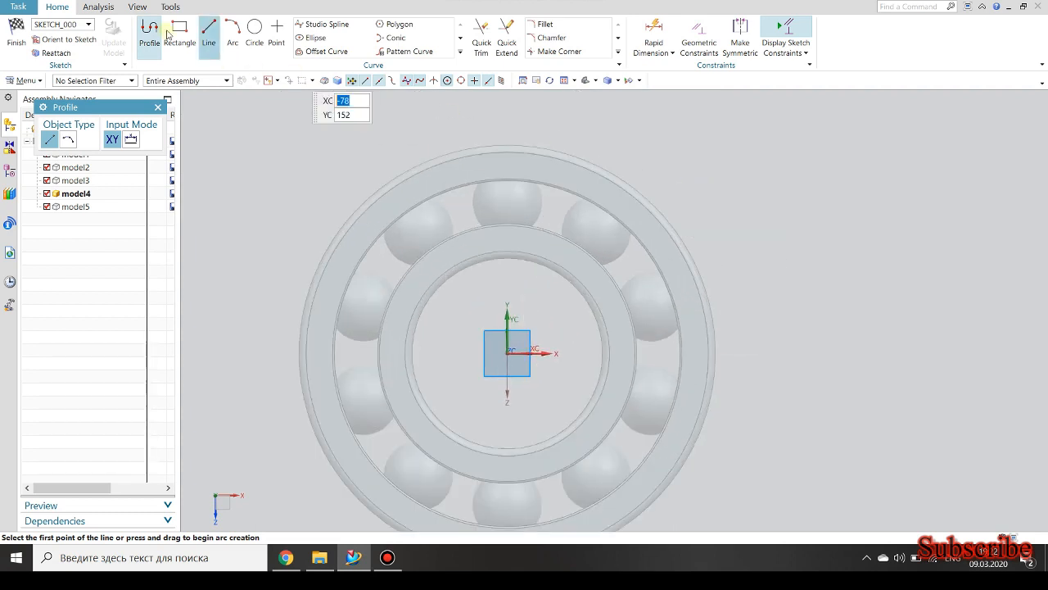
pyautogui.click(254, 31)
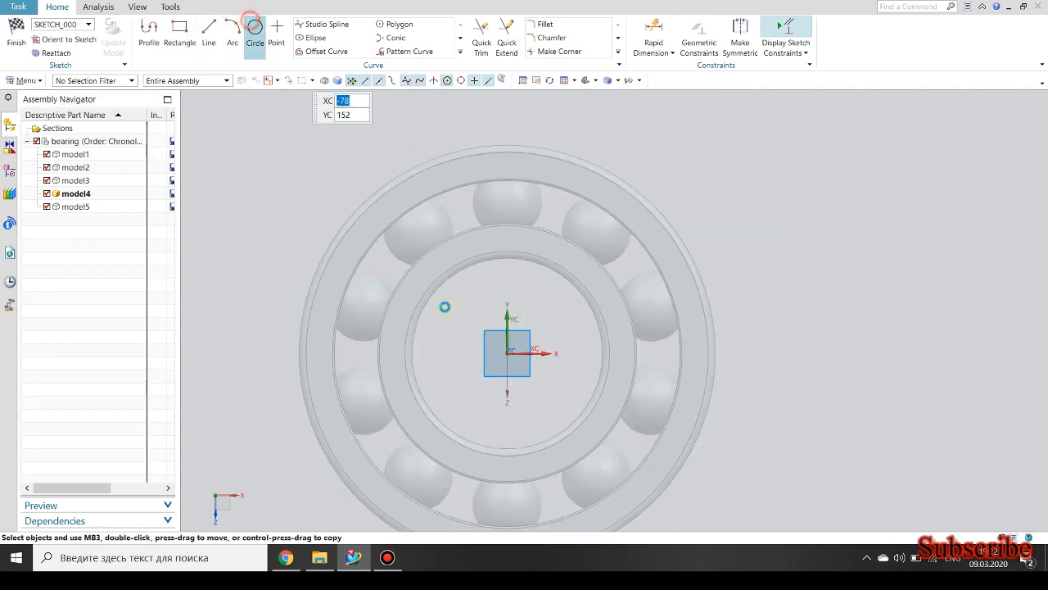
pyautogui.click(506, 352)
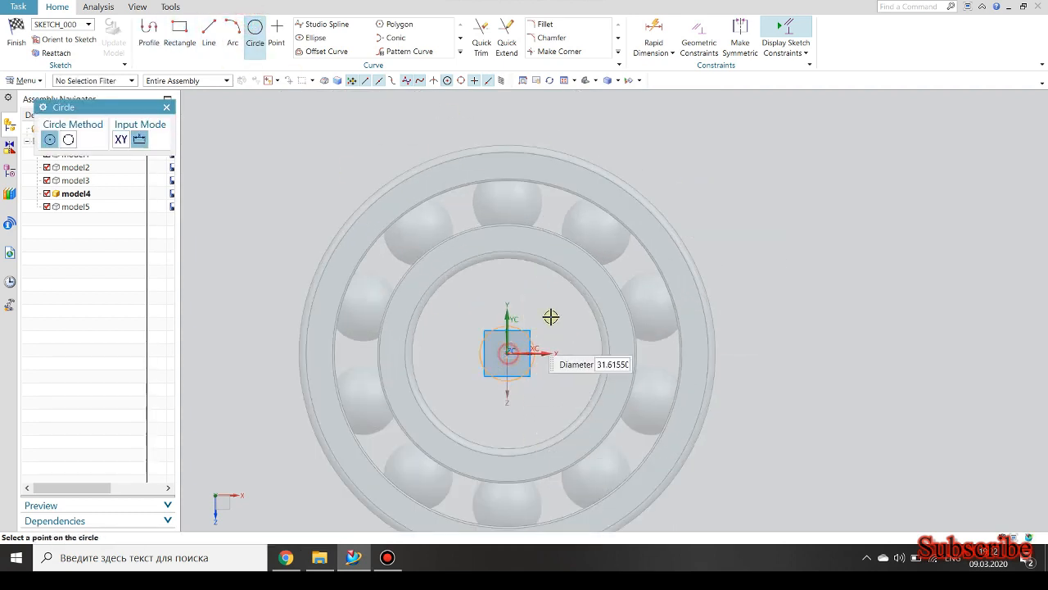
pyautogui.click(554, 217)
pyautogui.click(507, 353)
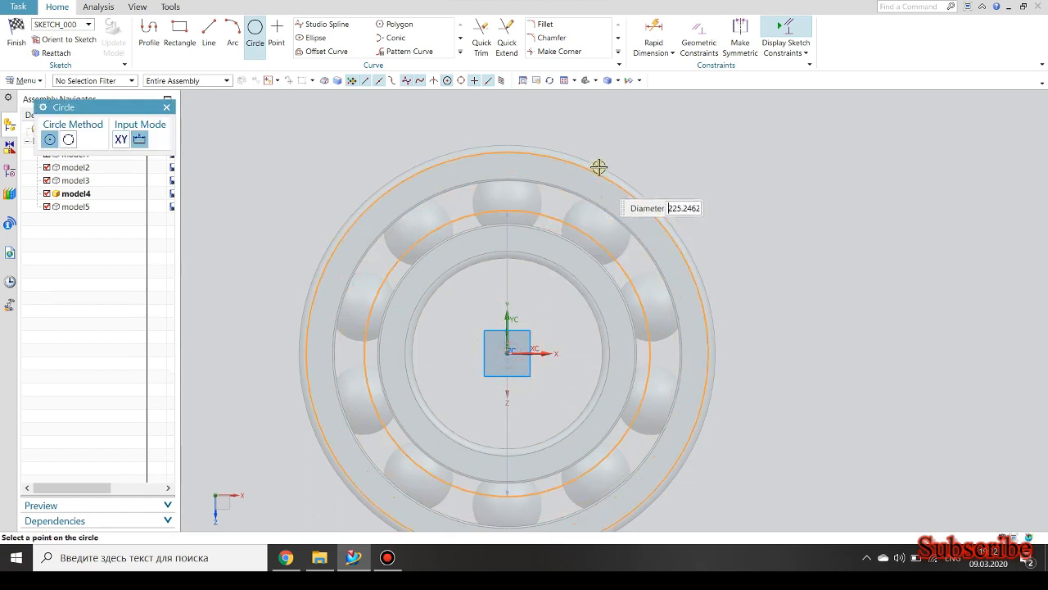
pyautogui.click(599, 140)
# Dimension the inner circle's diameter to 159.5 mm and the outer circle's diameter to 189.5 mm.
pyautogui.press('d')
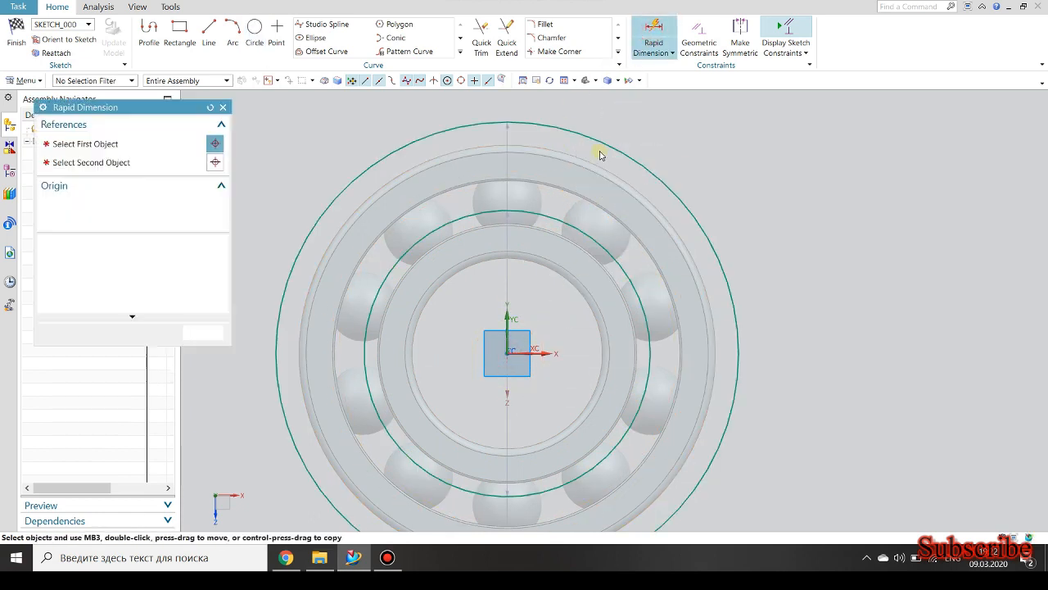
pyautogui.click(546, 214)
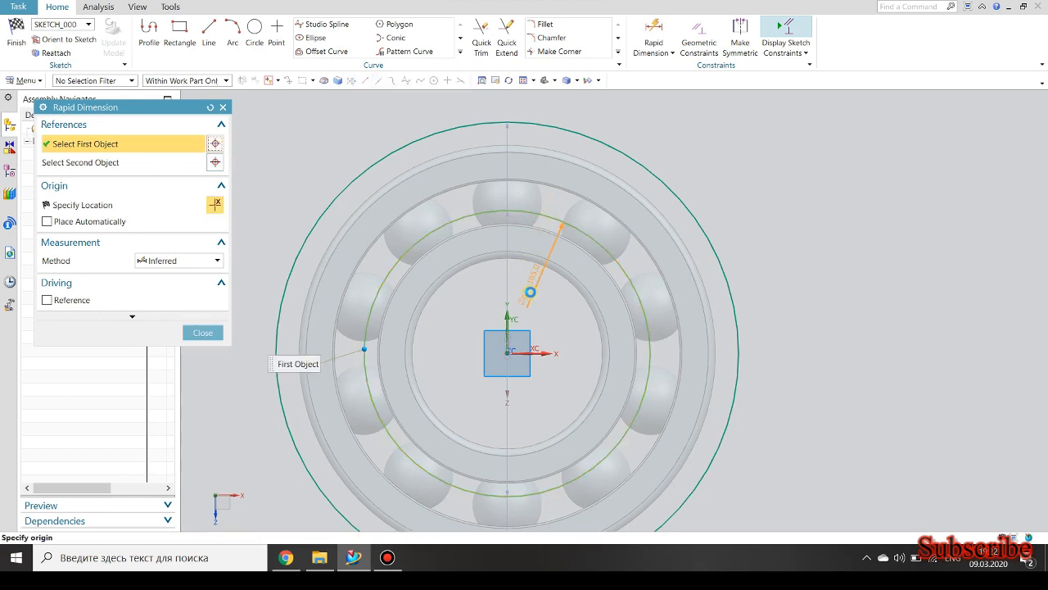
pyautogui.click(529, 292)
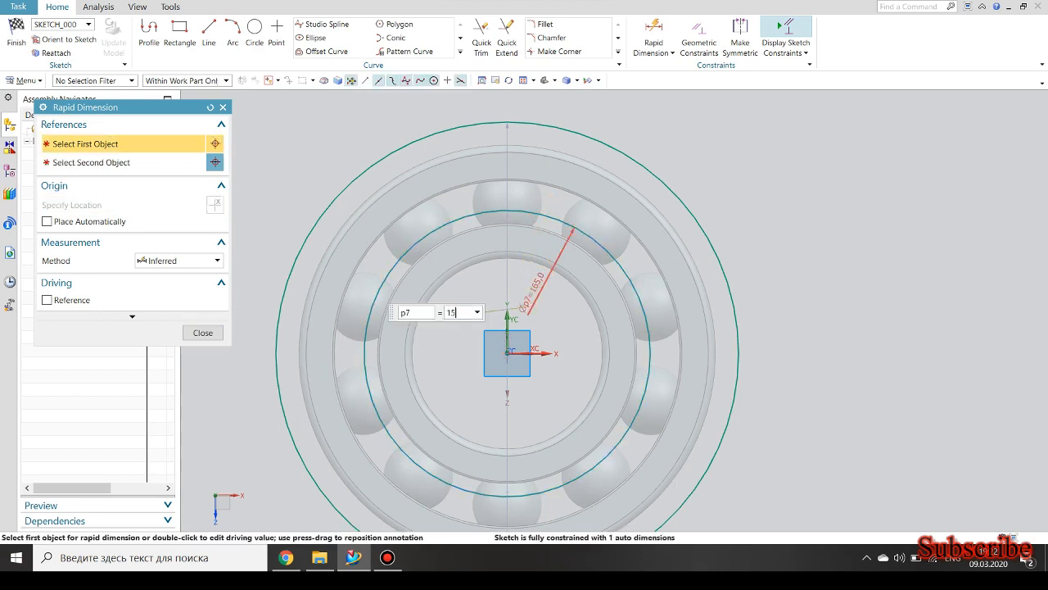
pyautogui.press('Return')
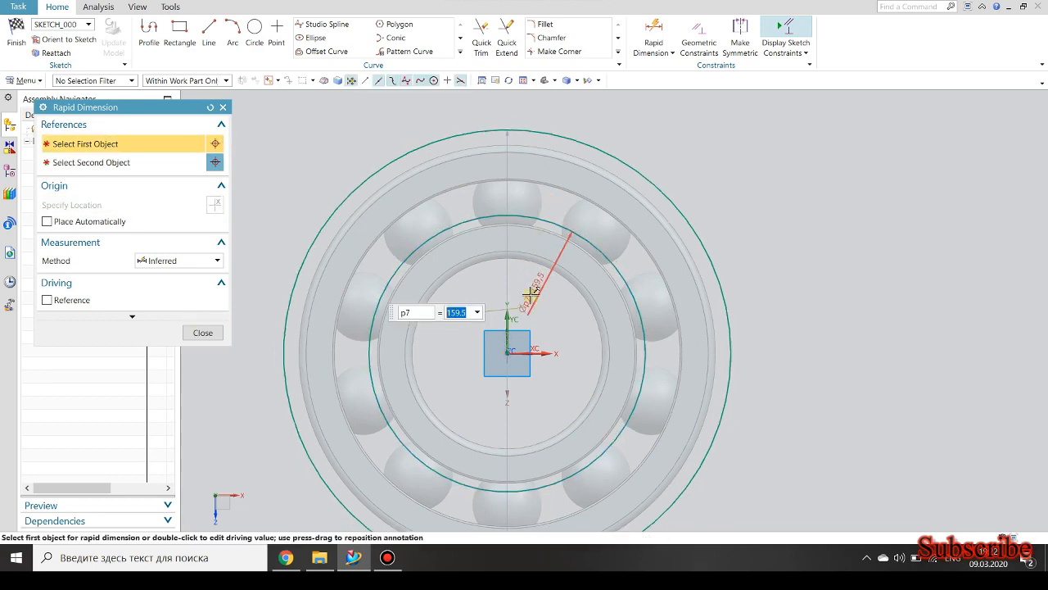
pyautogui.click(446, 139)
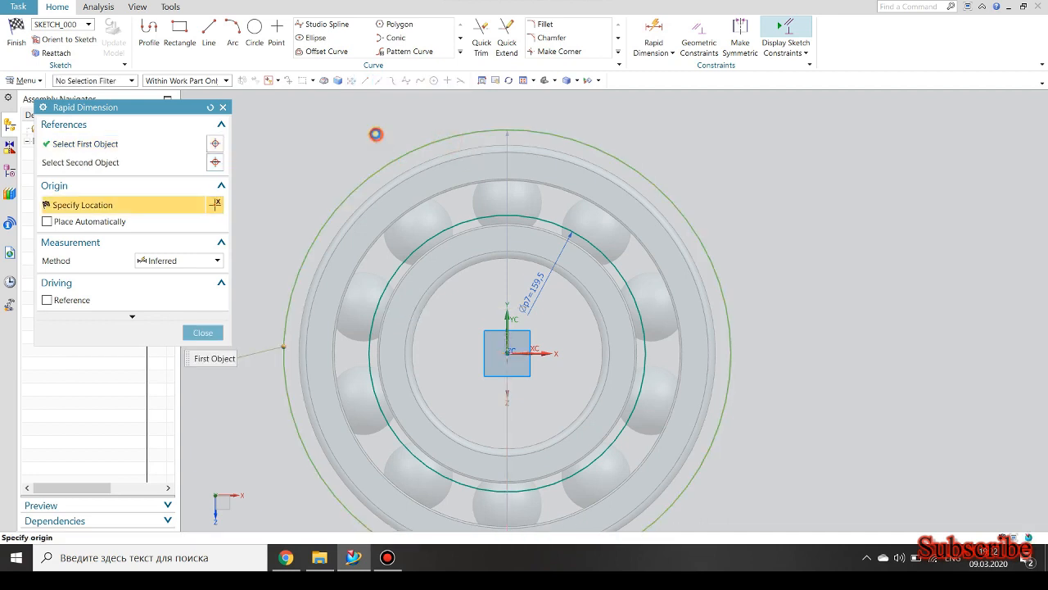
pyautogui.click(375, 135)
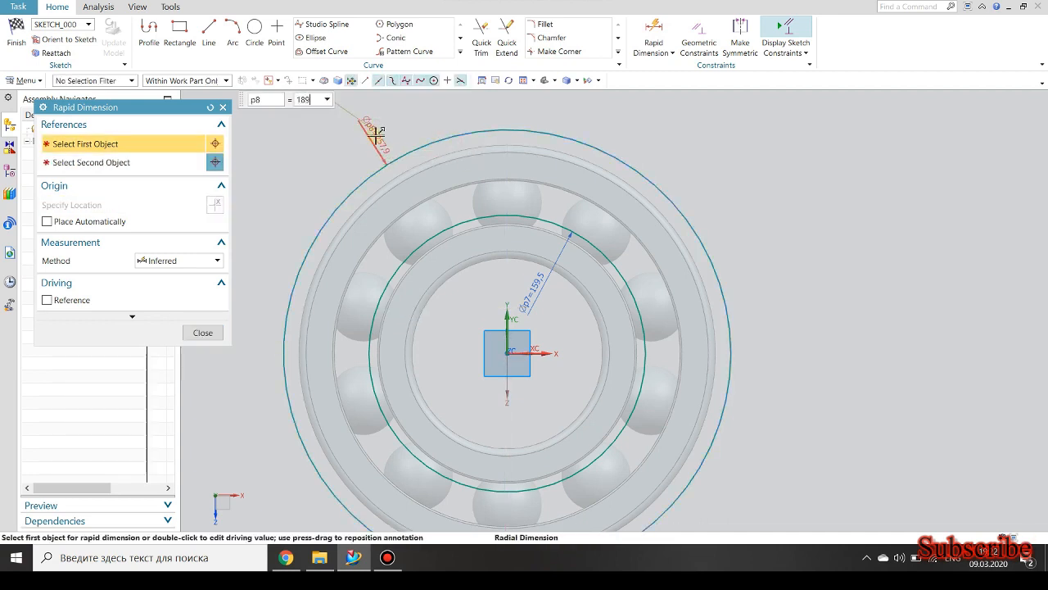
pyautogui.press('Return')
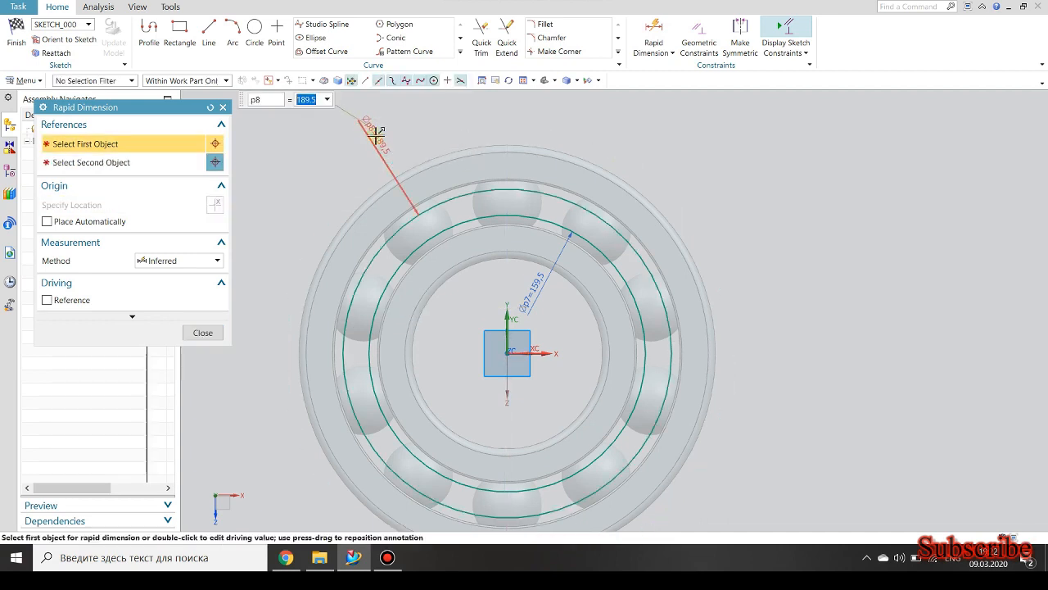
pyautogui.click(222, 107)
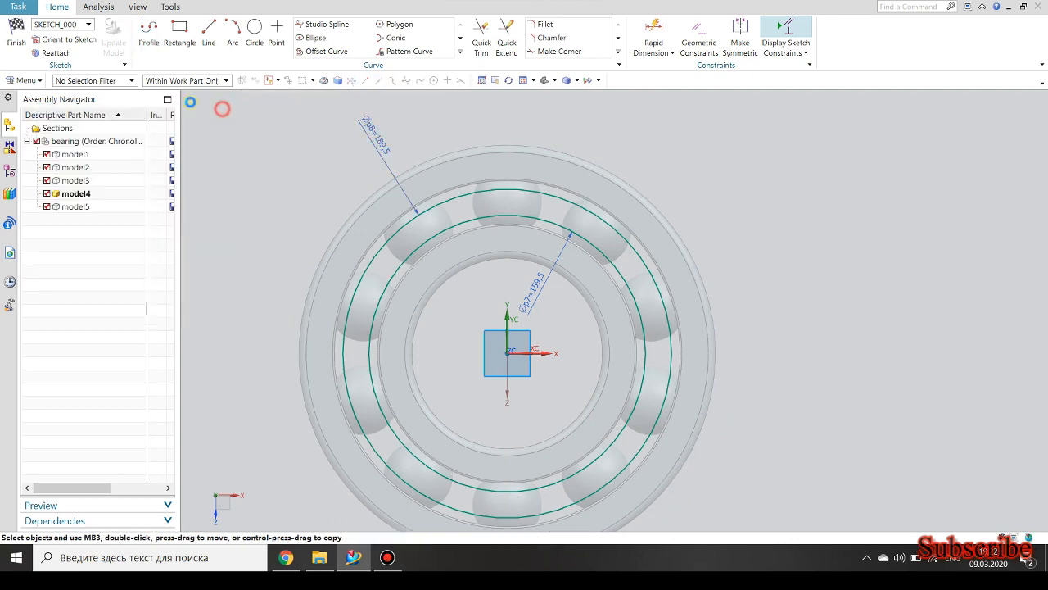
# Finish the sketch and extrude the two circles from 0 to 23 mm as a solid ring with no Boolean.
pyautogui.click(18, 41)
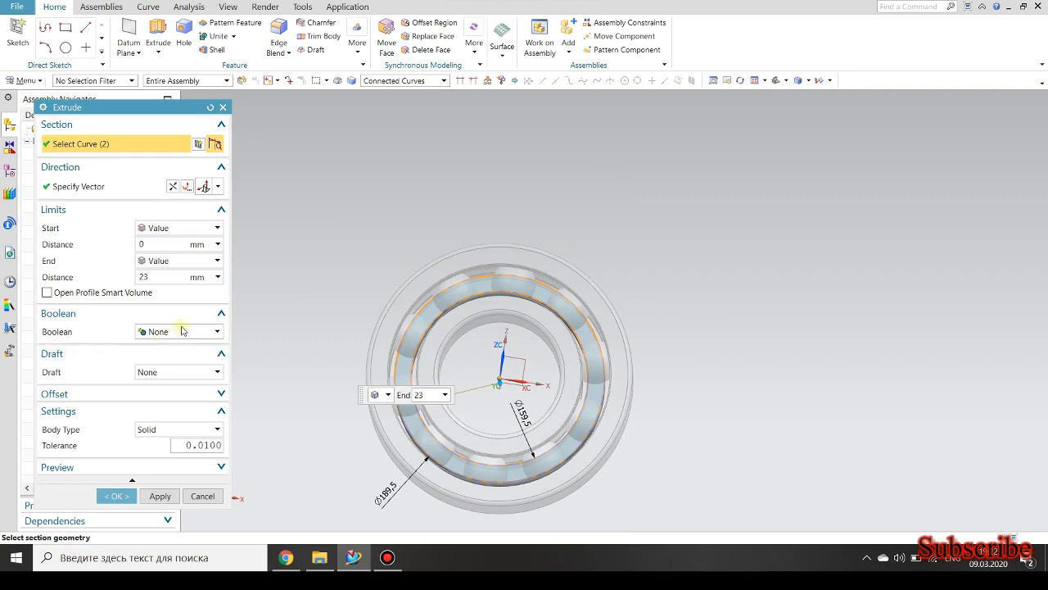
pyautogui.moveTo(334, 268); pyautogui.dragTo(377, 241, button='middle')
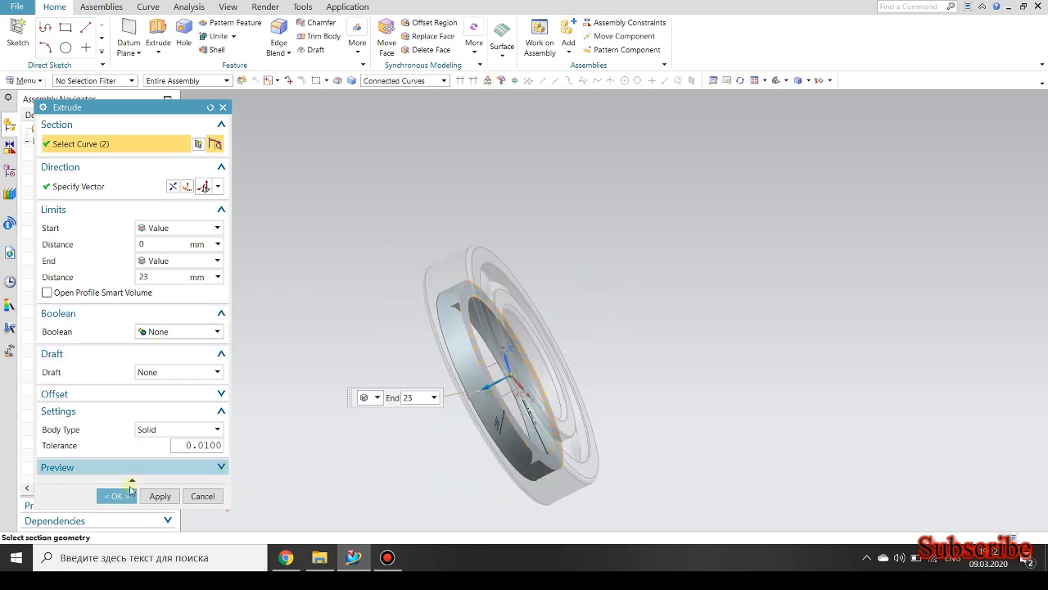
pyautogui.click(117, 496)
# Start a Revolve with its section sketch placed on the flat front face of the extruded ring.
pyautogui.scroll(-3, 456, 305)
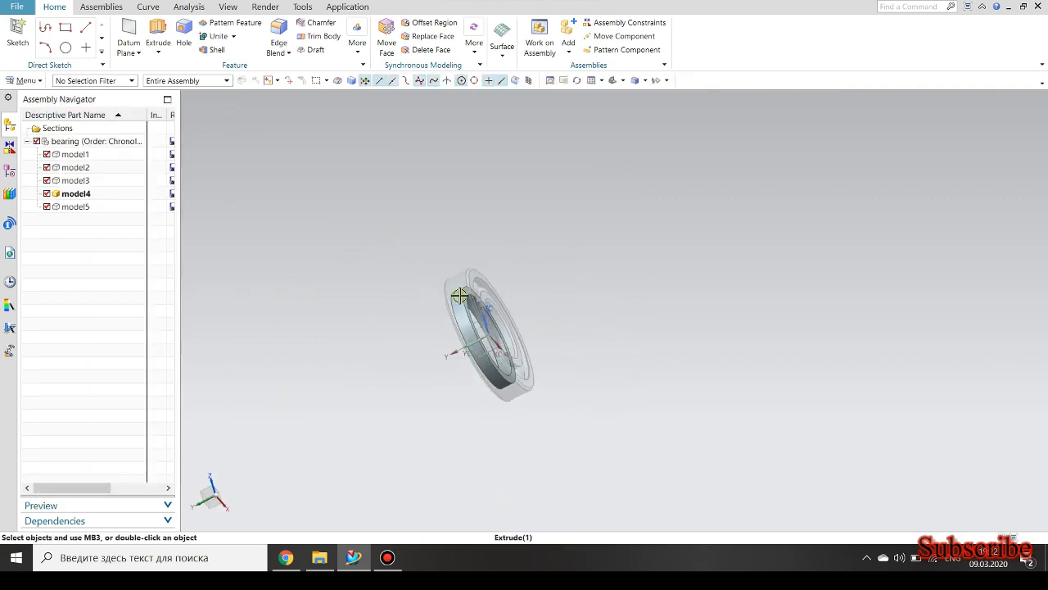
pyautogui.scroll(2, 455, 293)
pyautogui.moveTo(456, 293); pyautogui.dragTo(345, 153, button='middle')
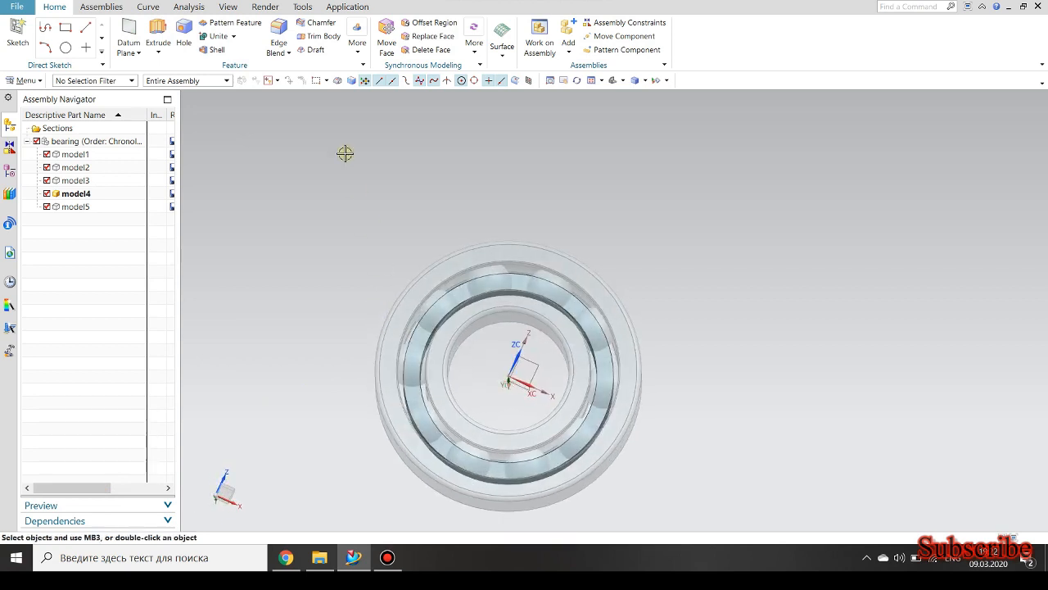
pyautogui.click(153, 55)
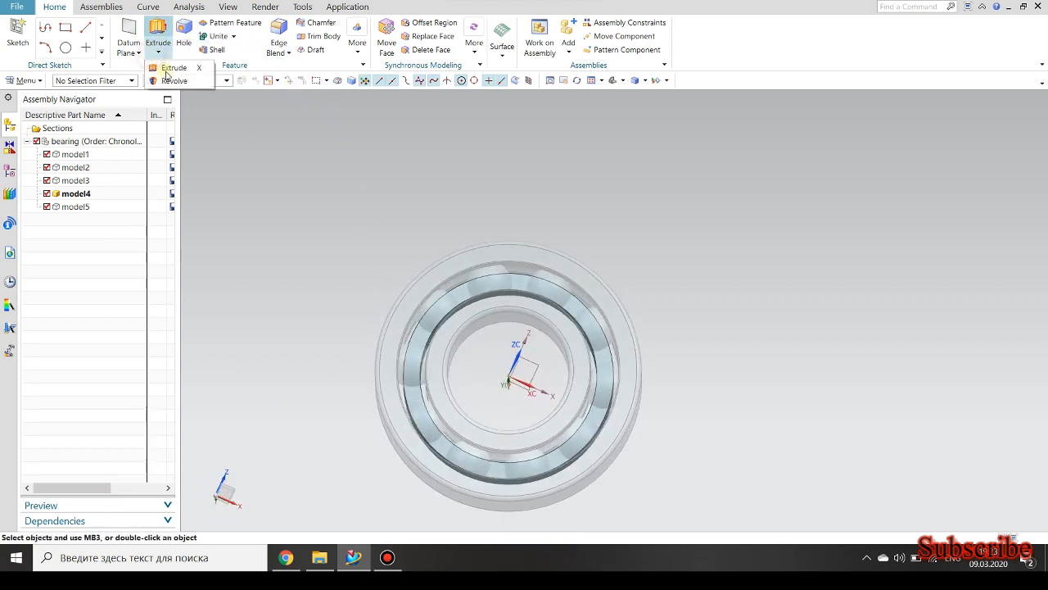
pyautogui.click(168, 77)
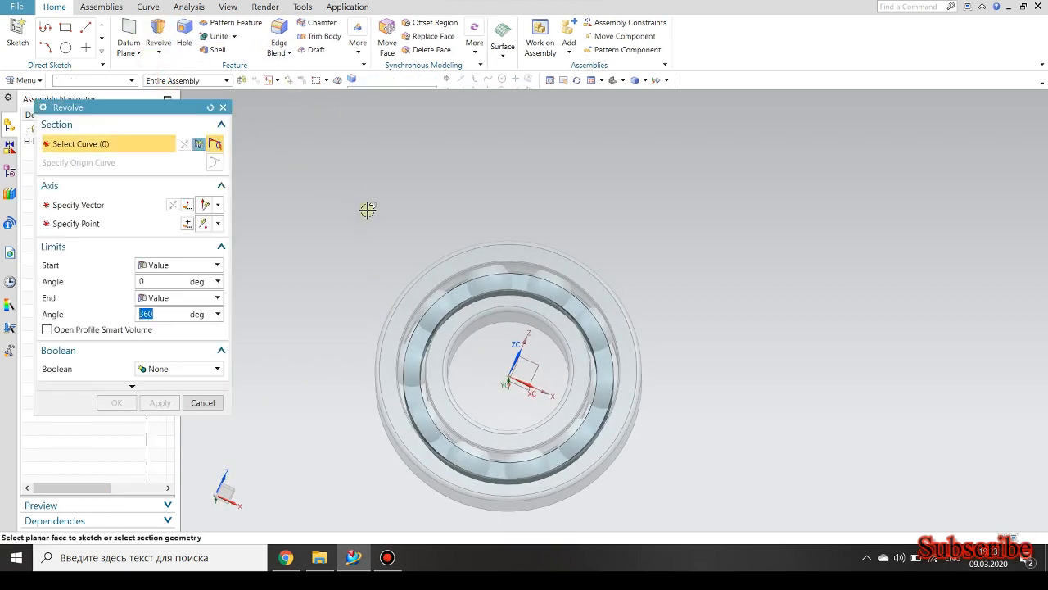
pyautogui.click(212, 145)
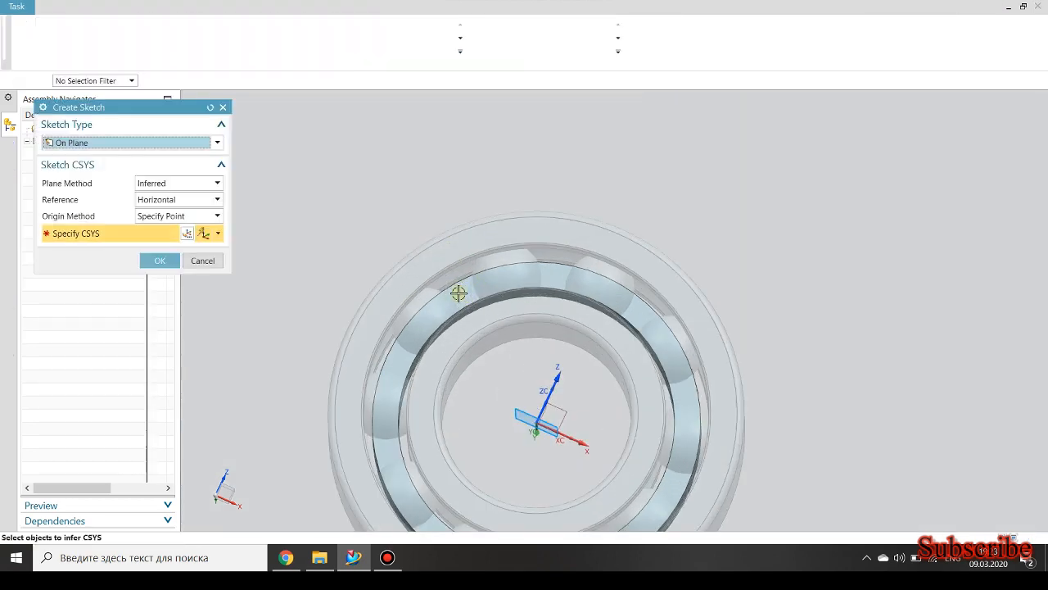
pyautogui.click(459, 292)
pyautogui.click(163, 260)
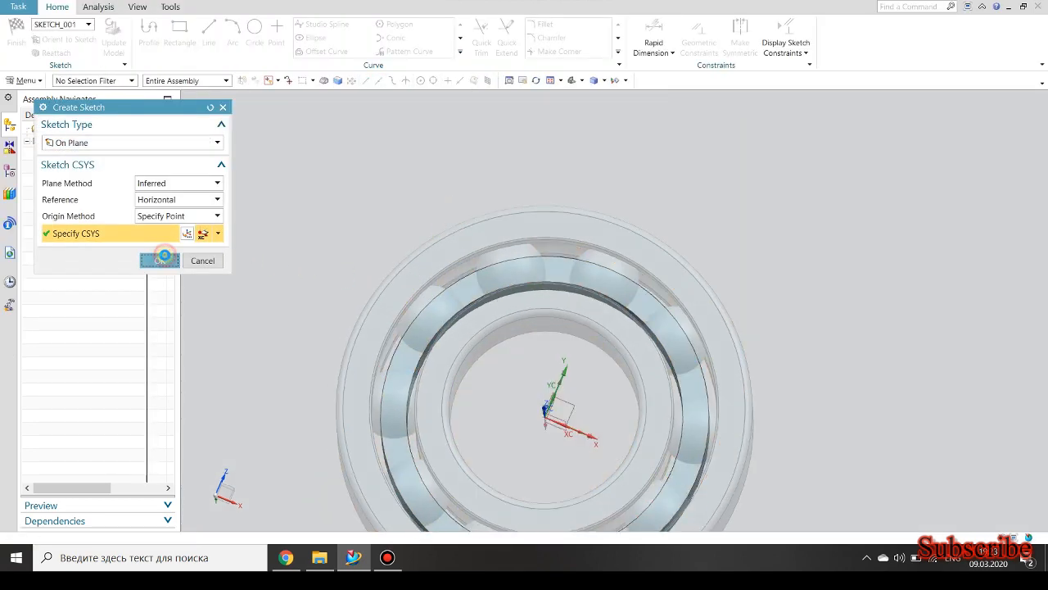
# Sketch a circle centred on the origin within the ring's face and dimension its diameter to 174.5 mm.
pyautogui.scroll(2, 675, 135)
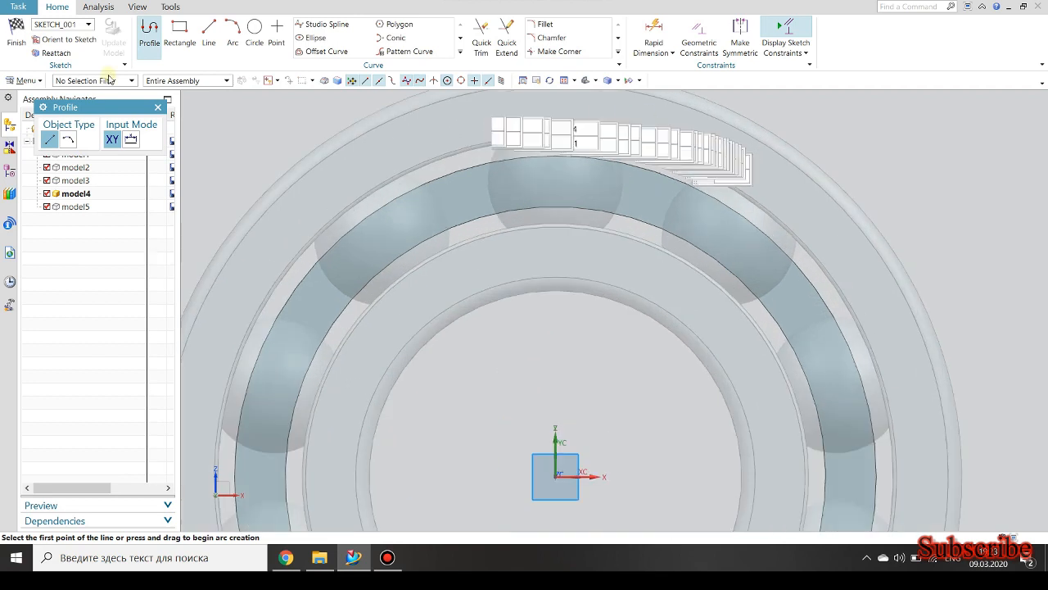
pyautogui.click(257, 34)
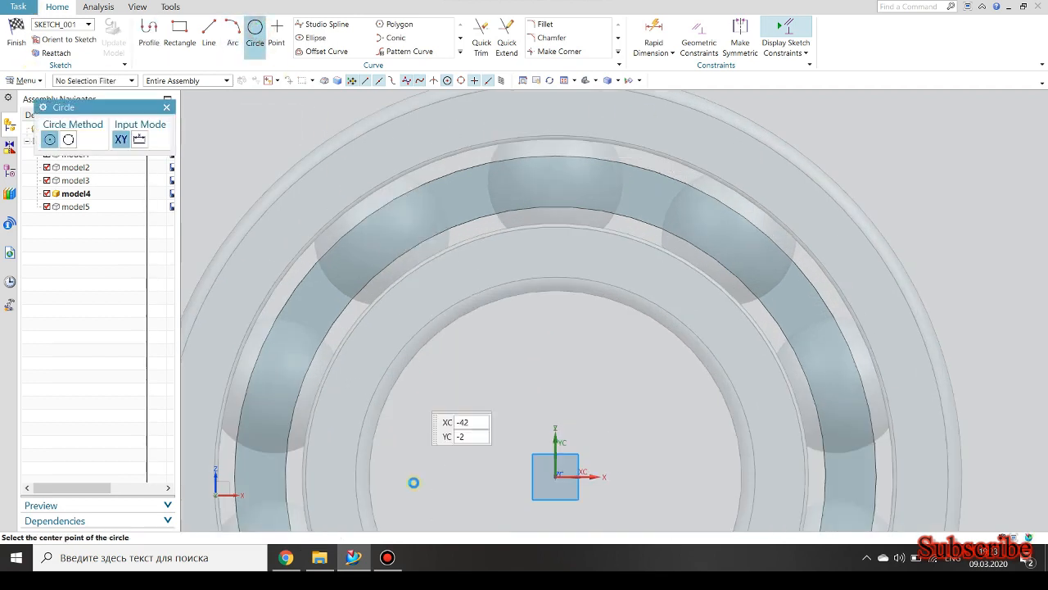
pyautogui.click(554, 476)
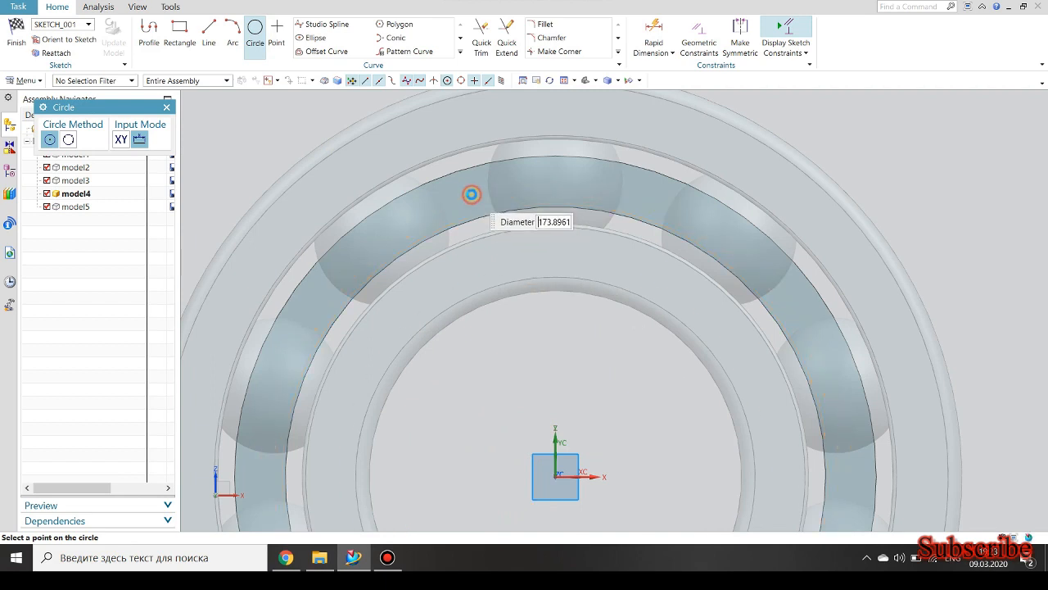
pyautogui.click(472, 195)
pyautogui.press('Escape')
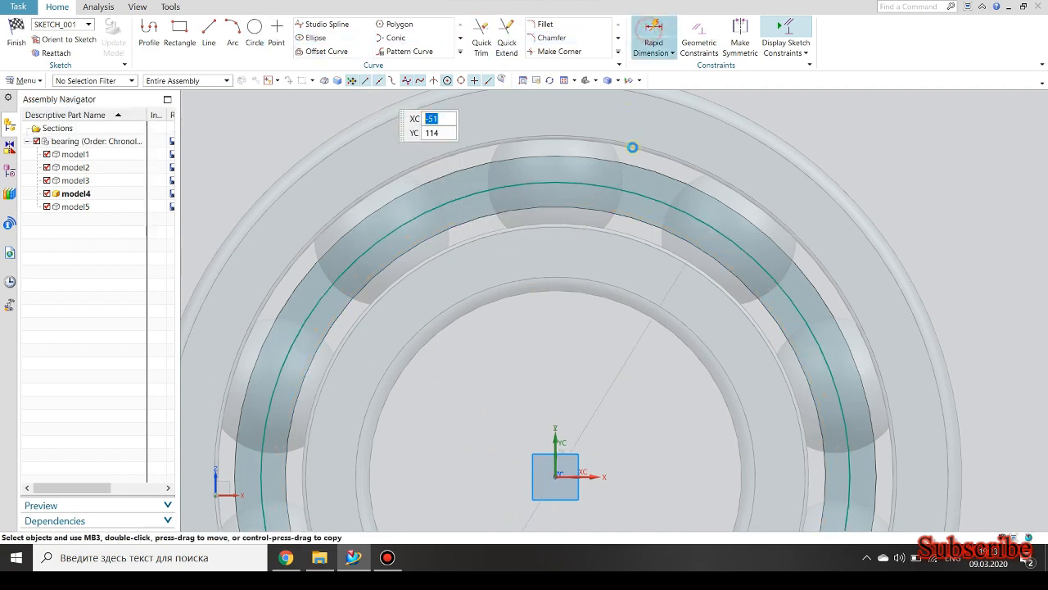
pyautogui.click(636, 193)
pyautogui.click(697, 136)
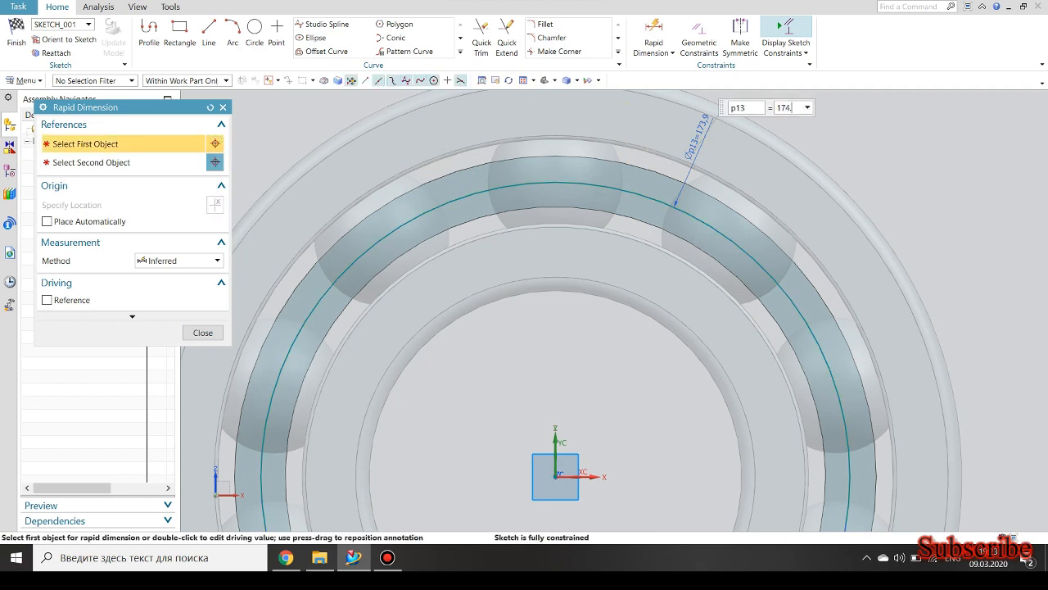
pyautogui.press('Return')
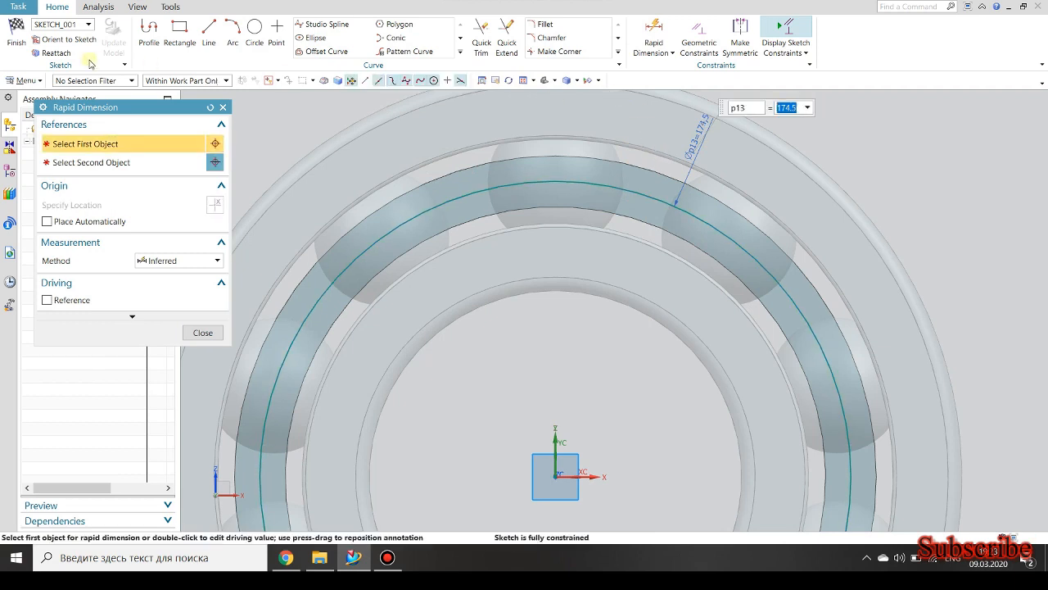
# Draw a vertical line about 151 mm long upward from the origin and trim the part above the 174.5 mm circle.
pyautogui.click(211, 31)
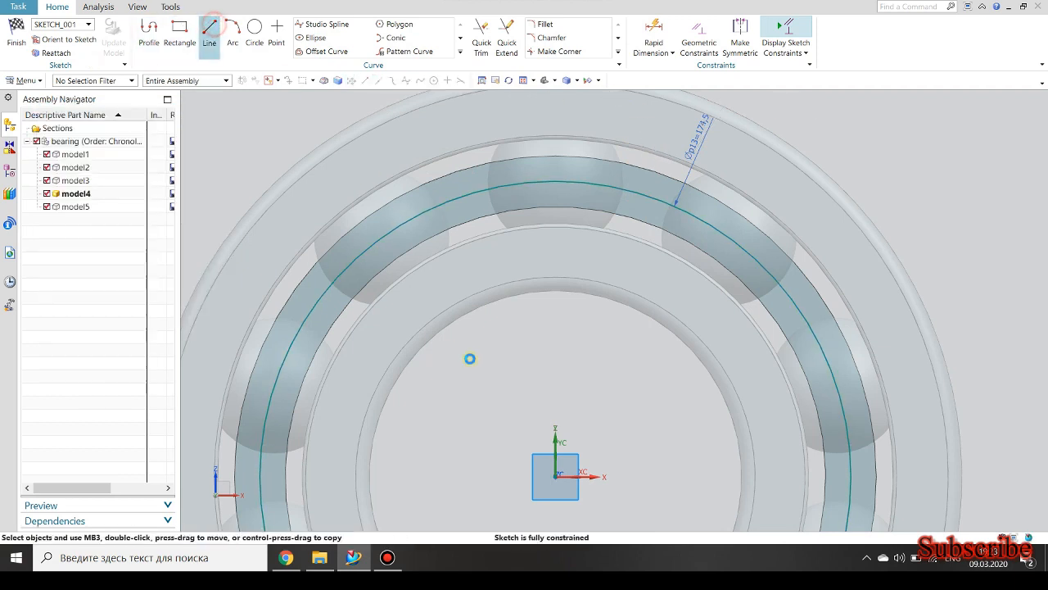
pyautogui.click(555, 474)
pyautogui.scroll(-3, 543, 473)
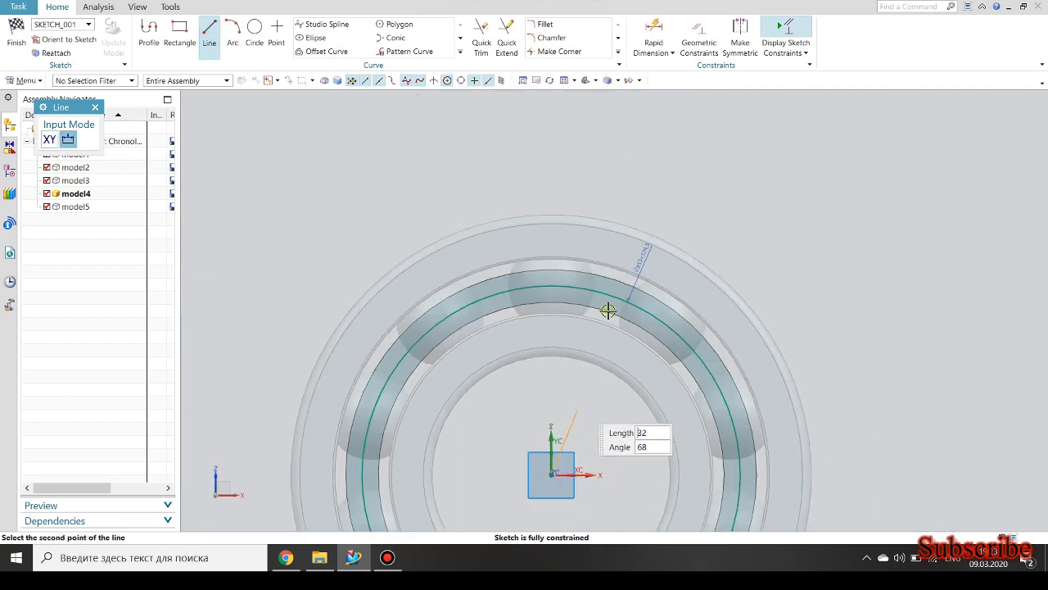
pyautogui.click(552, 145)
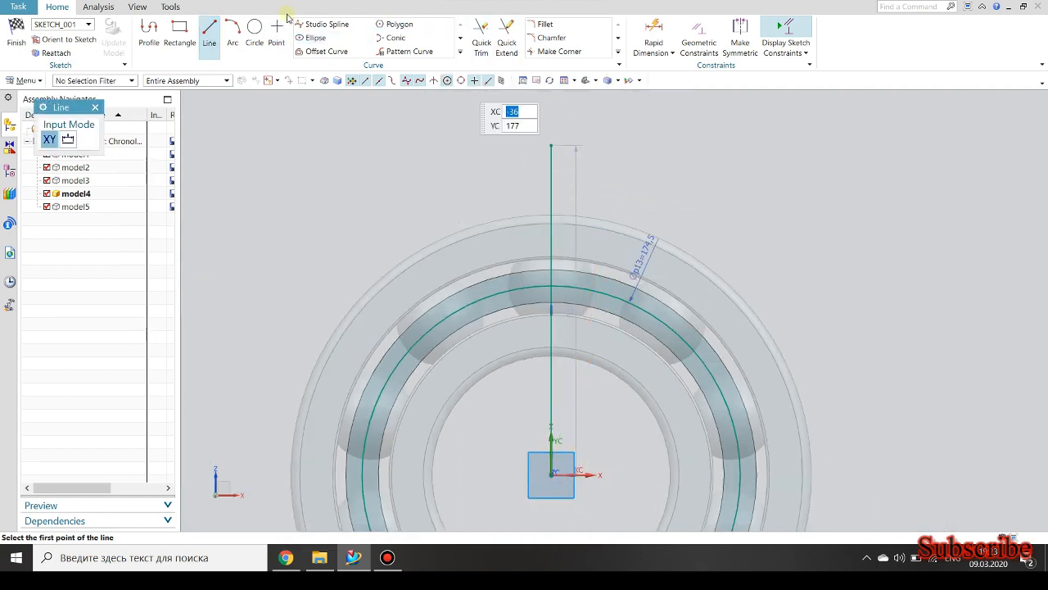
pyautogui.click(478, 38)
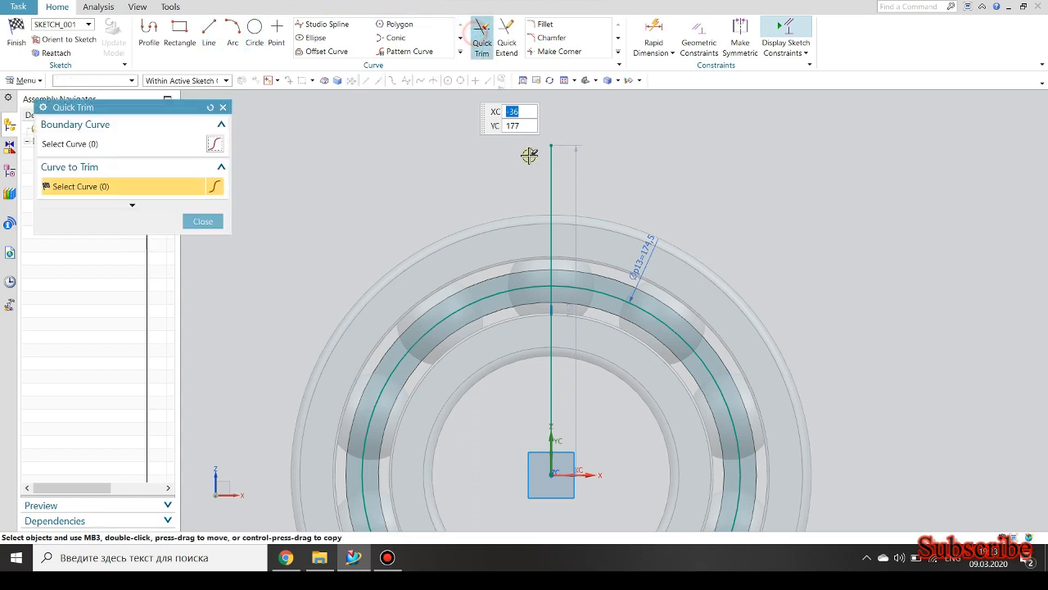
# Sketch a circle centred on the vertical line's upper endpoint and dimension its diameter to 40 mm.
pyautogui.click(259, 32)
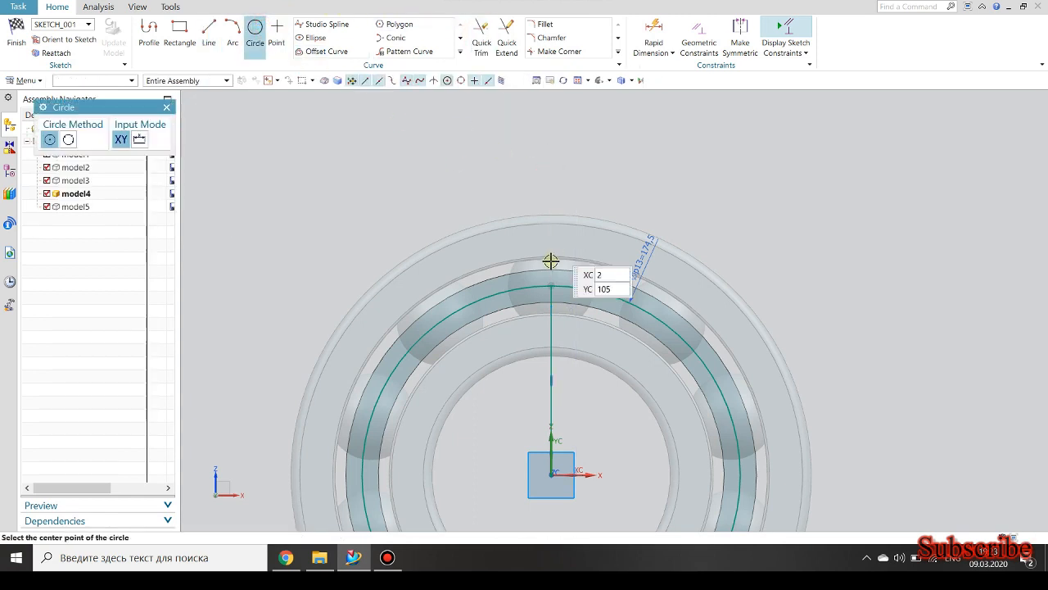
pyautogui.click(554, 285)
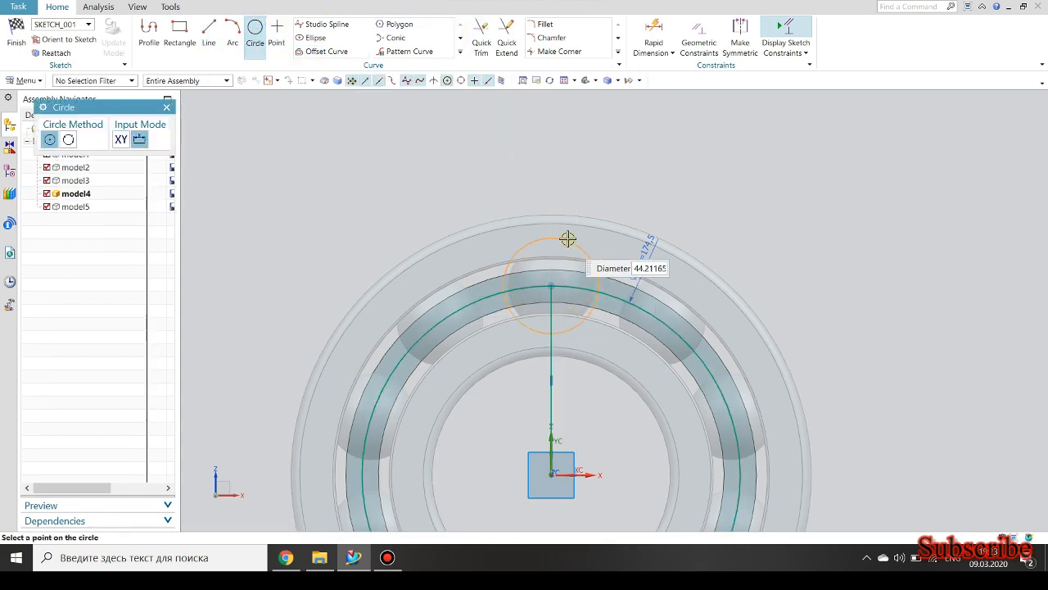
pyautogui.click(565, 238)
pyautogui.press('Escape')
pyautogui.press('d')
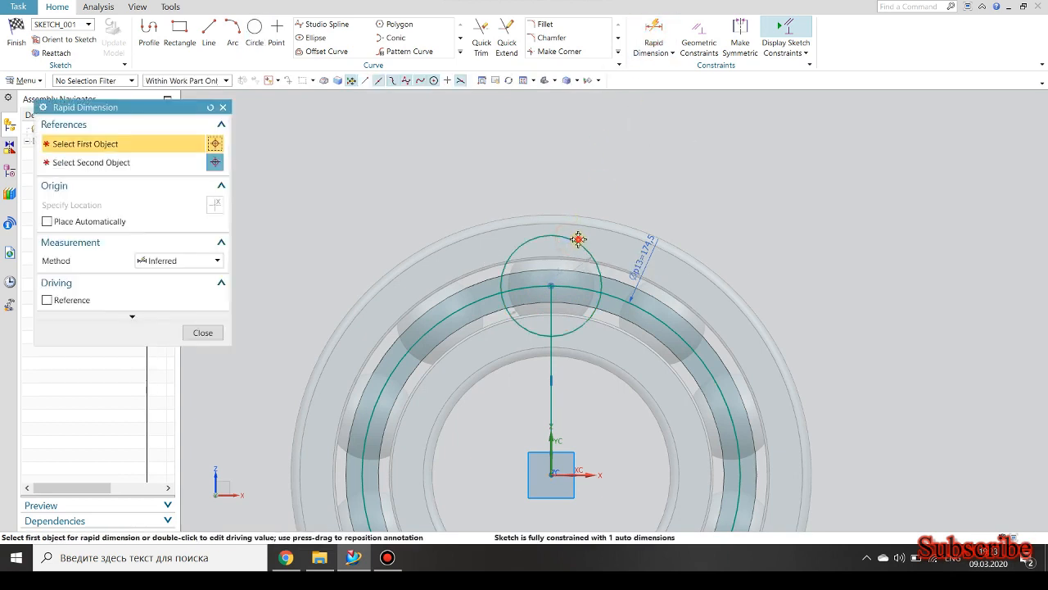
pyautogui.click(573, 237)
pyautogui.click(556, 190)
pyautogui.write('40')
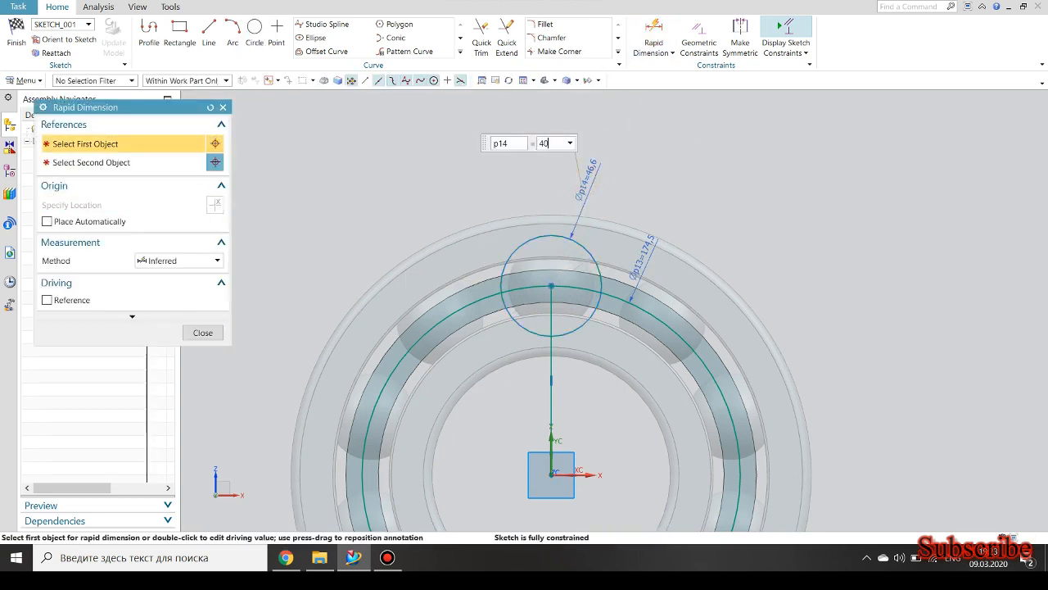
pyautogui.press('Return')
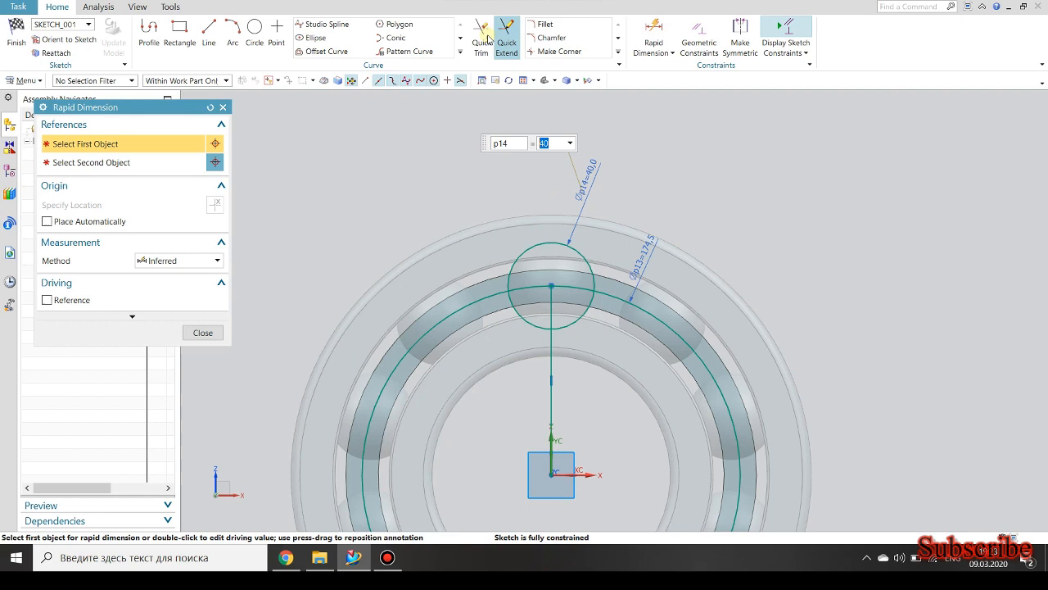
# Remove the 174.5 mm circle, extend the vertical line across the 40 mm circle, trim to a half-circle profile and finish the sketch.
pyautogui.click(481, 37)
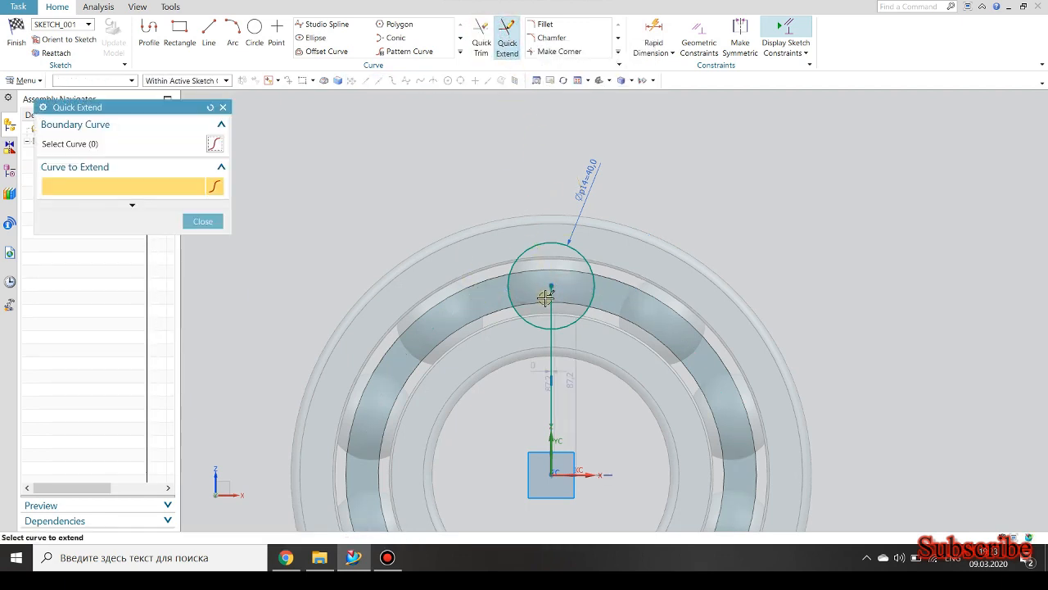
pyautogui.click(546, 283)
pyautogui.click(483, 37)
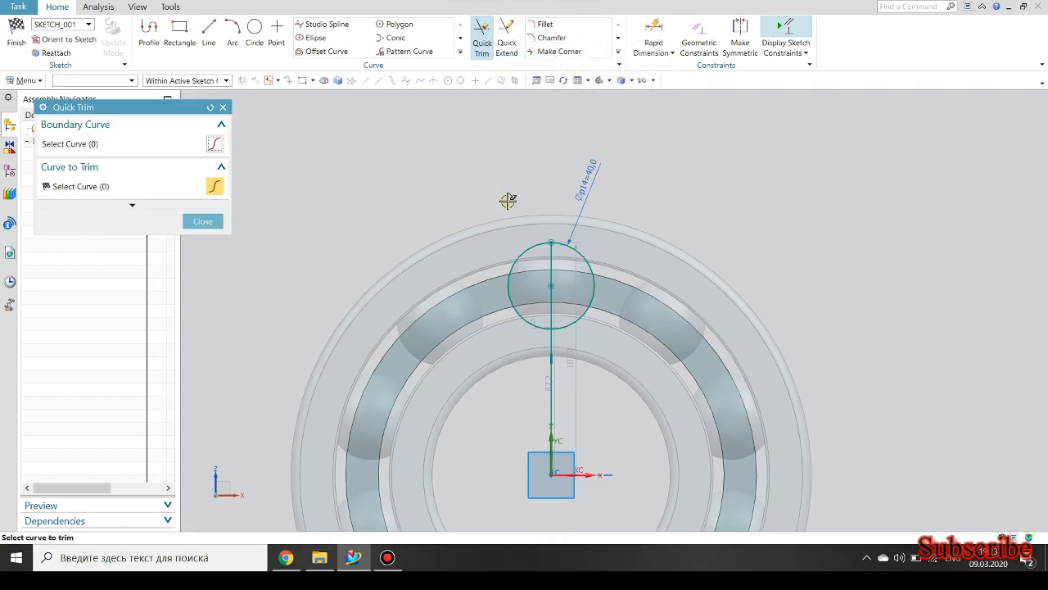
pyautogui.click(17, 35)
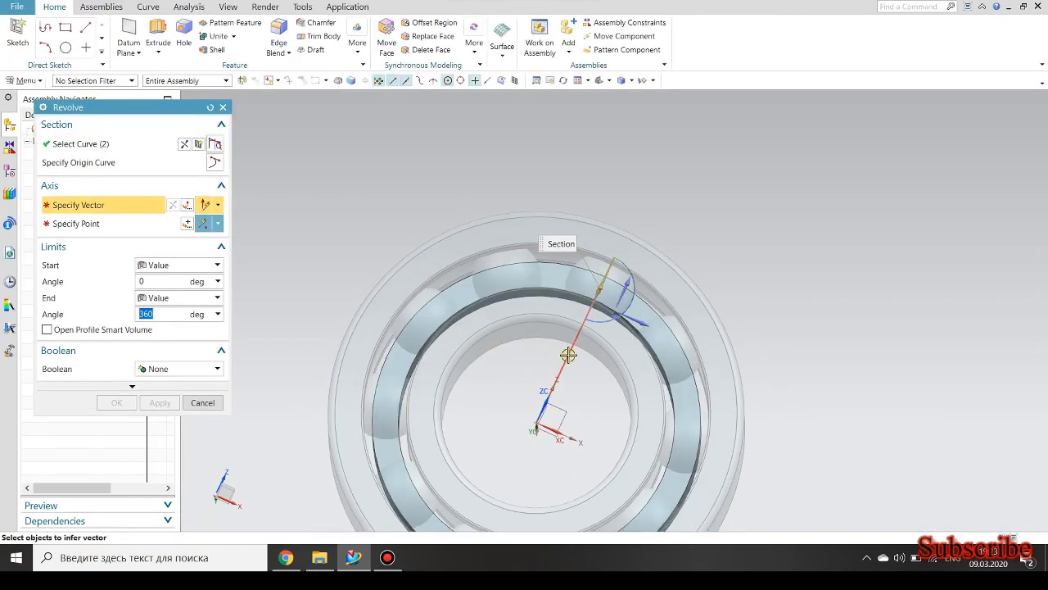
# Revolve the half-circle profile 360° about the vertical line and subtract it from the ring to cut a ball pocket.
pyautogui.click(567, 354)
pyautogui.click(177, 370)
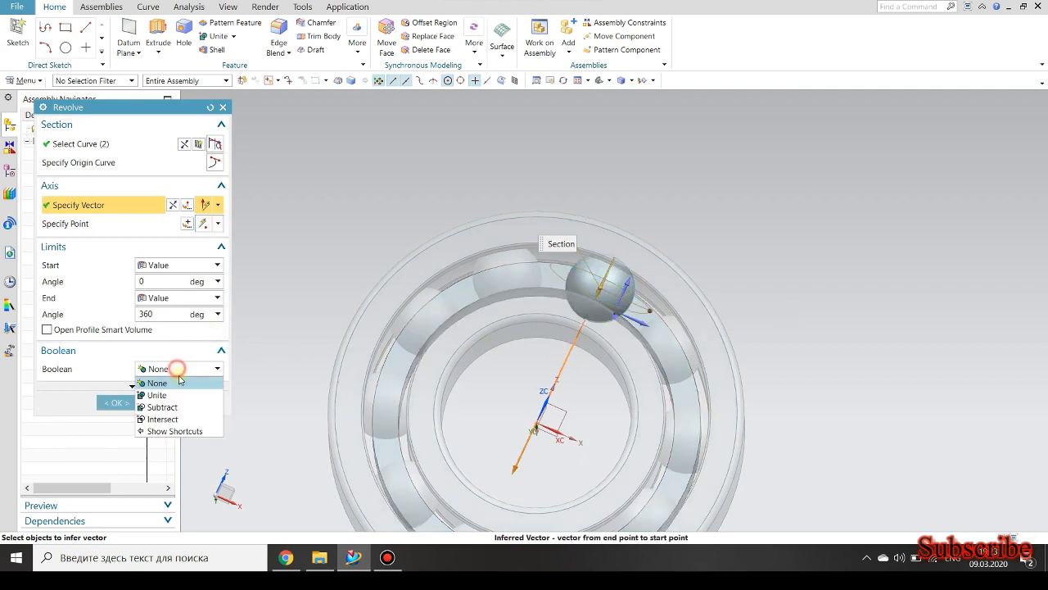
pyautogui.click(163, 407)
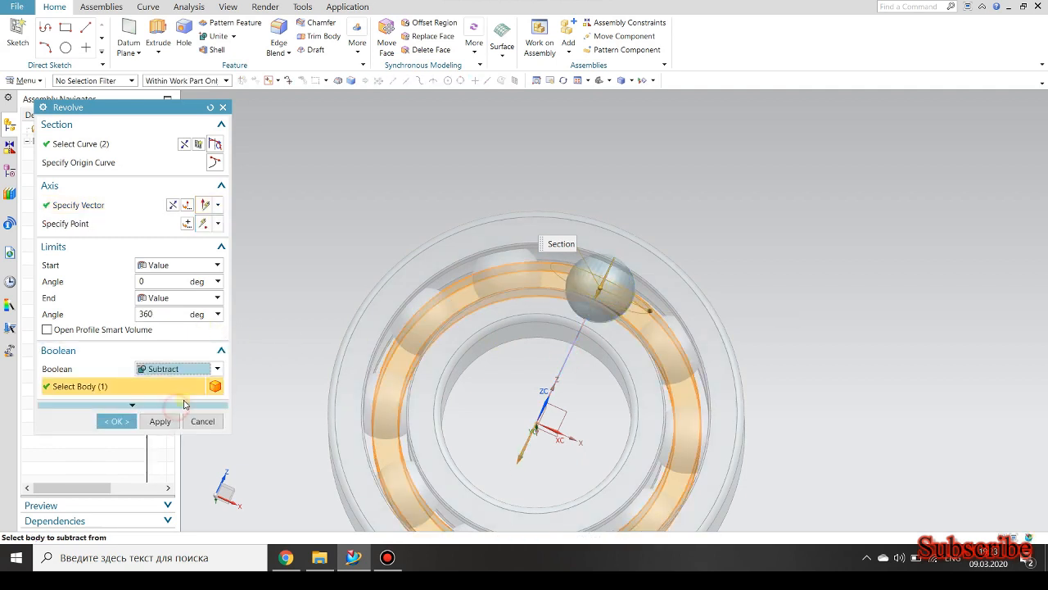
pyautogui.click(117, 422)
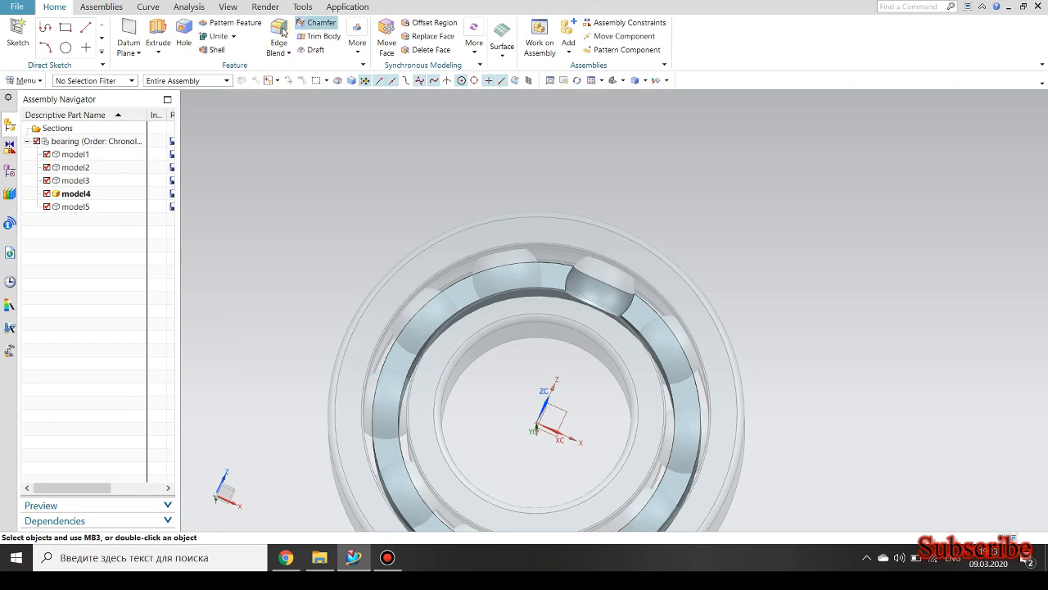
# Blend the two edges where the ball pocket meets the ring's flat front face with a 4 mm radius.
pyautogui.scroll(-1, 570, 279)
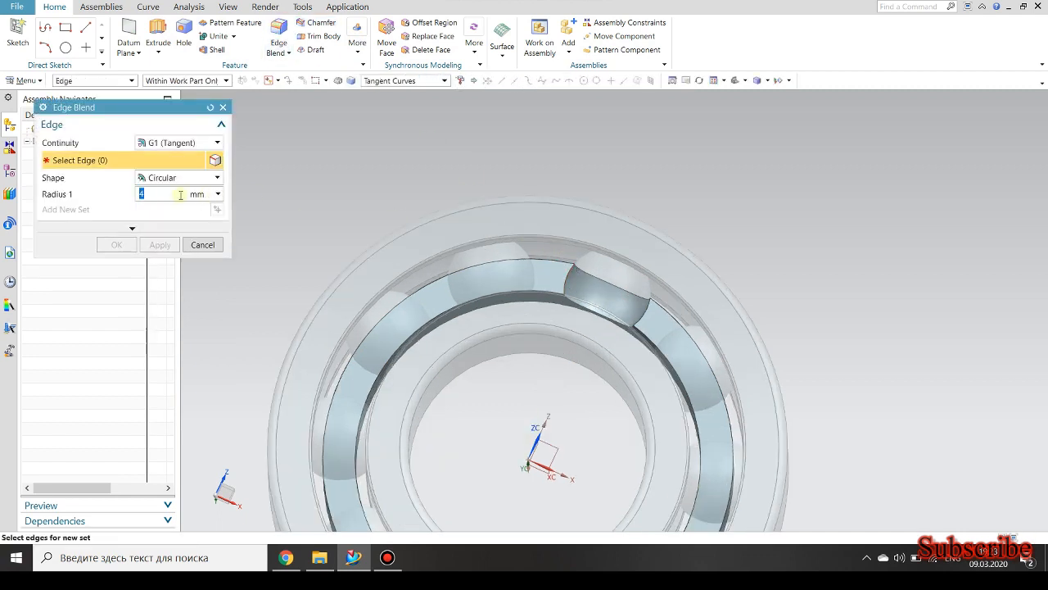
pyautogui.click(560, 281)
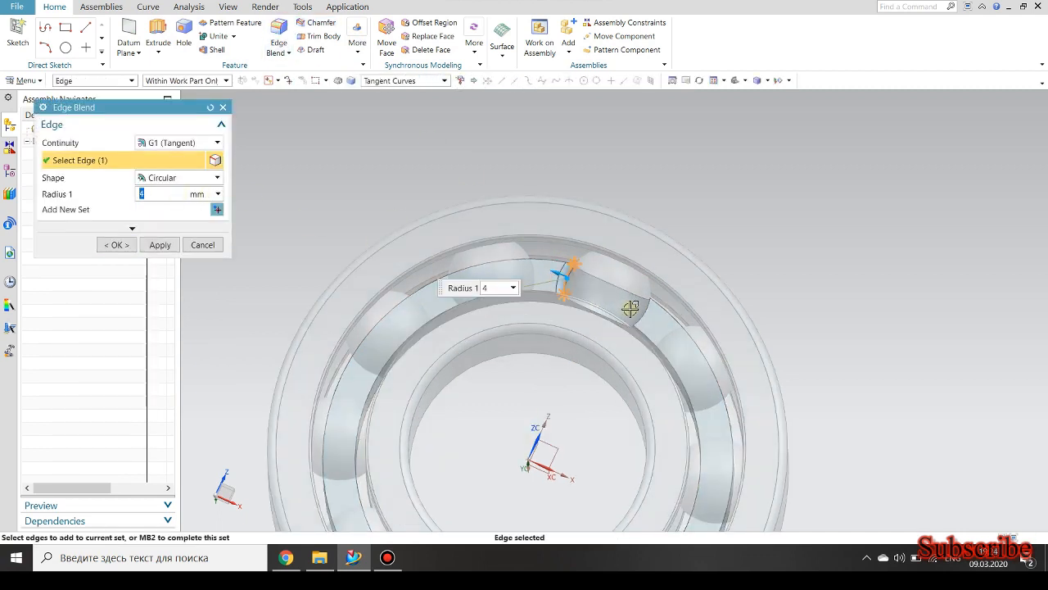
pyautogui.click(116, 245)
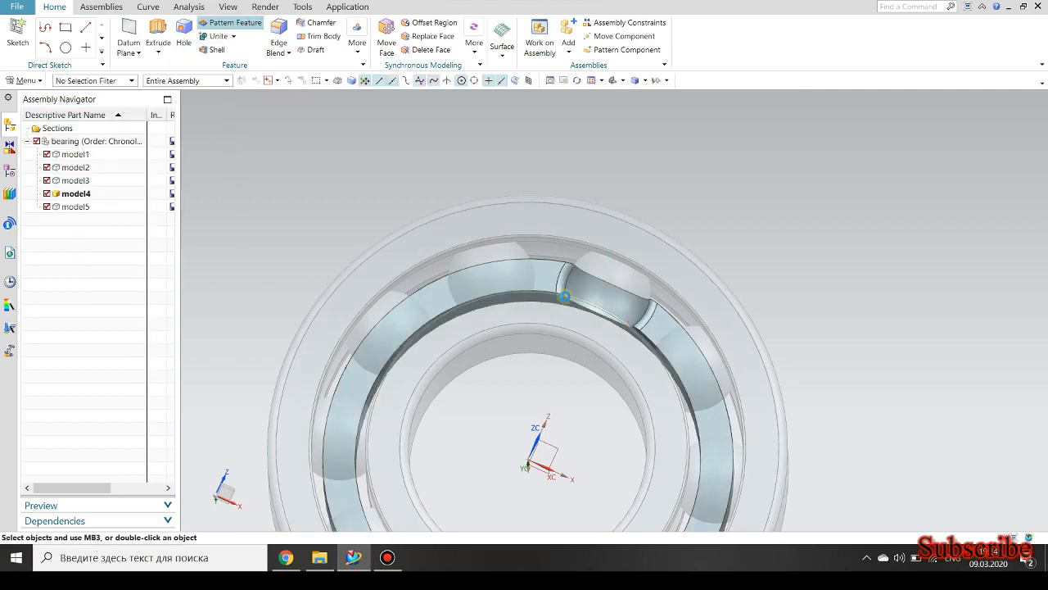
# Pattern the ball pocket and its edge blend circularly about the bearing's central axis with a count of 10 over 360°.
pyautogui.click(569, 286)
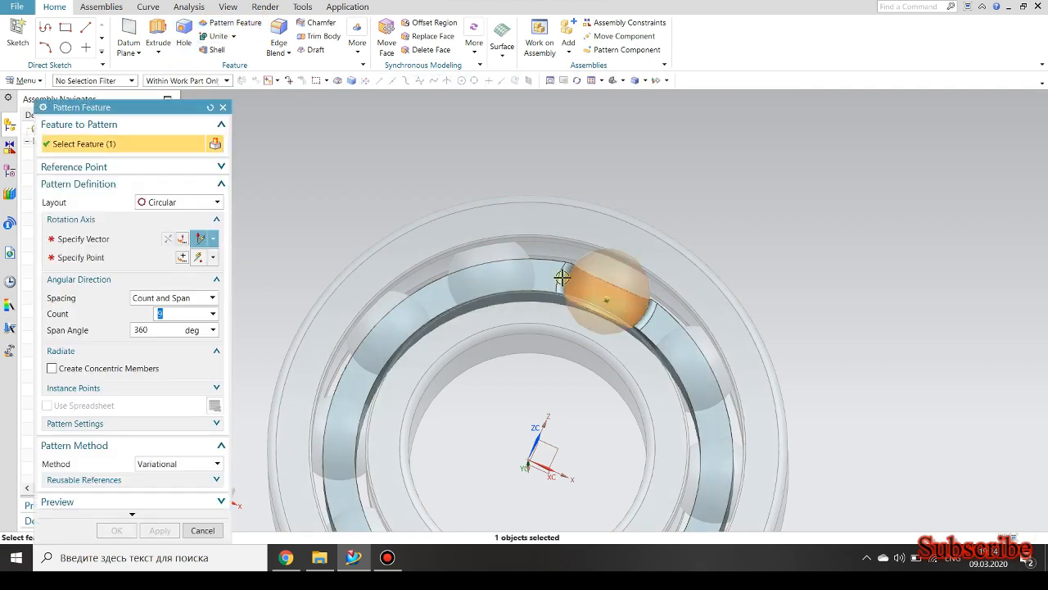
pyautogui.click(105, 238)
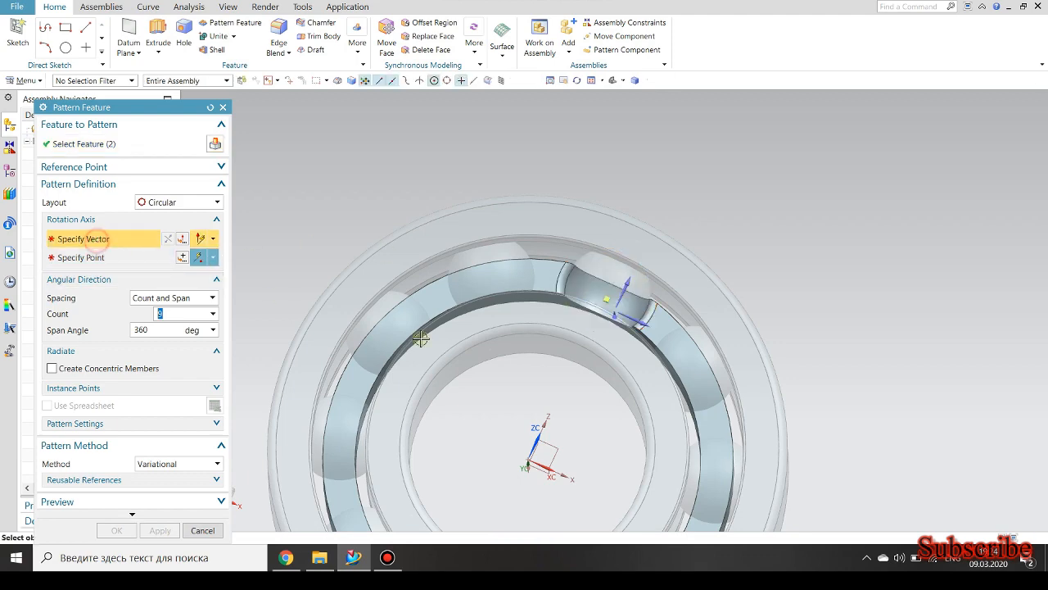
pyautogui.scroll(-3, 568, 355)
pyautogui.moveTo(555, 363); pyautogui.dragTo(576, 339, button='middle')
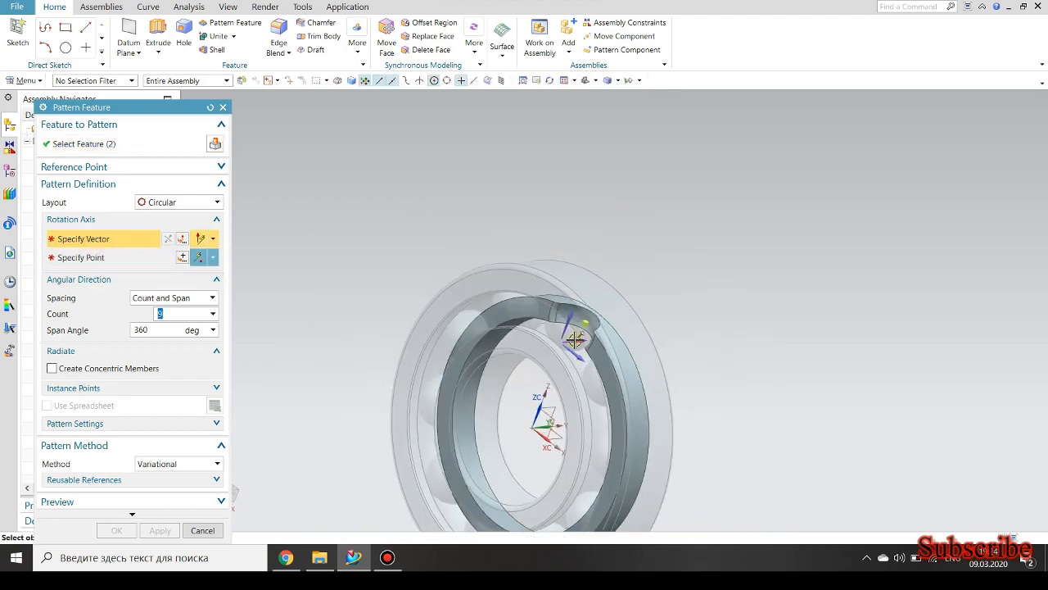
pyautogui.click(575, 338)
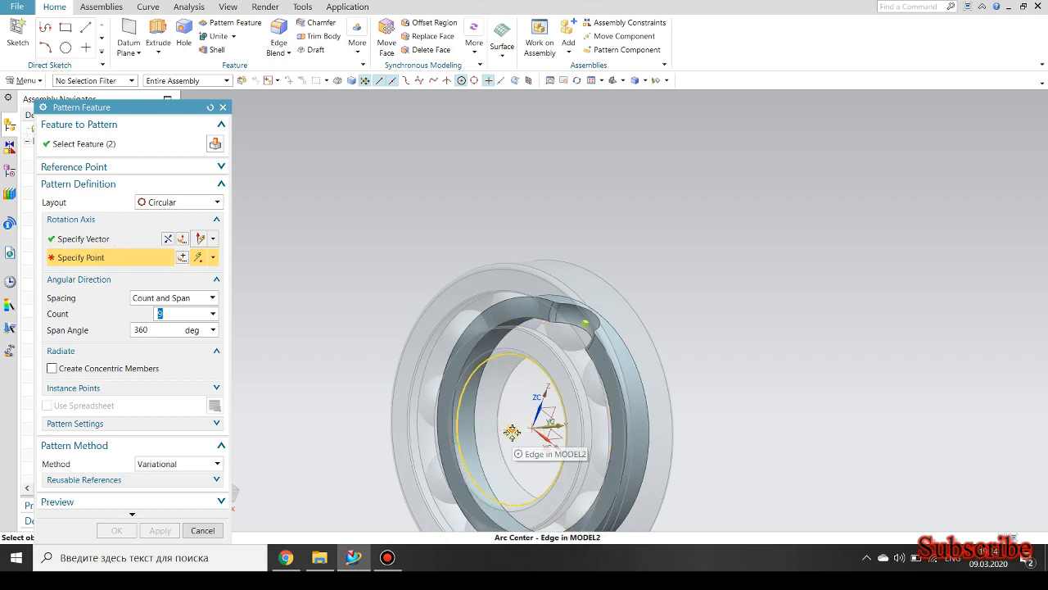
pyautogui.click(512, 431)
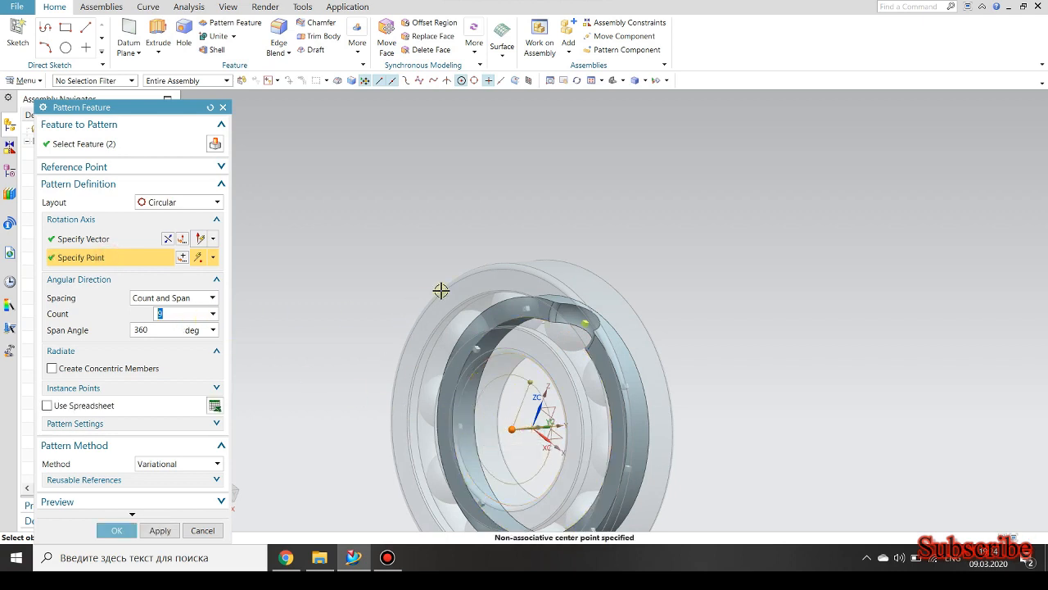
pyautogui.scroll(-4, 417, 299)
pyautogui.scroll(2, 360, 340)
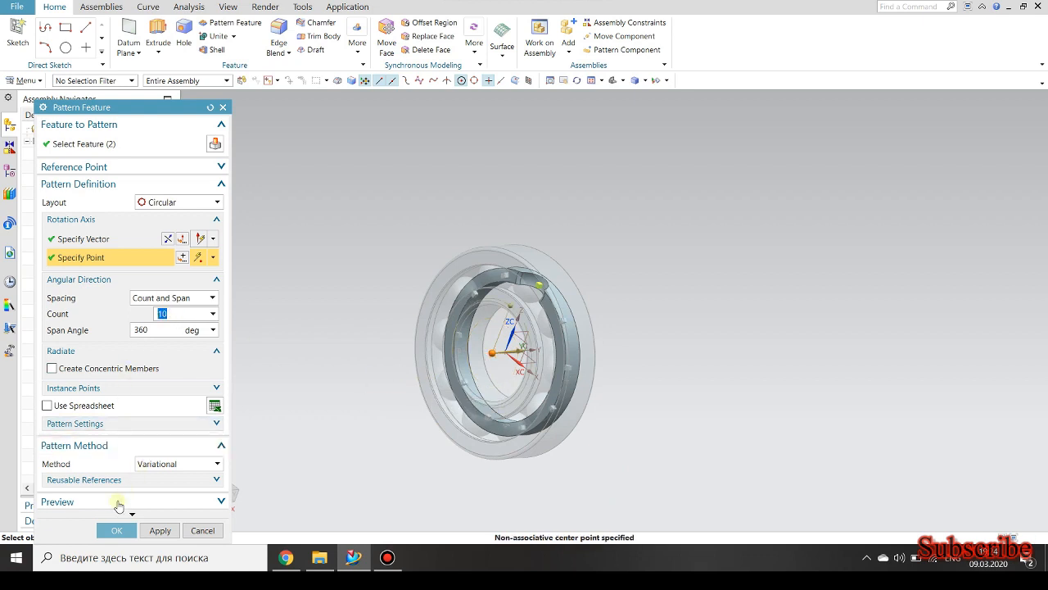
pyautogui.click(116, 530)
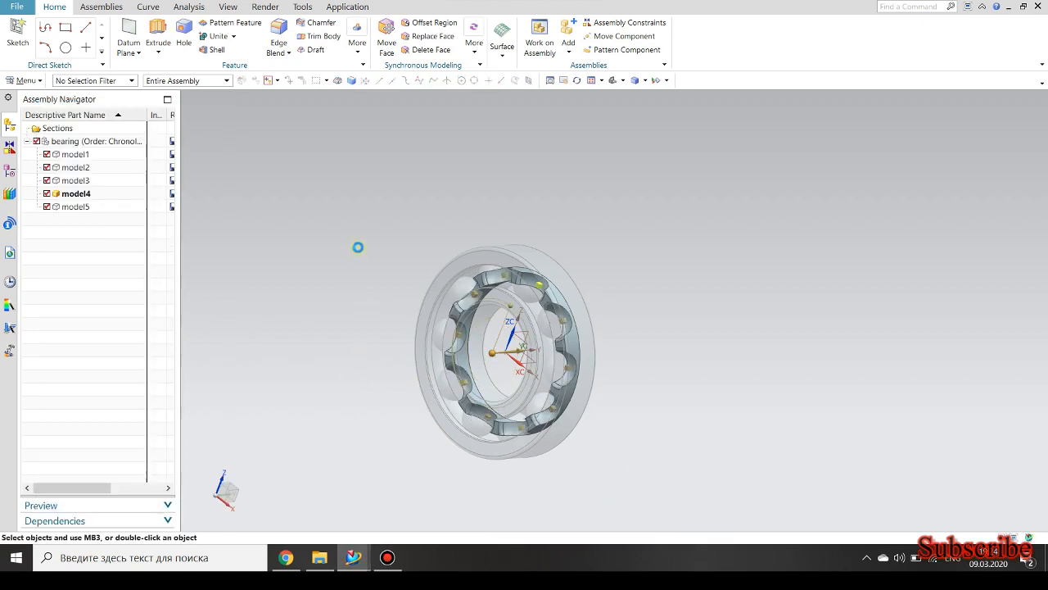
# Shell the cage ring to 3 mm thickness, removing its outer cylindrical, flat back and inner cylindrical faces.
pyautogui.moveTo(346, 241)
pyautogui.mouseDown(button='middle')
pyautogui.moveTo(374, 265)
pyautogui.moveTo(401, 237)
pyautogui.moveTo(352, 273)
pyautogui.moveTo(338, 256)
pyautogui.mouseUp(button='middle')
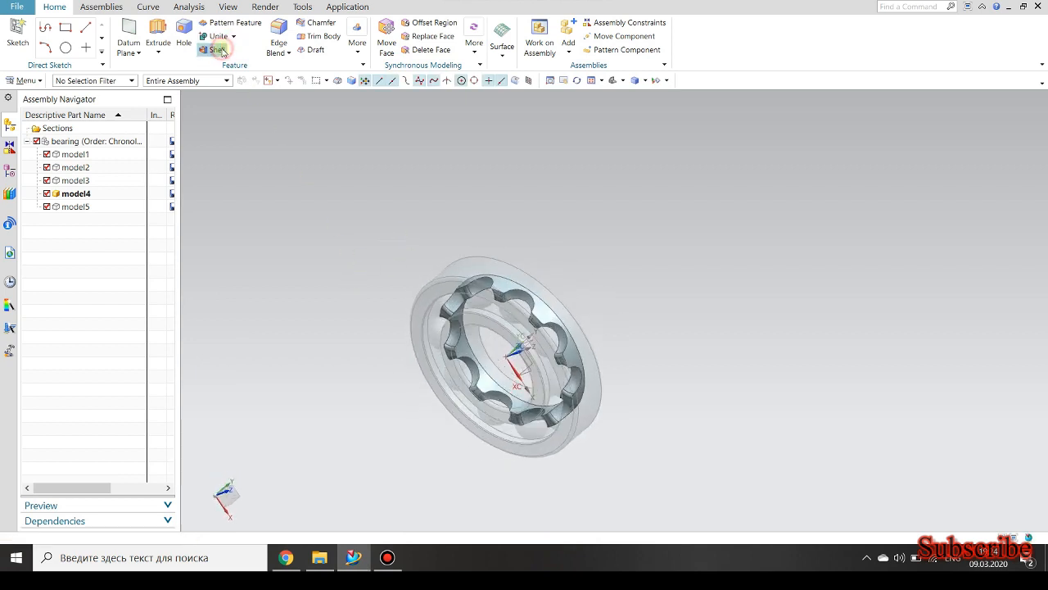
pyautogui.click(216, 50)
pyautogui.scroll(3, 496, 273)
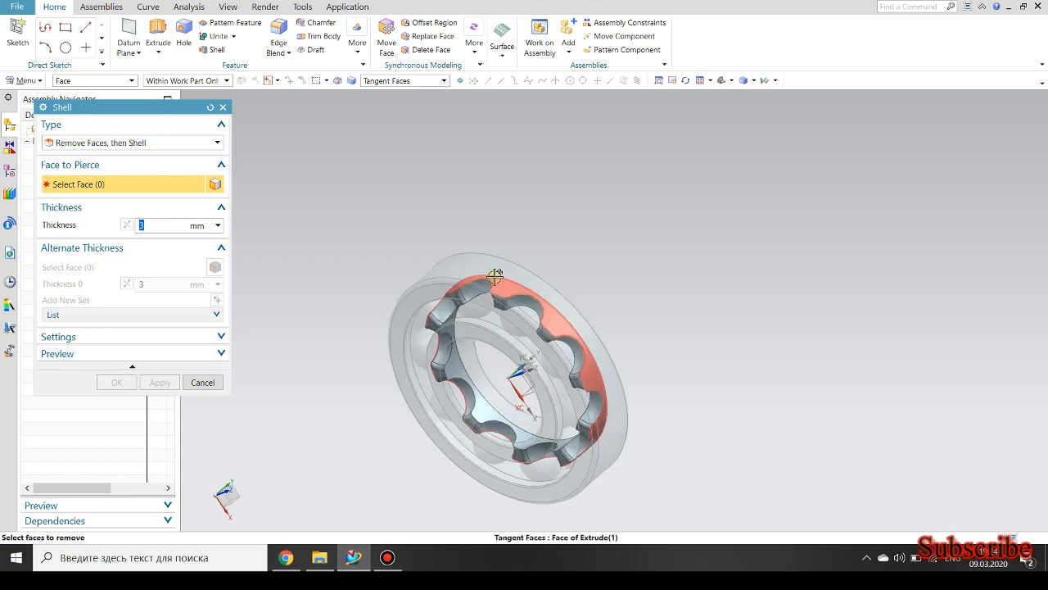
pyautogui.click(499, 284)
pyautogui.moveTo(569, 238); pyautogui.dragTo(352, 323, button='middle')
pyautogui.click(413, 328)
pyautogui.click(429, 373)
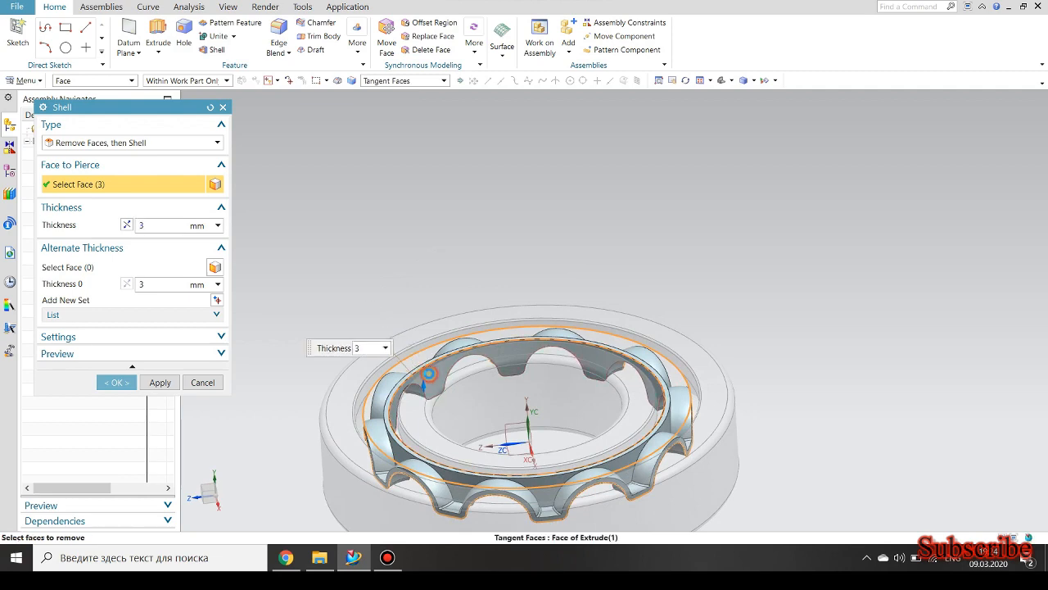
pyautogui.click(116, 381)
# Start an Extrude with its section sketch placed on a flat front face between two ball pockets of the cage.
pyautogui.scroll(3, 379, 278)
pyautogui.scroll(-4, 379, 278)
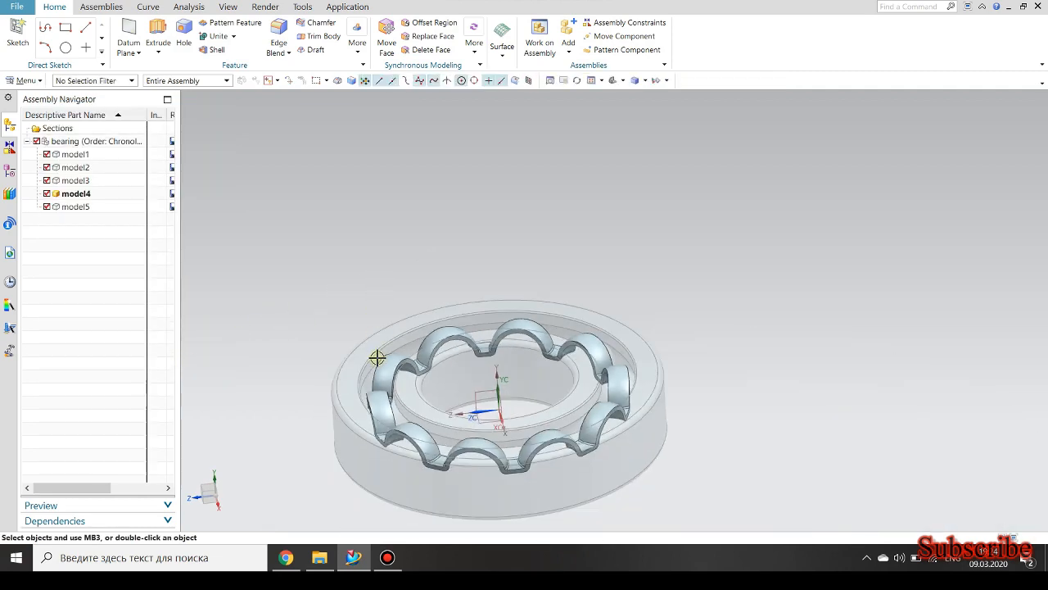
pyautogui.moveTo(377, 358); pyautogui.dragTo(397, 266, button='middle')
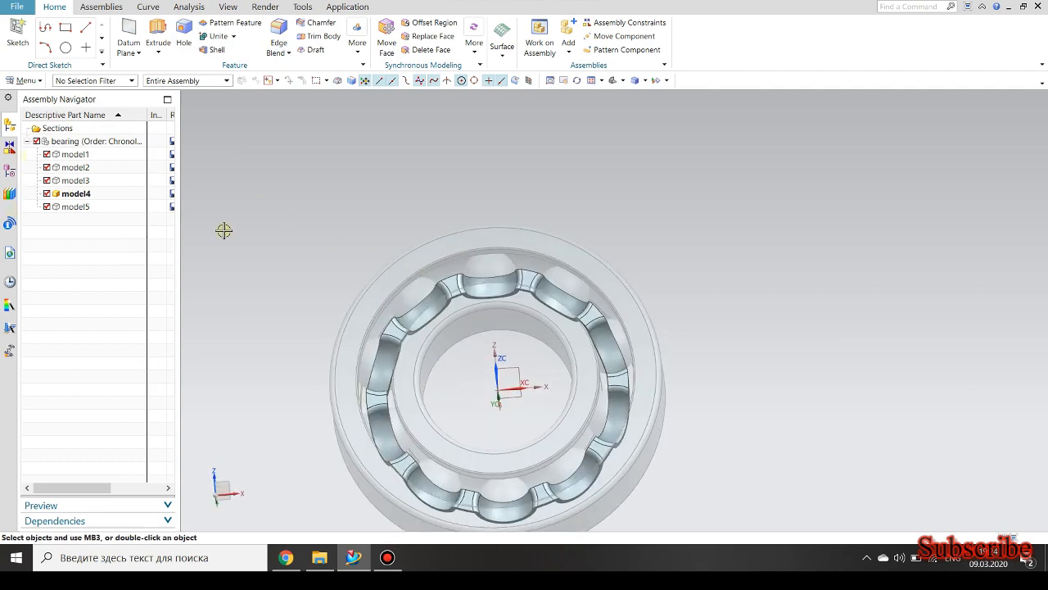
pyautogui.click(160, 32)
pyautogui.scroll(3, 382, 322)
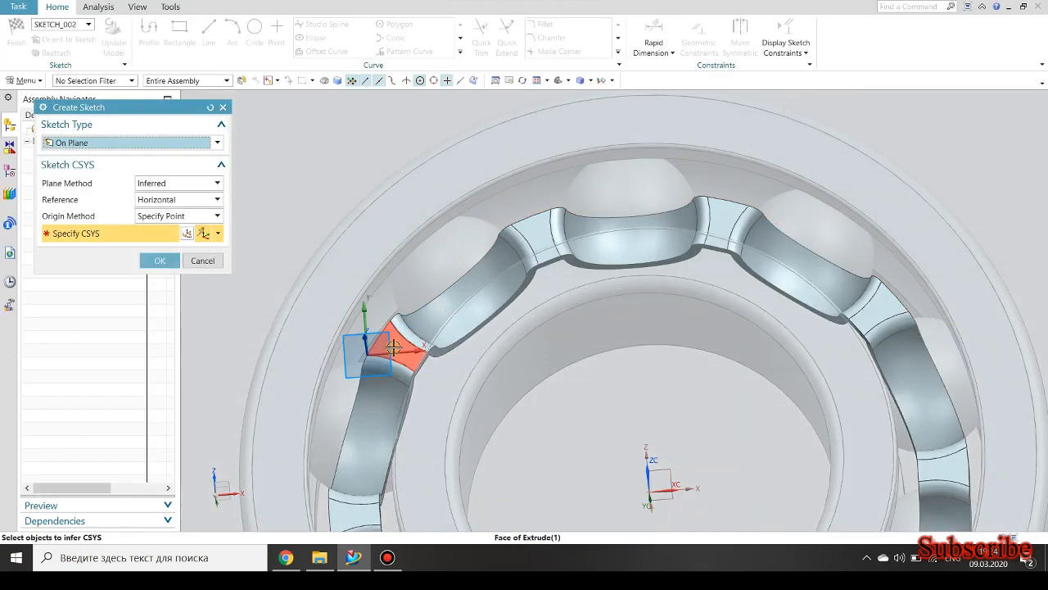
pyautogui.click(158, 259)
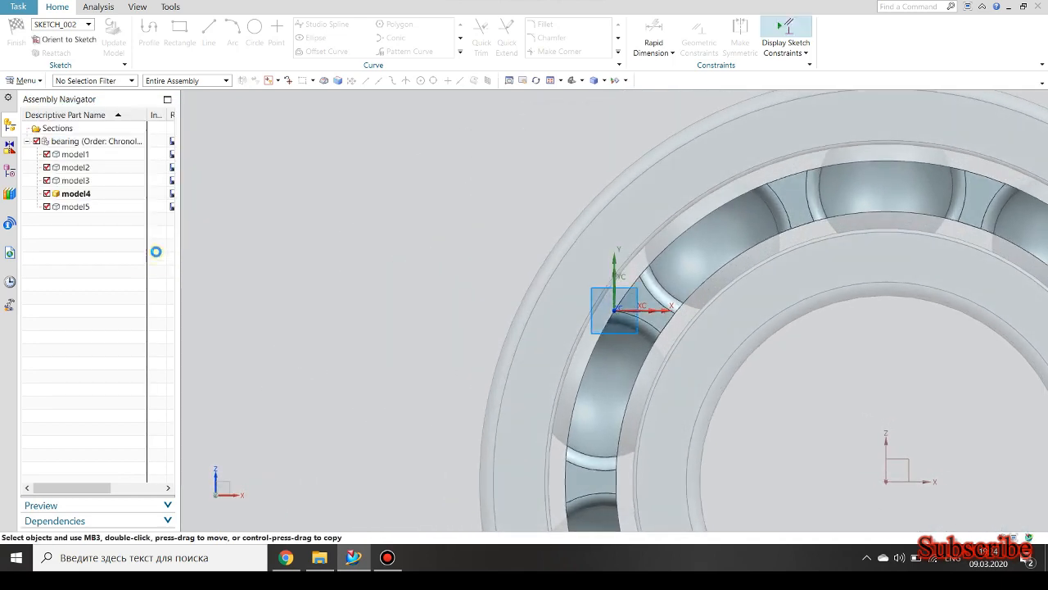
# Sketch a circle about 3.6 mm in diameter on the flat web just left of the cage's top ball pocket.
pyautogui.scroll(-2, 431, 265)
pyautogui.scroll(2, 847, 446)
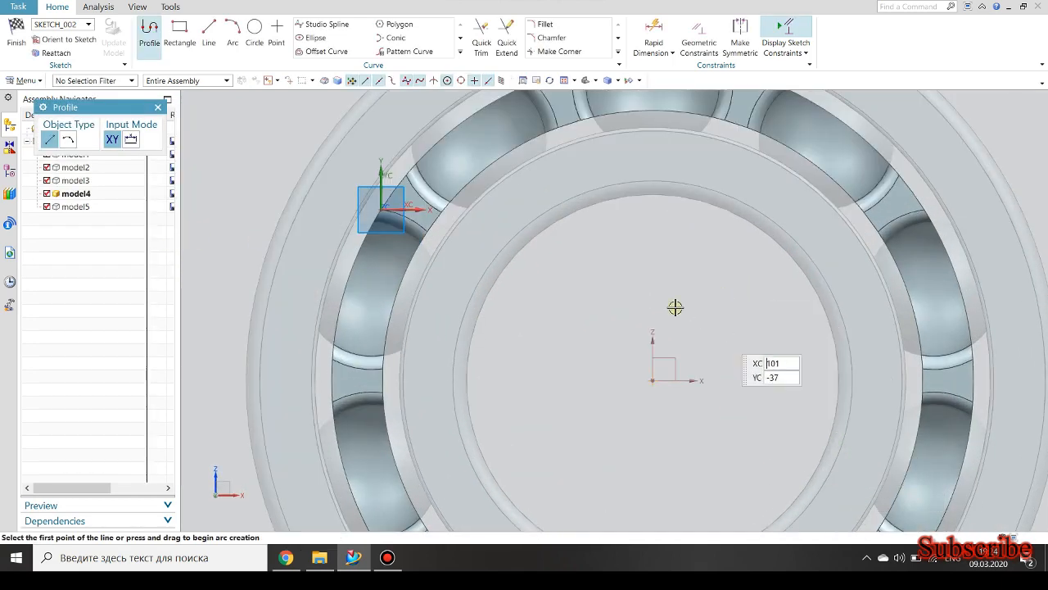
pyautogui.click(261, 31)
pyautogui.scroll(-2, 631, 159)
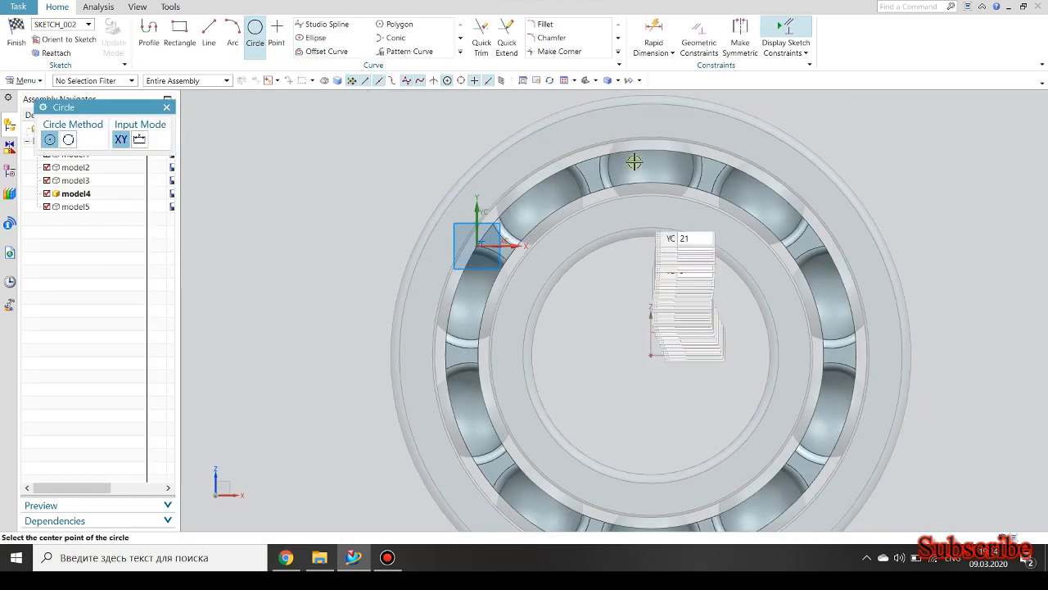
pyautogui.scroll(3, 580, 177)
pyautogui.scroll(3, 567, 185)
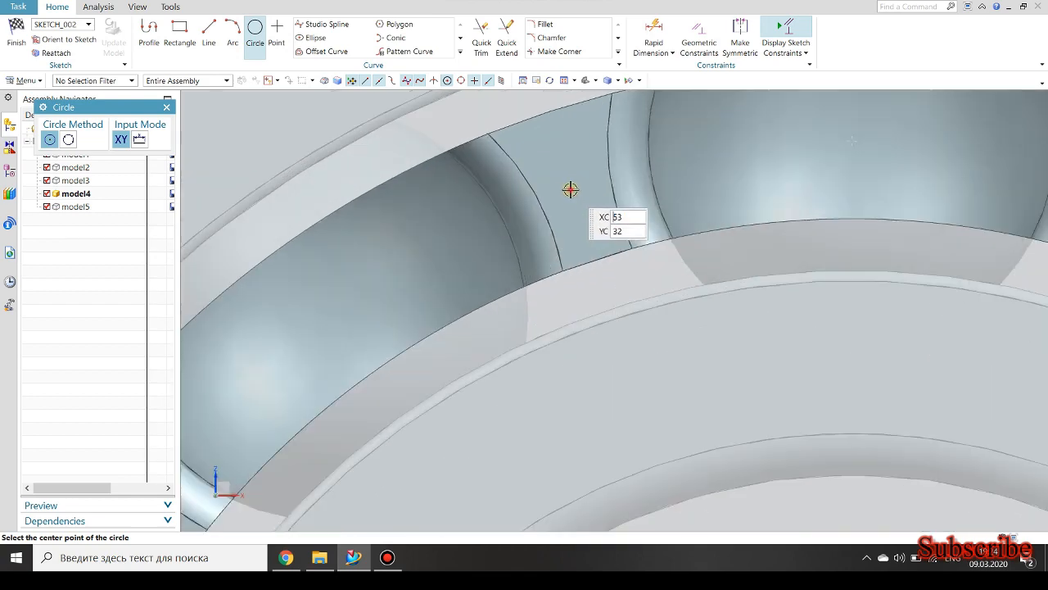
pyautogui.click(570, 189)
pyautogui.click(571, 171)
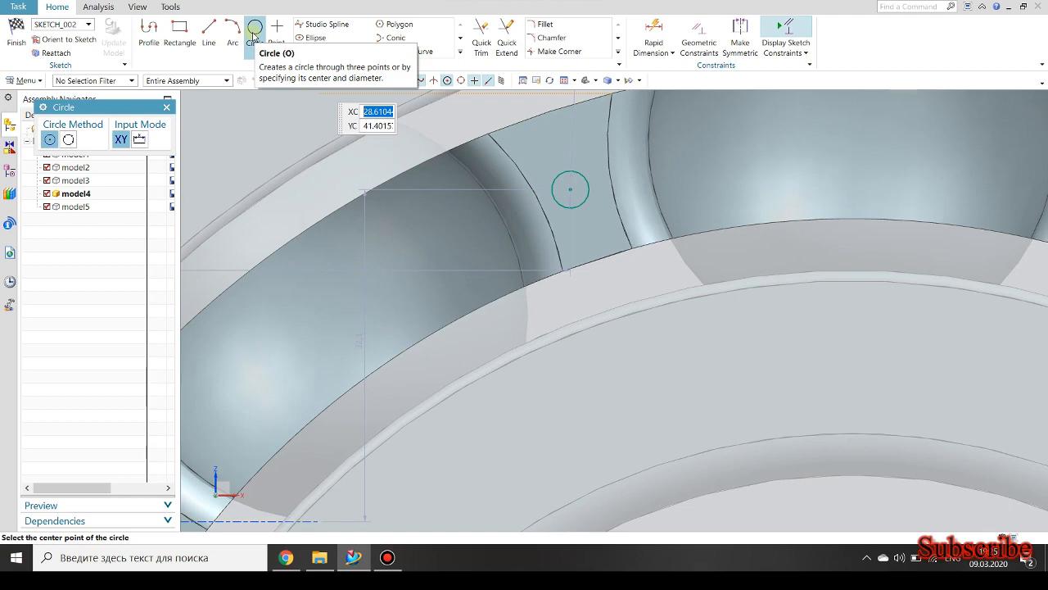
# Sketch a large circle centred on the bearing's centre and passing through the small circle's centre point.
pyautogui.scroll(-5, 648, 313)
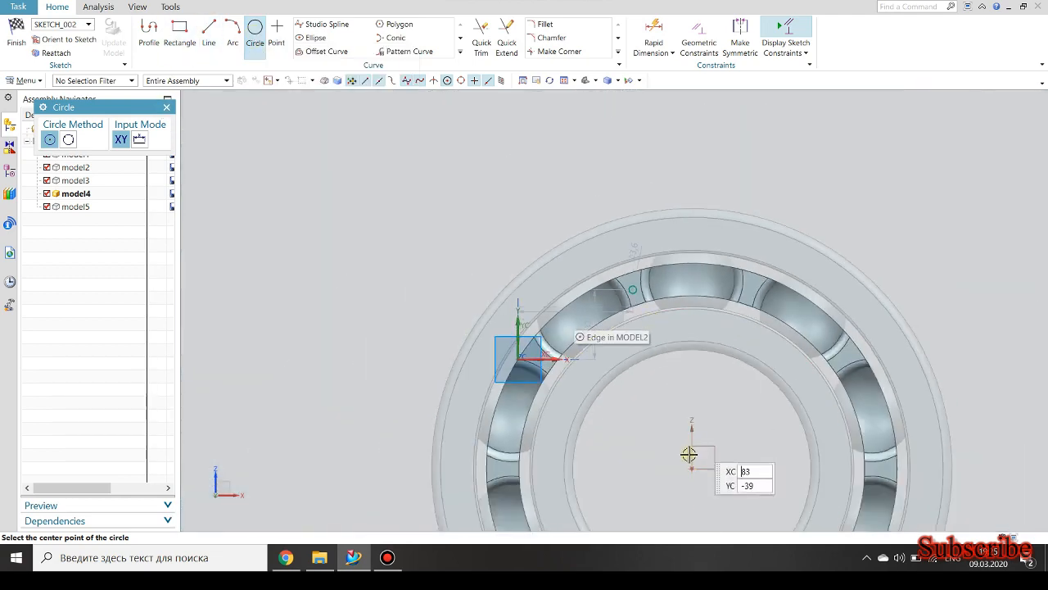
pyautogui.click(692, 468)
pyautogui.scroll(5, 637, 287)
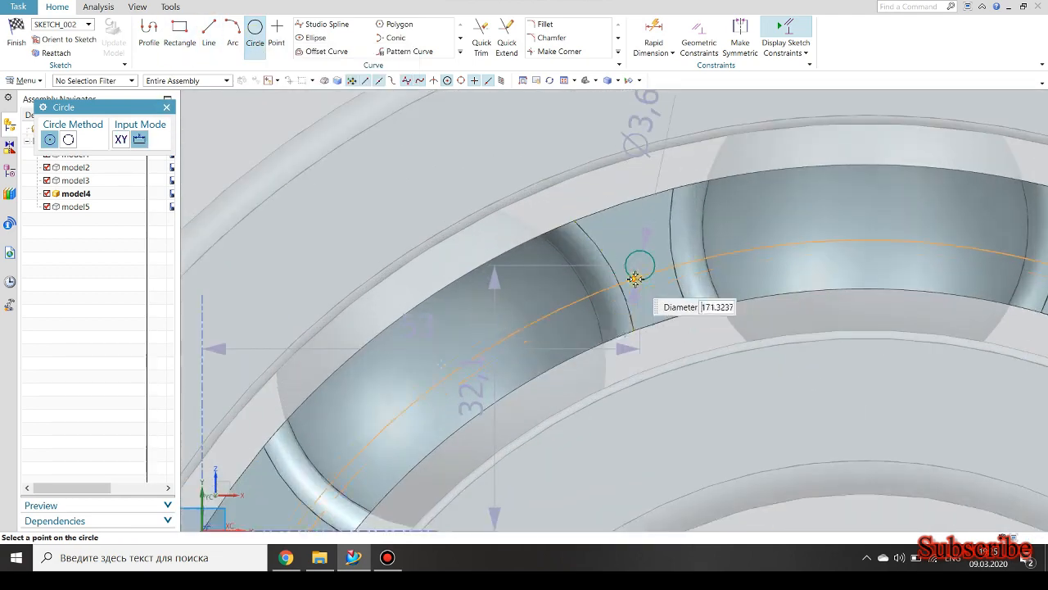
pyautogui.scroll(3, 635, 278)
pyautogui.click(643, 252)
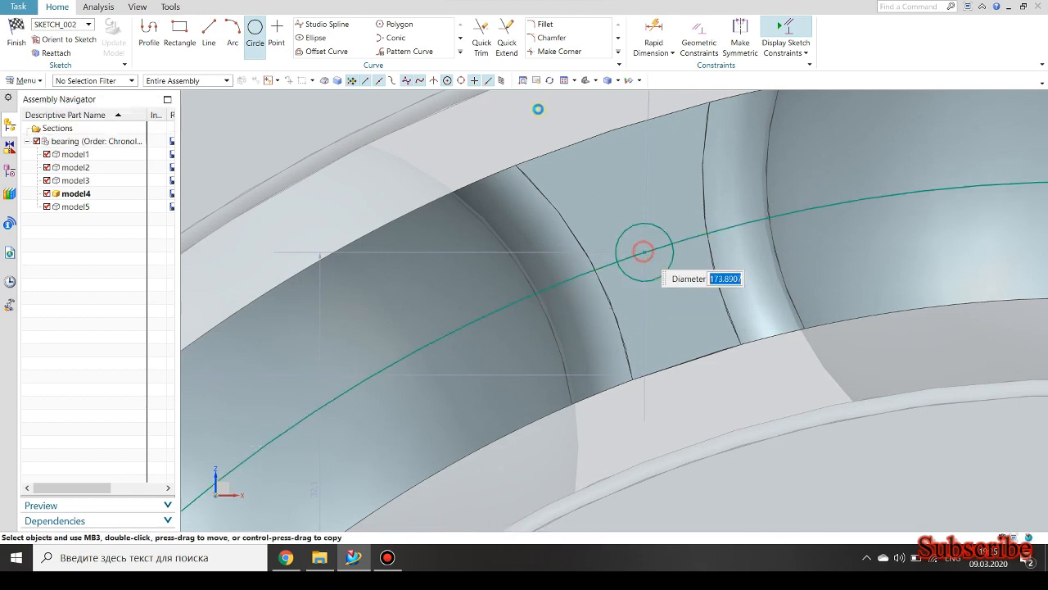
# Dimension the large centred circle with a diameter of 174.5 mm.
pyautogui.click(651, 36)
pyautogui.click(479, 320)
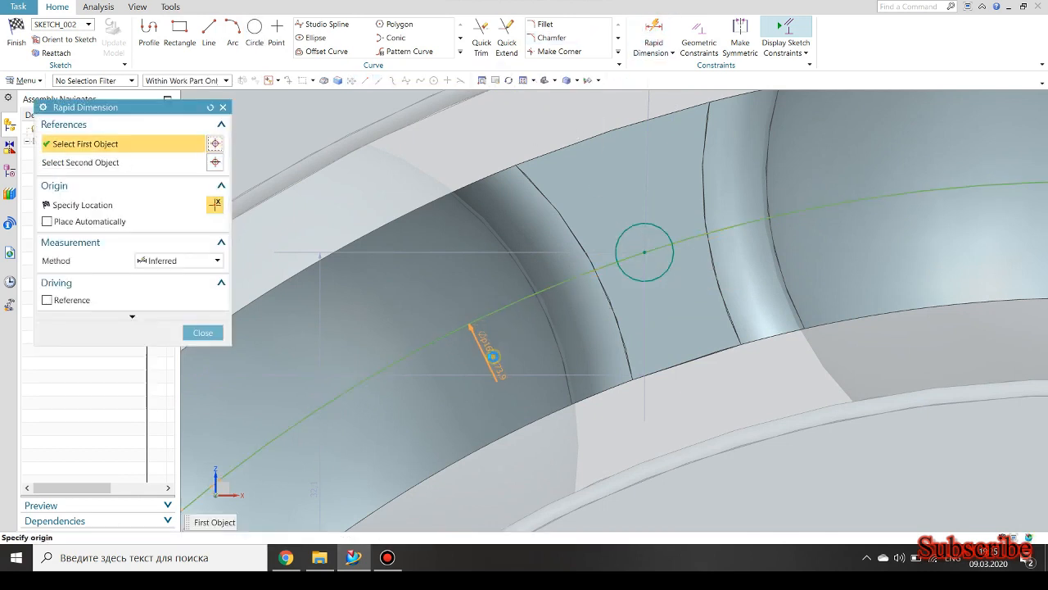
pyautogui.click(503, 351)
pyautogui.write('17')
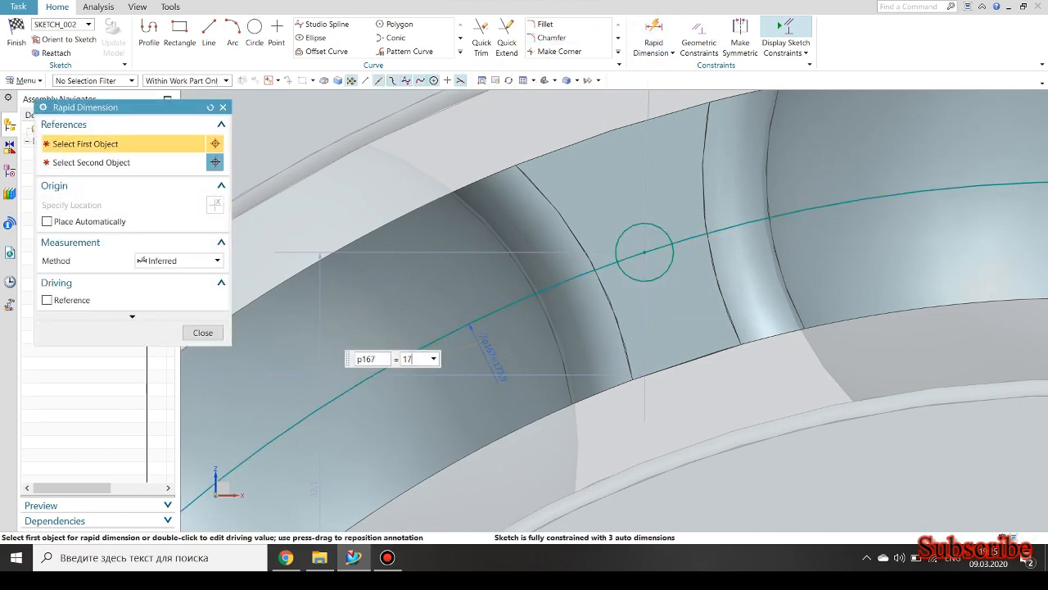
pyautogui.write('4.5')
pyautogui.press('Return')
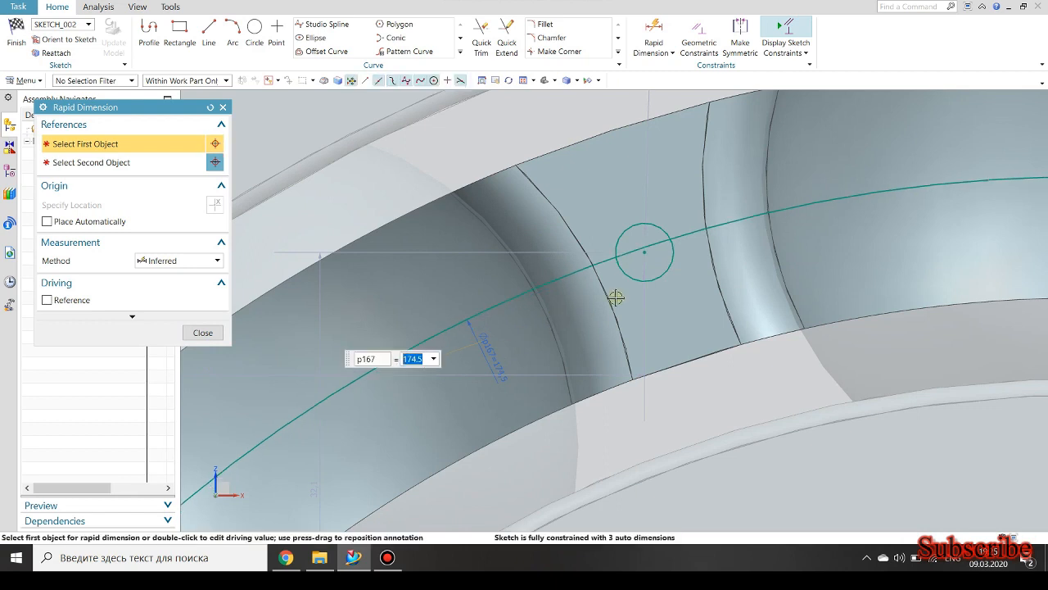
# Dimension the small circle on the cage web with a diameter of 5 mm.
pyautogui.click(656, 227)
pyautogui.click(670, 188)
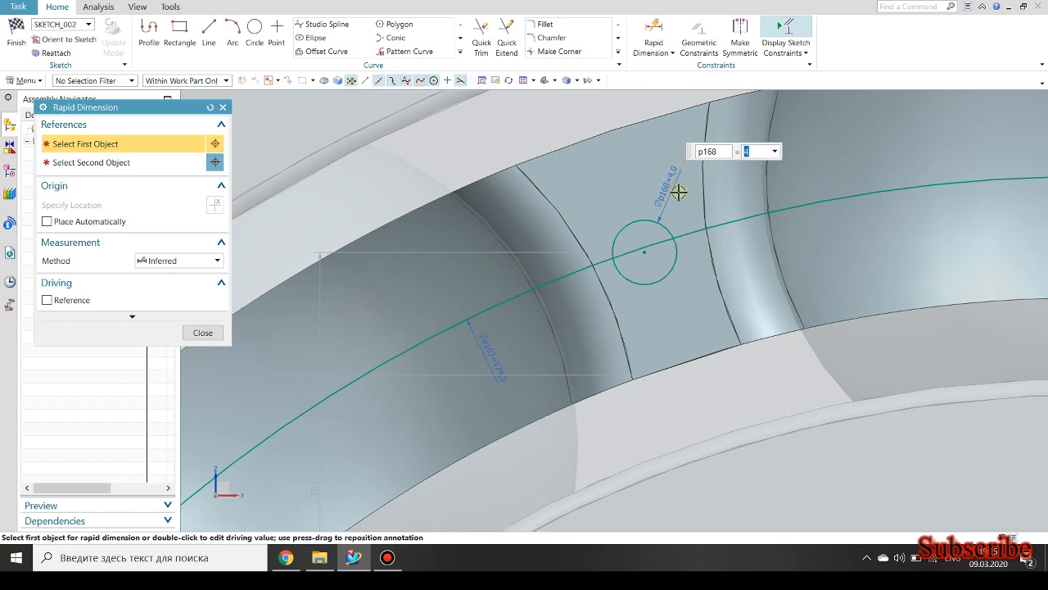
pyautogui.write('5')
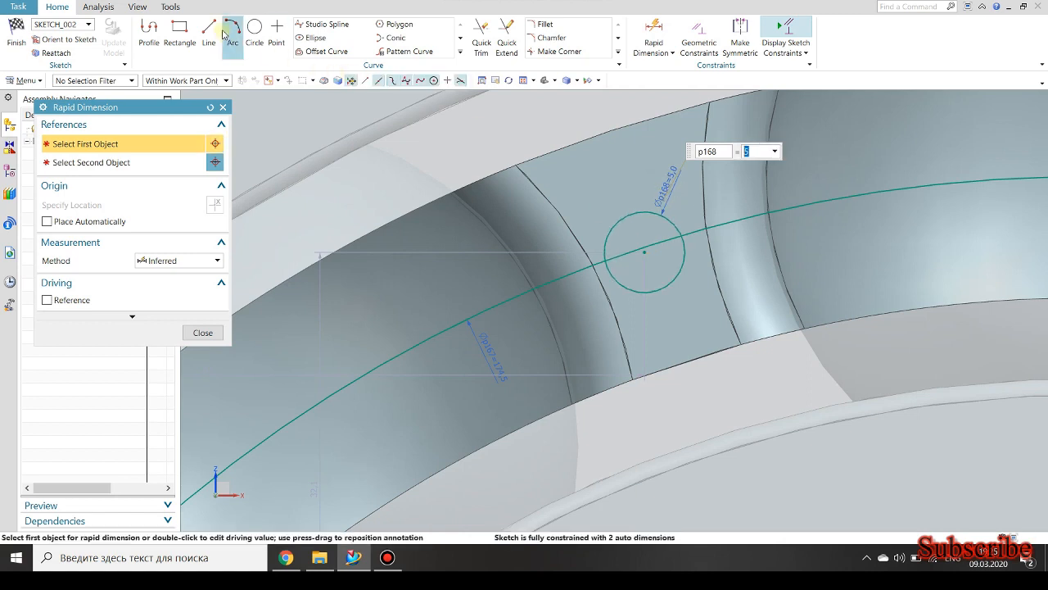
# Draw a line from the small circle's centre to the bearing's centre point.
pyautogui.click(208, 33)
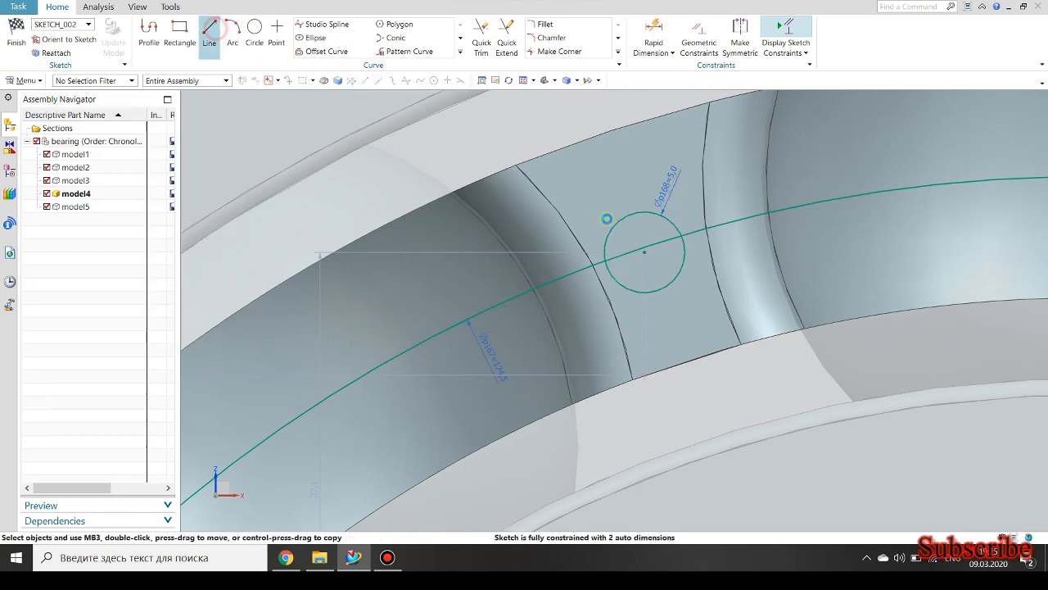
pyautogui.click(646, 251)
pyautogui.scroll(-5, 646, 276)
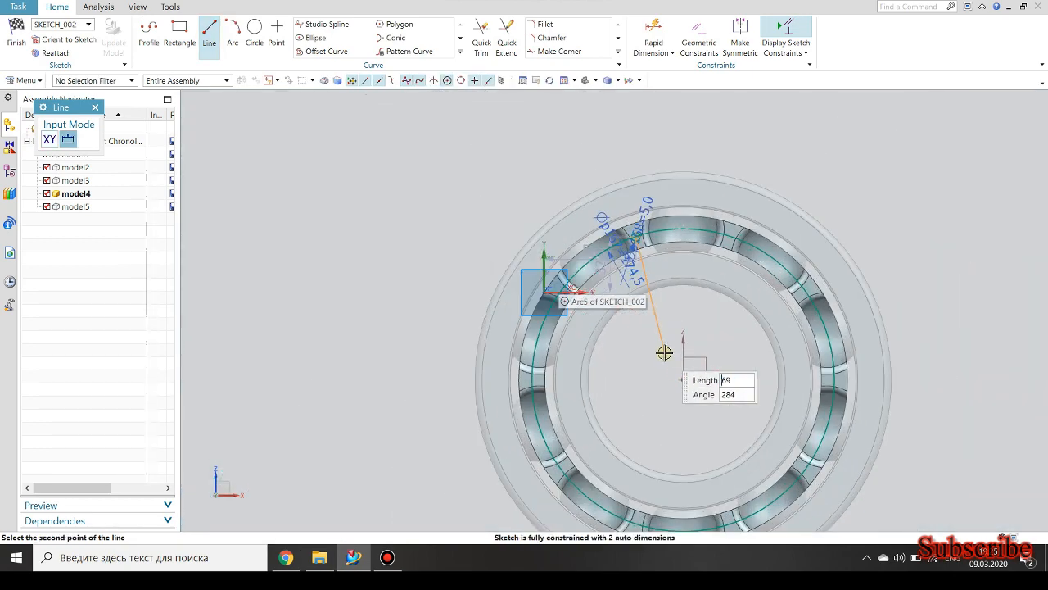
pyautogui.scroll(5, 664, 353)
pyautogui.click(701, 405)
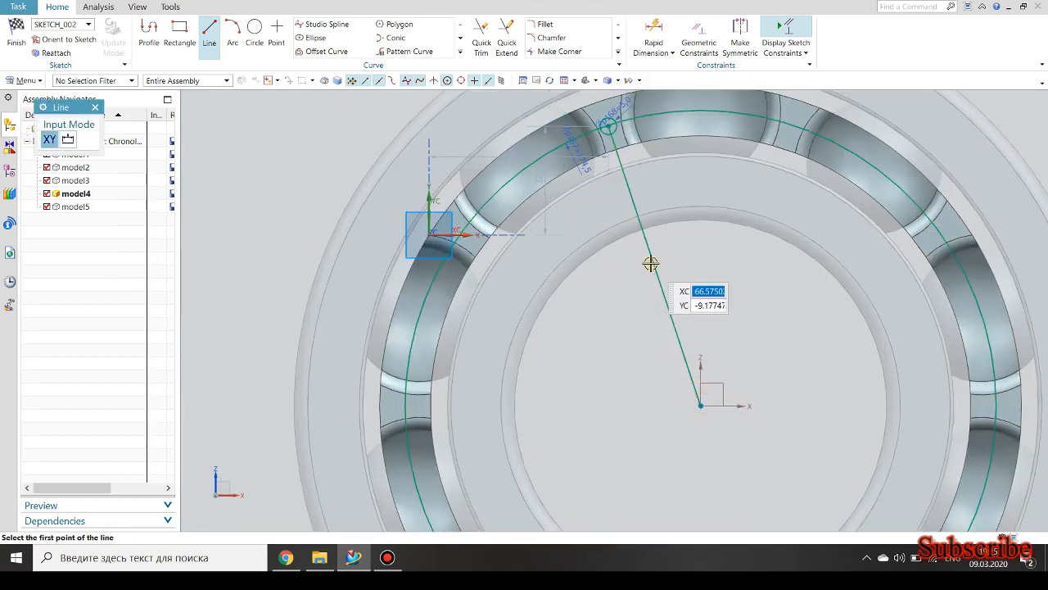
pyautogui.press('Escape')
# Move the small circle's centre so that it lies exactly on the large circle.
pyautogui.scroll(6, 611, 127)
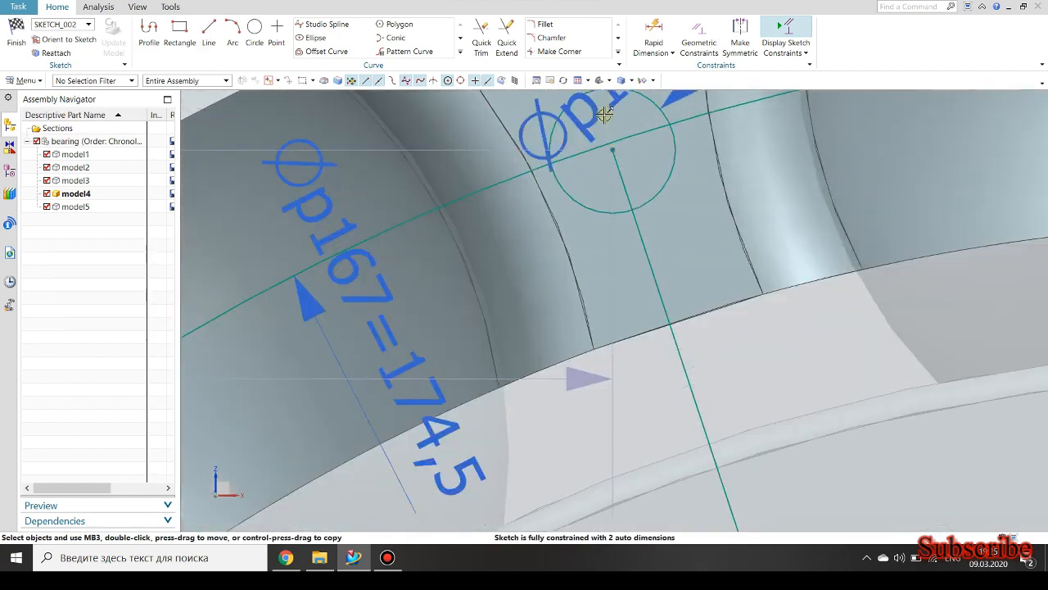
pyautogui.scroll(6, 604, 114)
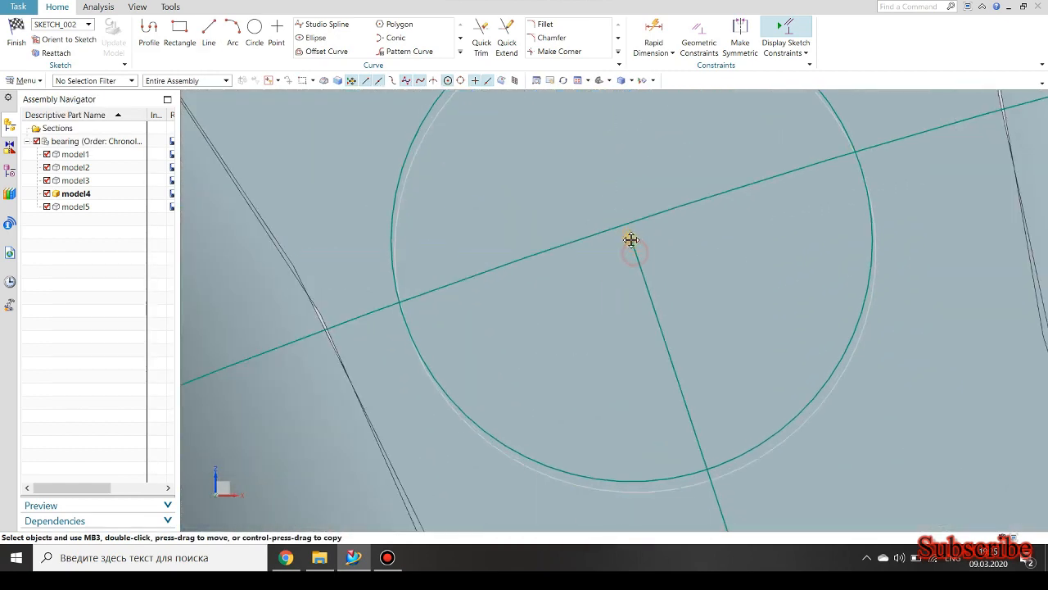
pyautogui.moveTo(631, 239); pyautogui.dragTo(628, 227)
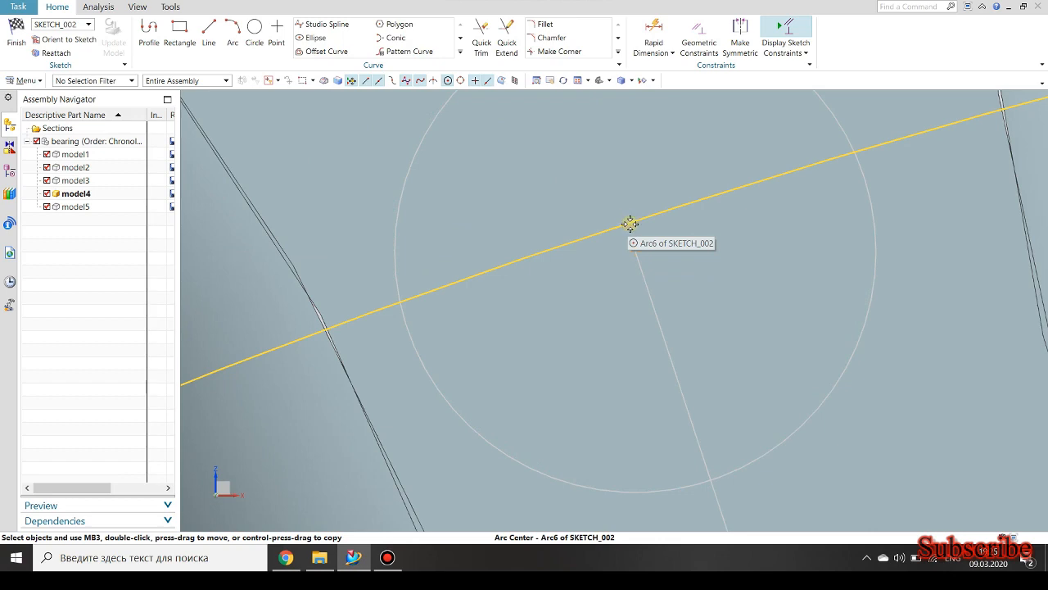
pyautogui.moveTo(613, 232); pyautogui.dragTo(602, 231)
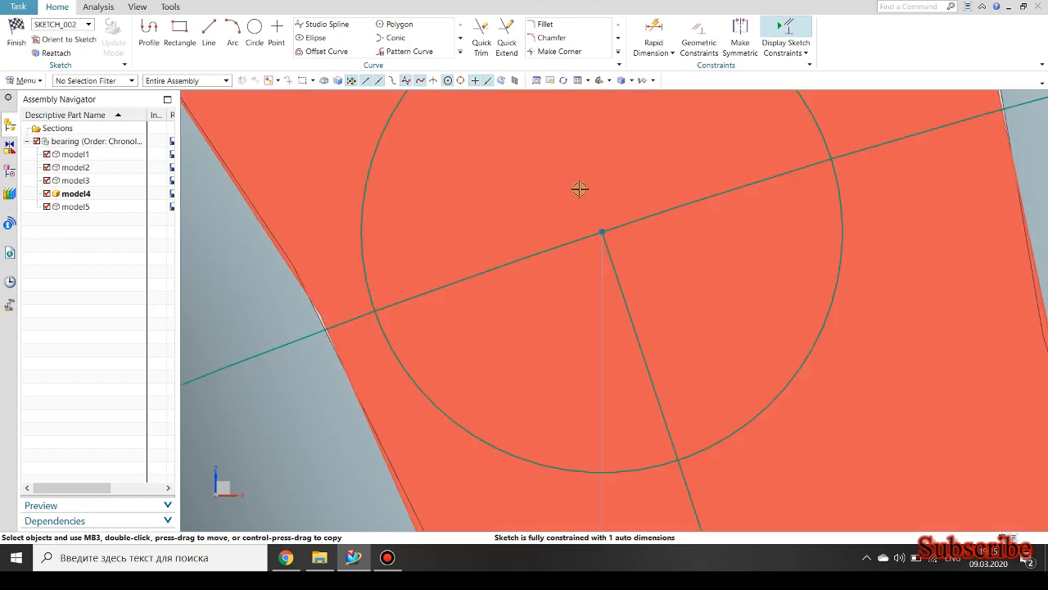
# Dimension the angle between the radial line and the vertical Z axis and set it to 18°.
pyautogui.scroll(-7, 579, 189)
pyautogui.scroll(-2, 574, 181)
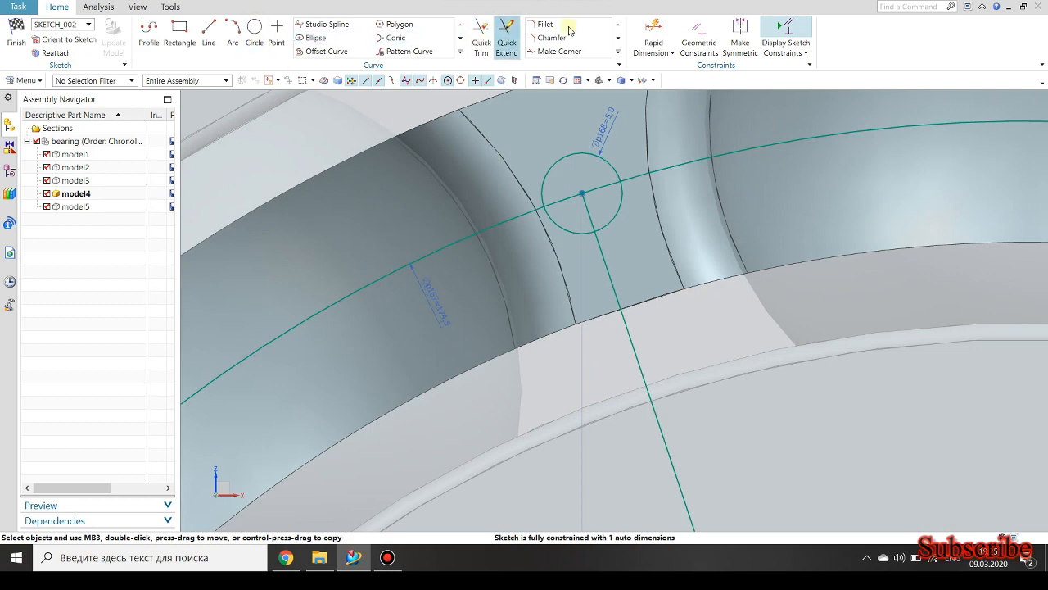
pyautogui.scroll(-6, 591, 135)
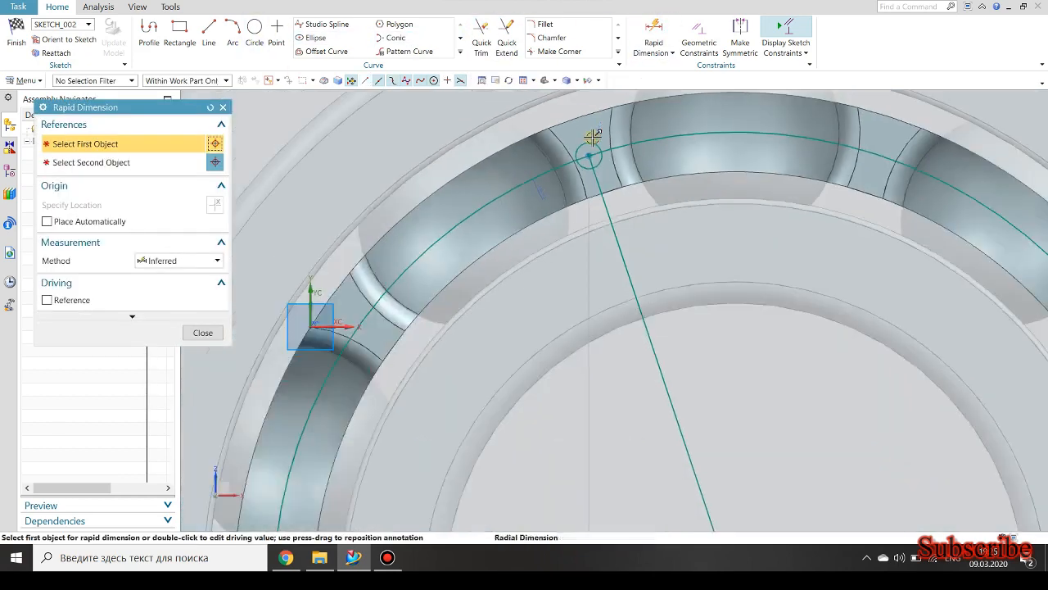
pyautogui.scroll(2, 696, 351)
pyautogui.scroll(1, 696, 352)
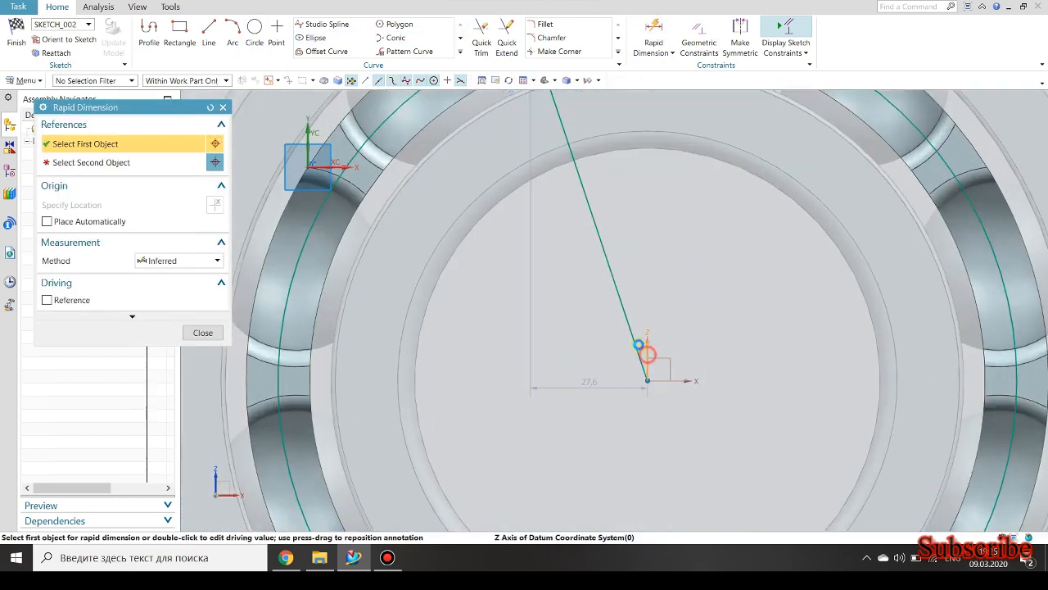
pyautogui.click(643, 351)
pyautogui.click(638, 285)
pyautogui.click(639, 283)
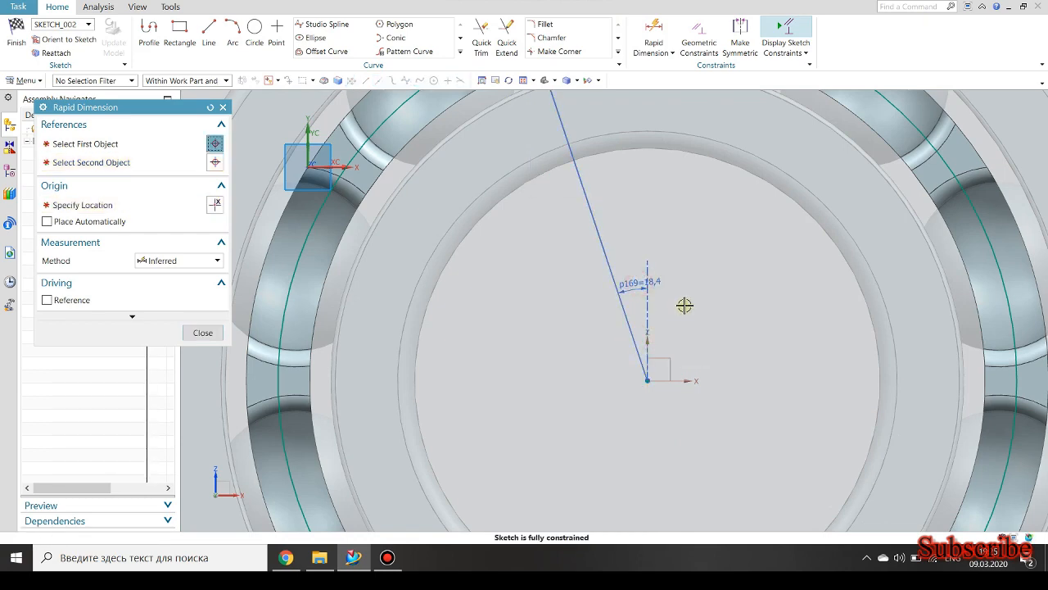
pyautogui.scroll(-3, 677, 311)
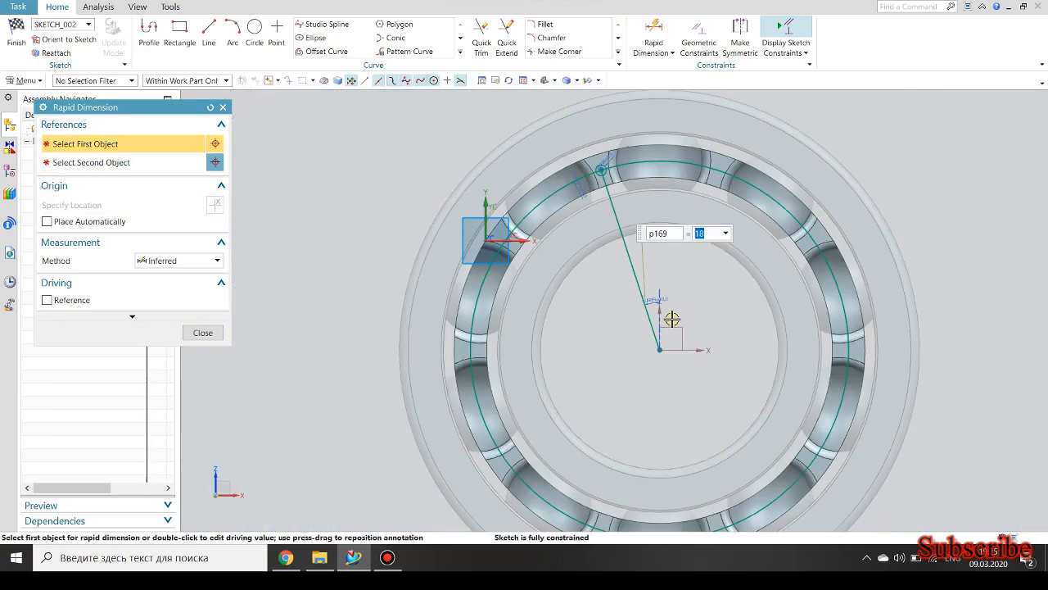
pyautogui.scroll(10, 604, 160)
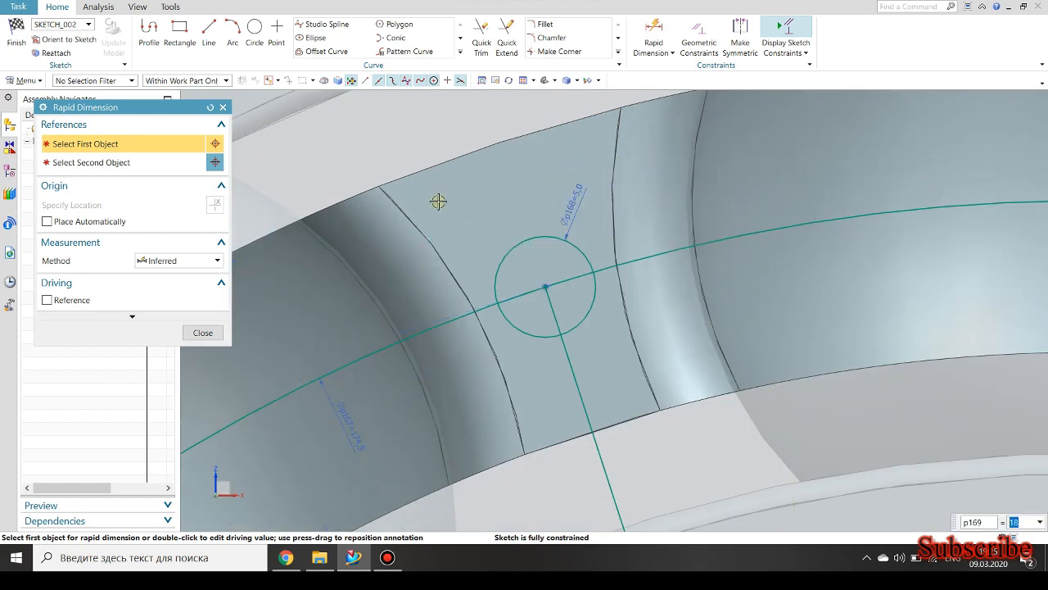
pyautogui.press('Escape')
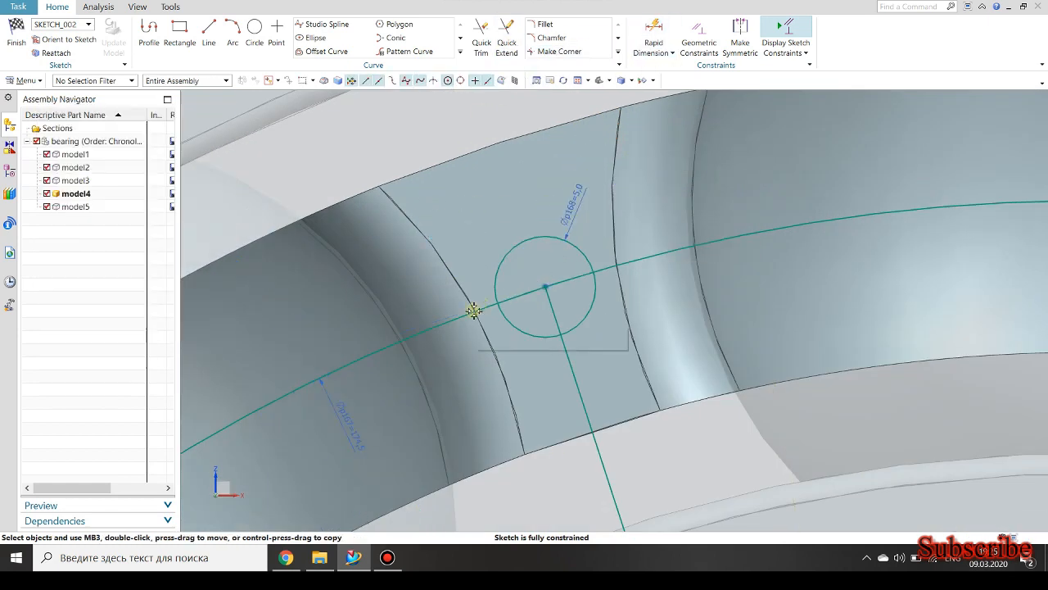
# Convert the large 174.5 mm circle and the radial line to reference curves.
pyautogui.click(425, 330)
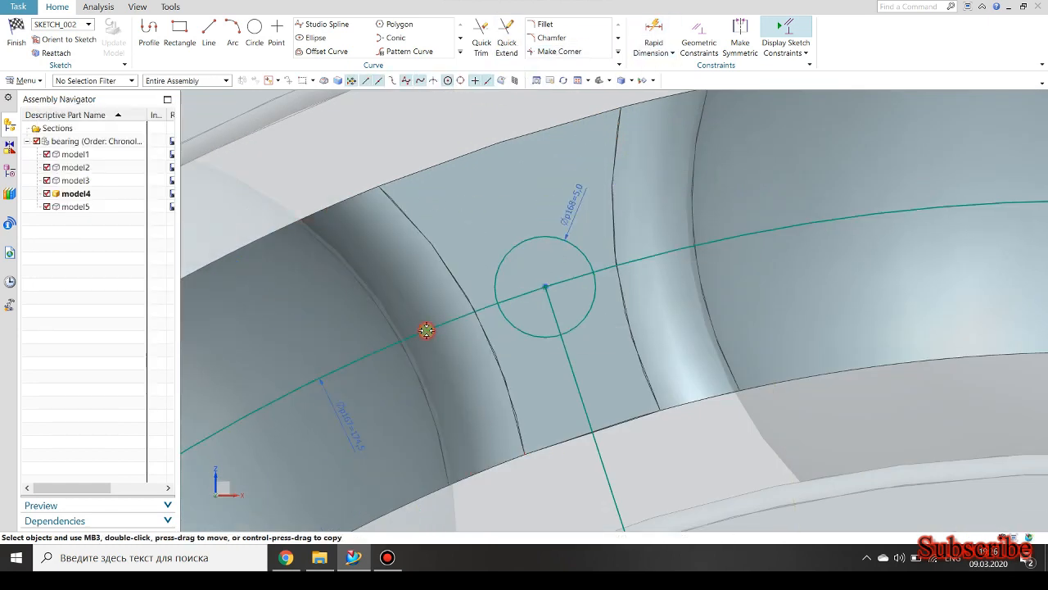
pyautogui.click(384, 345)
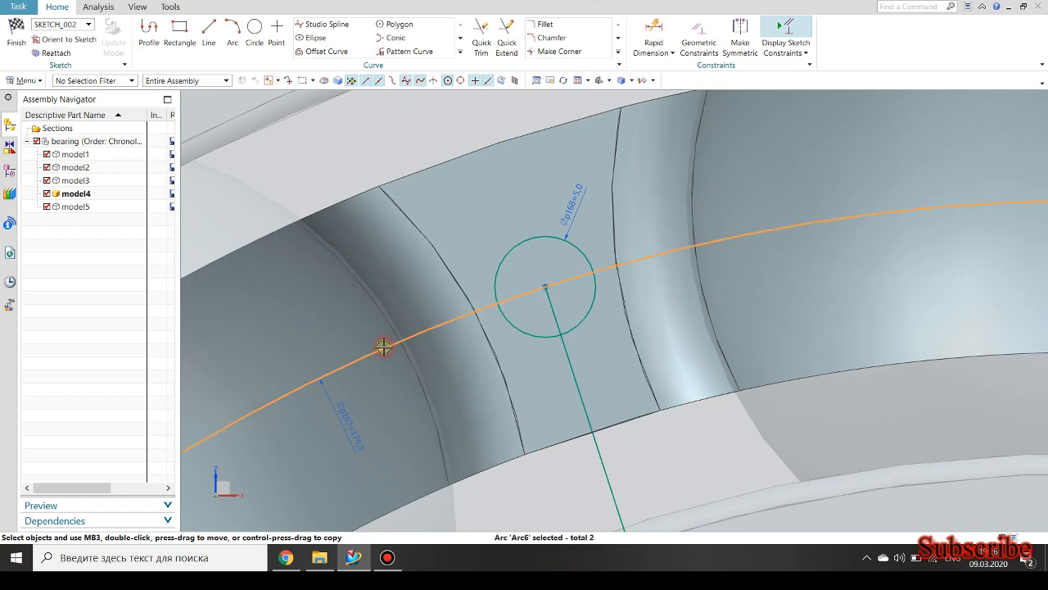
pyautogui.click(460, 327)
pyautogui.scroll(-6, 545, 287)
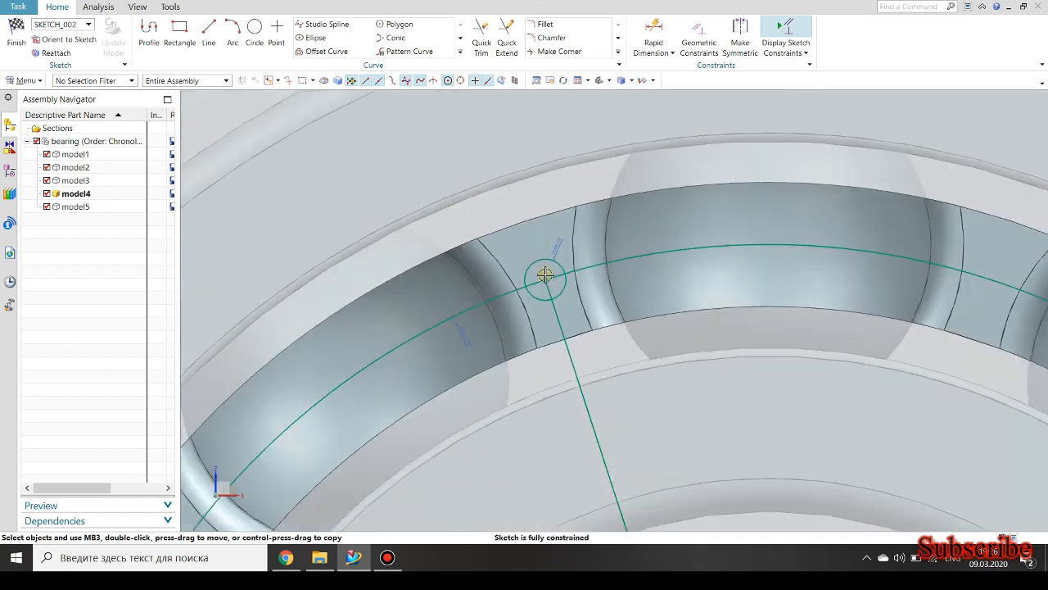
pyautogui.scroll(3, 628, 282)
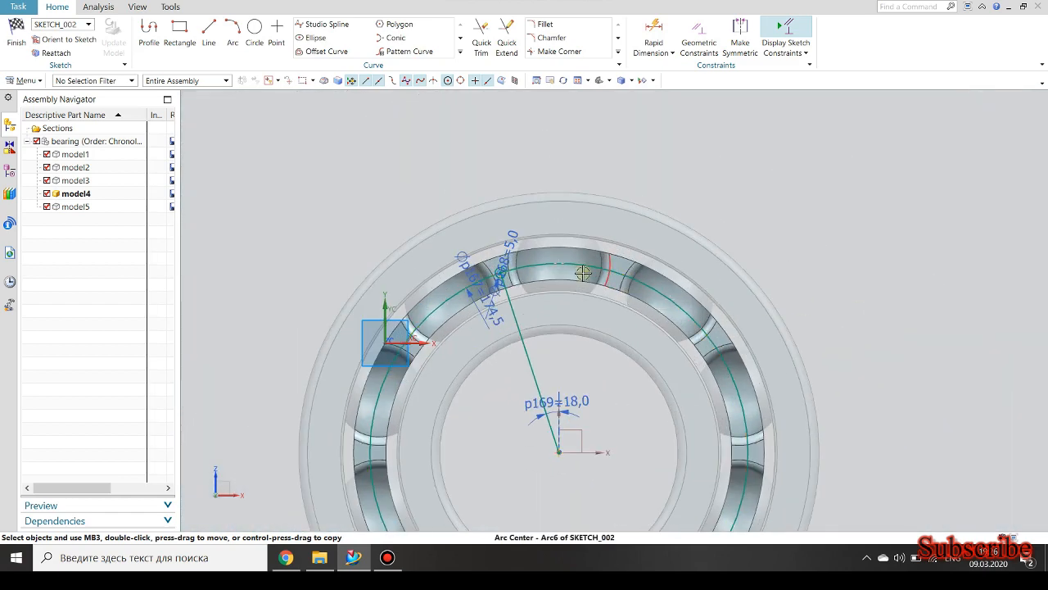
pyautogui.click(578, 260)
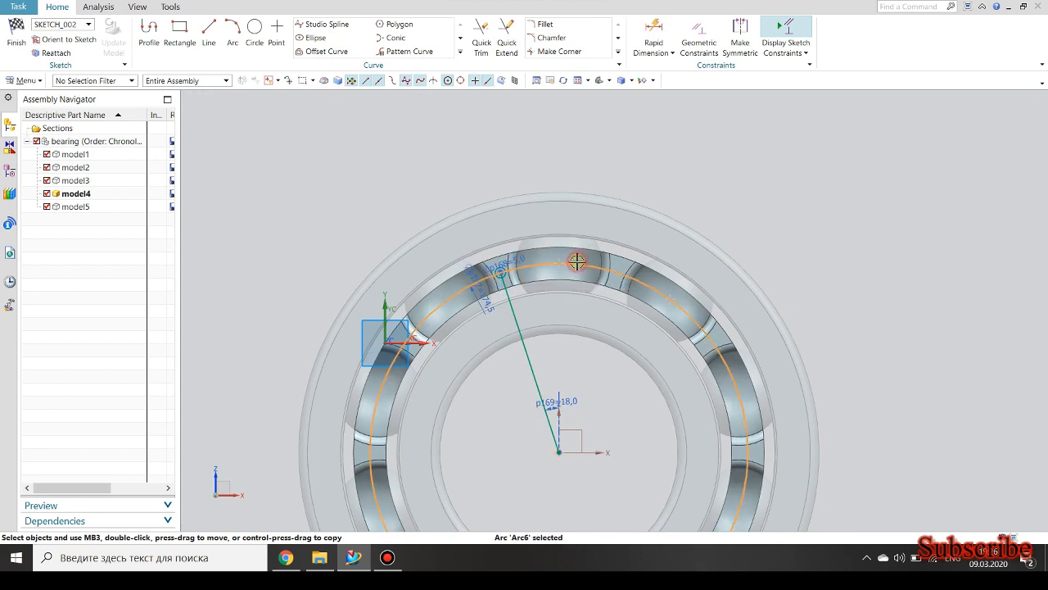
pyautogui.click(522, 357)
pyautogui.click(577, 322)
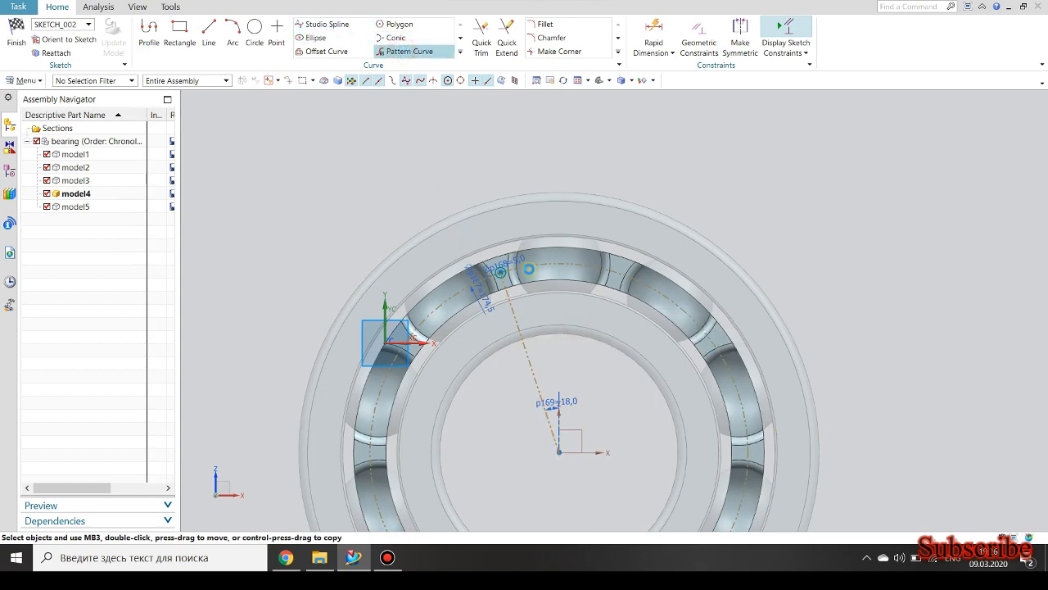
# Pattern the small circle circularly around the bearing's centre with a count of 10 over a 360° span.
pyautogui.scroll(10, 504, 272)
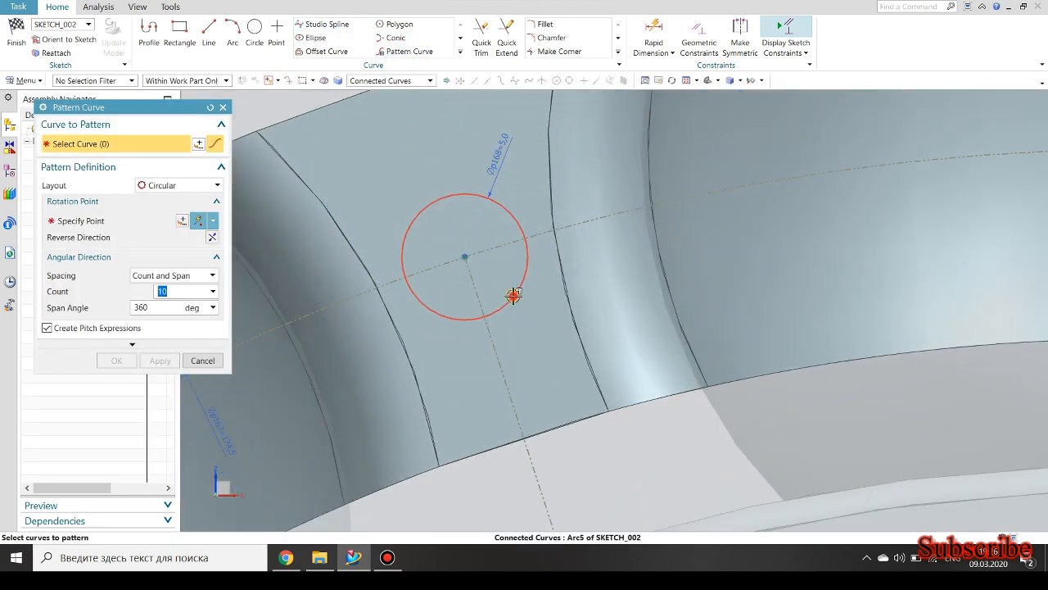
pyautogui.click(107, 221)
pyautogui.scroll(-10, 339, 295)
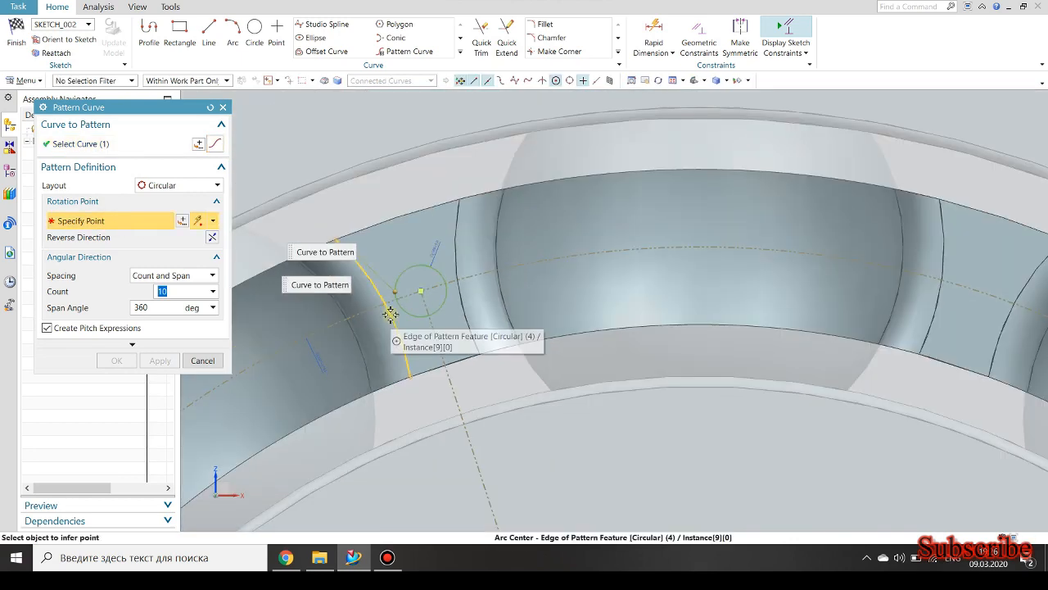
pyautogui.click(455, 491)
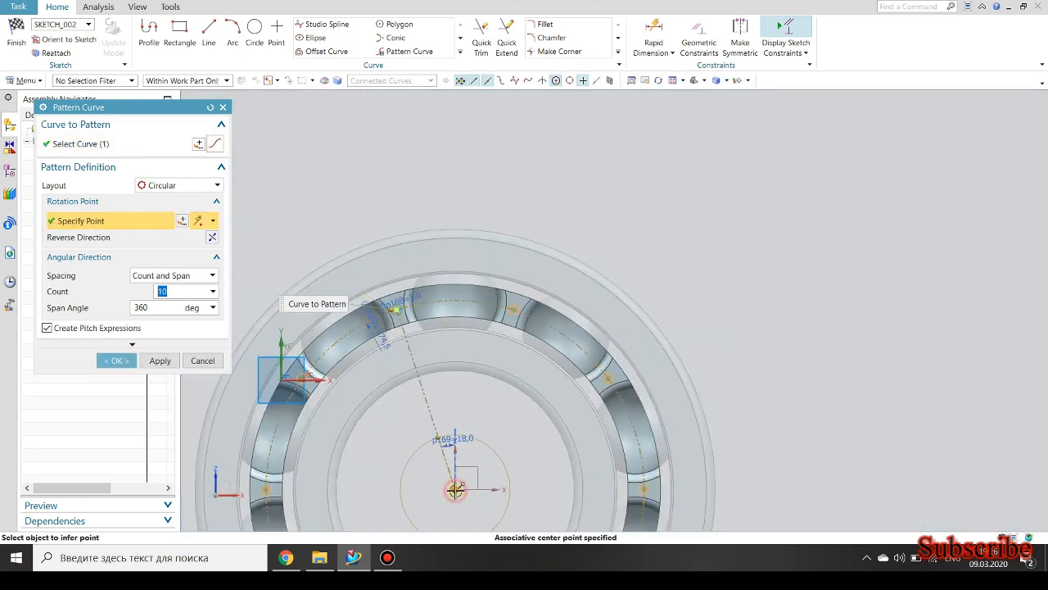
pyautogui.click(116, 361)
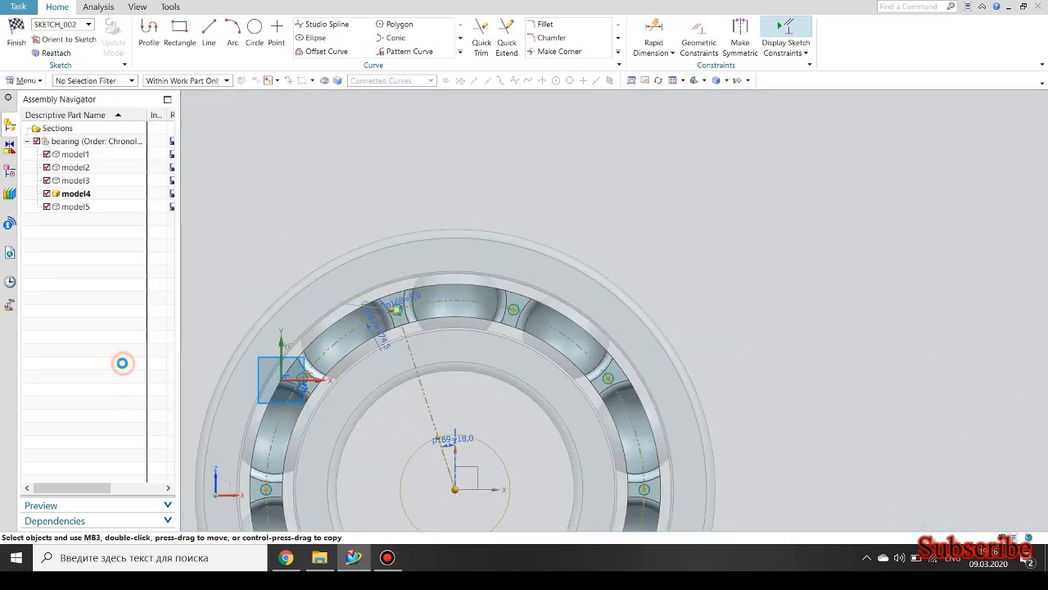
# Finish the sketch and extrude the ten circles 23 mm in the reversed direction, subtracting them from the cage.
pyautogui.click(12, 29)
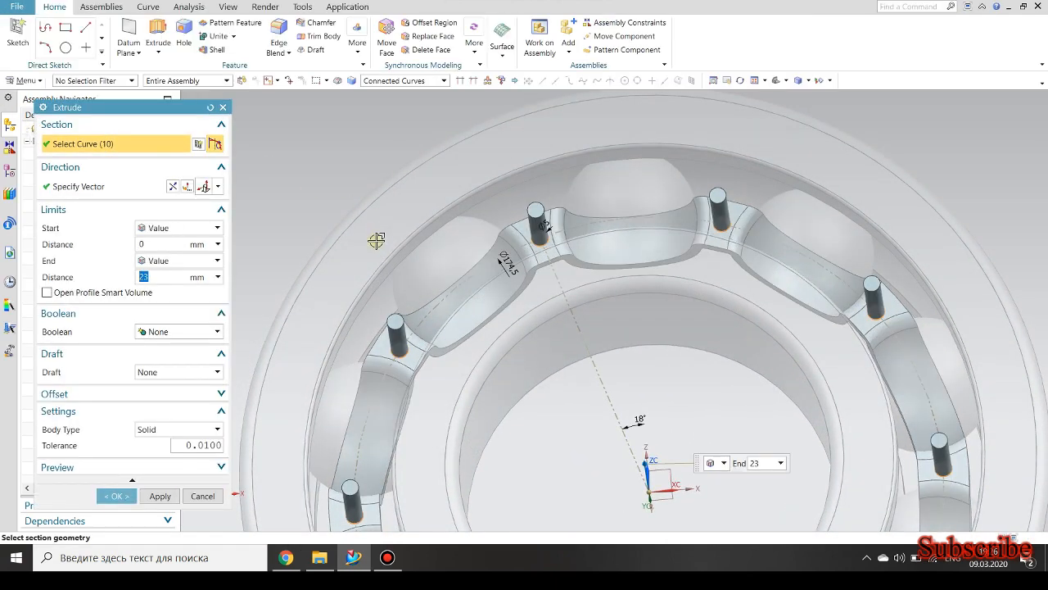
pyautogui.moveTo(375, 236); pyautogui.dragTo(323, 215, button='middle')
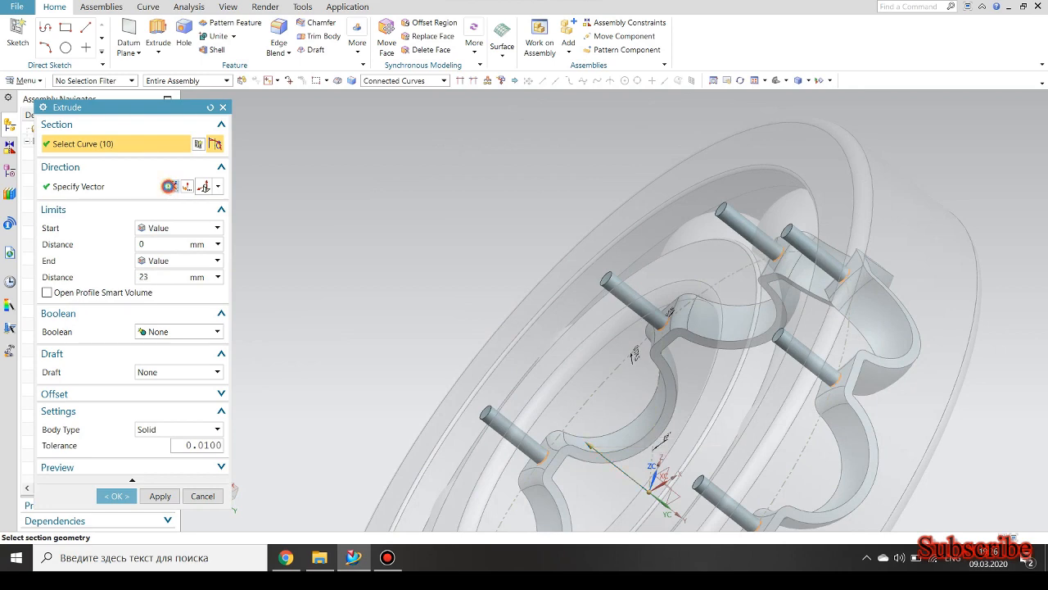
pyautogui.click(172, 186)
pyautogui.click(164, 332)
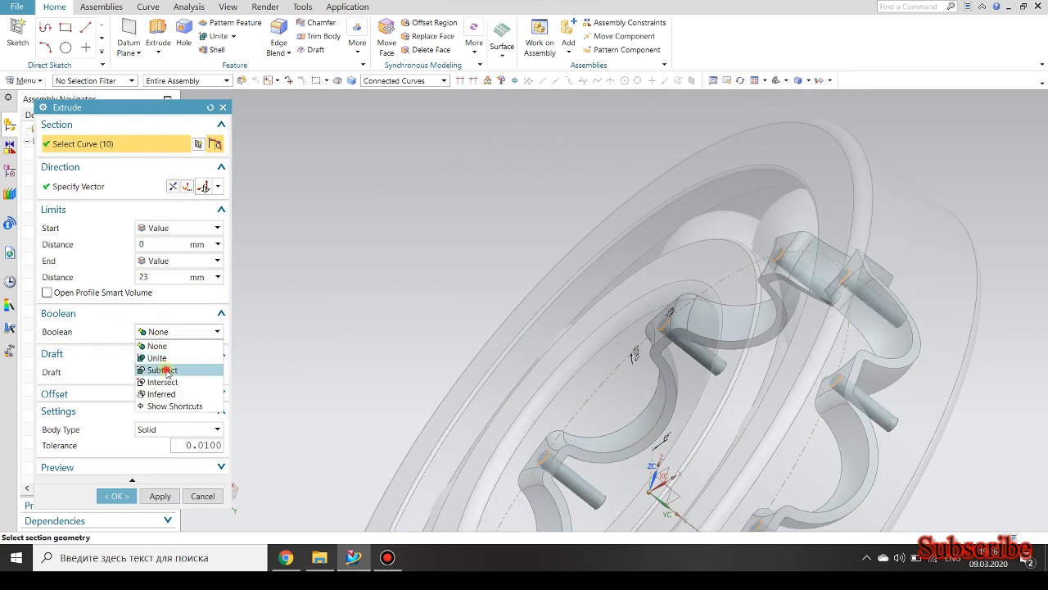
pyautogui.click(167, 370)
pyautogui.click(116, 512)
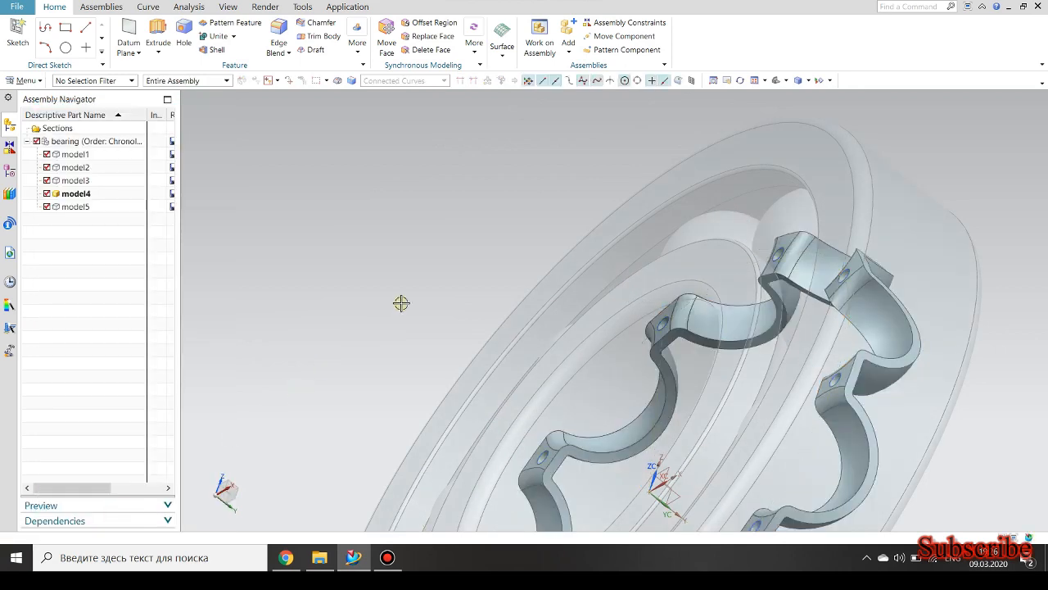
pyautogui.scroll(-4, 415, 271)
pyautogui.moveTo(413, 272); pyautogui.dragTo(343, 215, button='middle')
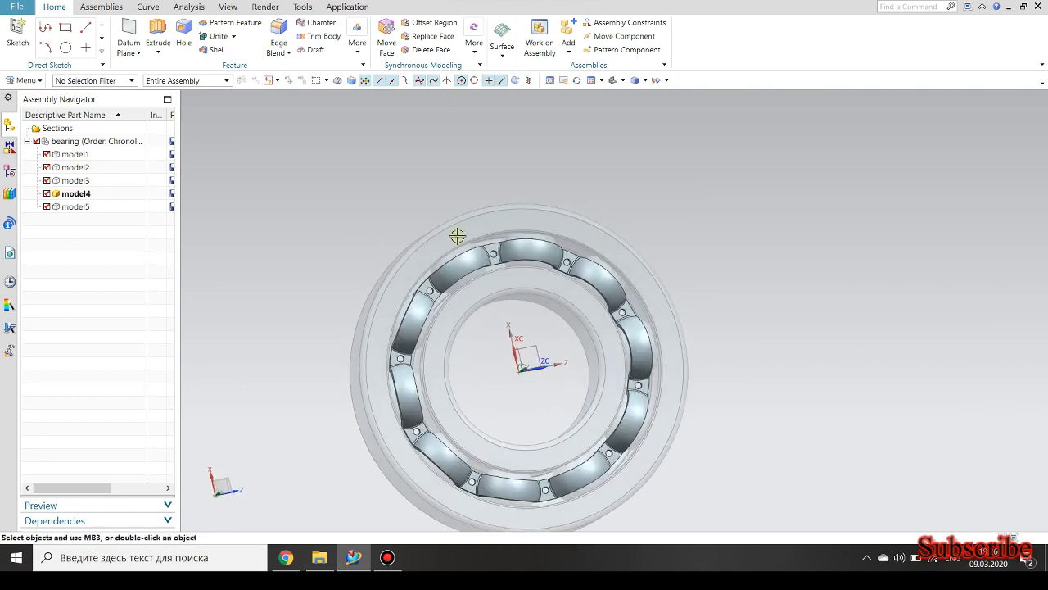
pyautogui.scroll(2, 456, 235)
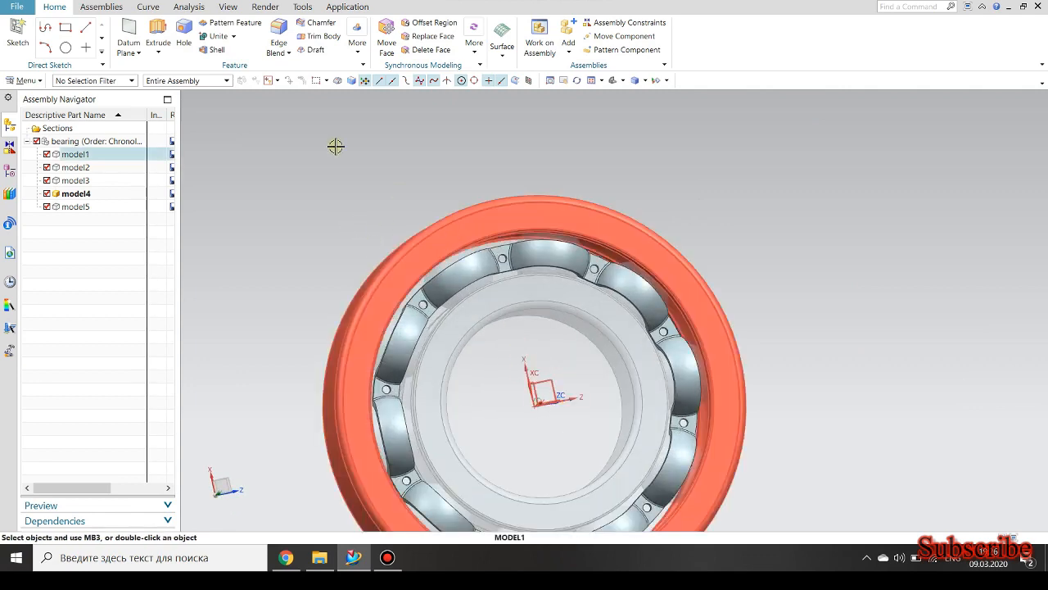
# Start an Edge Blend with 0.1 mm radius, selecting the cage's outer and inner front outlines and the hole rims.
pyautogui.click(283, 32)
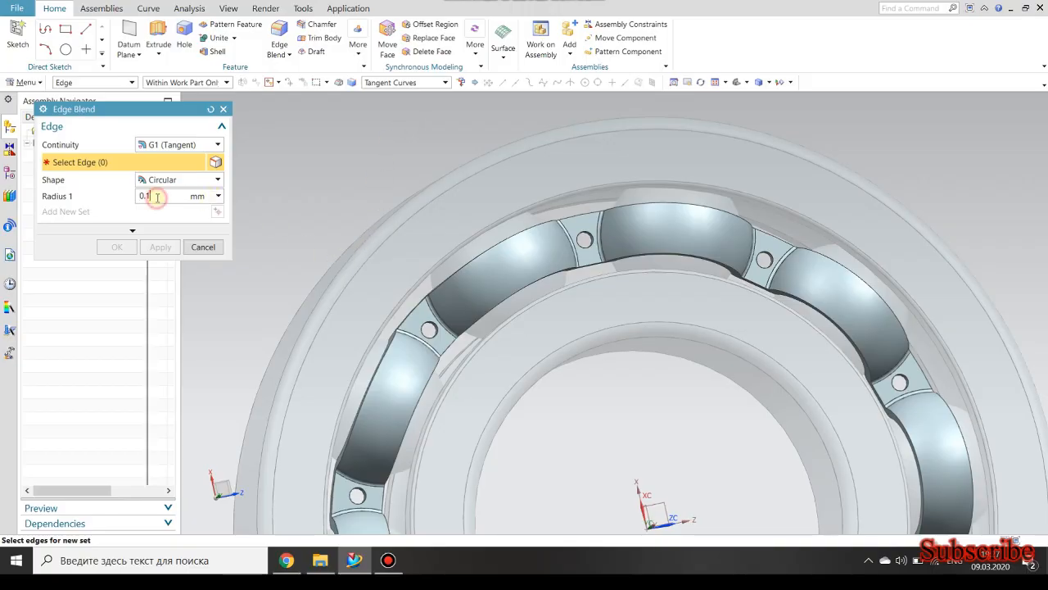
pyautogui.scroll(3, 447, 274)
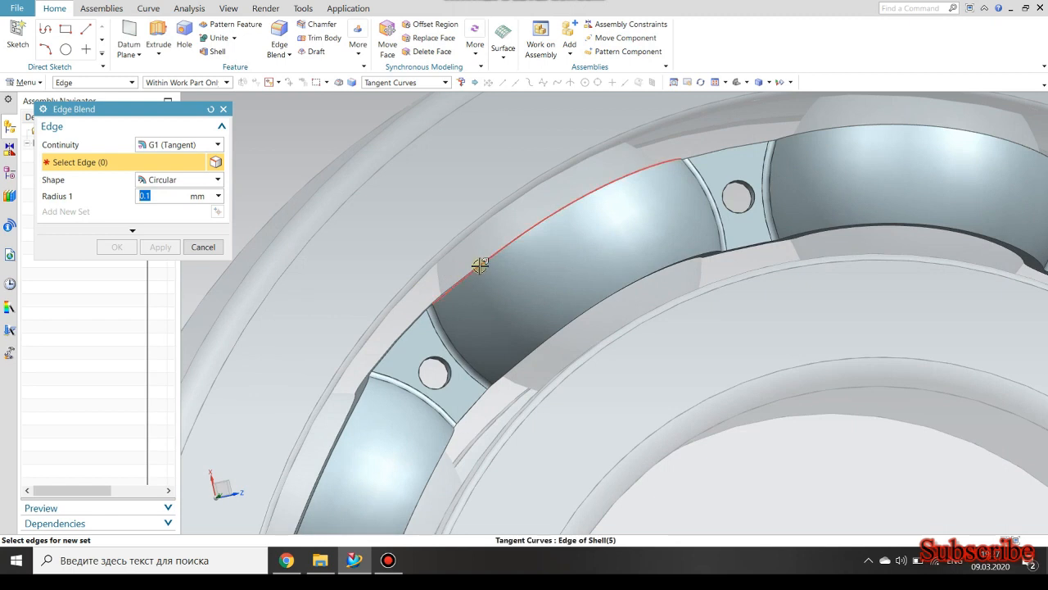
pyautogui.click(480, 266)
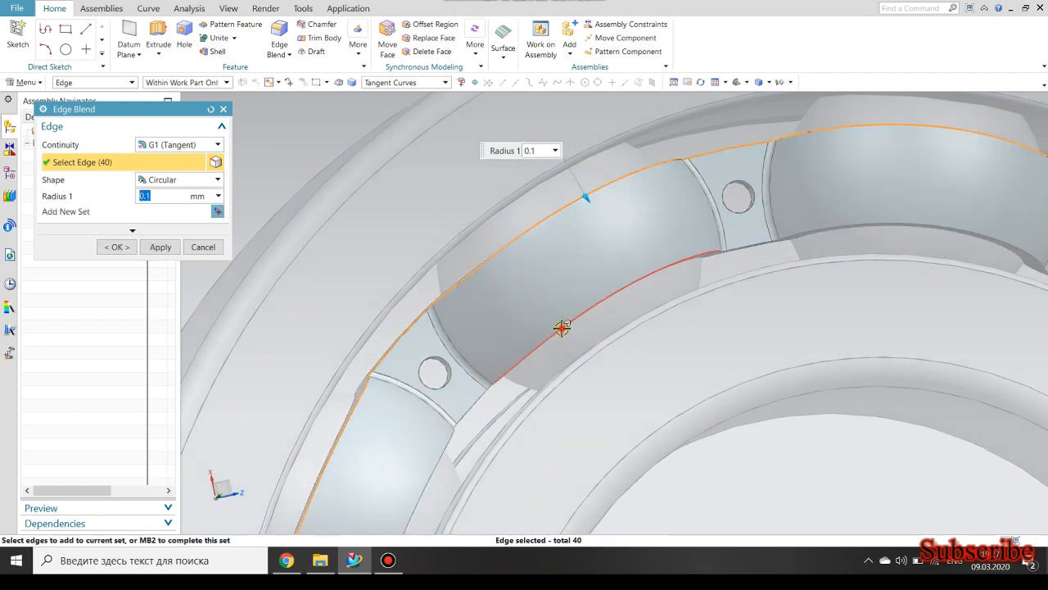
pyautogui.click(561, 327)
pyautogui.scroll(3, 455, 370)
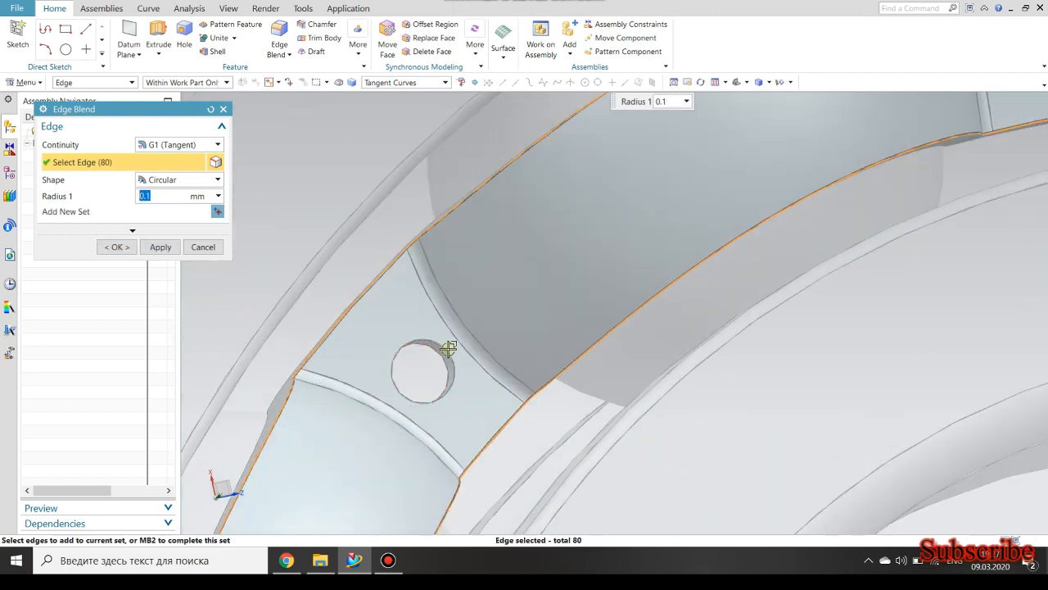
pyautogui.click(446, 349)
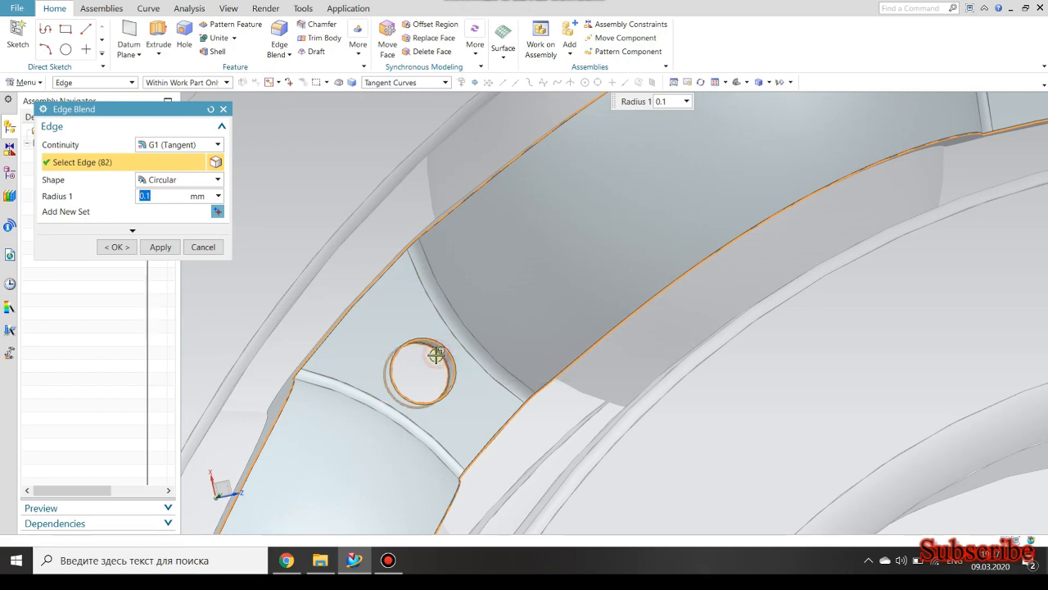
pyautogui.click(434, 354)
pyautogui.scroll(-4, 428, 363)
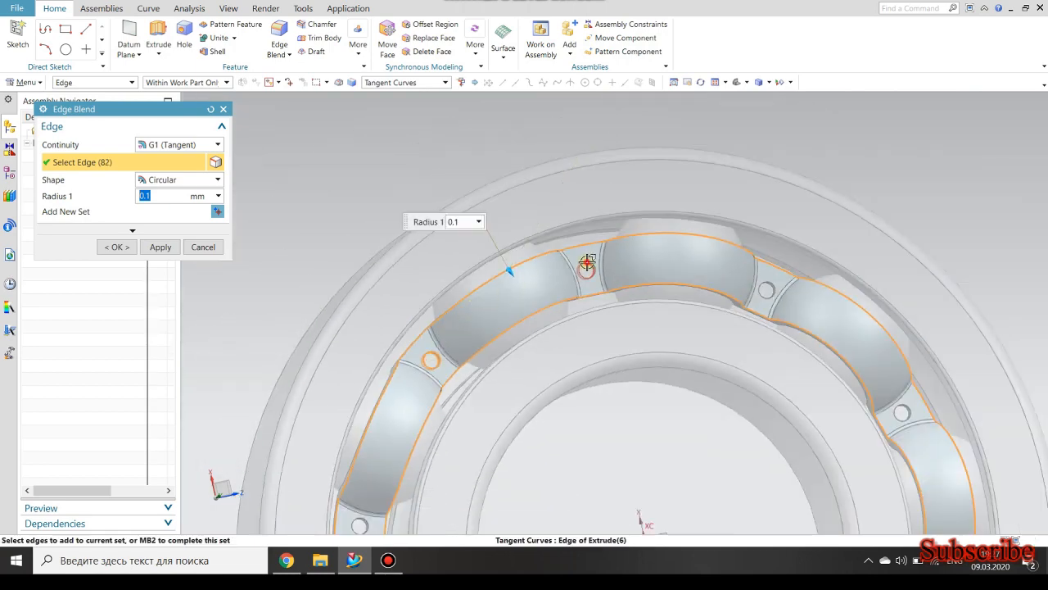
pyautogui.scroll(4, 579, 280)
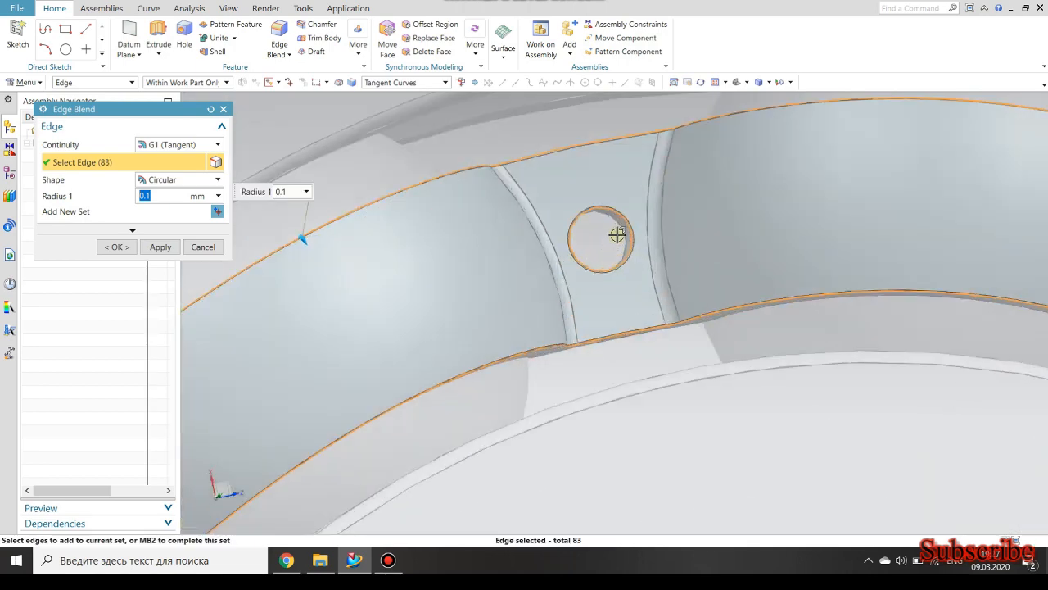
pyautogui.click(619, 227)
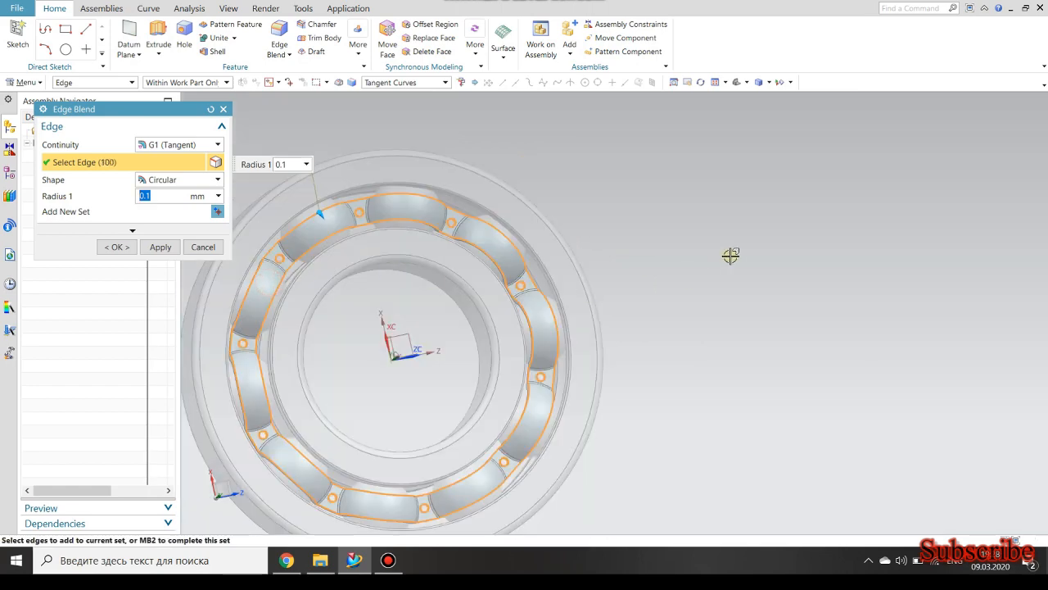
# Add the outer and inner outlines on the cage's opposite side to the 0.1 mm blend and create it.
pyautogui.moveTo(730, 255); pyautogui.dragTo(398, 216, button='middle')
pyautogui.scroll(3, 311, 234)
pyautogui.scroll(5, 316, 225)
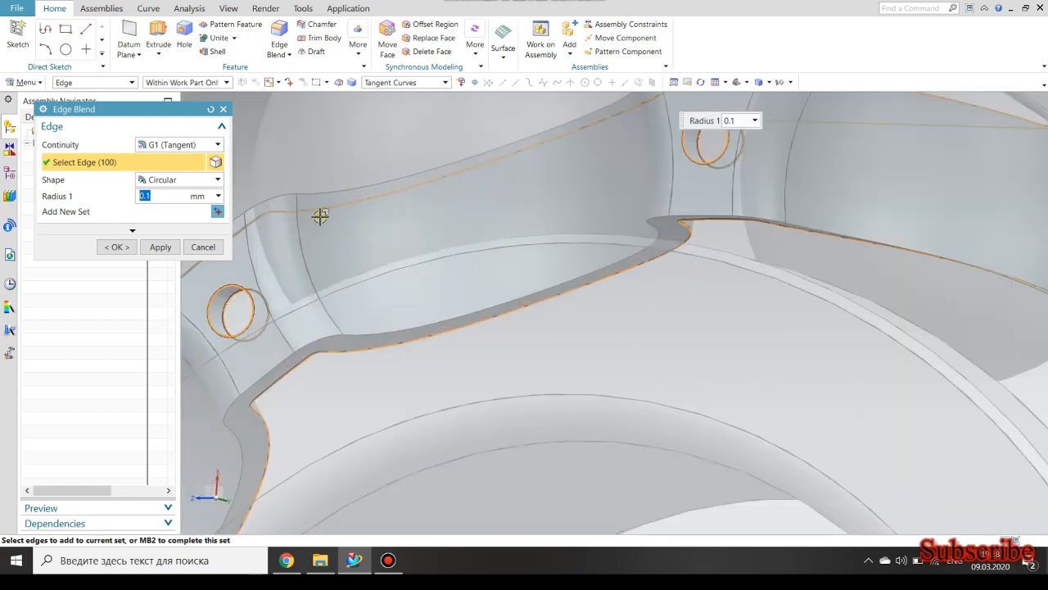
pyautogui.click(327, 195)
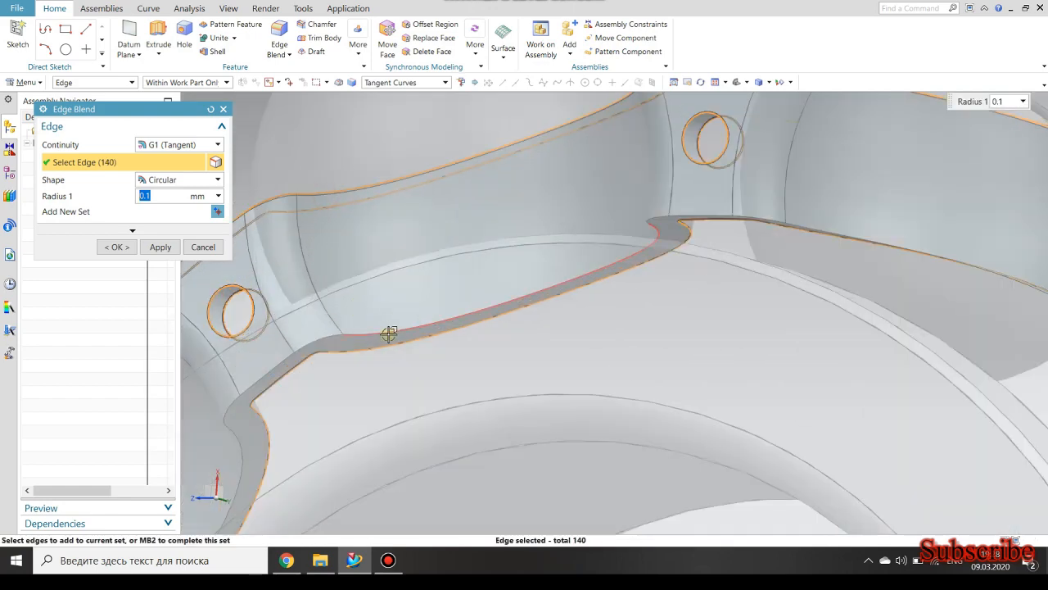
pyautogui.click(389, 335)
pyautogui.scroll(-8, 489, 283)
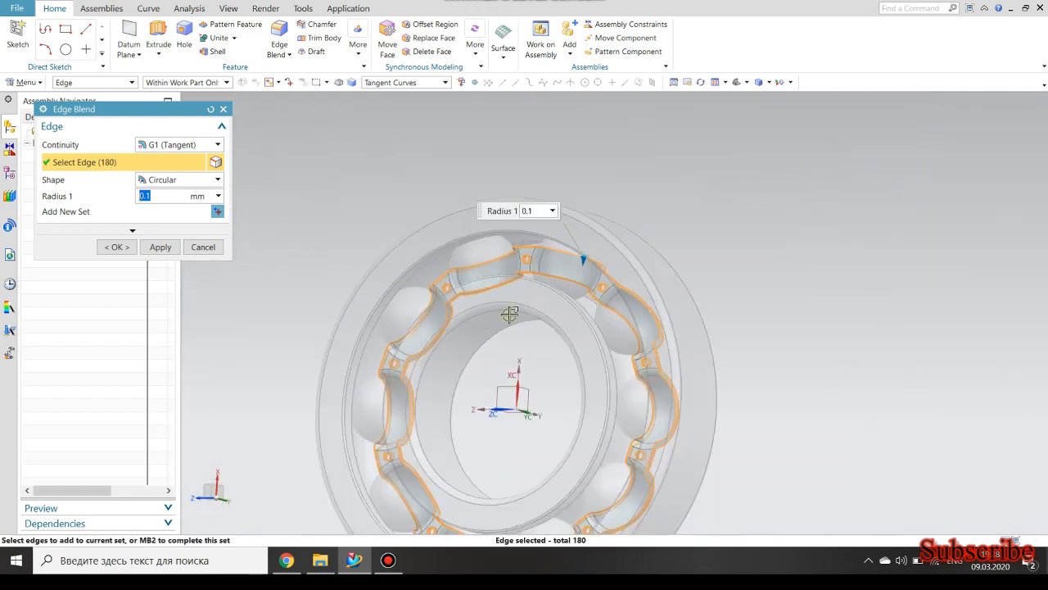
pyautogui.moveTo(774, 338); pyautogui.dragTo(492, 278, button='middle')
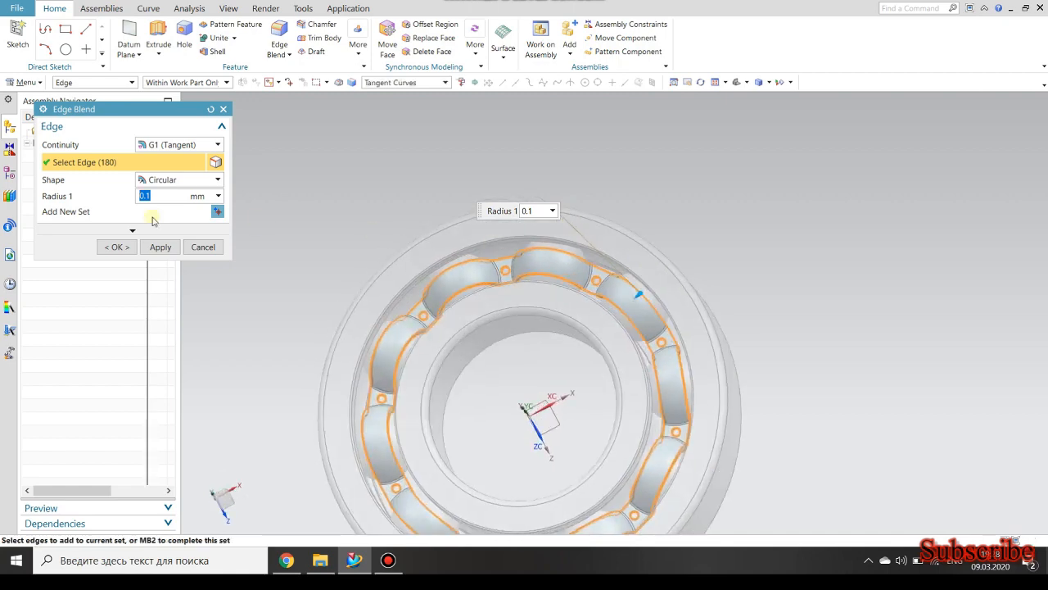
pyautogui.click(116, 247)
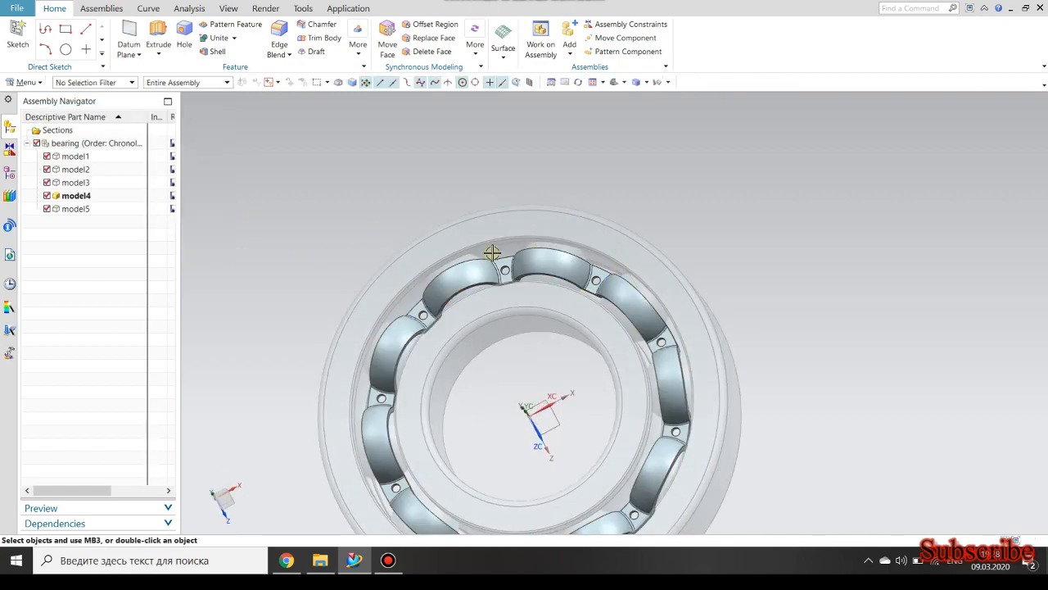
# Make the top-level bearing assembly the work part.
pyautogui.scroll(6, 532, 233)
pyautogui.moveTo(543, 249); pyautogui.dragTo(523, 308, button='middle')
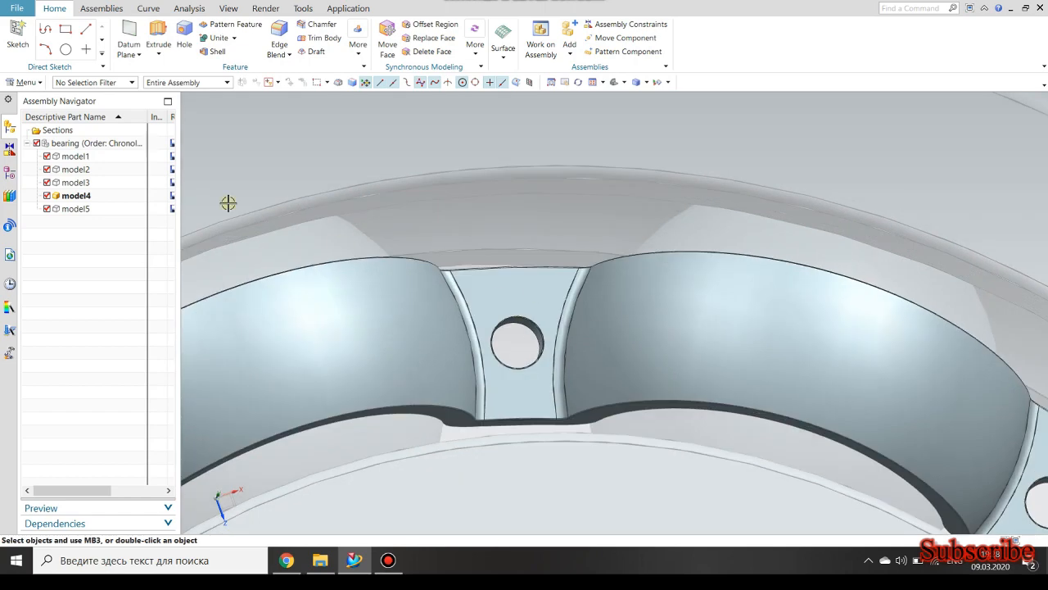
pyautogui.doubleClick(66, 144)
pyautogui.scroll(-8, 327, 247)
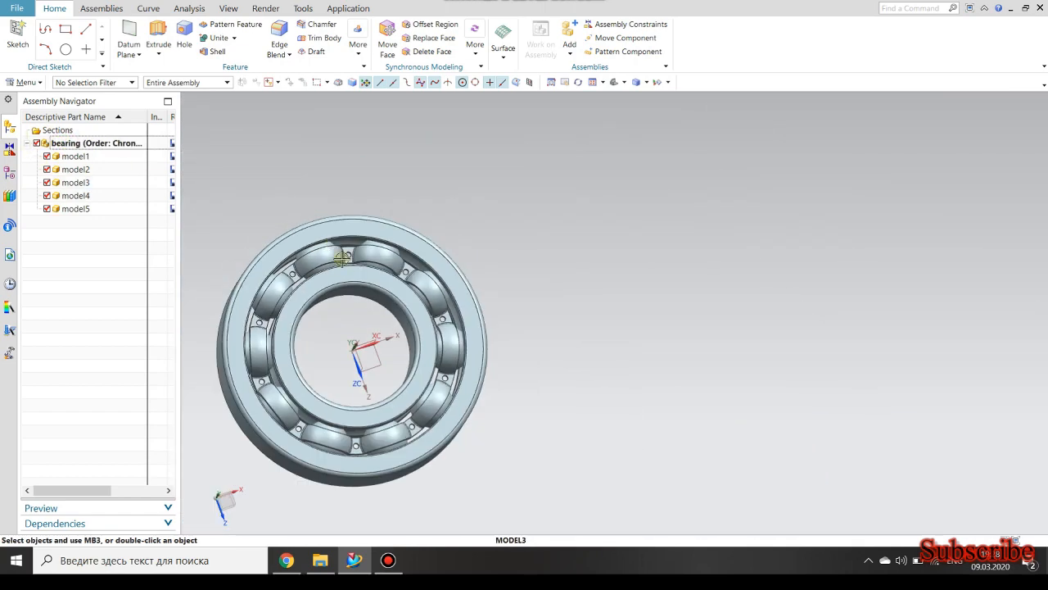
pyautogui.moveTo(326, 246); pyautogui.dragTo(241, 191, button='middle')
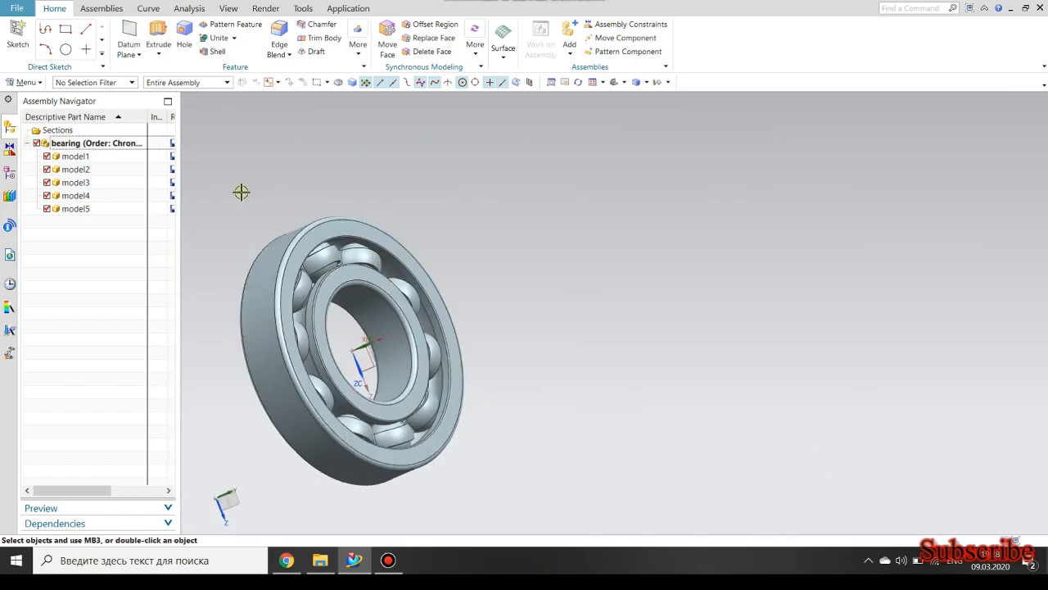
# Start mirroring a component in the assembly and choose the cage, model4, as the component to mirror.
pyautogui.click(106, 8)
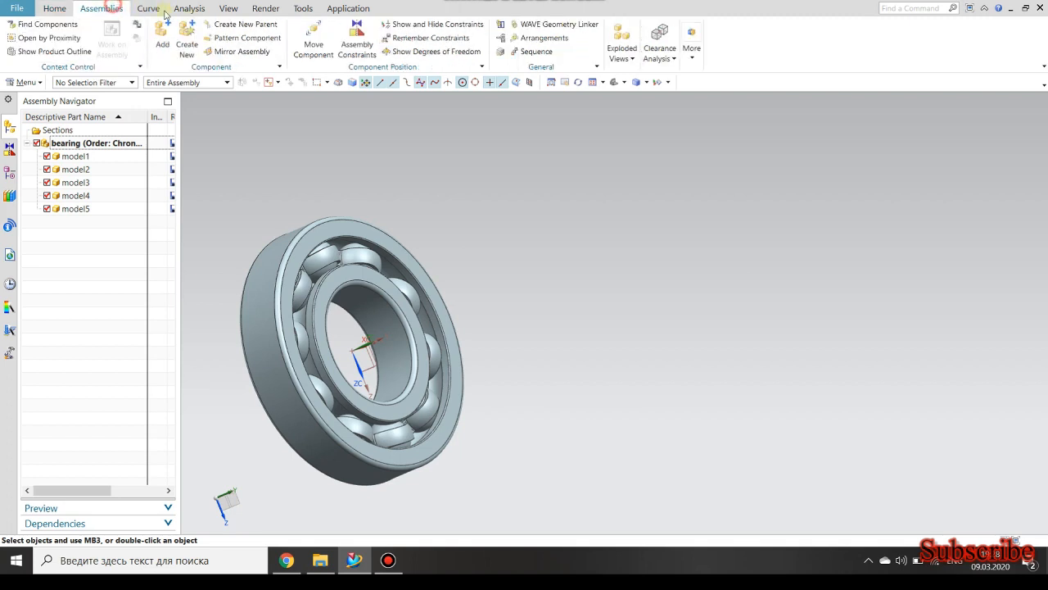
pyautogui.click(235, 51)
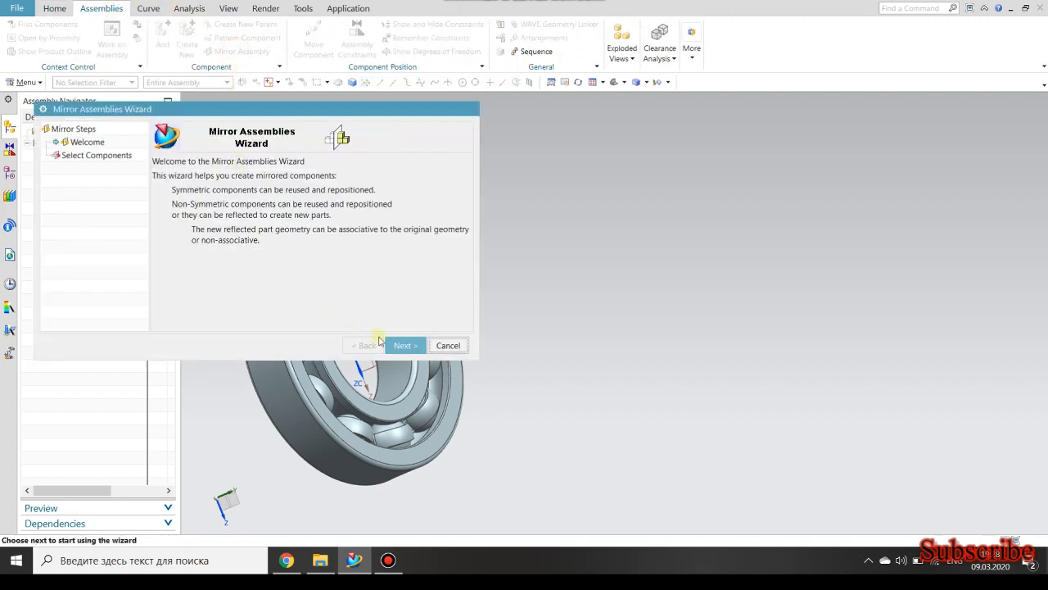
pyautogui.click(395, 345)
pyautogui.scroll(5, 459, 280)
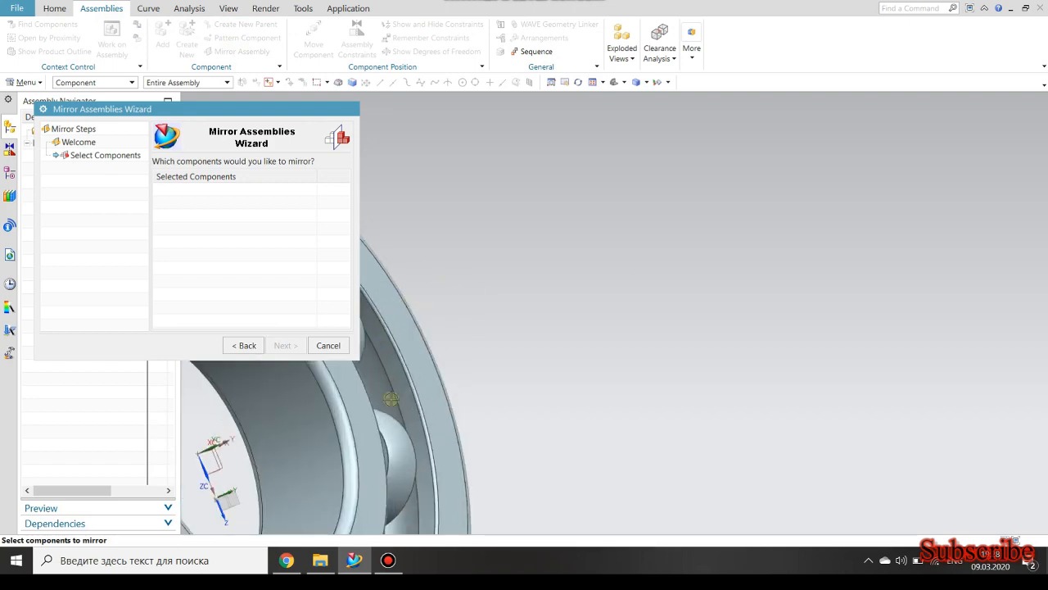
pyautogui.click(391, 430)
pyautogui.click(275, 348)
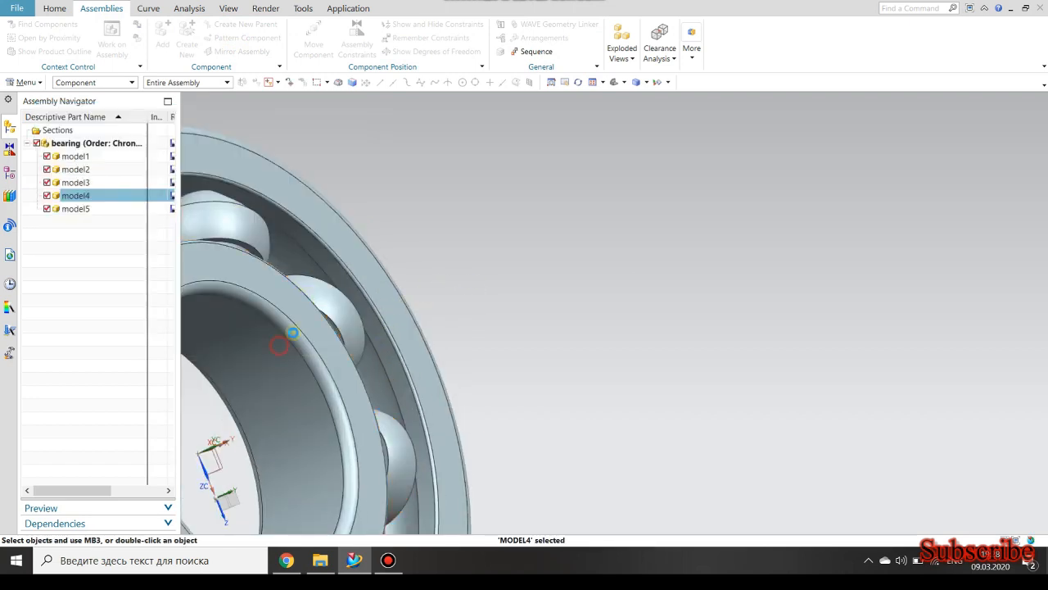
# Define a mirror plane through the bearing's centre perpendicular to its axis and complete the mirrored instance of model4.
pyautogui.scroll(-3, 519, 285)
pyautogui.scroll(2, 473, 347)
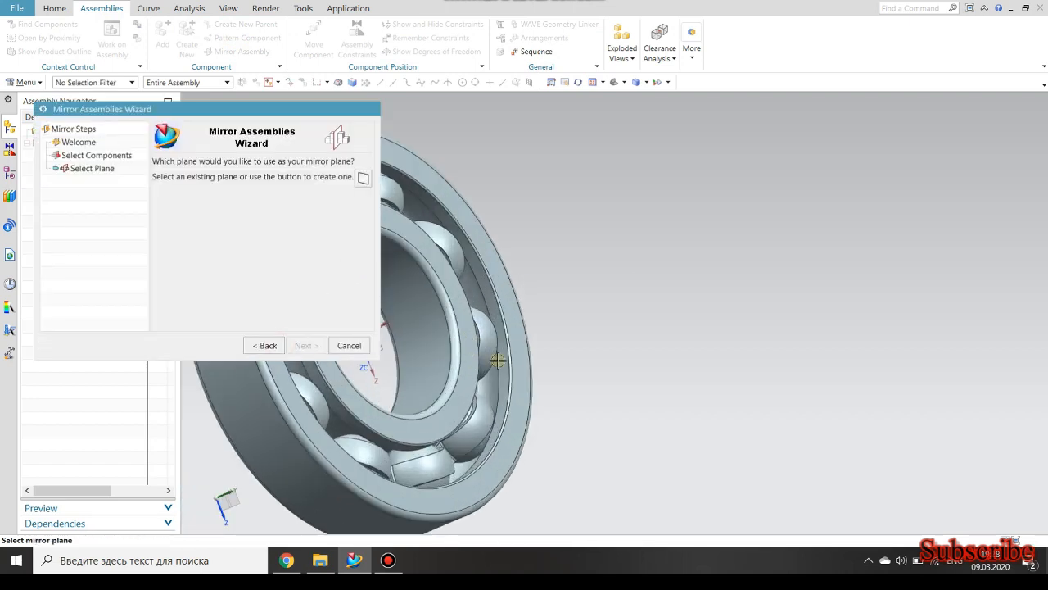
pyautogui.moveTo(499, 360); pyautogui.dragTo(674, 367, button='middle')
pyautogui.scroll(-5, 643, 366)
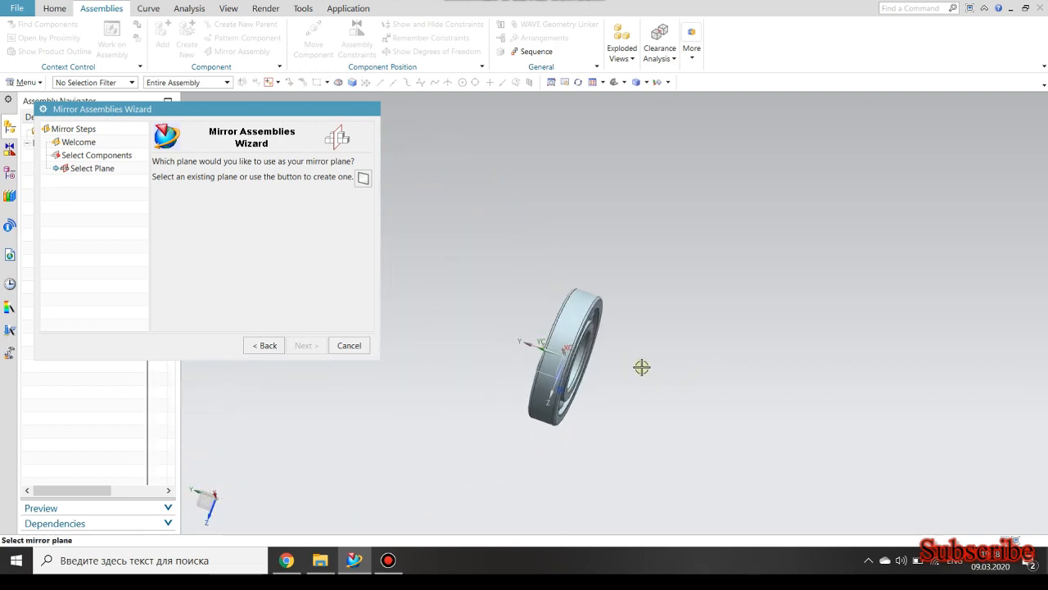
pyautogui.scroll(3, 605, 365)
pyautogui.moveTo(594, 359); pyautogui.dragTo(529, 355, button='middle')
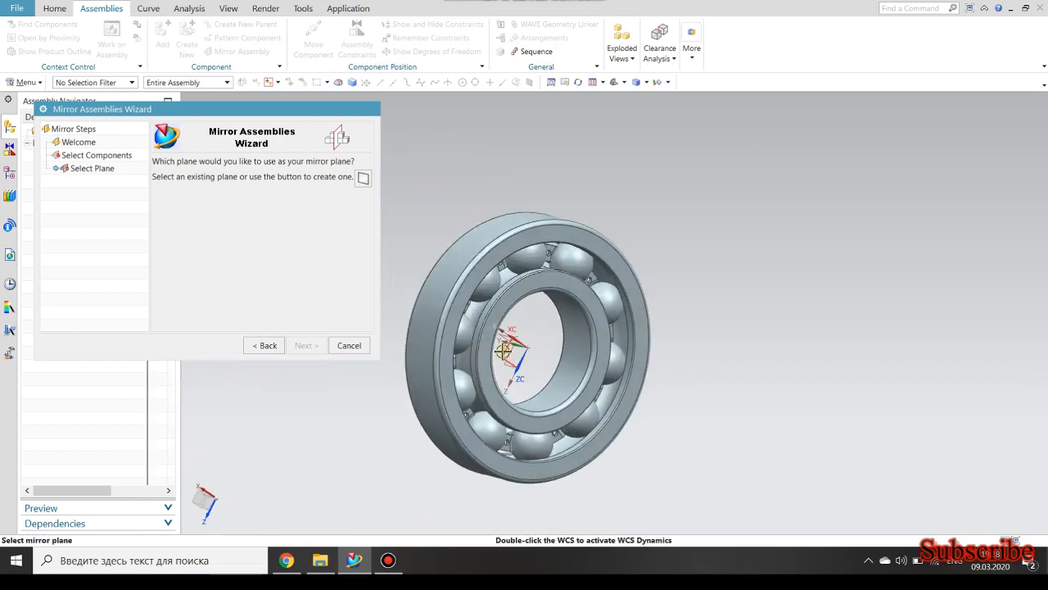
pyautogui.click(312, 345)
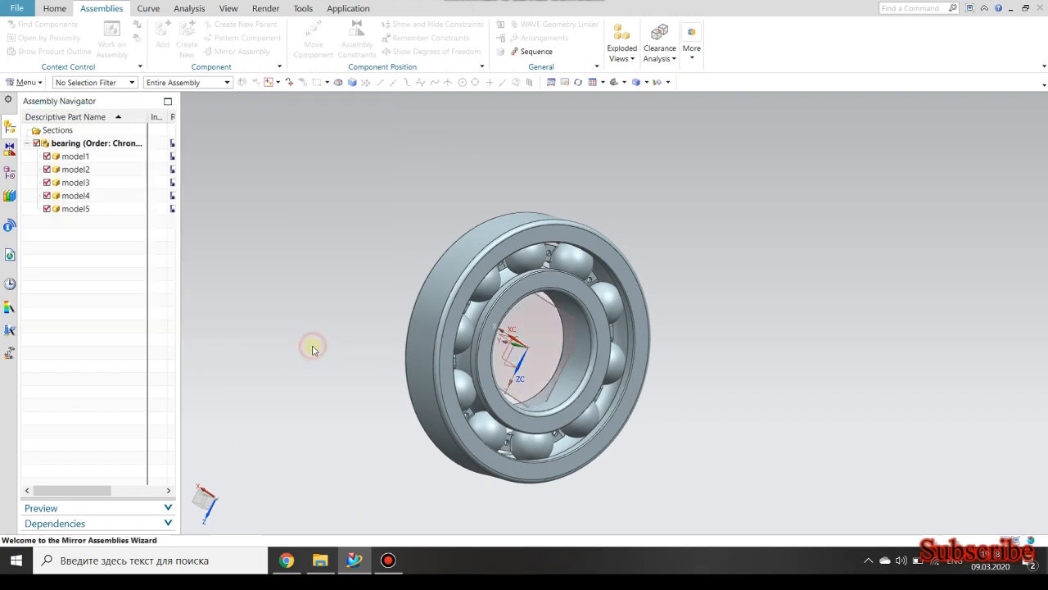
pyautogui.click(300, 347)
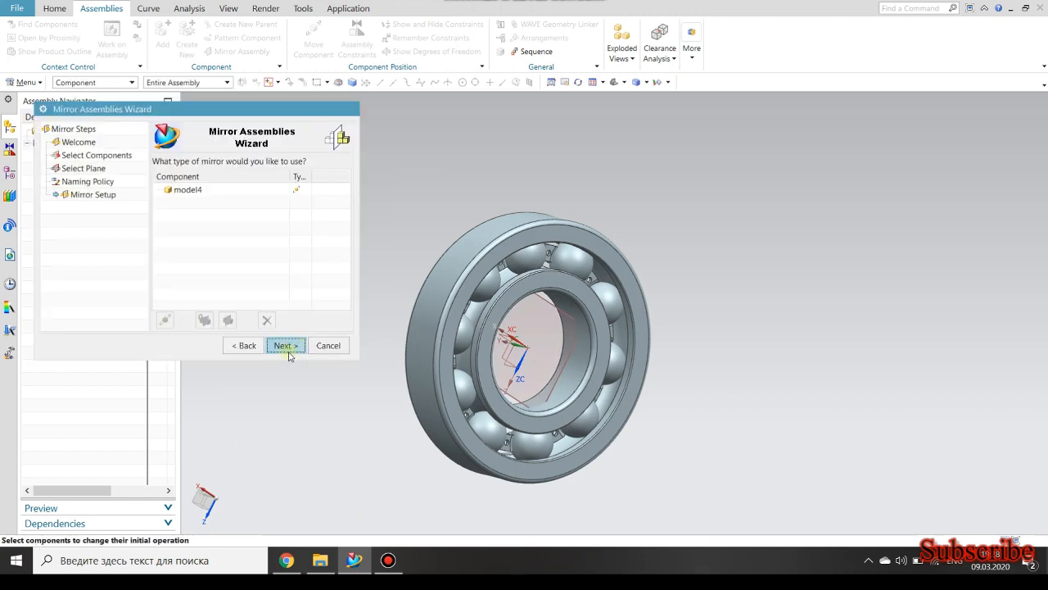
pyautogui.click(285, 345)
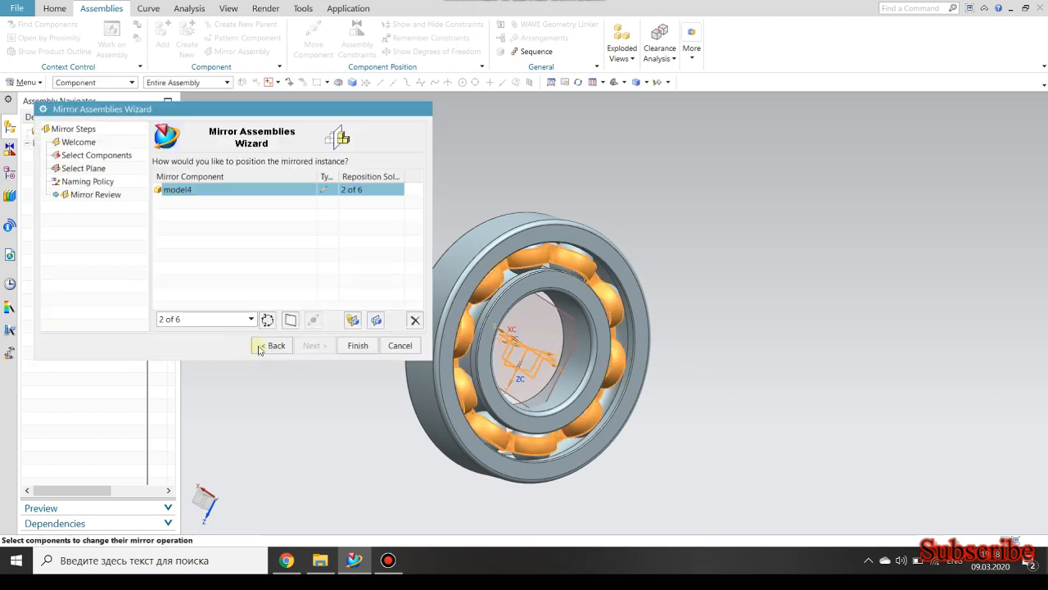
pyautogui.click(358, 345)
# Hide the datum plane used for mirroring the cage.
pyautogui.scroll(3, 543, 383)
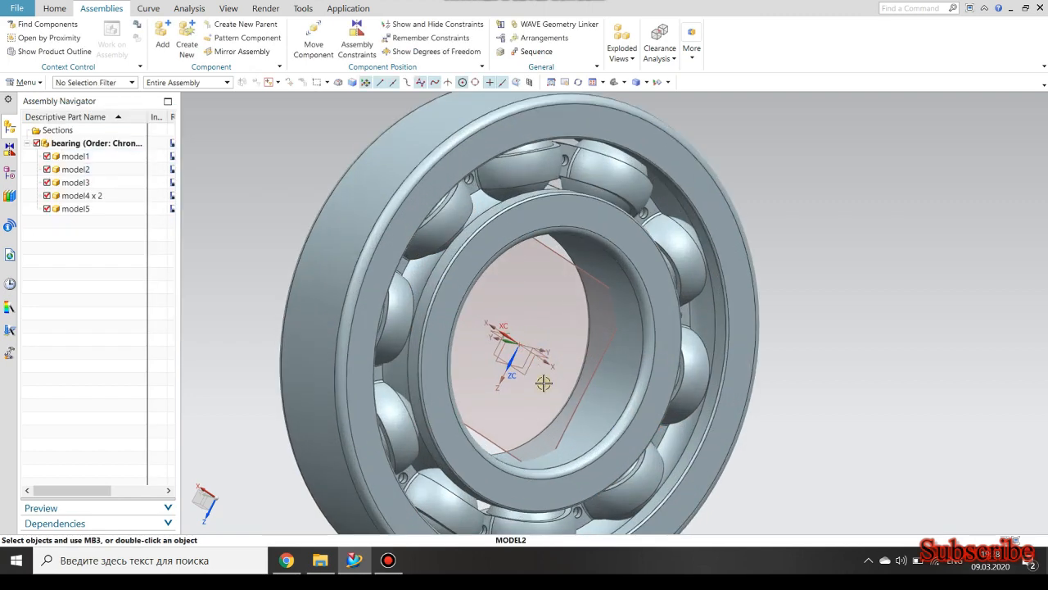
pyautogui.click(573, 409)
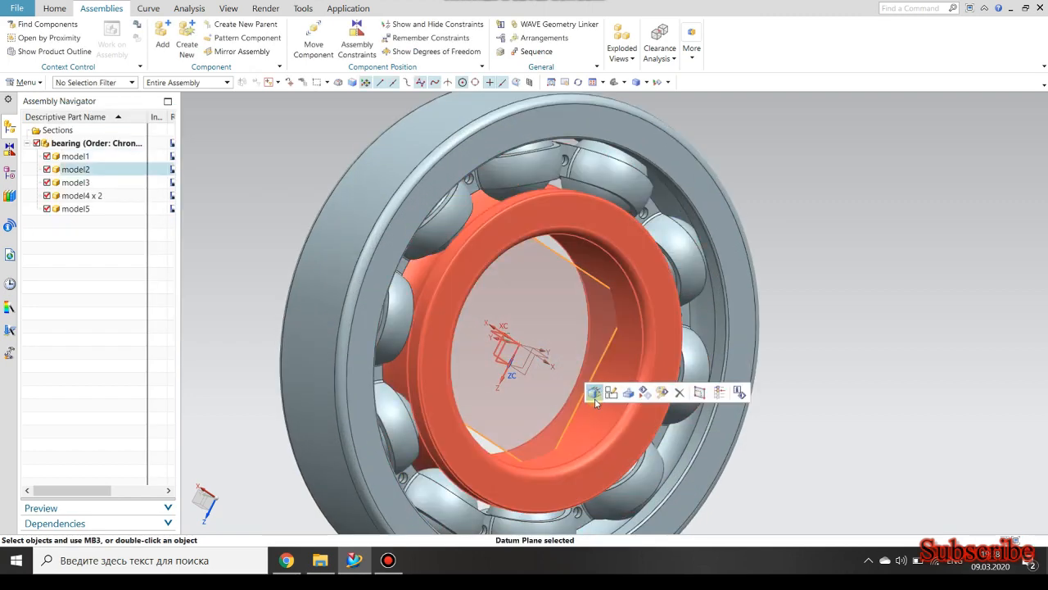
pyautogui.rightClick(569, 421)
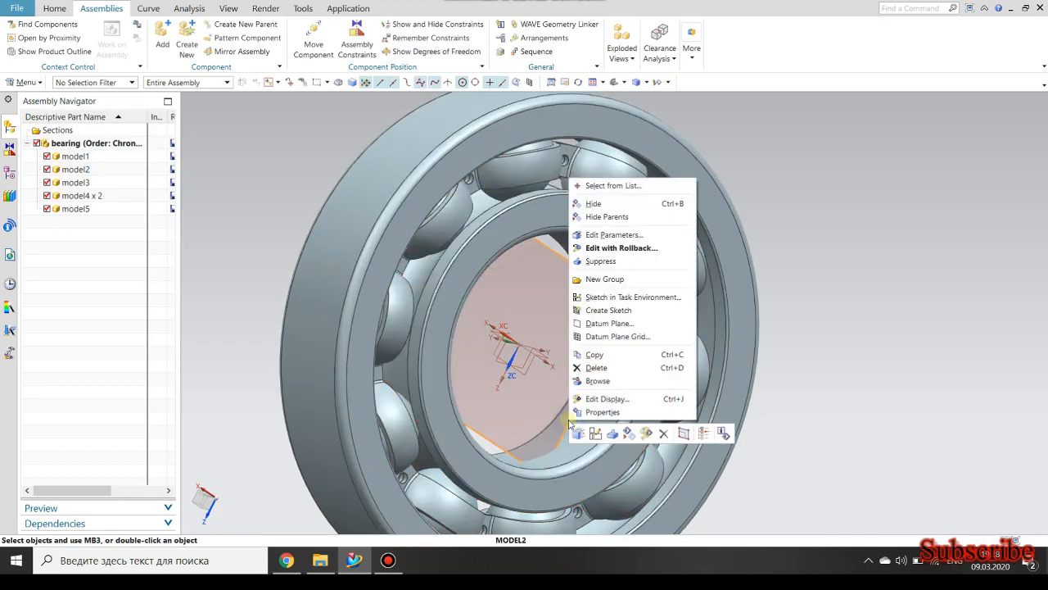
pyautogui.click(594, 204)
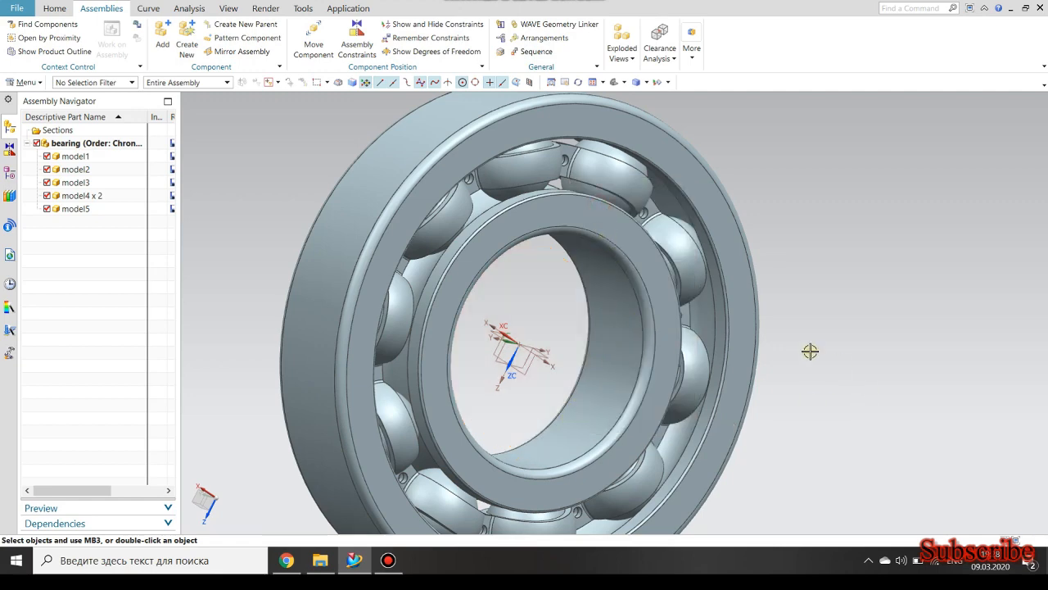
# Make model5 the work part within the bearing assembly.
pyautogui.doubleClick(70, 208)
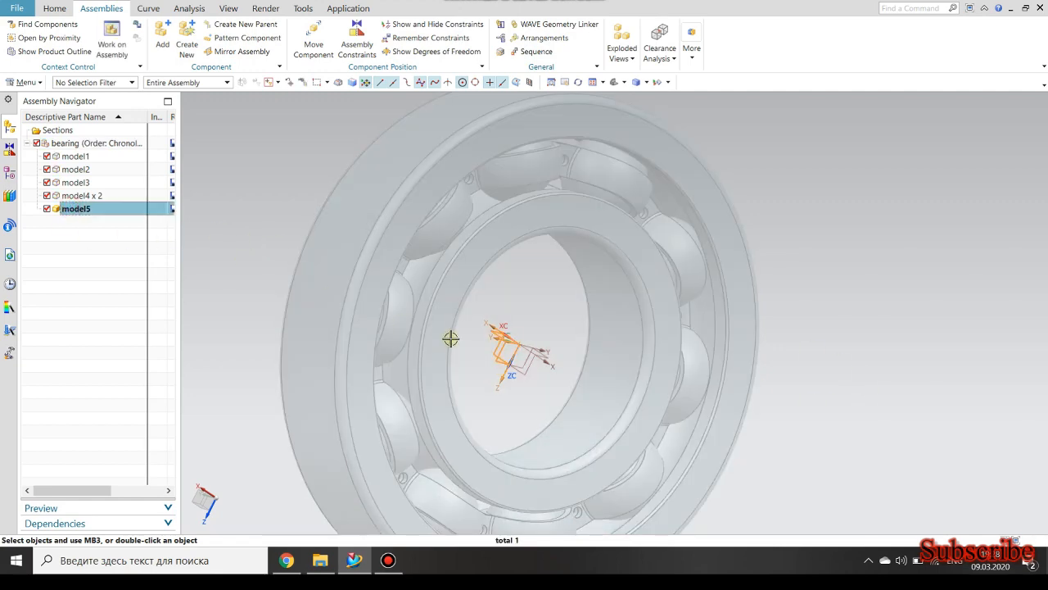
pyautogui.scroll(-2, 465, 243)
pyautogui.scroll(5, 466, 234)
pyautogui.moveTo(467, 234); pyautogui.dragTo(367, 155, button='middle')
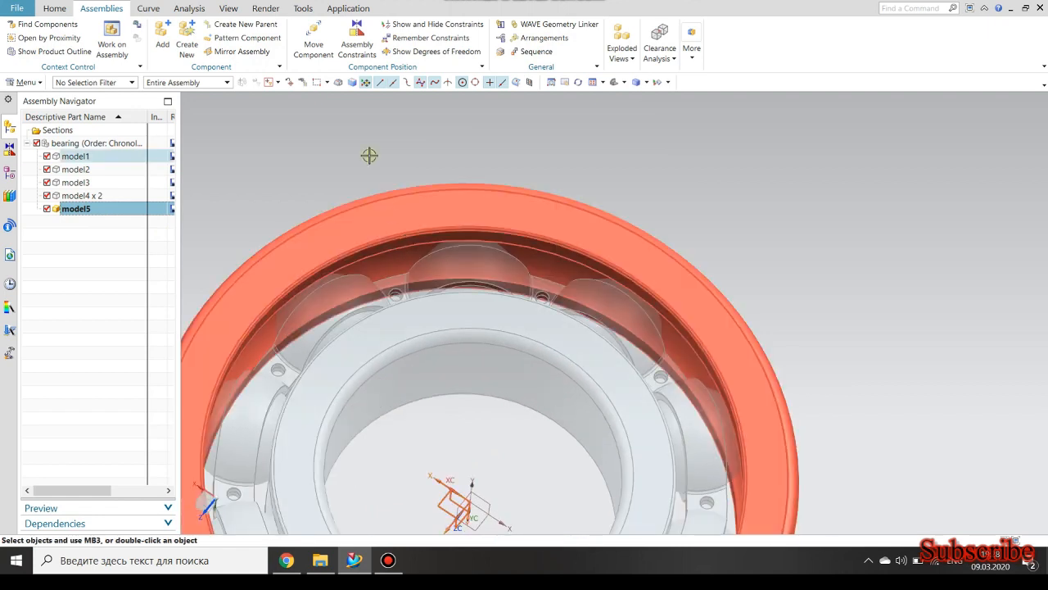
# Create a sketch in model5 on the cage's flat face around one of the holes between two ball pockets.
pyautogui.click(55, 8)
pyautogui.click(154, 37)
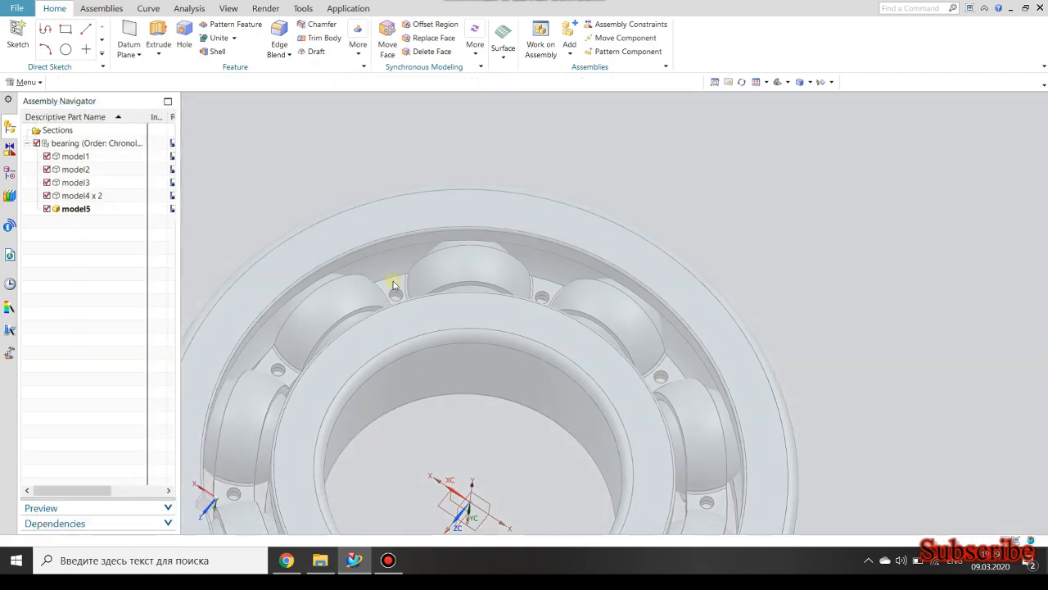
pyautogui.scroll(6, 394, 287)
pyautogui.click(397, 303)
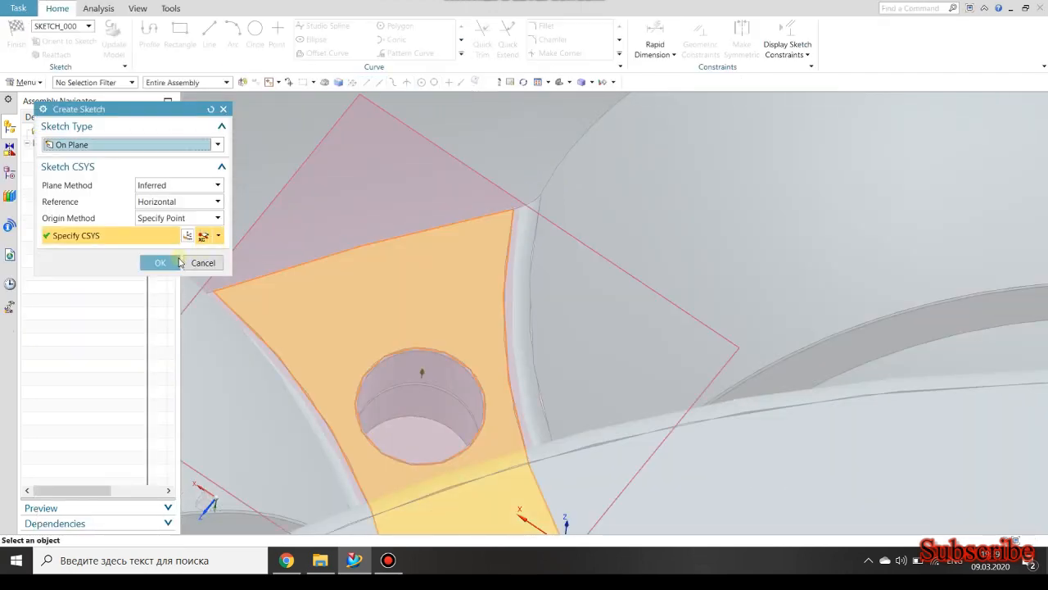
pyautogui.click(160, 262)
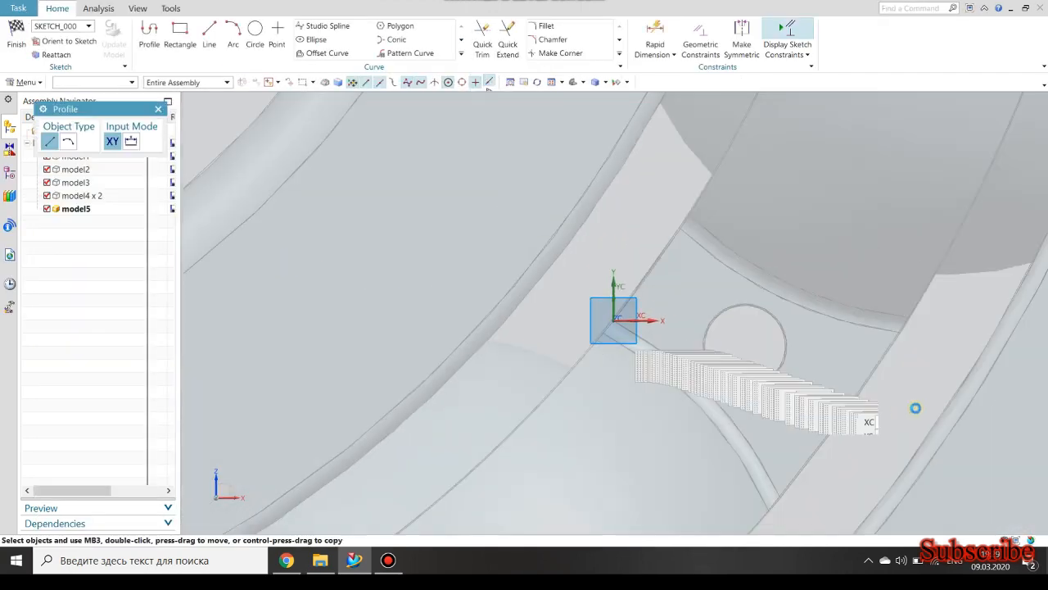
# Draw a circle of diameter 5 centred on the hole in the cage's flat face.
pyautogui.click(255, 33)
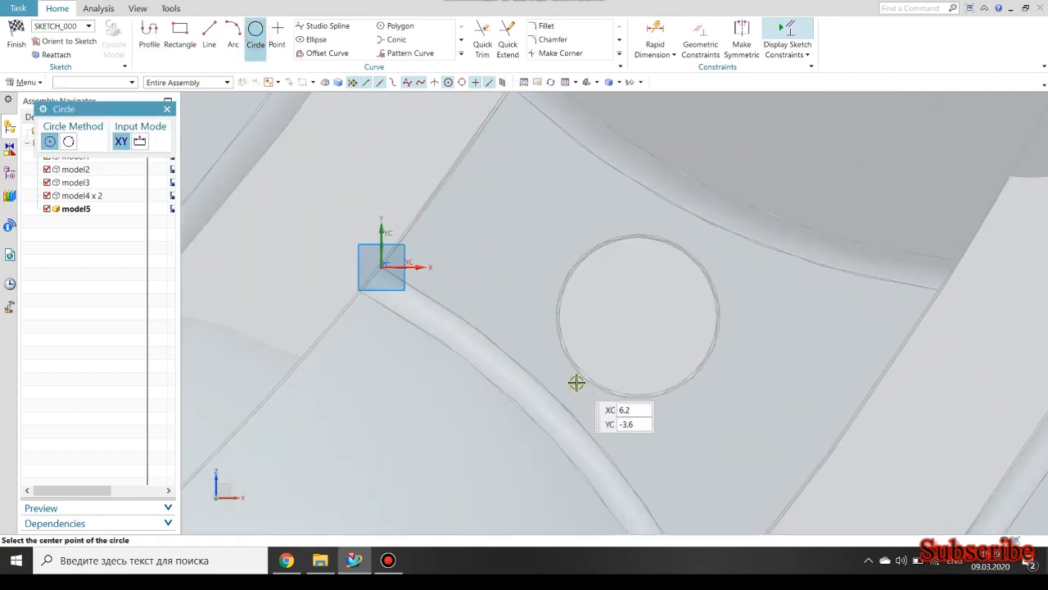
pyautogui.click(637, 316)
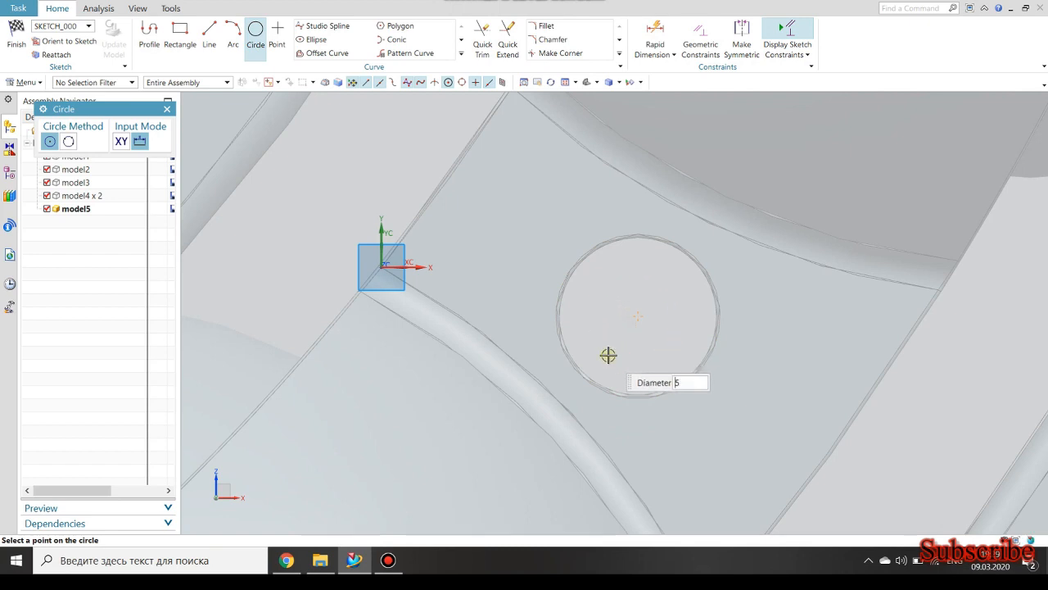
pyautogui.click(607, 355)
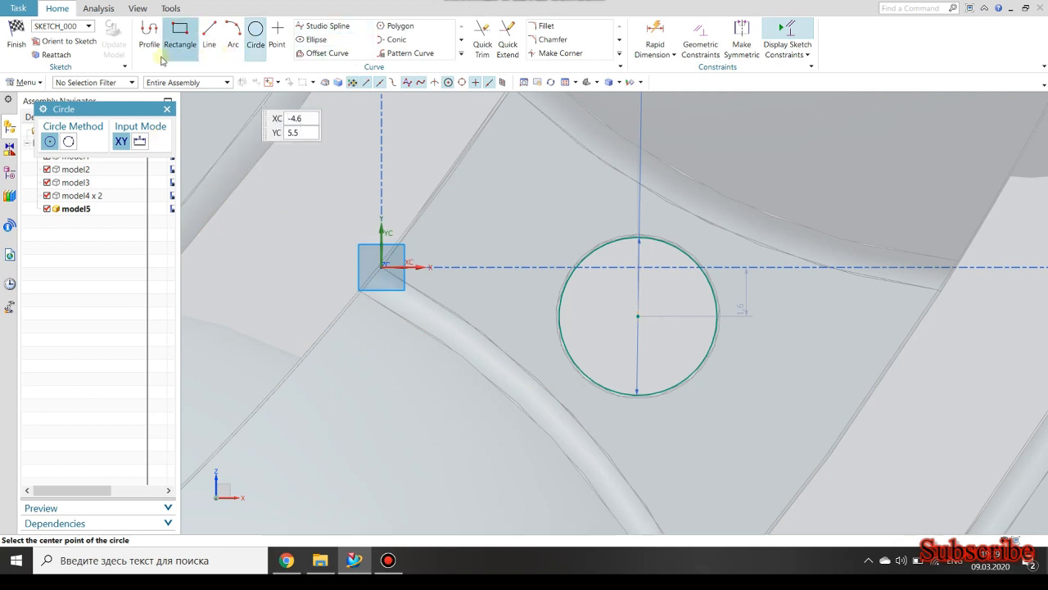
# Set up a circular curve pattern of the sketched circle and begin specifying its rotation point on the bearing.
pyautogui.click(379, 53)
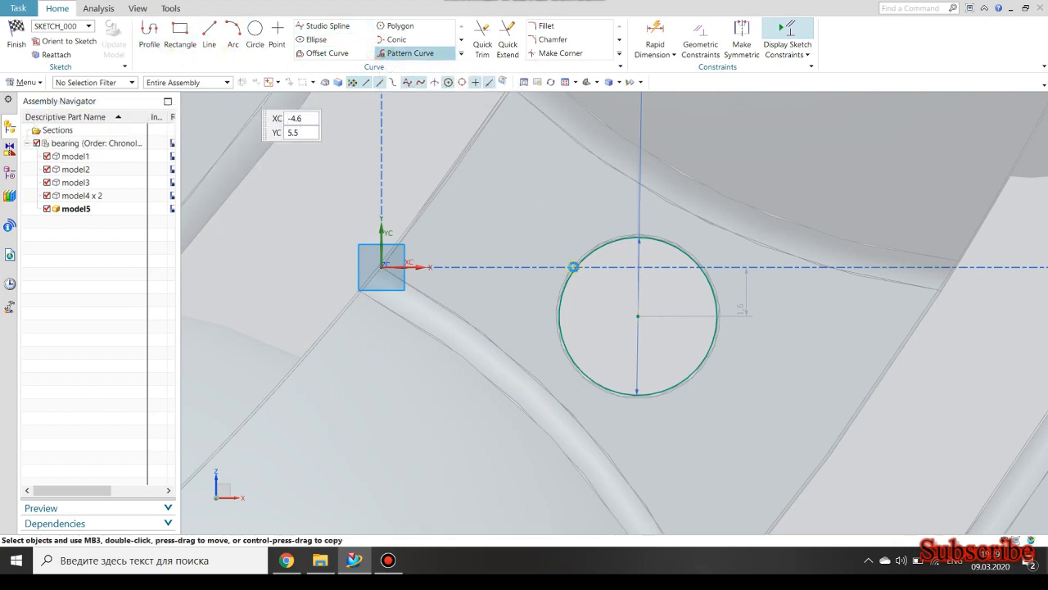
pyautogui.click(611, 244)
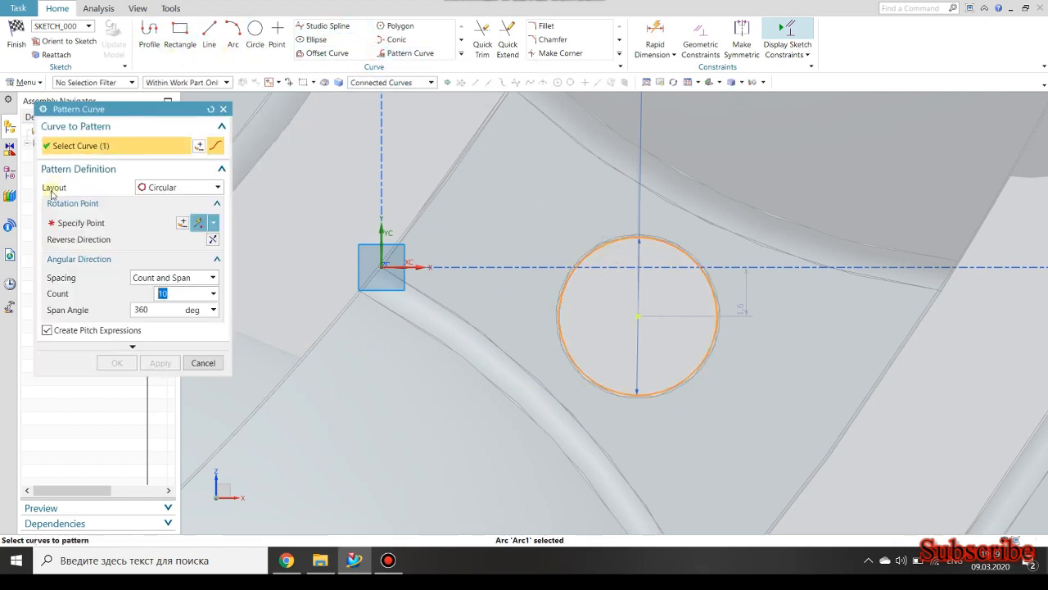
pyautogui.click(82, 223)
pyautogui.scroll(-10, 471, 296)
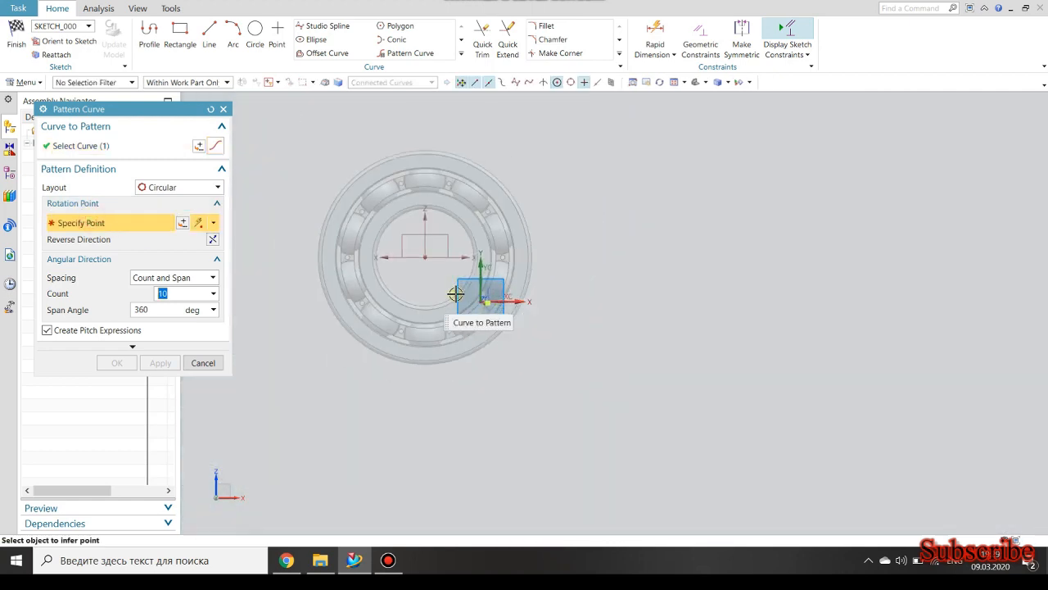
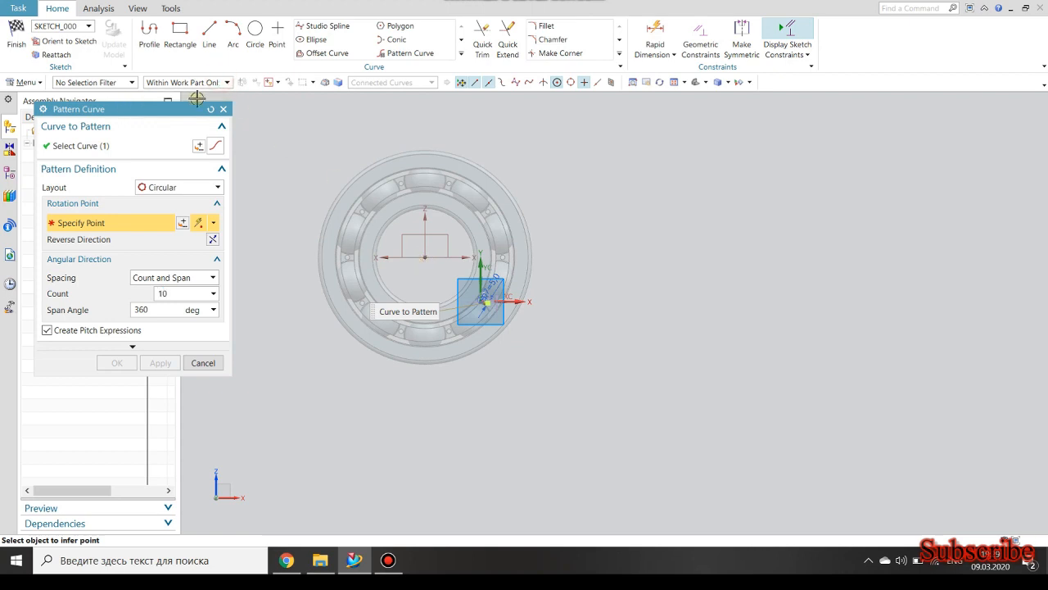
pyautogui.click(219, 108)
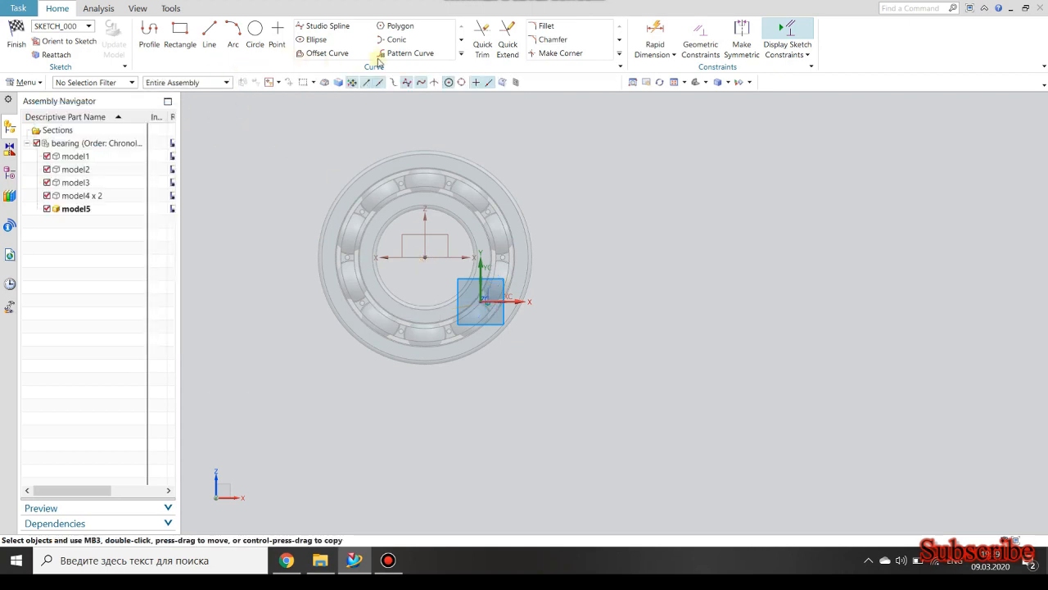
pyautogui.click(220, 82)
pyautogui.click(215, 82)
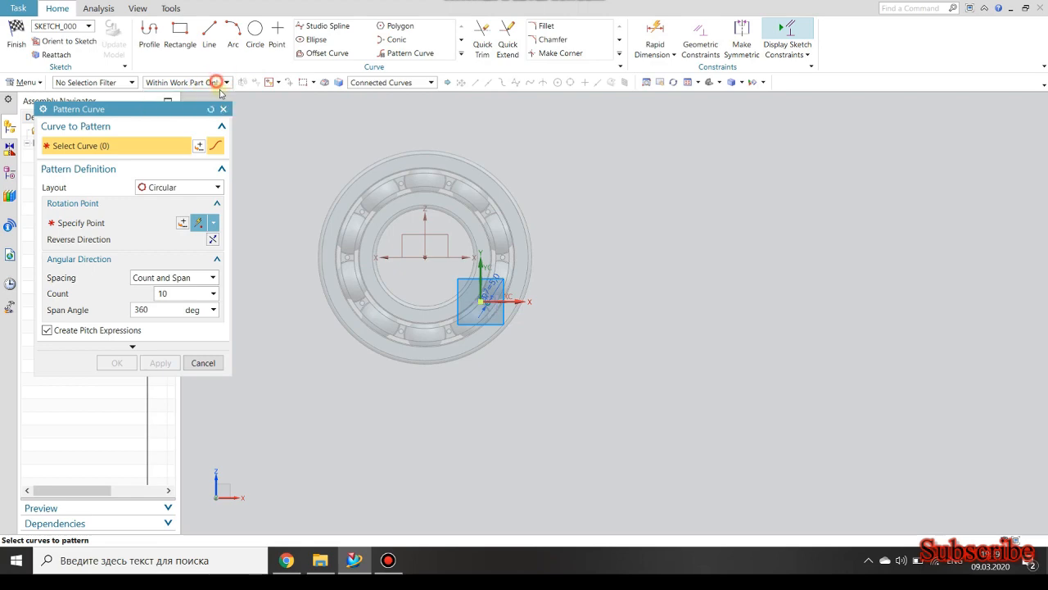
pyautogui.scroll(10, 493, 346)
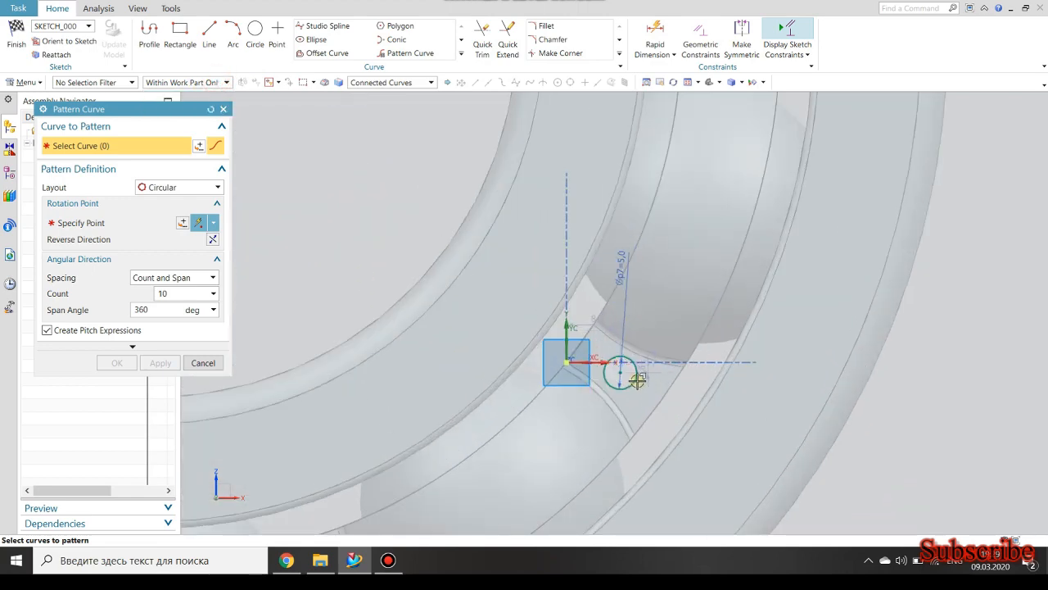
pyautogui.scroll(-5, 589, 385)
pyautogui.scroll(5, 597, 395)
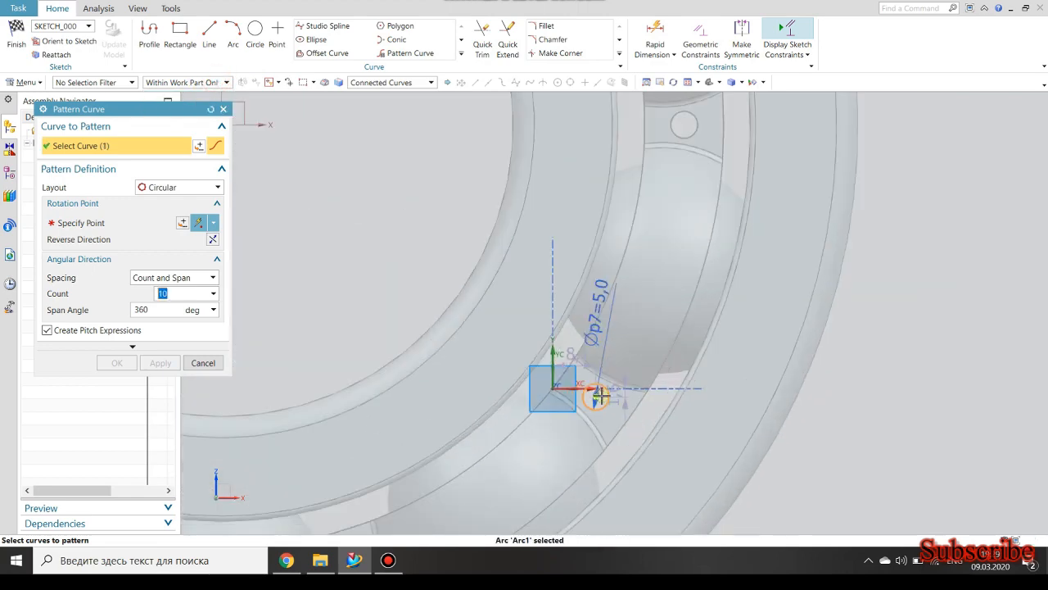
pyautogui.scroll(-5, 601, 390)
pyautogui.scroll(3, 522, 427)
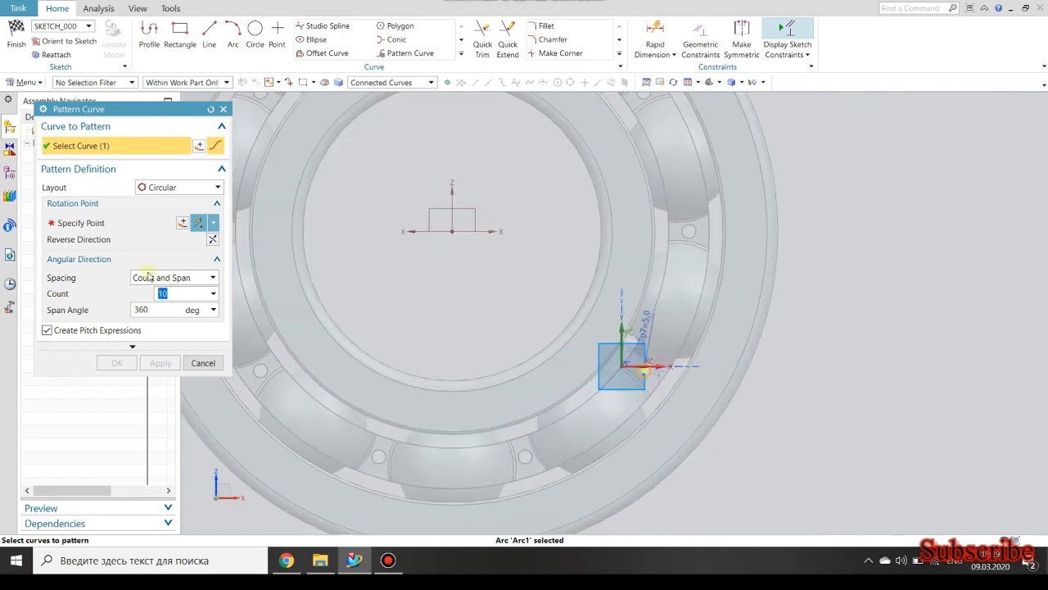
pyautogui.click(104, 224)
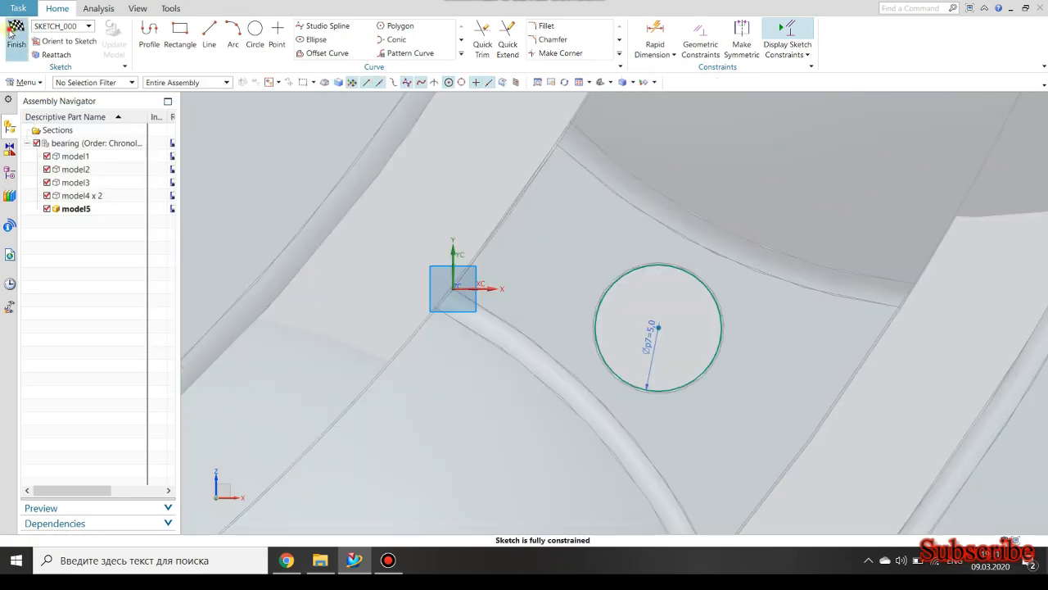
# Finish the sketch and extrude its circle from 0 mm until extended to the cage's outer flat face at the other end of the hole.
pyautogui.click(16, 34)
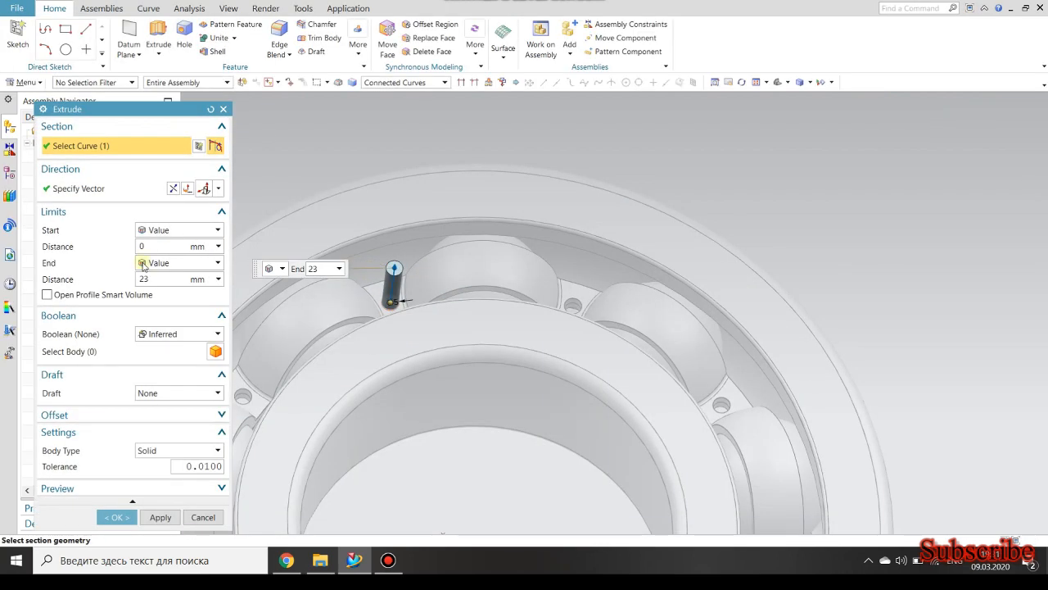
pyautogui.click(168, 262)
pyautogui.click(168, 325)
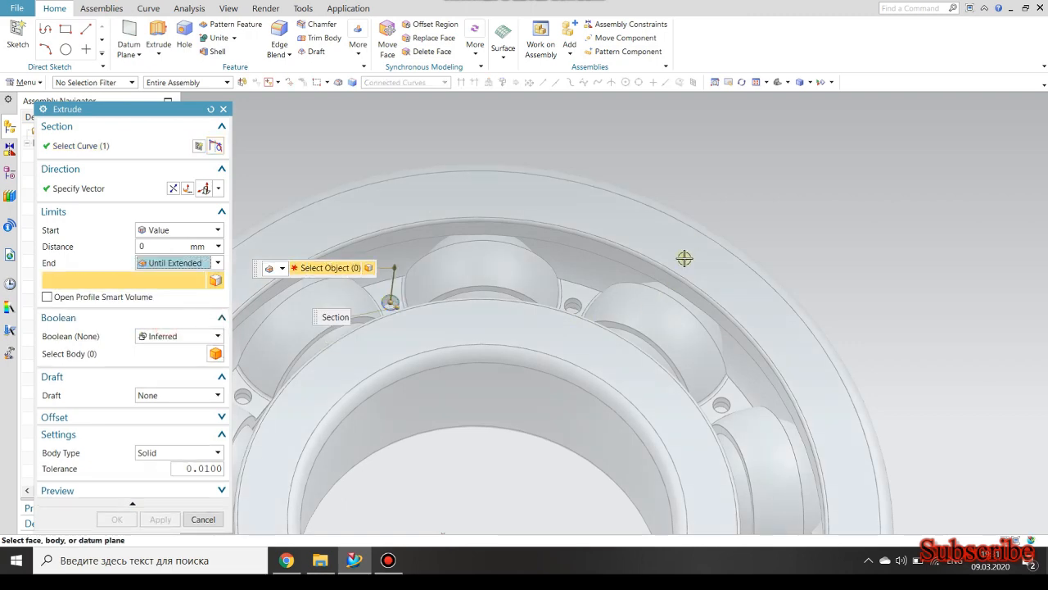
pyautogui.moveTo(614, 274); pyautogui.dragTo(725, 248, button='middle')
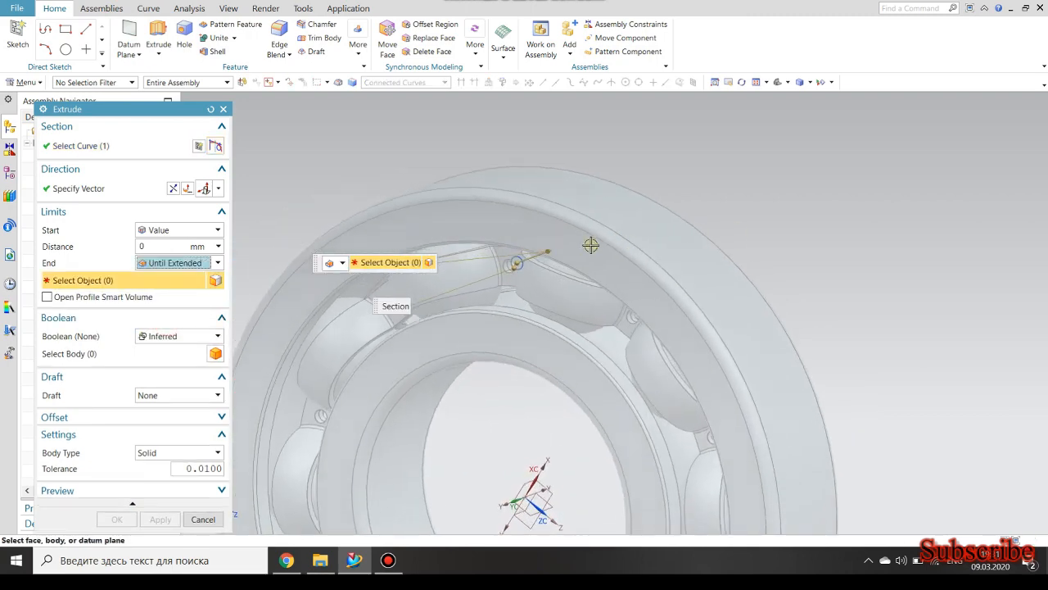
pyautogui.scroll(5, 507, 262)
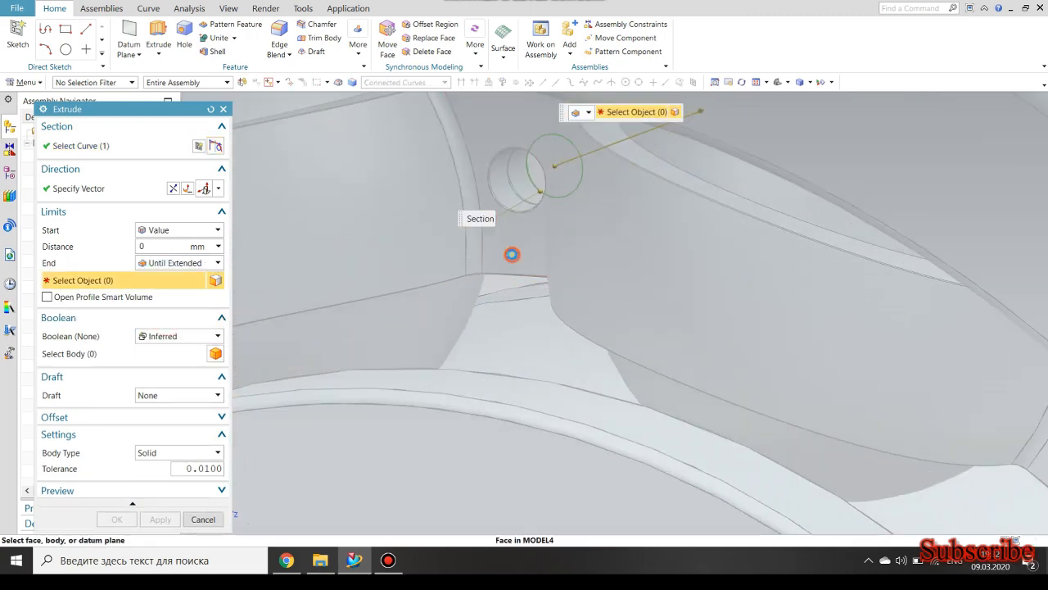
pyautogui.click(512, 254)
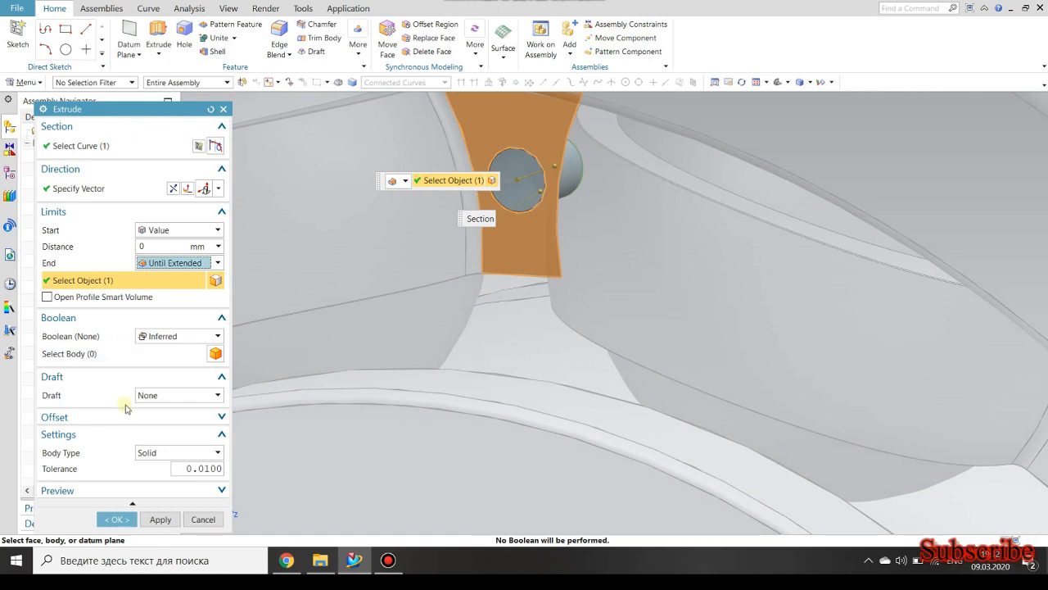
pyautogui.click(116, 519)
# Start a Revolve and create its section sketch on the flat end face of the extruded pin.
pyautogui.scroll(-3, 488, 342)
pyautogui.scroll(2, 525, 196)
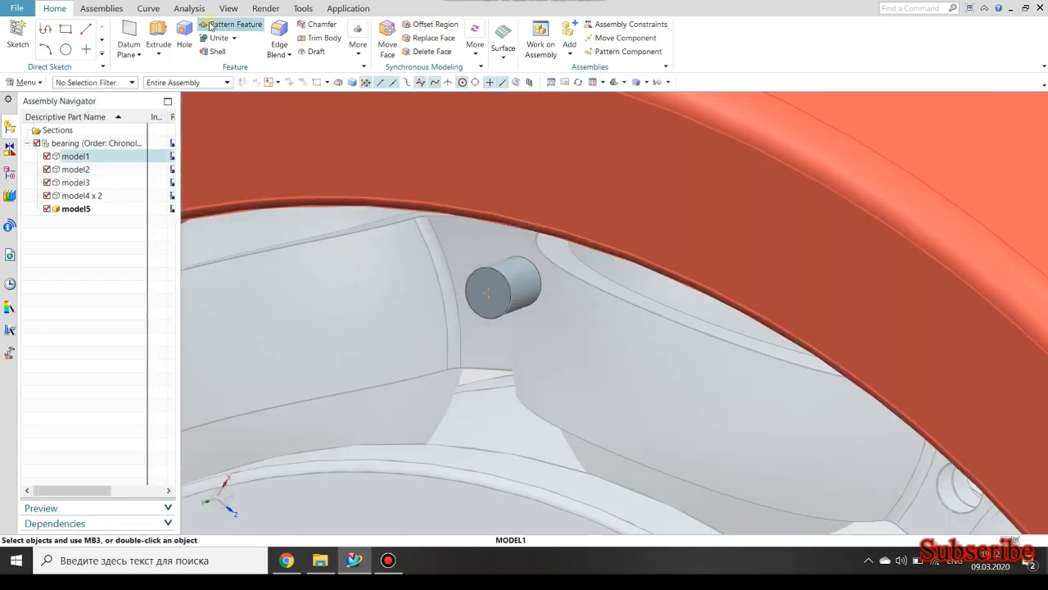
pyautogui.click(158, 54)
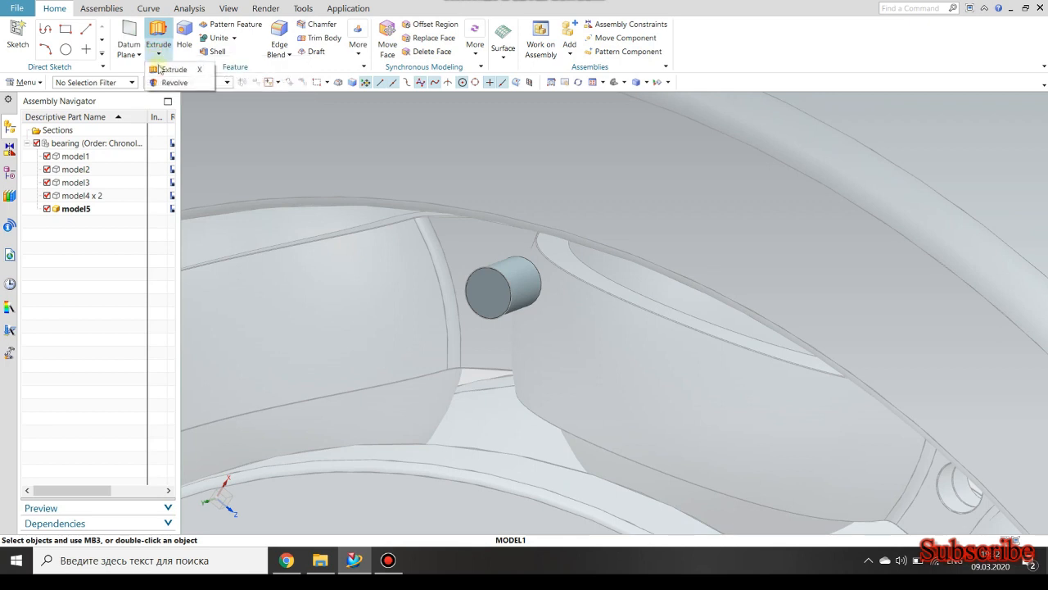
pyautogui.click(171, 83)
pyautogui.scroll(2, 499, 285)
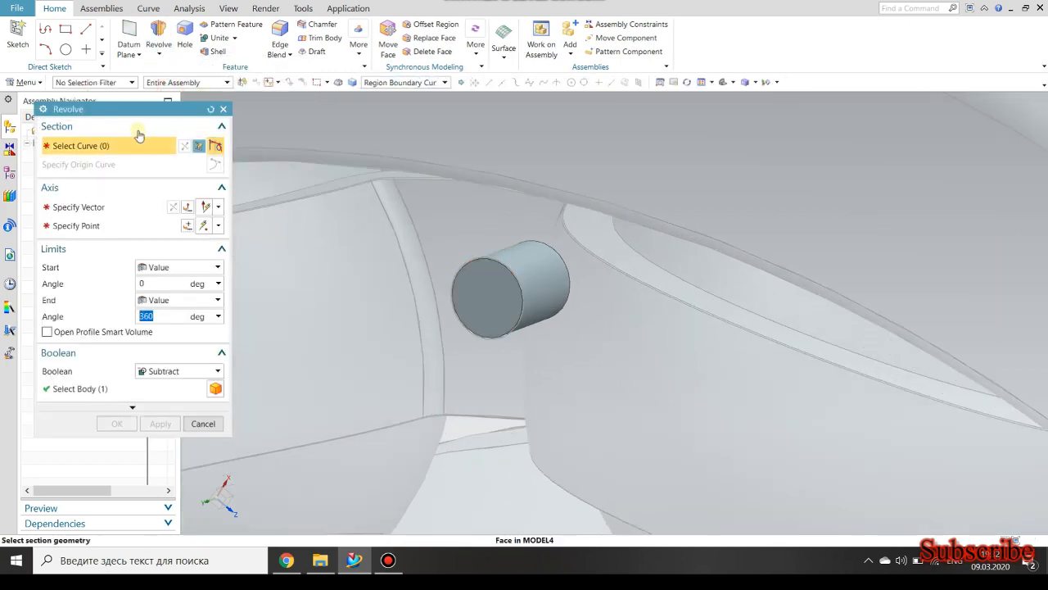
pyautogui.click(199, 147)
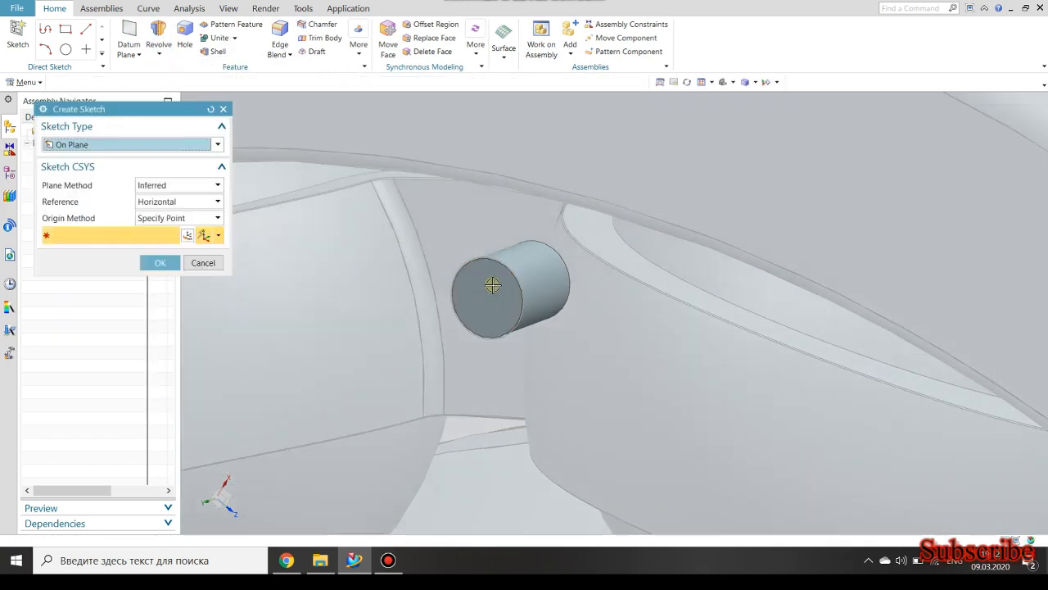
pyautogui.click(487, 293)
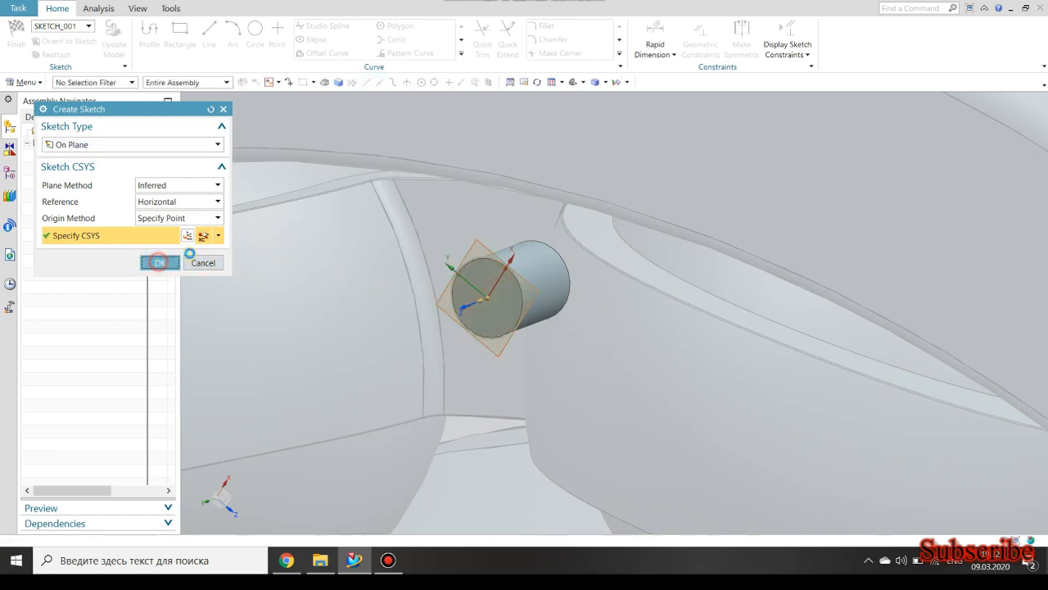
pyautogui.scroll(3, 684, 308)
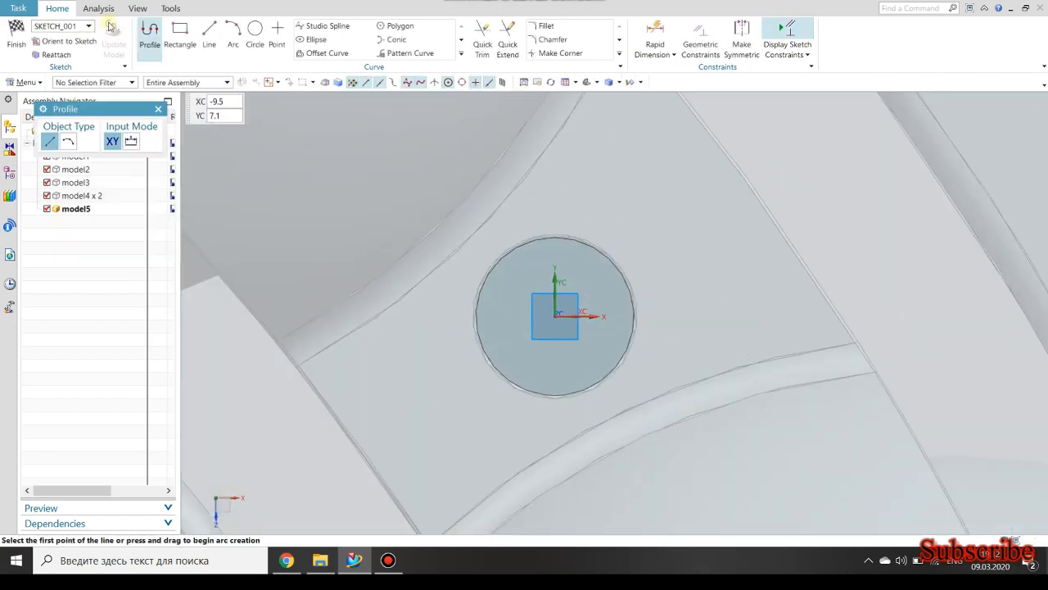
# Draw a circle centred on the sketch origin at the pin's end face and dimension its diameter as 5.2 mm.
pyautogui.click(255, 32)
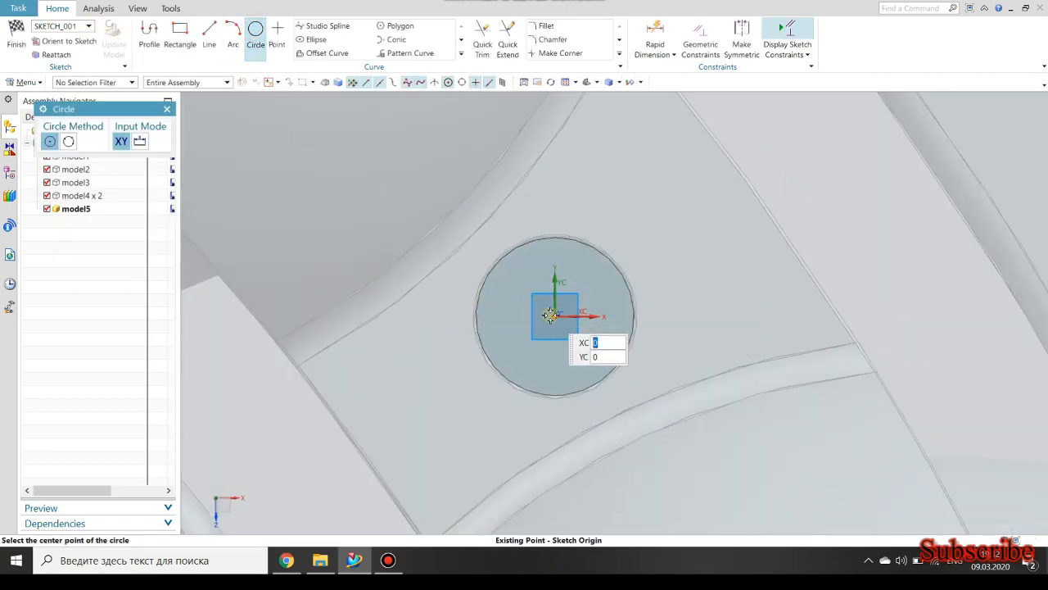
pyautogui.click(554, 314)
pyautogui.click(464, 306)
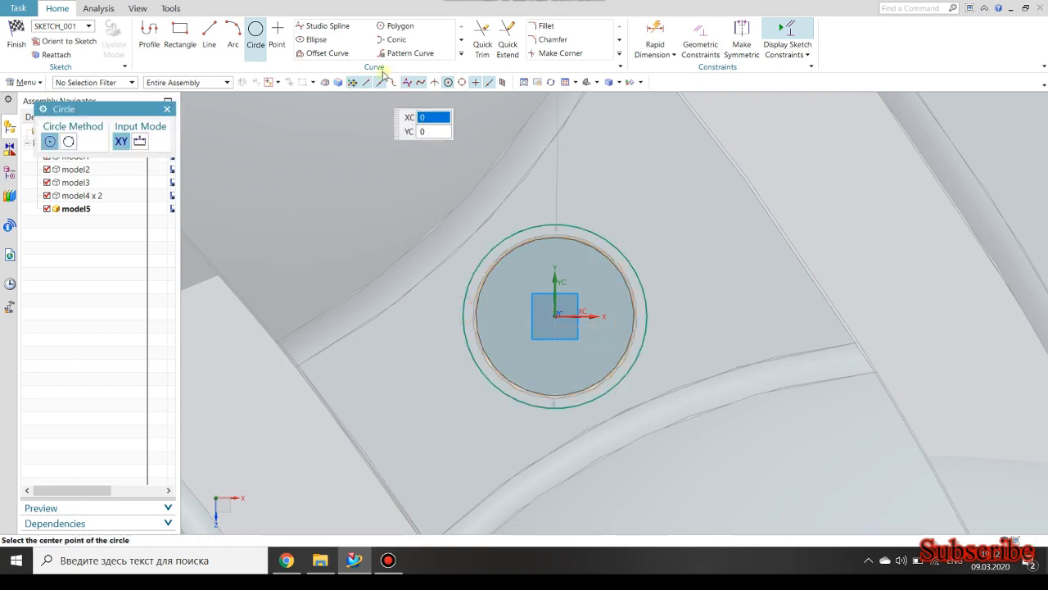
pyautogui.click(655, 33)
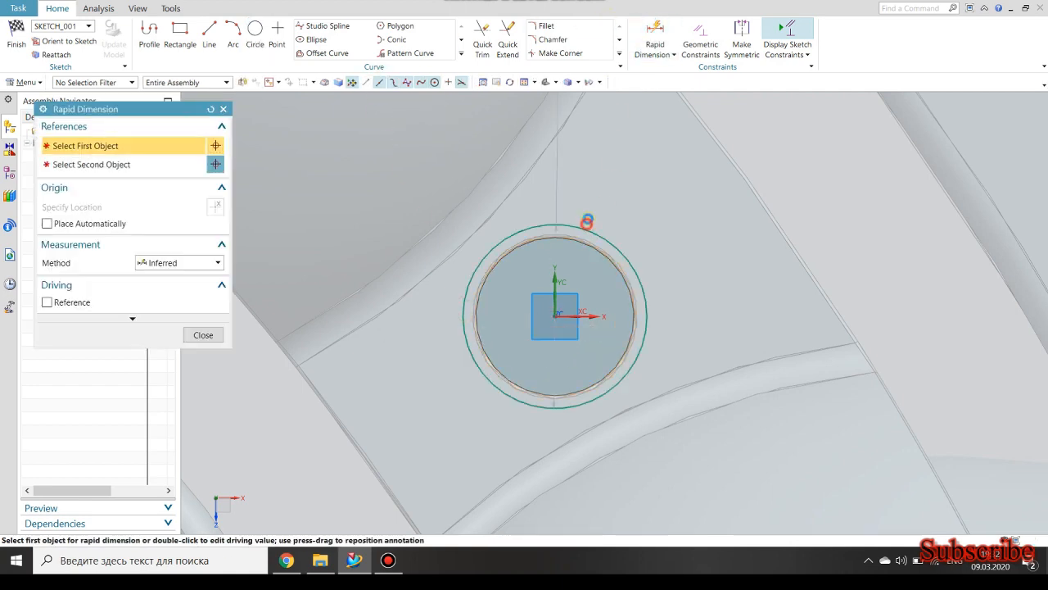
pyautogui.click(586, 227)
pyautogui.click(547, 204)
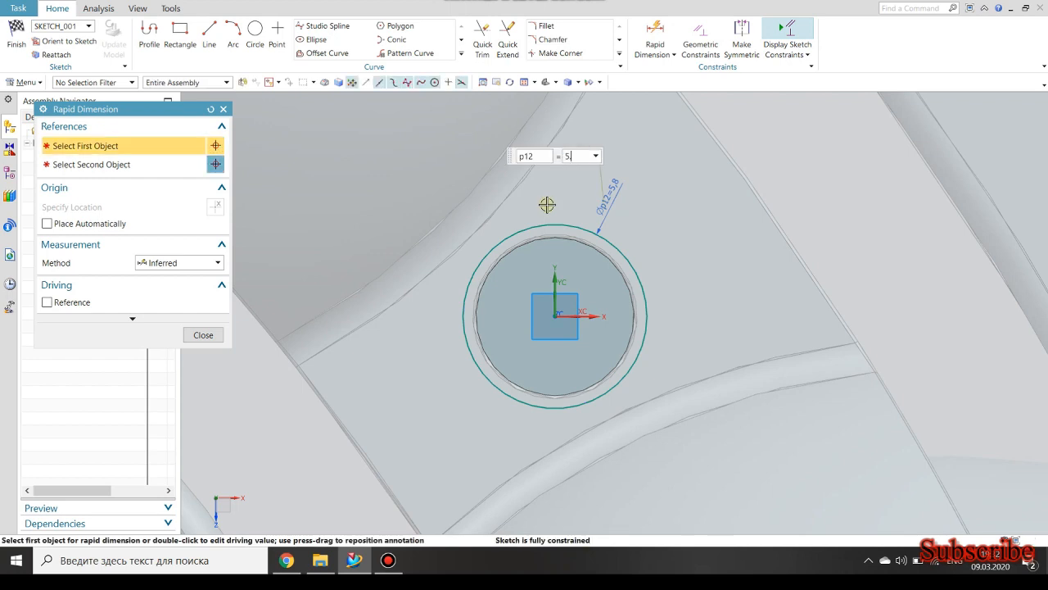
pyautogui.write('5.2')
pyautogui.press('Return')
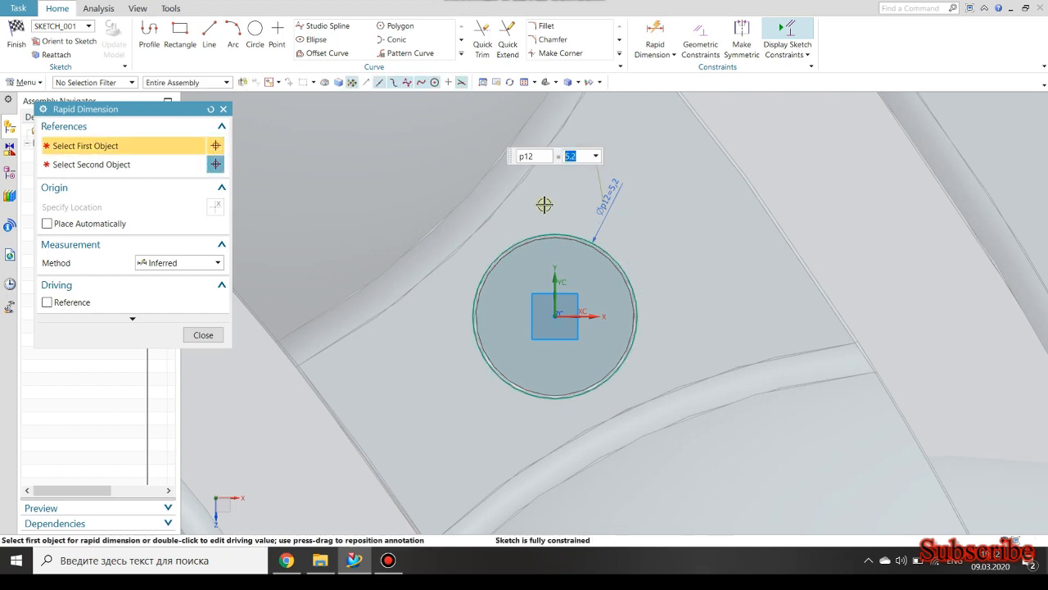
pyautogui.click(223, 109)
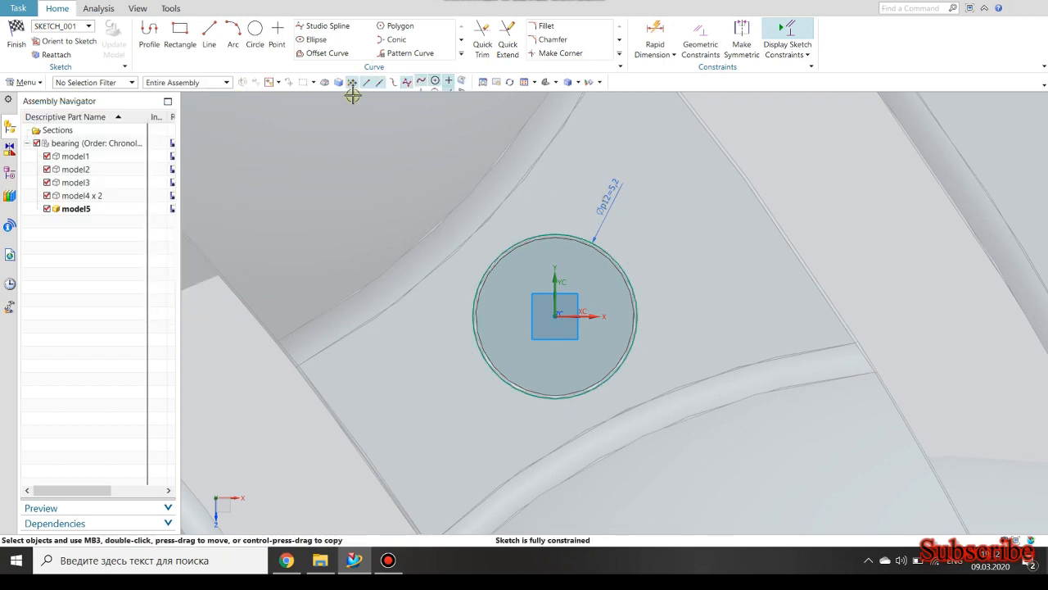
# Set the circle's diameter to 5.3 mm.
pyautogui.doubleClick(612, 184)
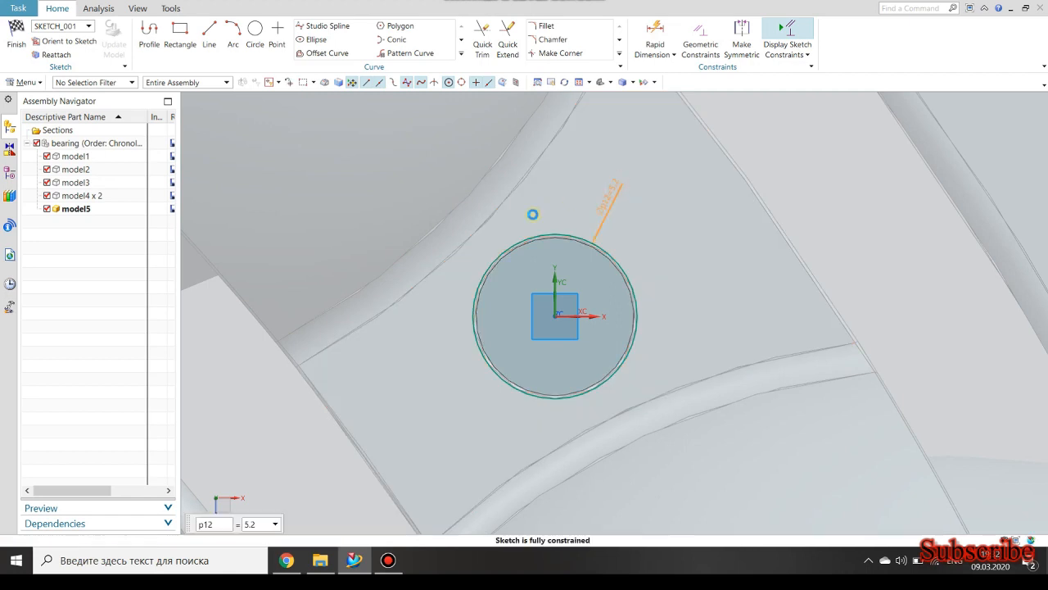
pyautogui.write('.3')
pyautogui.press('Return')
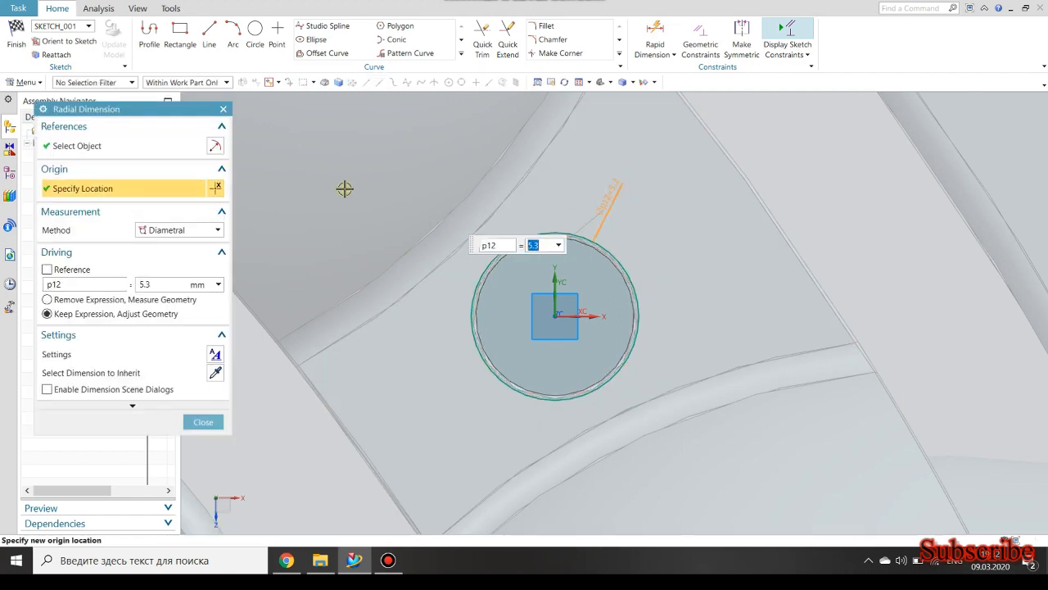
pyautogui.middleClick(487, 223)
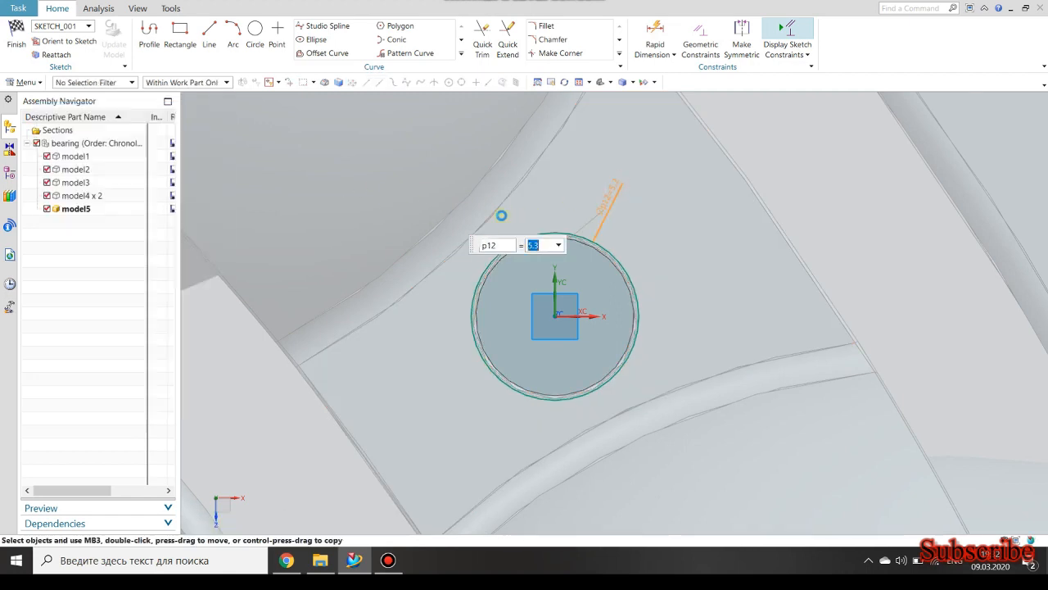
# Draw a horizontal line through the circle's centre, trim its overhanging ends and the lower arc to leave a closed semicircle, and finish the sketch.
pyautogui.click(209, 32)
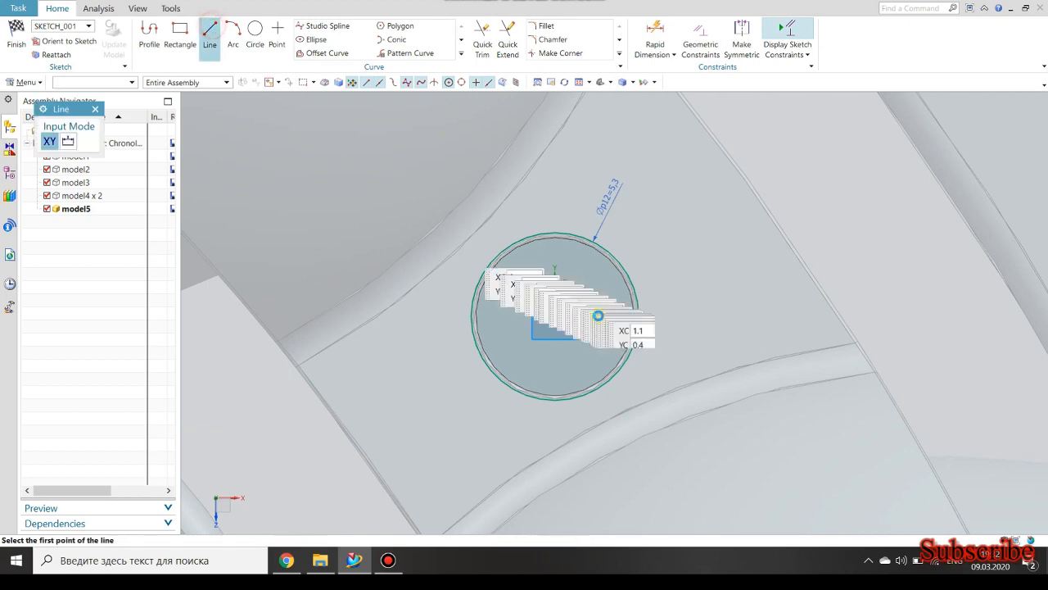
pyautogui.click(446, 315)
pyautogui.click(667, 315)
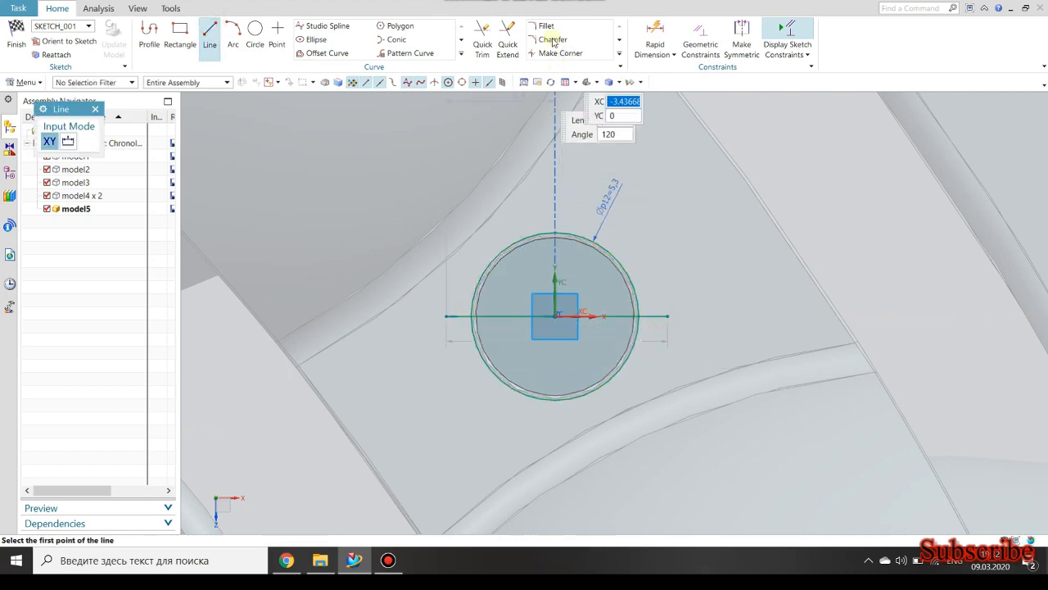
pyautogui.click(484, 37)
pyautogui.click(451, 315)
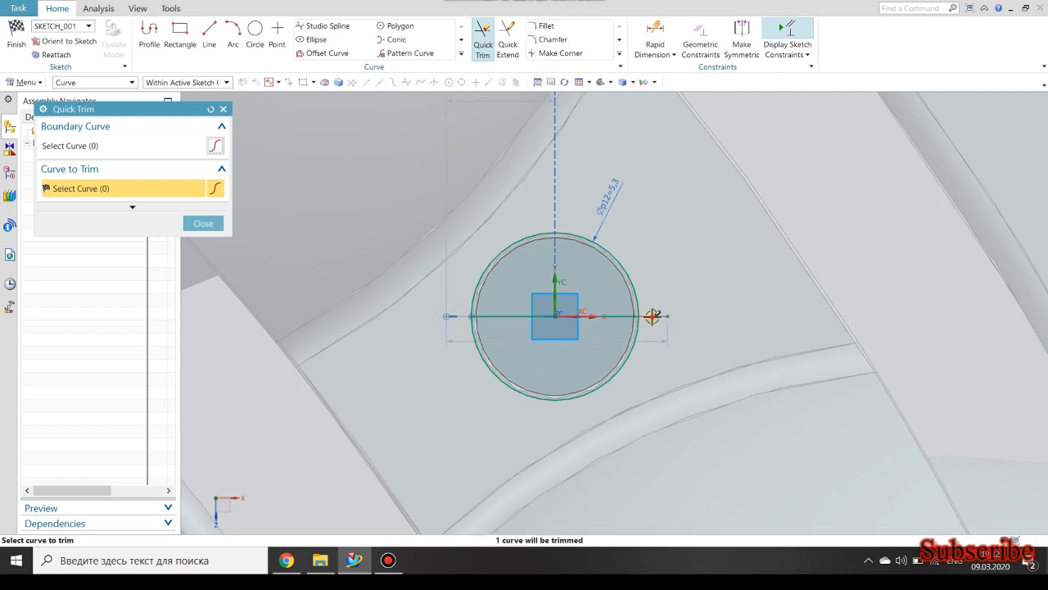
pyautogui.click(16, 36)
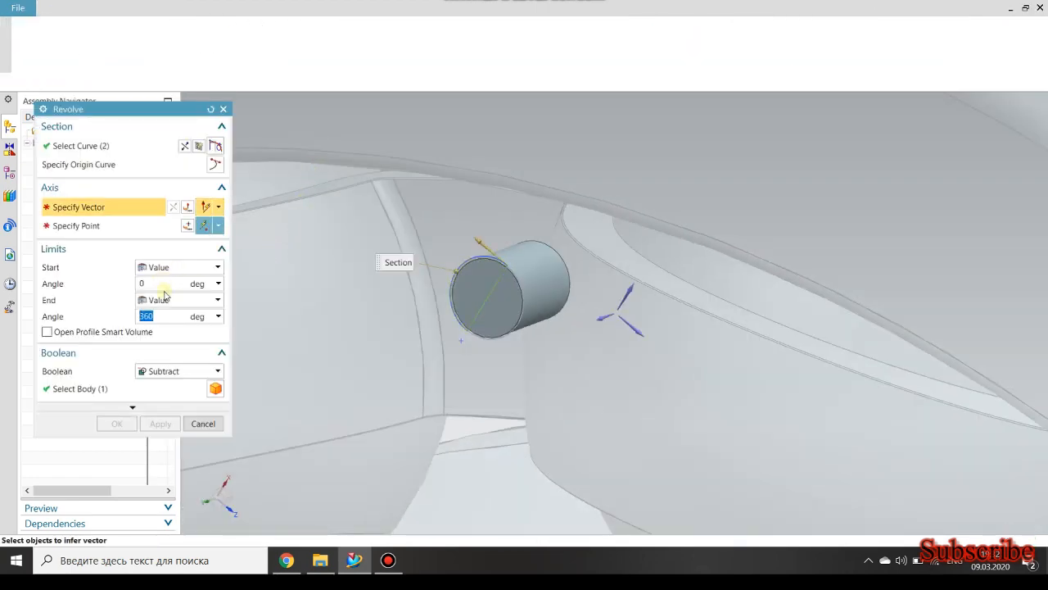
# Revolve the semicircle from 0 to 180 degrees about its straight edge and unite the domed head with the pin.
pyautogui.write('1')
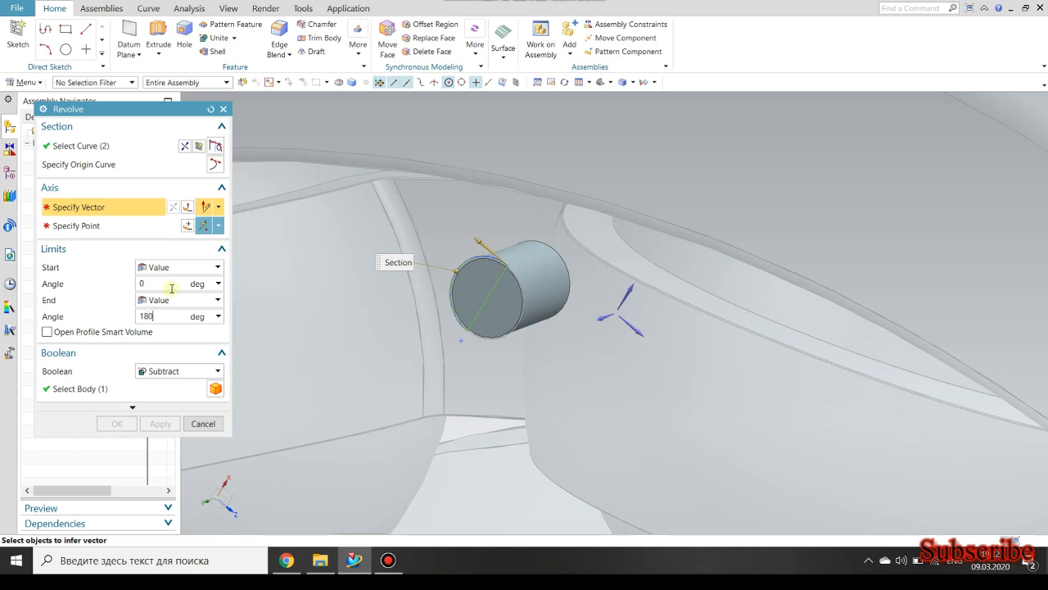
pyautogui.write('80')
pyautogui.press('Return')
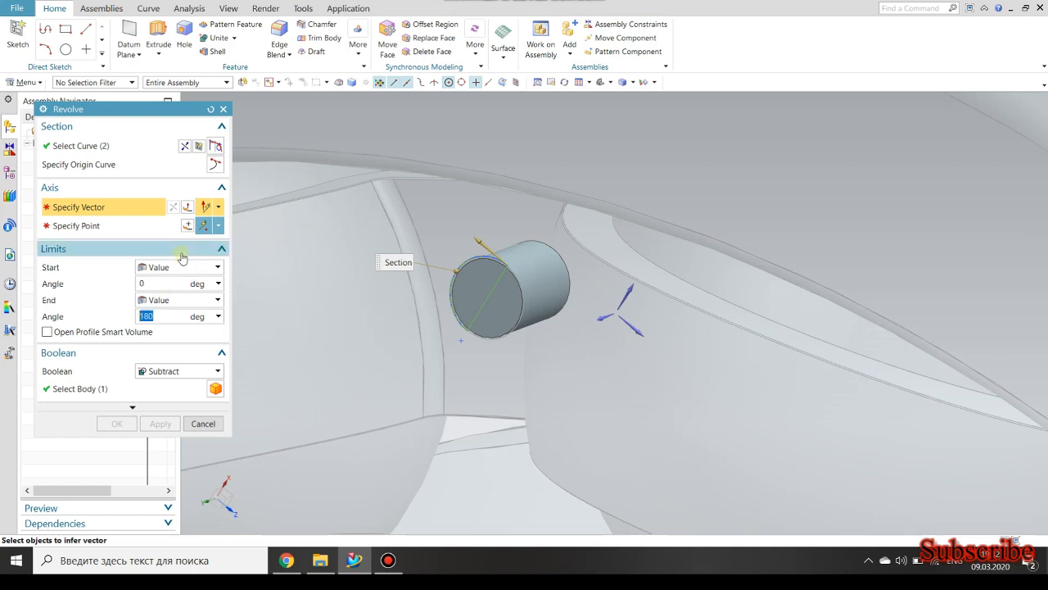
pyautogui.click(500, 280)
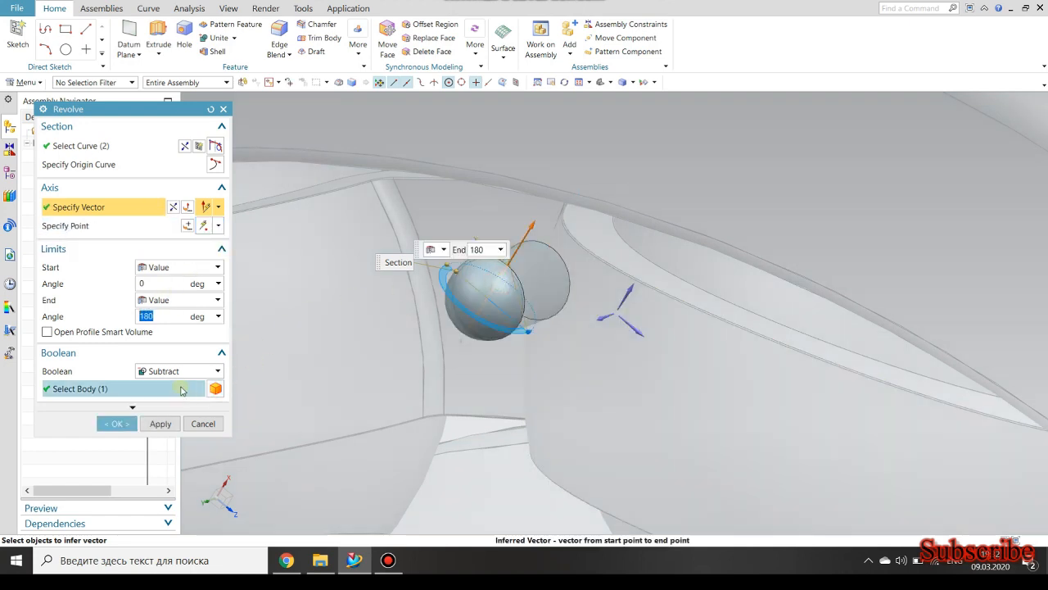
pyautogui.click(174, 371)
pyautogui.click(158, 397)
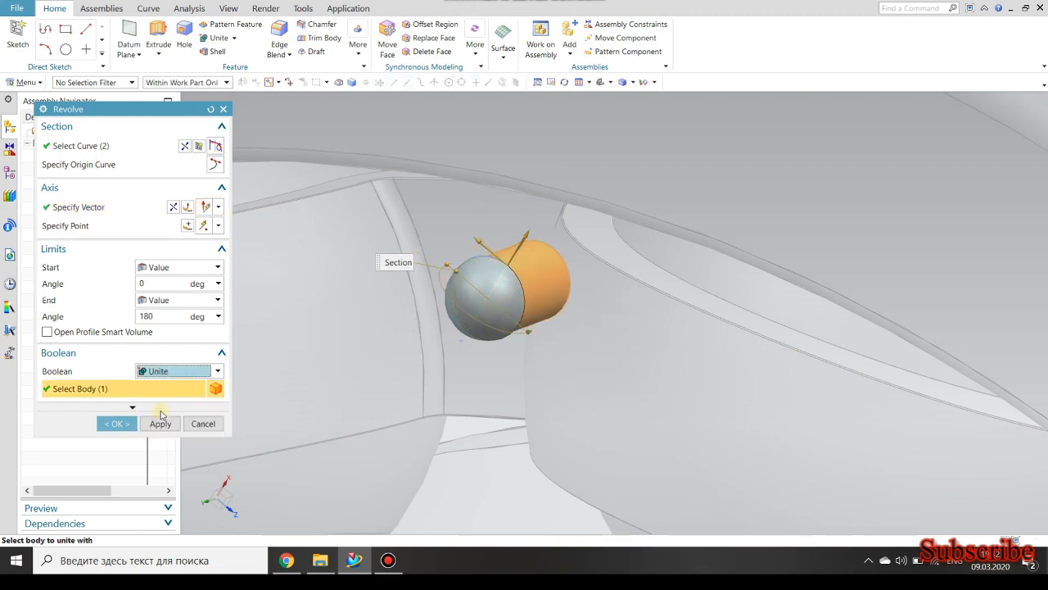
pyautogui.click(161, 423)
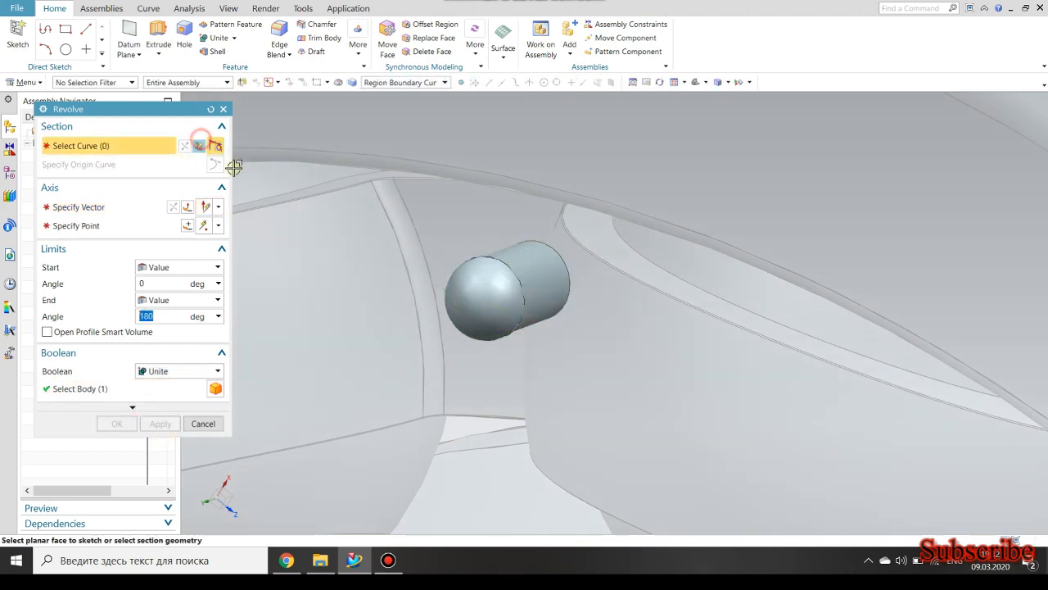
# Start a sketch for the Revolve section on the flat end face of the pin, opposite the domed head.
pyautogui.click(201, 147)
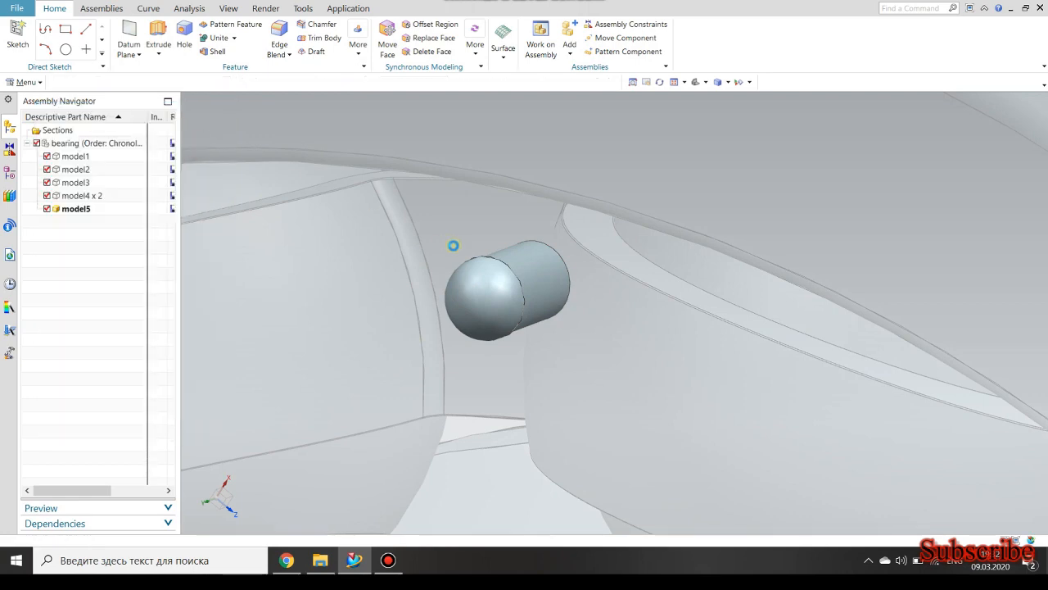
pyautogui.scroll(-5, 454, 243)
pyautogui.moveTo(444, 266); pyautogui.dragTo(473, 246, button='middle')
pyautogui.scroll(6, 472, 251)
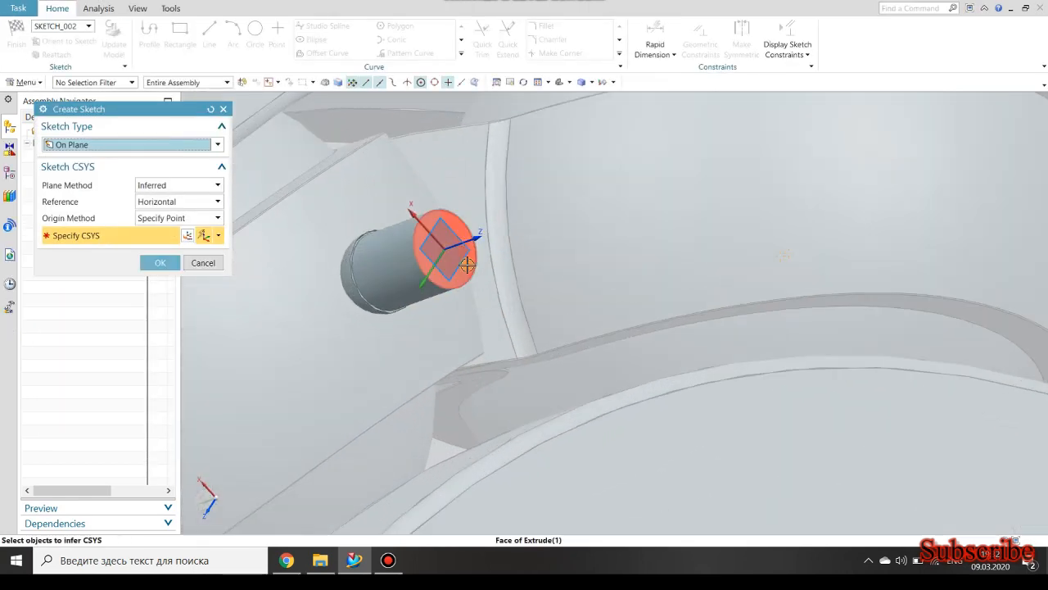
pyautogui.click(471, 252)
pyautogui.click(159, 262)
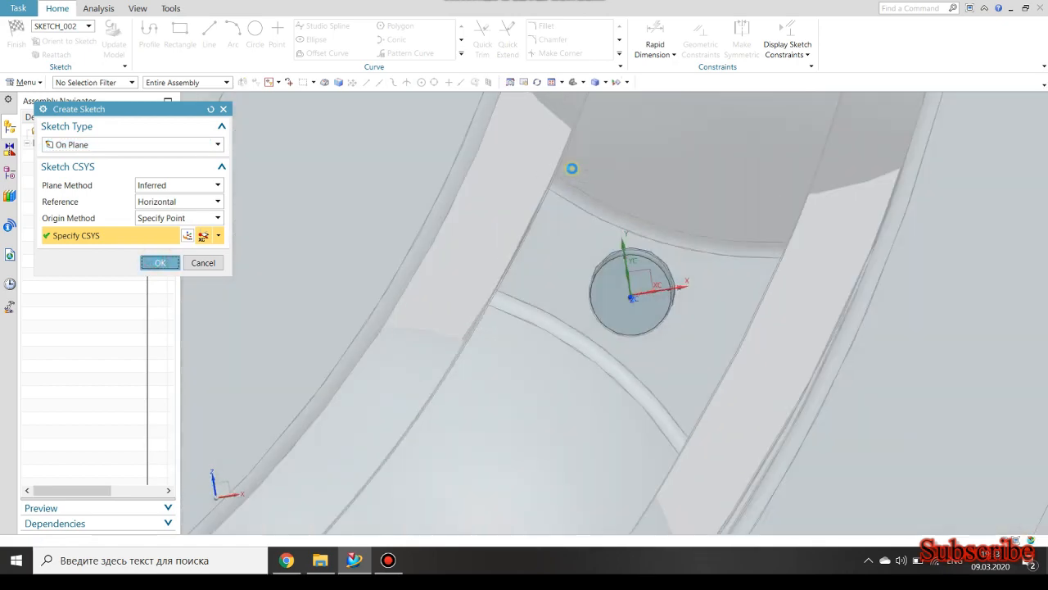
# Draw a circle centred on the sketch origin at the pin's flat end and dimension its diameter as 5.3 mm.
pyautogui.click(258, 22)
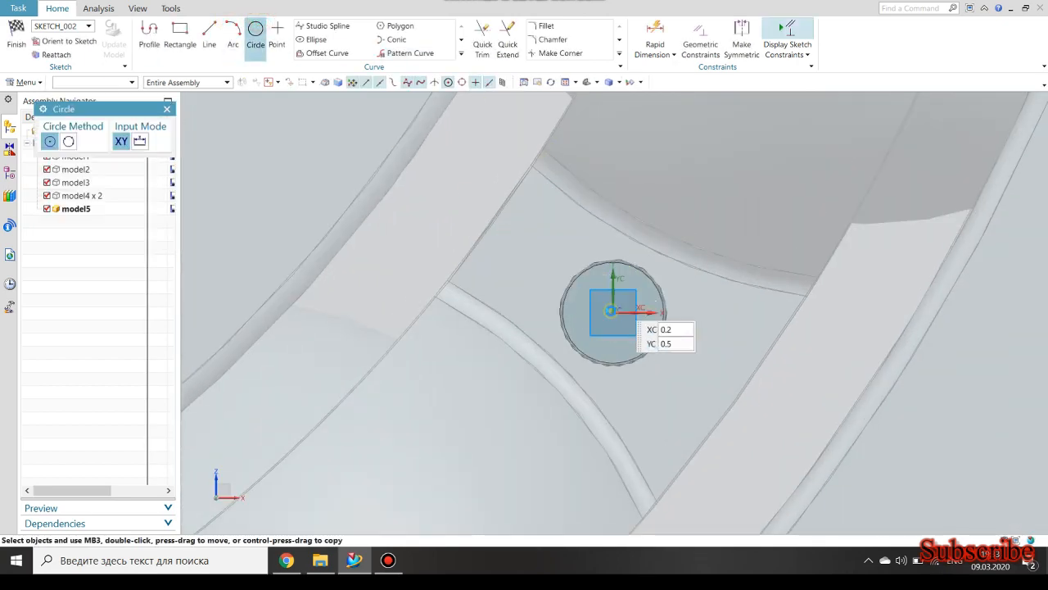
pyautogui.click(614, 312)
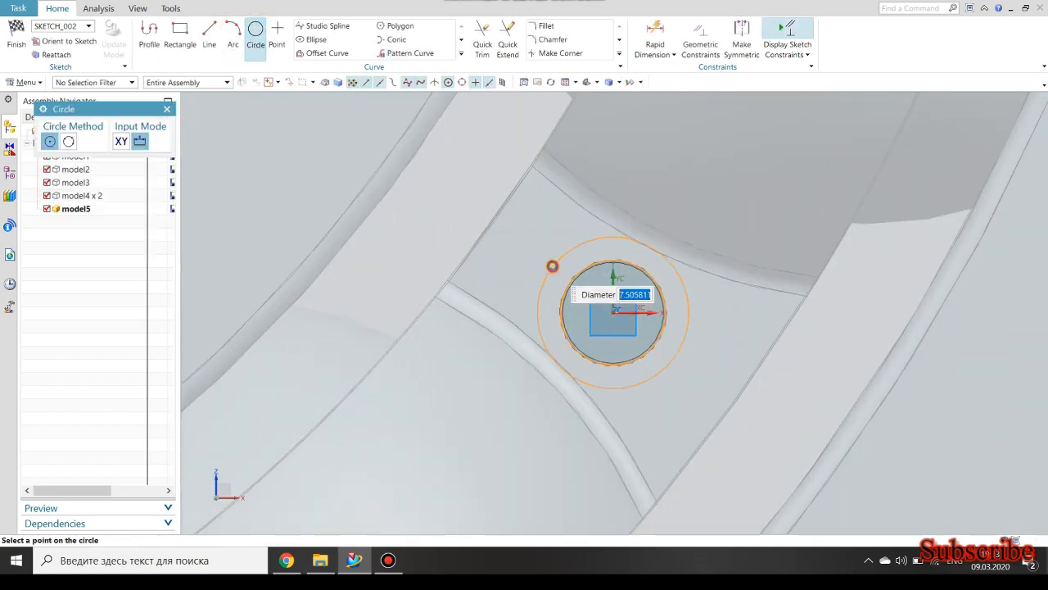
pyautogui.click(554, 264)
pyautogui.click(655, 36)
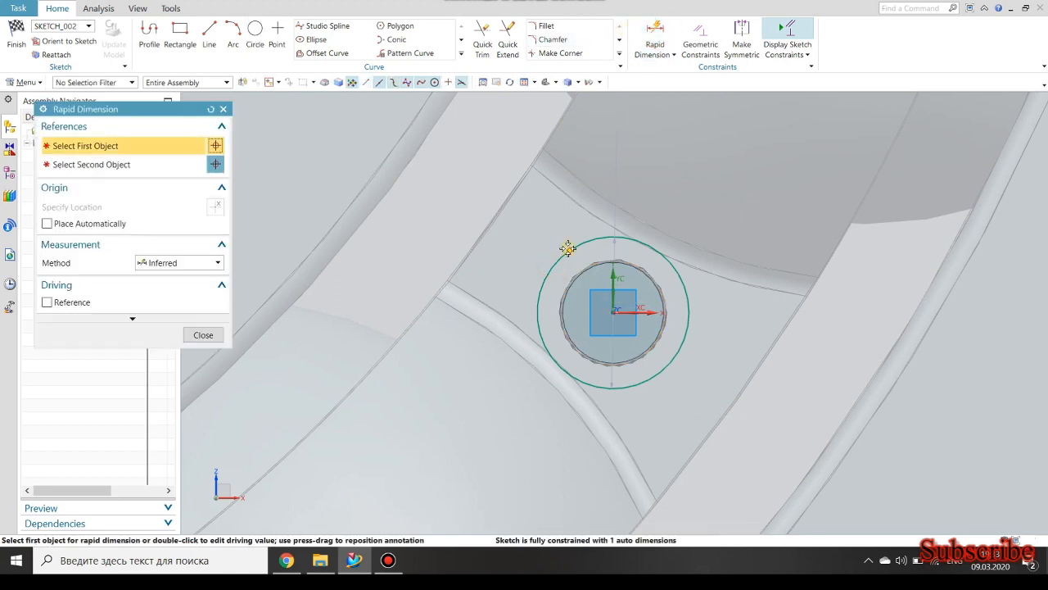
pyautogui.click(551, 235)
pyautogui.click(541, 233)
pyautogui.write('5.3')
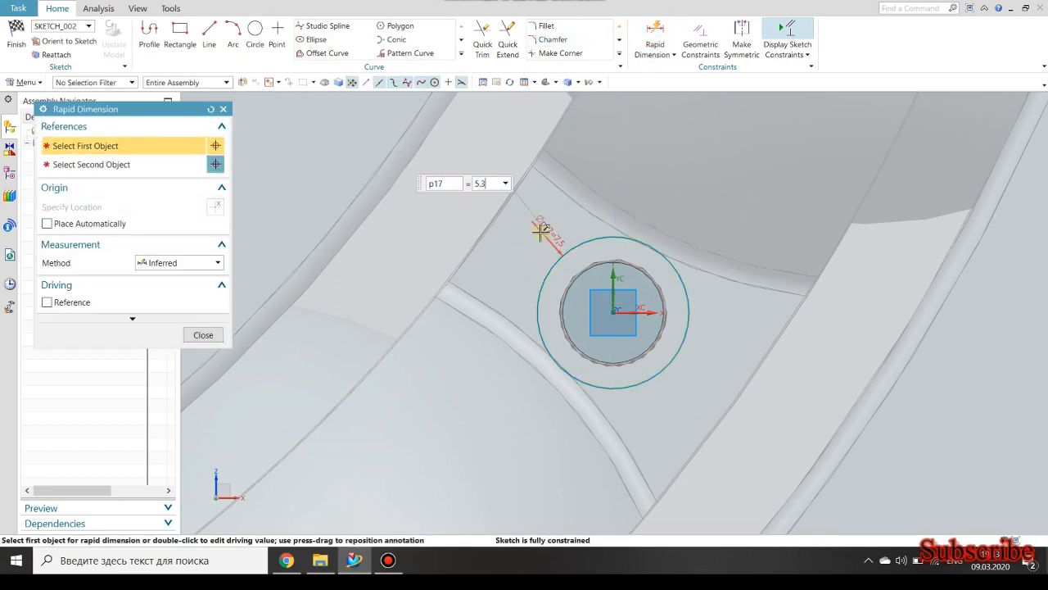
pyautogui.press('Return')
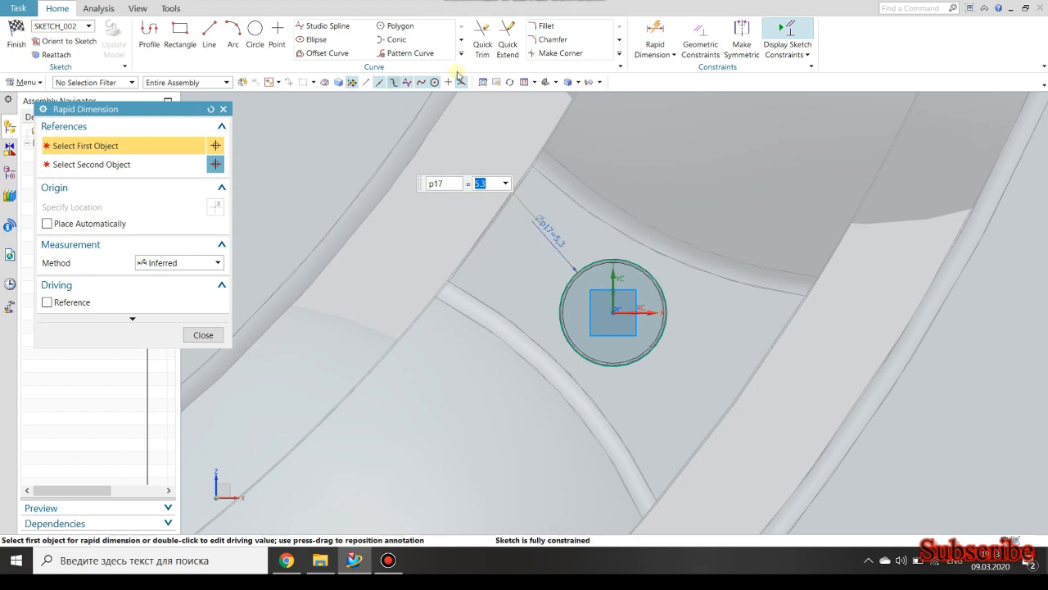
# Draw a horizontal line through the circle's centre and trim its overhanging ends and the lower arc to leave a closed semicircle.
pyautogui.click(233, 33)
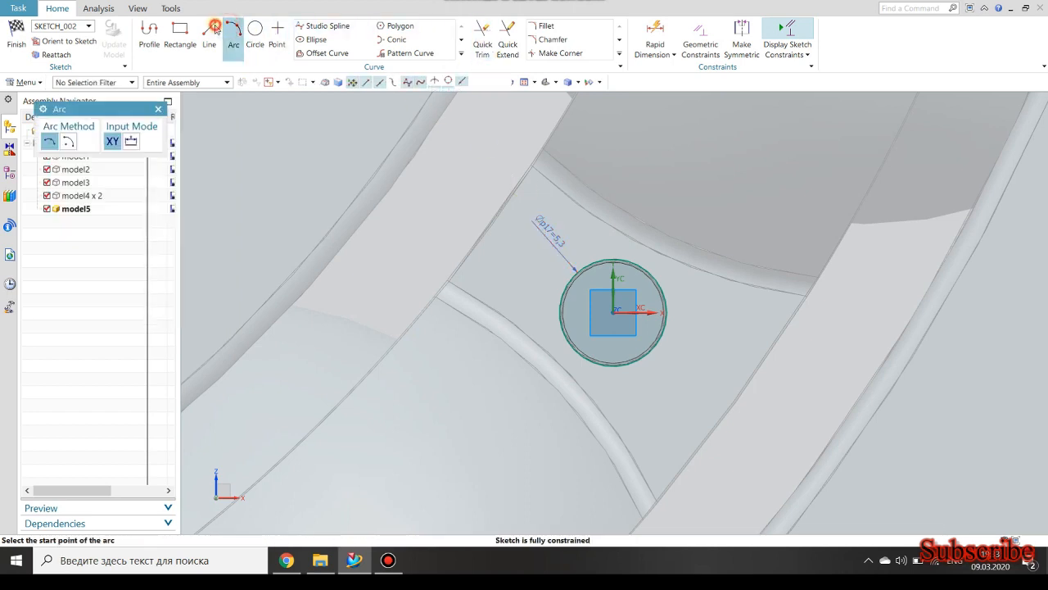
pyautogui.click(210, 35)
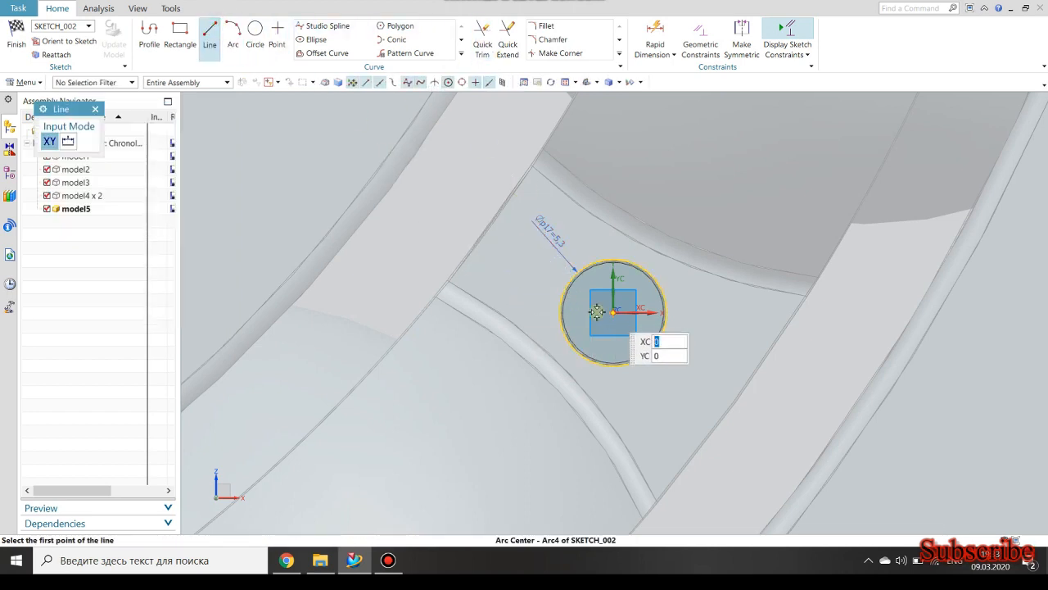
pyautogui.click(547, 311)
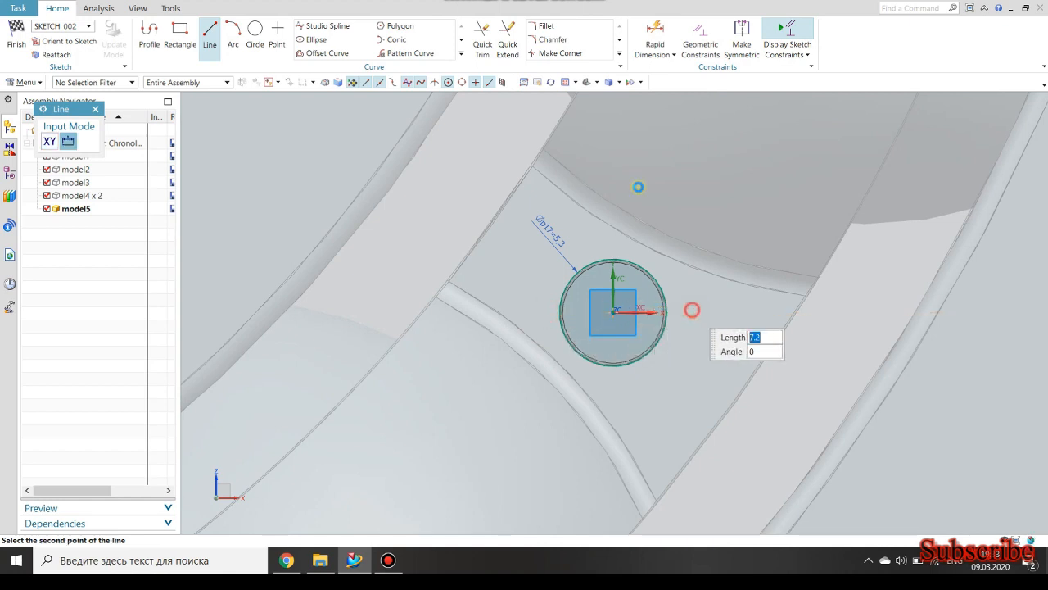
pyautogui.click(691, 310)
pyautogui.click(483, 41)
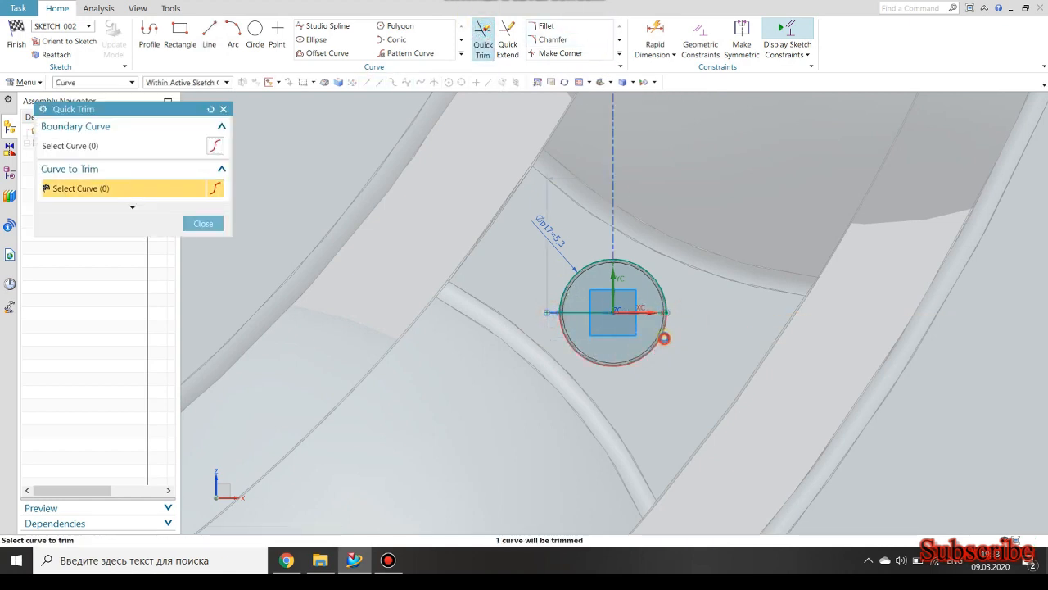
# Finish the sketch and revolve the semicircle from 0 to 180 degrees about its straight edge, uniting the second domed head with the pin.
pyautogui.click(14, 35)
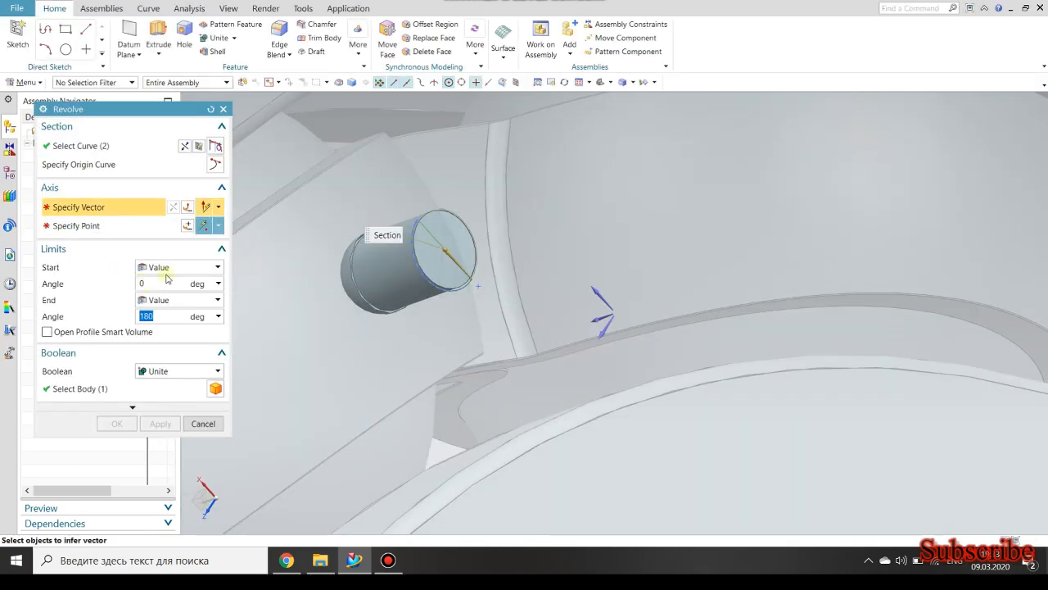
pyautogui.click(431, 234)
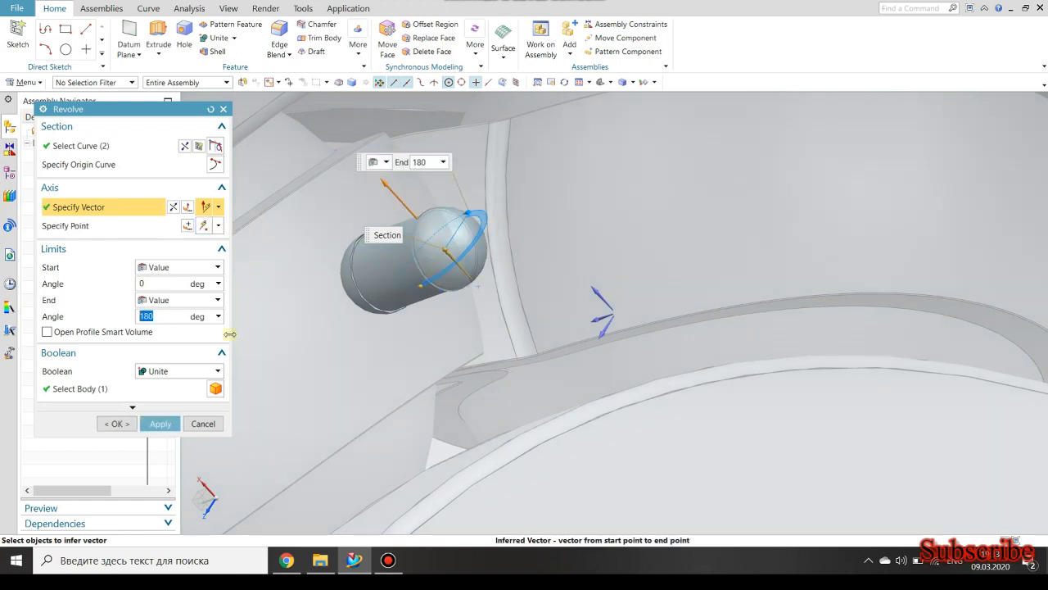
pyautogui.click(115, 423)
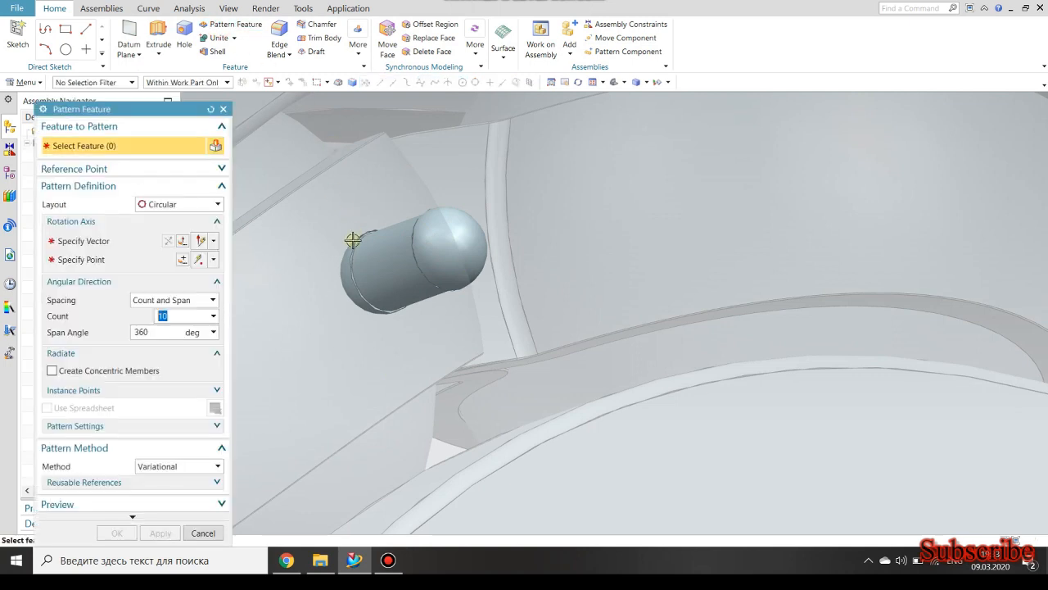
# Pattern the pin and both domed heads circularly about the bearing's Y axis through the inner ring's centre, with count 10 and span 360 degrees.
pyautogui.click(350, 272)
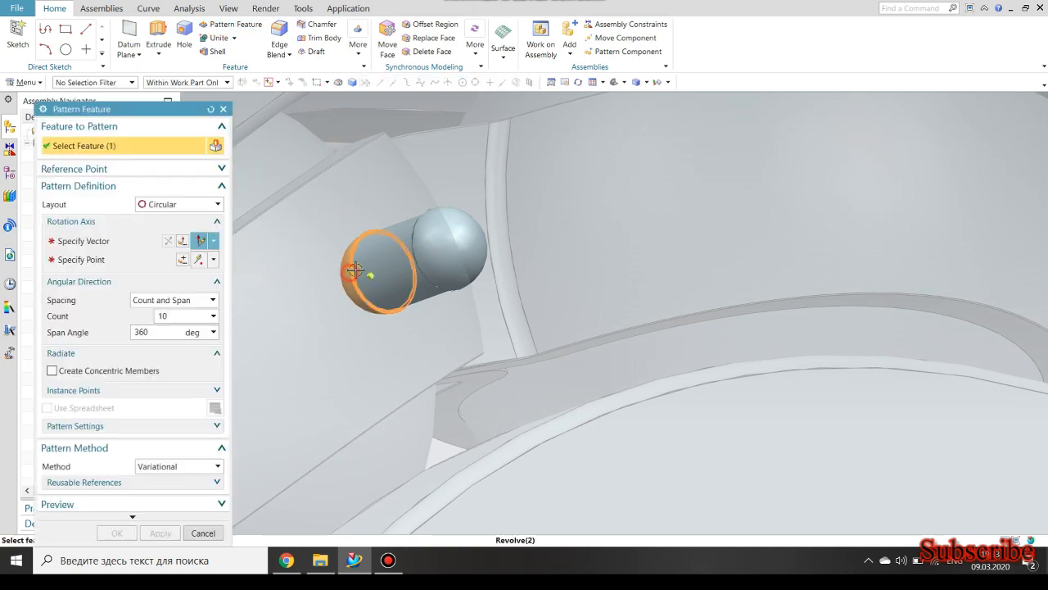
pyautogui.click(436, 249)
pyautogui.click(111, 243)
pyautogui.scroll(-3, 394, 291)
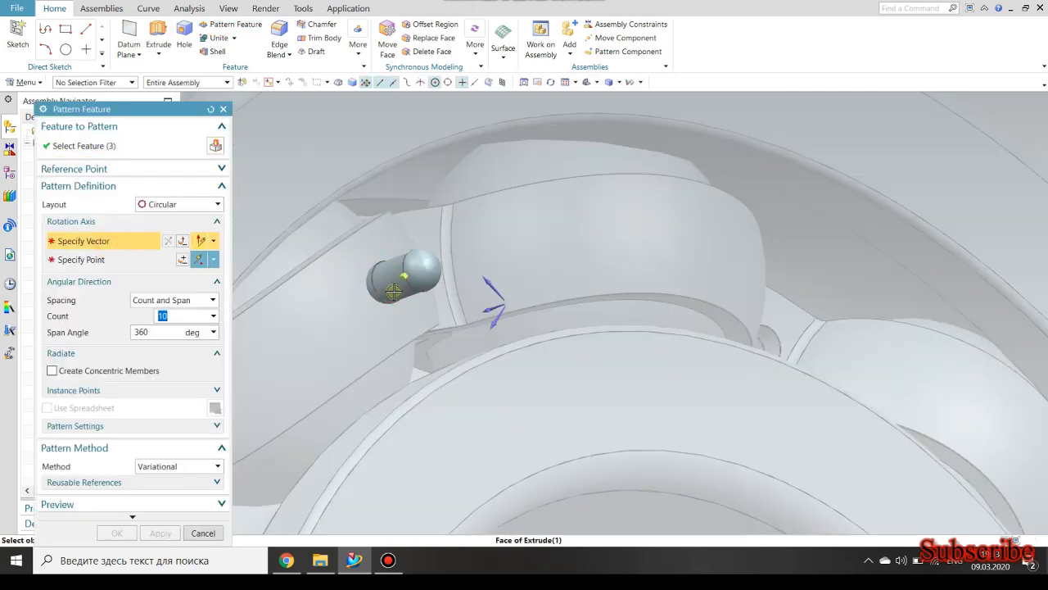
pyautogui.scroll(-4, 449, 284)
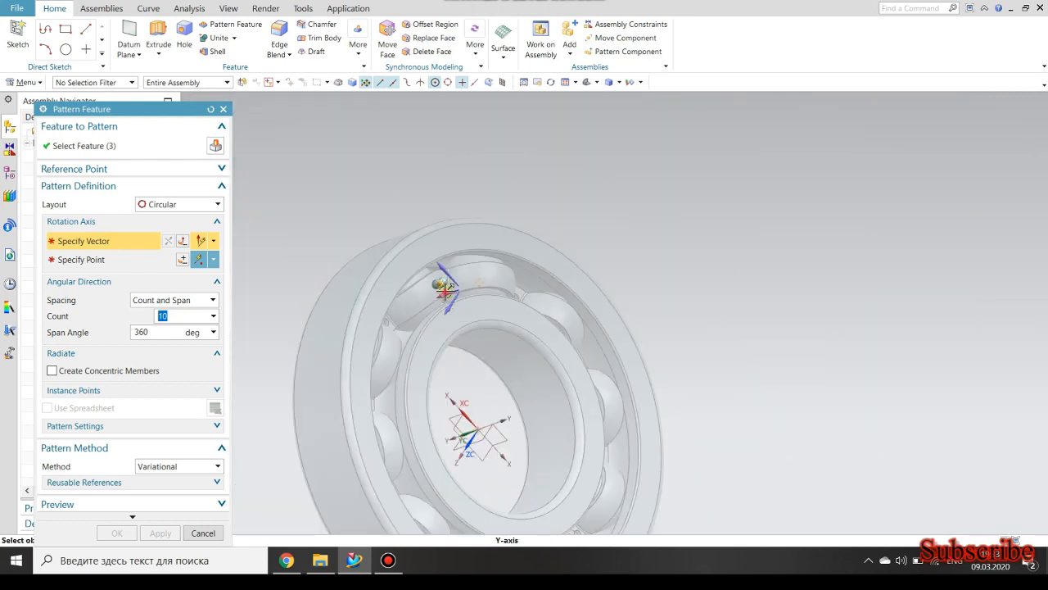
pyautogui.click(446, 288)
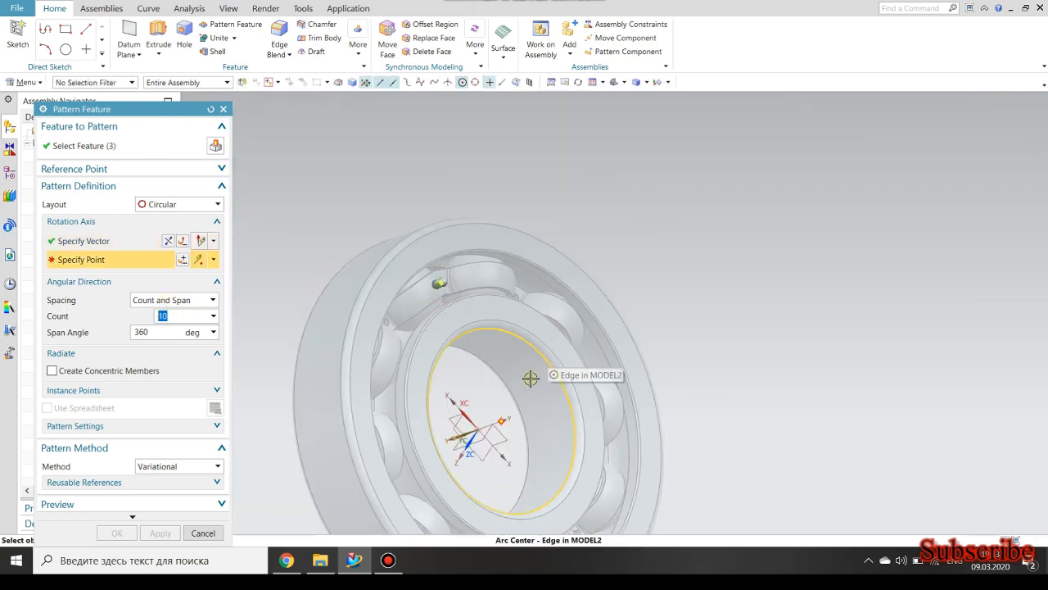
pyautogui.click(498, 421)
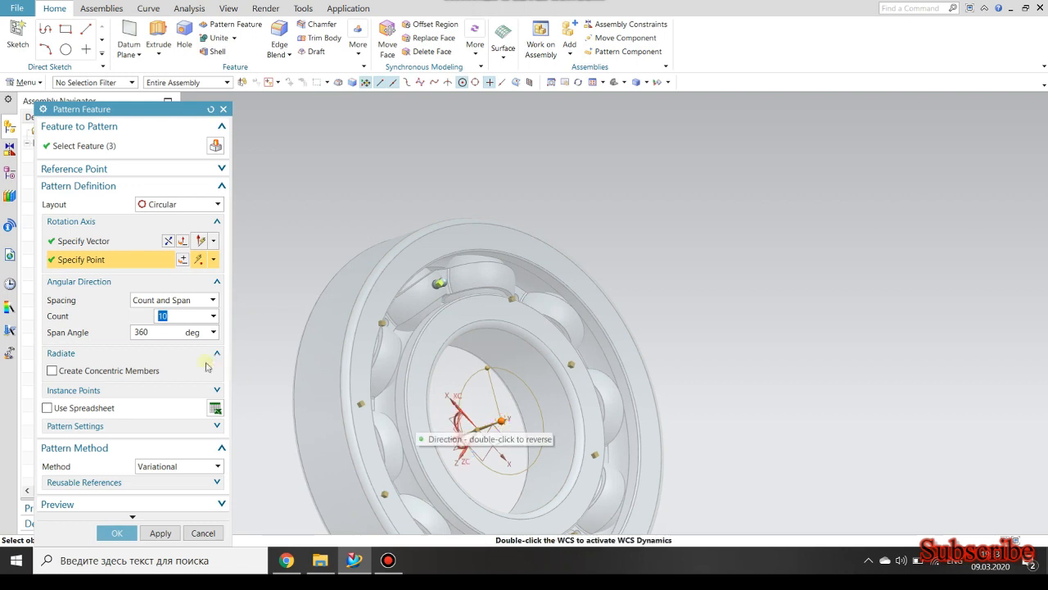
pyautogui.click(117, 532)
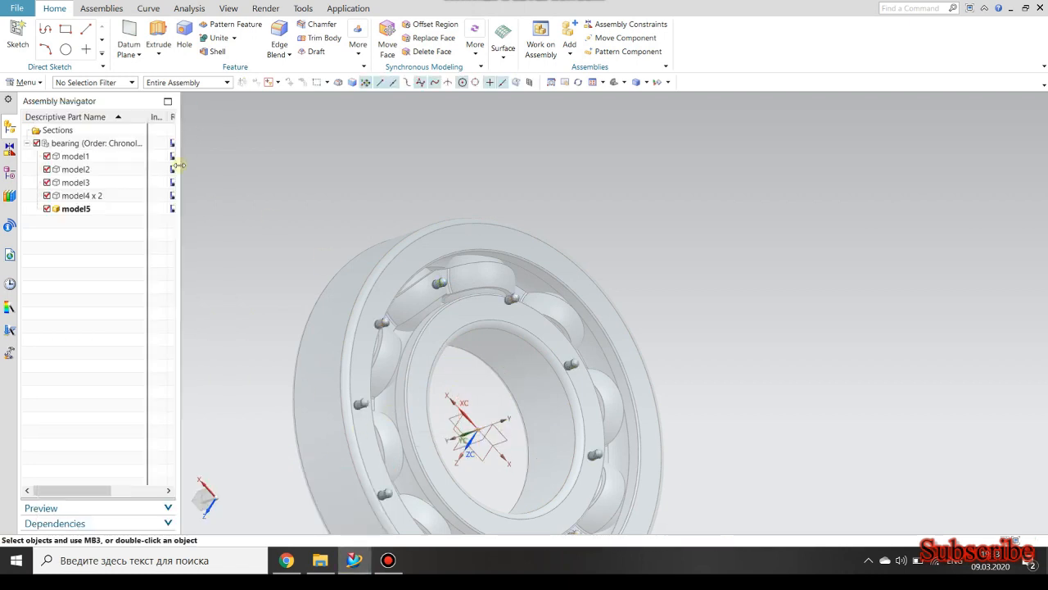
# Make the top-level bearing assembly the work part and inspect the rivets around the cage.
pyautogui.doubleClick(73, 142)
pyautogui.scroll(-3, 399, 252)
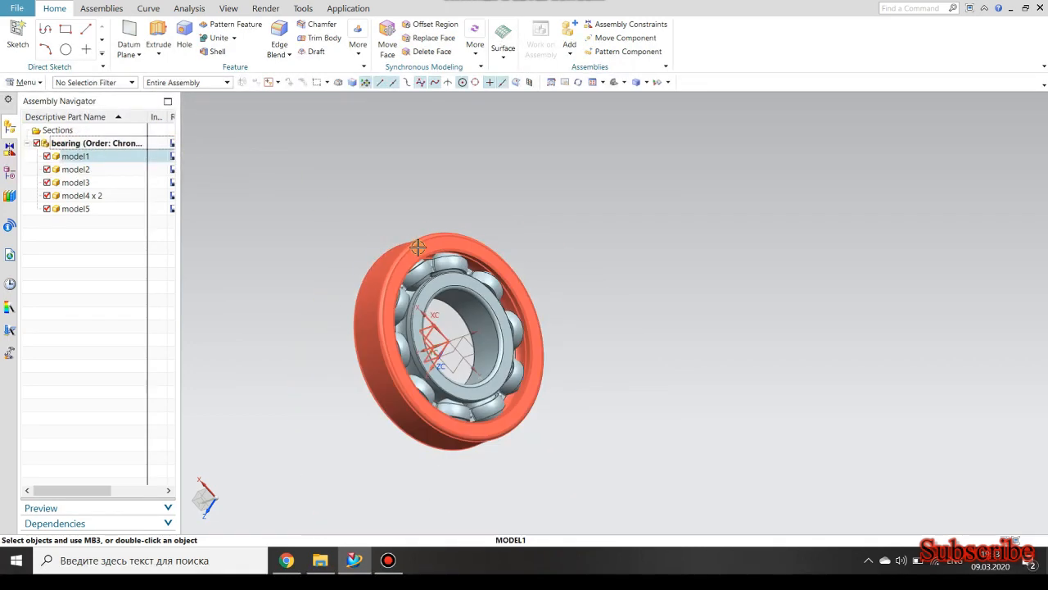
pyautogui.moveTo(398, 307)
pyautogui.mouseDown(button='middle')
pyautogui.moveTo(363, 326)
pyautogui.moveTo(511, 291)
pyautogui.moveTo(665, 281)
pyautogui.moveTo(442, 344)
pyautogui.moveTo(431, 311)
pyautogui.moveTo(498, 300)
pyautogui.moveTo(434, 320)
pyautogui.moveTo(558, 298)
pyautogui.moveTo(576, 309)
pyautogui.mouseUp(button='middle')
pyautogui.scroll(4, 412, 352)
pyautogui.scroll(-3, 412, 352)
pyautogui.scroll(5, 414, 351)
pyautogui.scroll(-4, 577, 309)
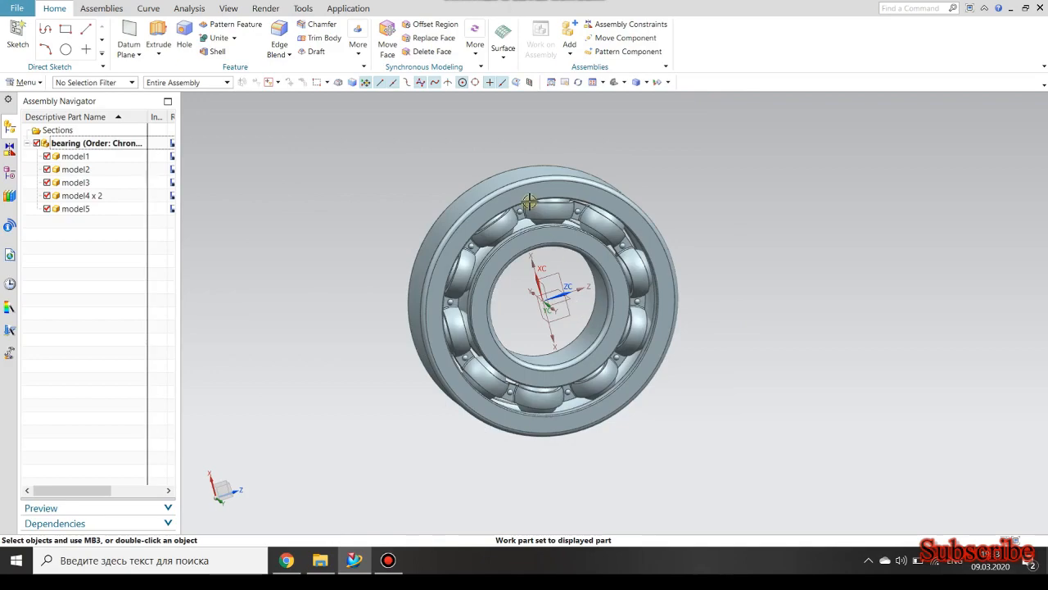